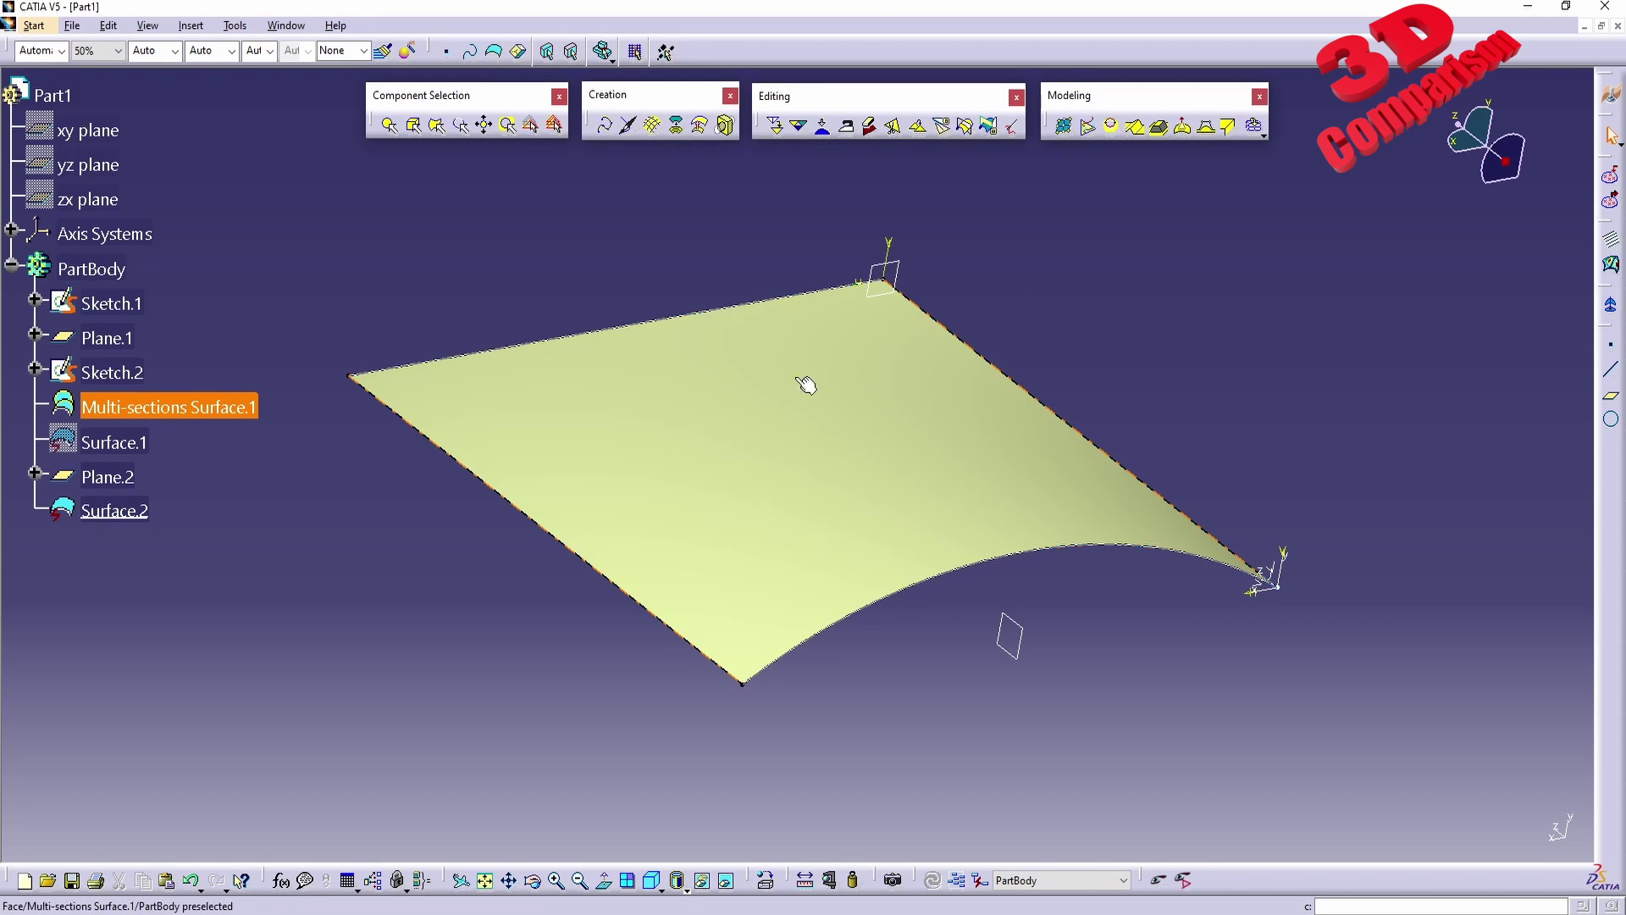
- Start the Control Points command on the multi-sections surface and accept the editable NURBS copy of it
{"action": "mouse_move", "coordinate": [863, 451]}
{"action": "middle_mouse_down"}
{"action": "mouse_move", "coordinate": [875, 511]}
{"action": "mouse_move", "coordinate": [839, 415]}
{"action": "mouse_move", "coordinate": [979, 465]}
{"action": "middle_mouse_up"}
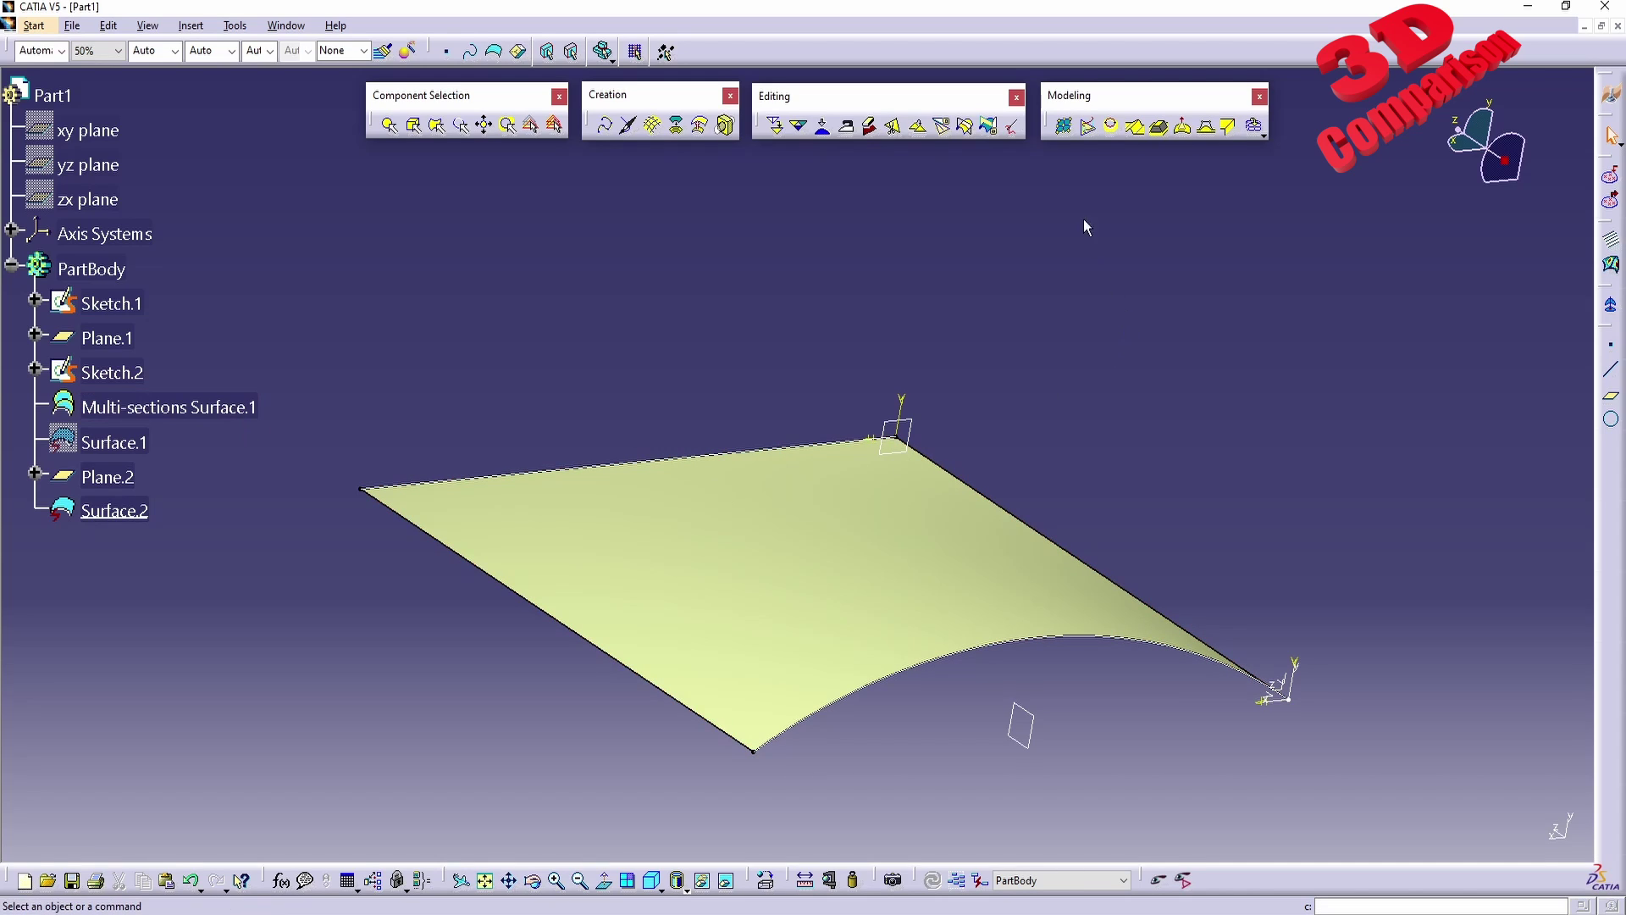
{"action": "left_click", "coordinate": [1065, 132]}
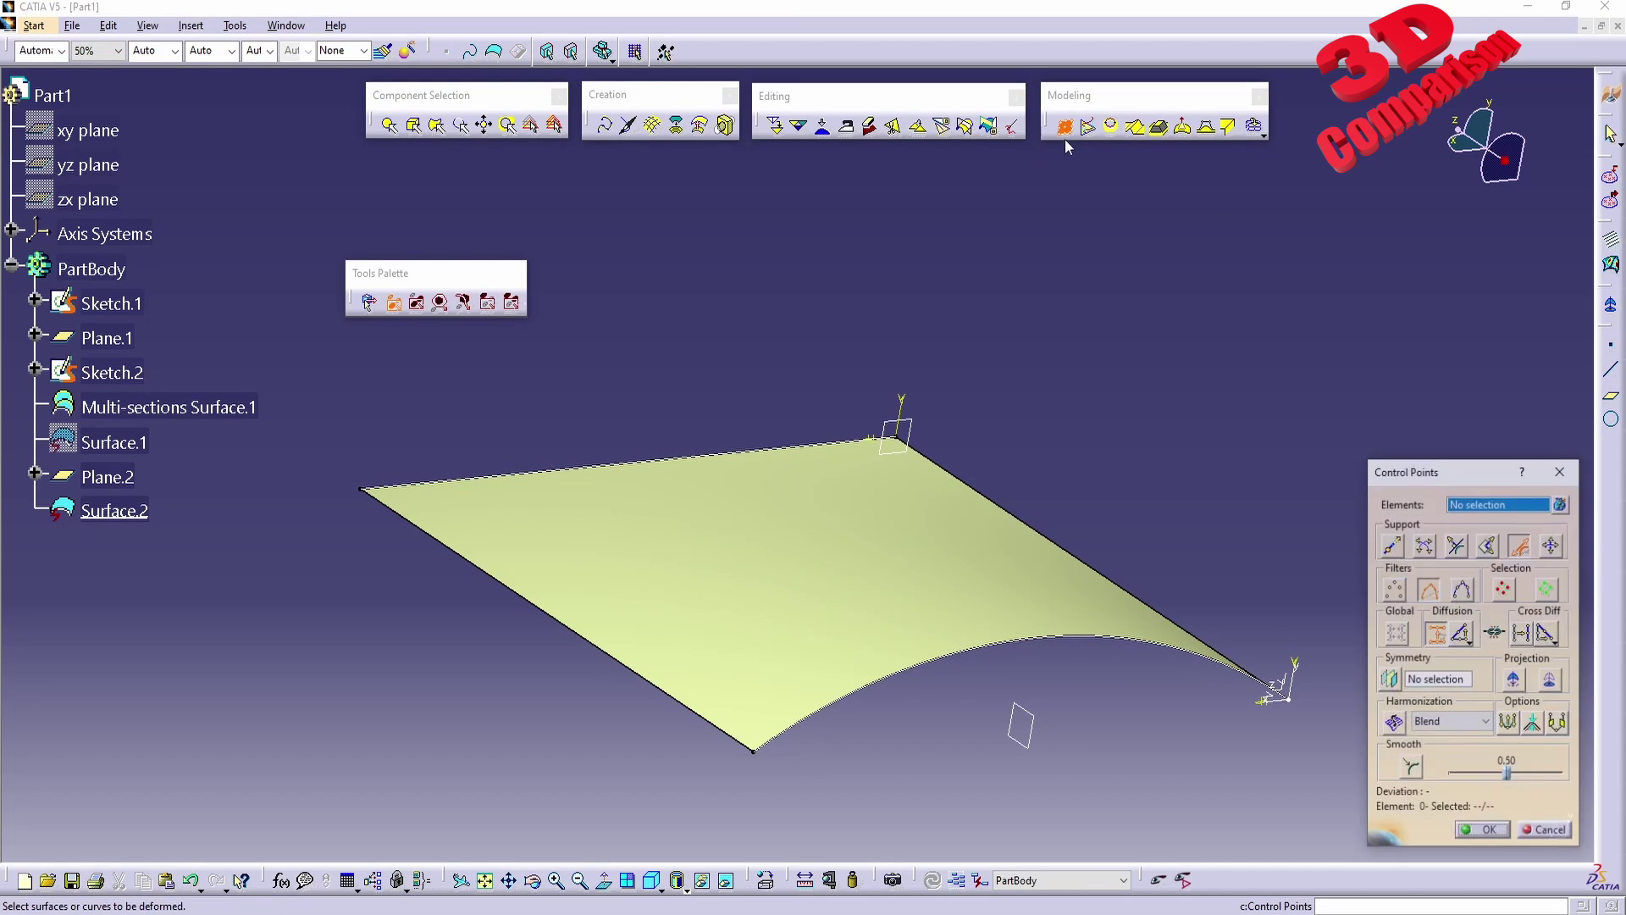
{"action": "left_click", "coordinate": [865, 556]}
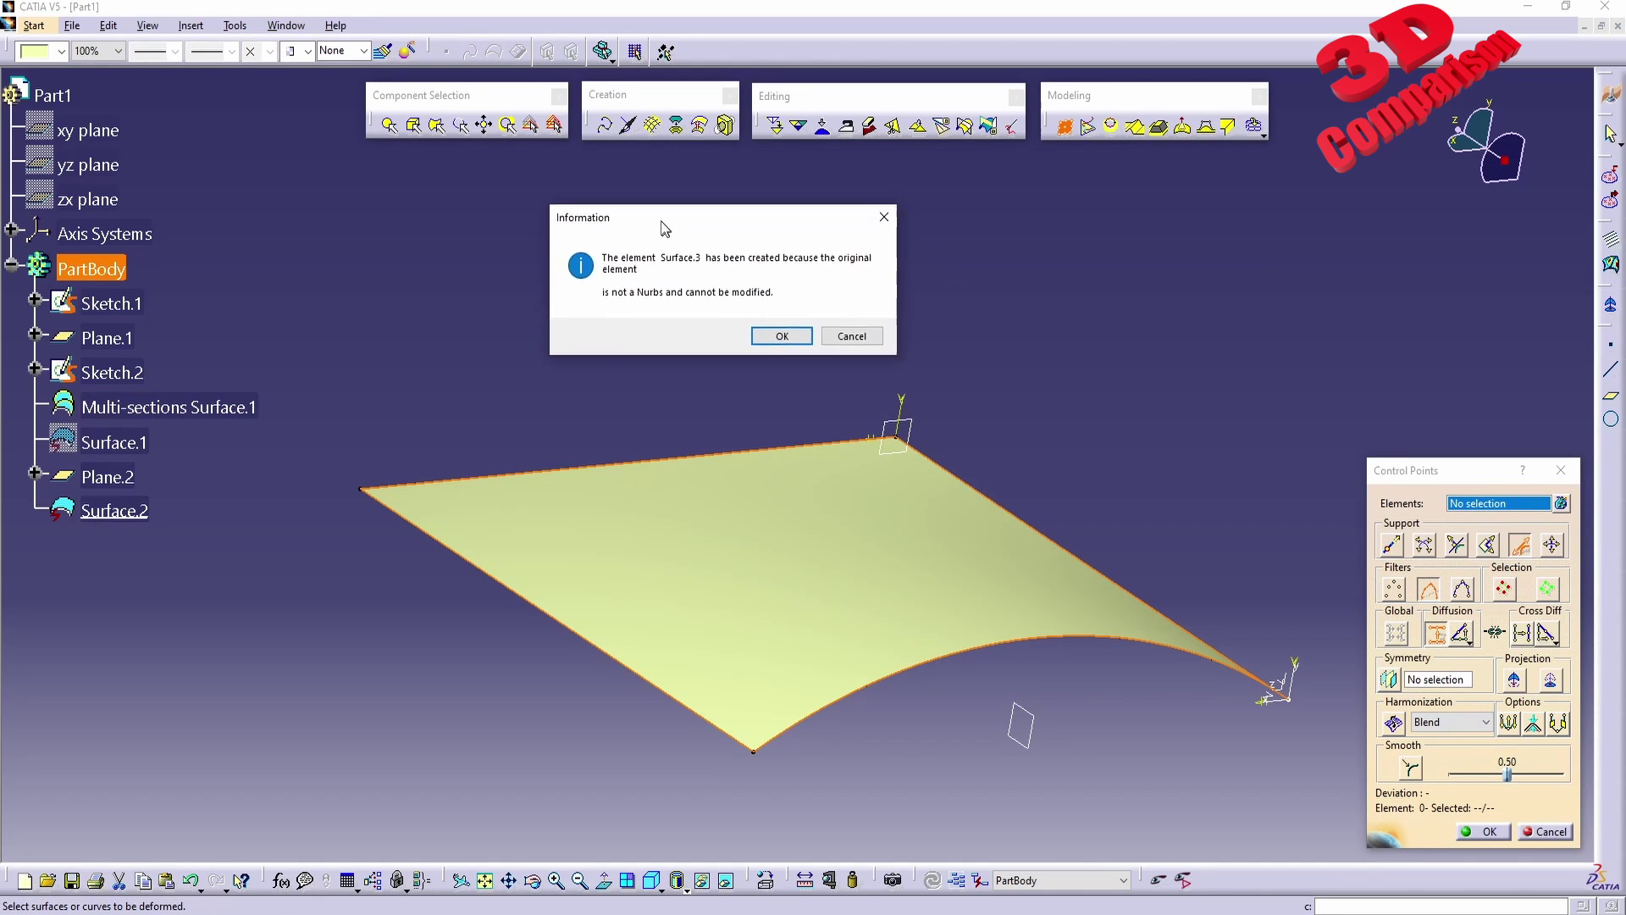
{"action": "left_click_drag", "start_coordinate": [661, 223], "coordinate": [647, 211]}
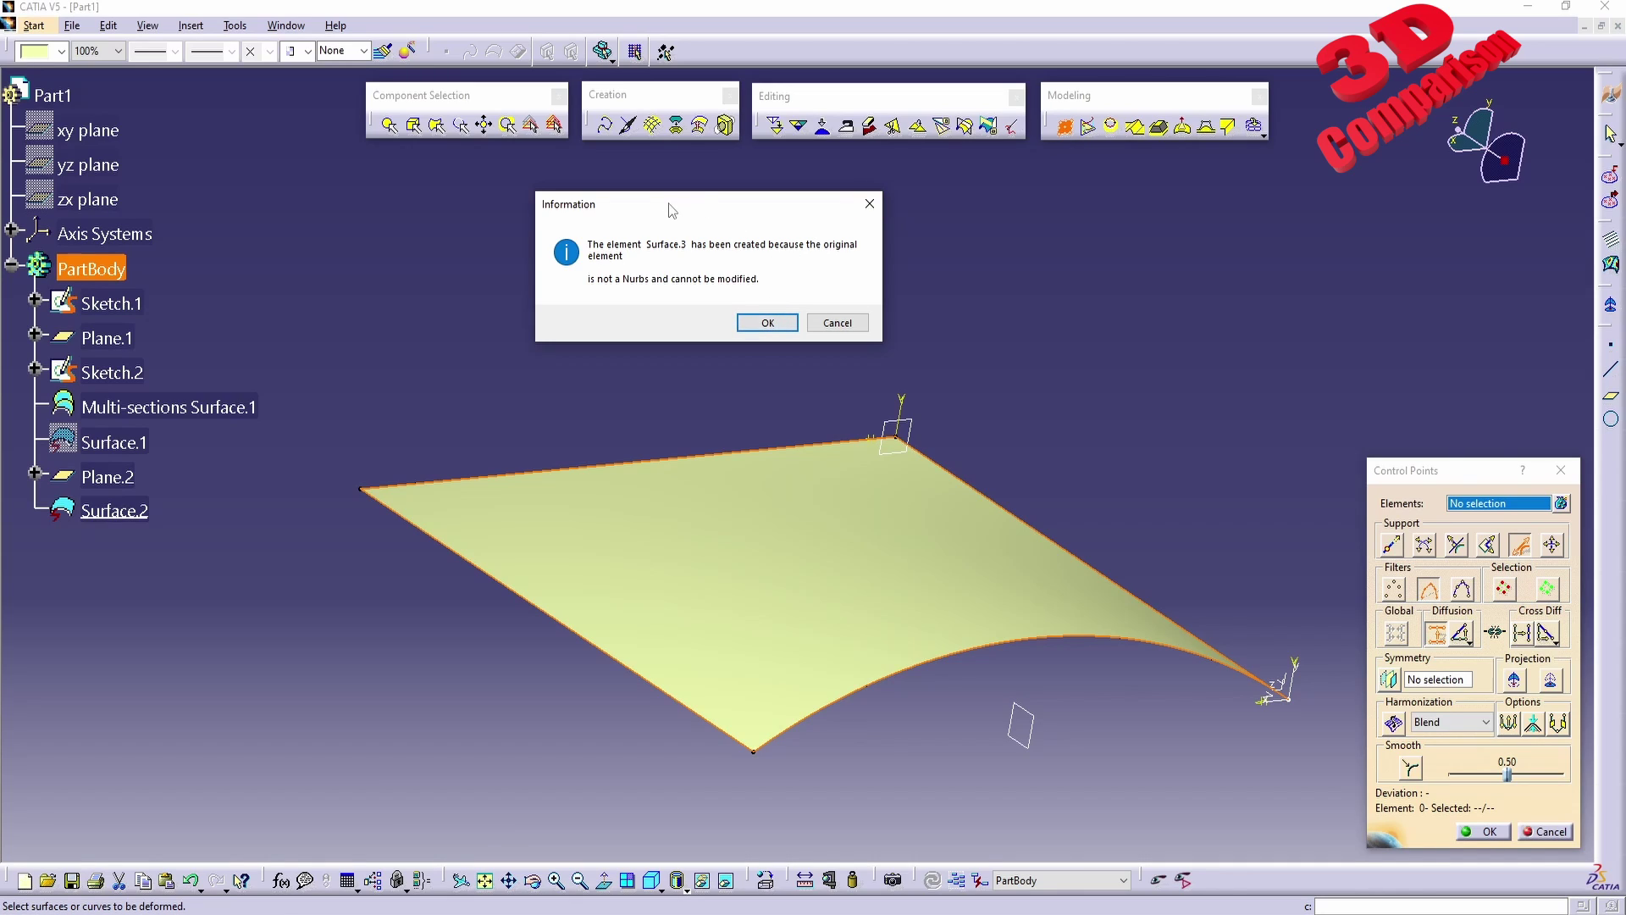
{"action": "left_click_drag", "start_coordinate": [668, 204], "coordinate": [678, 203]}
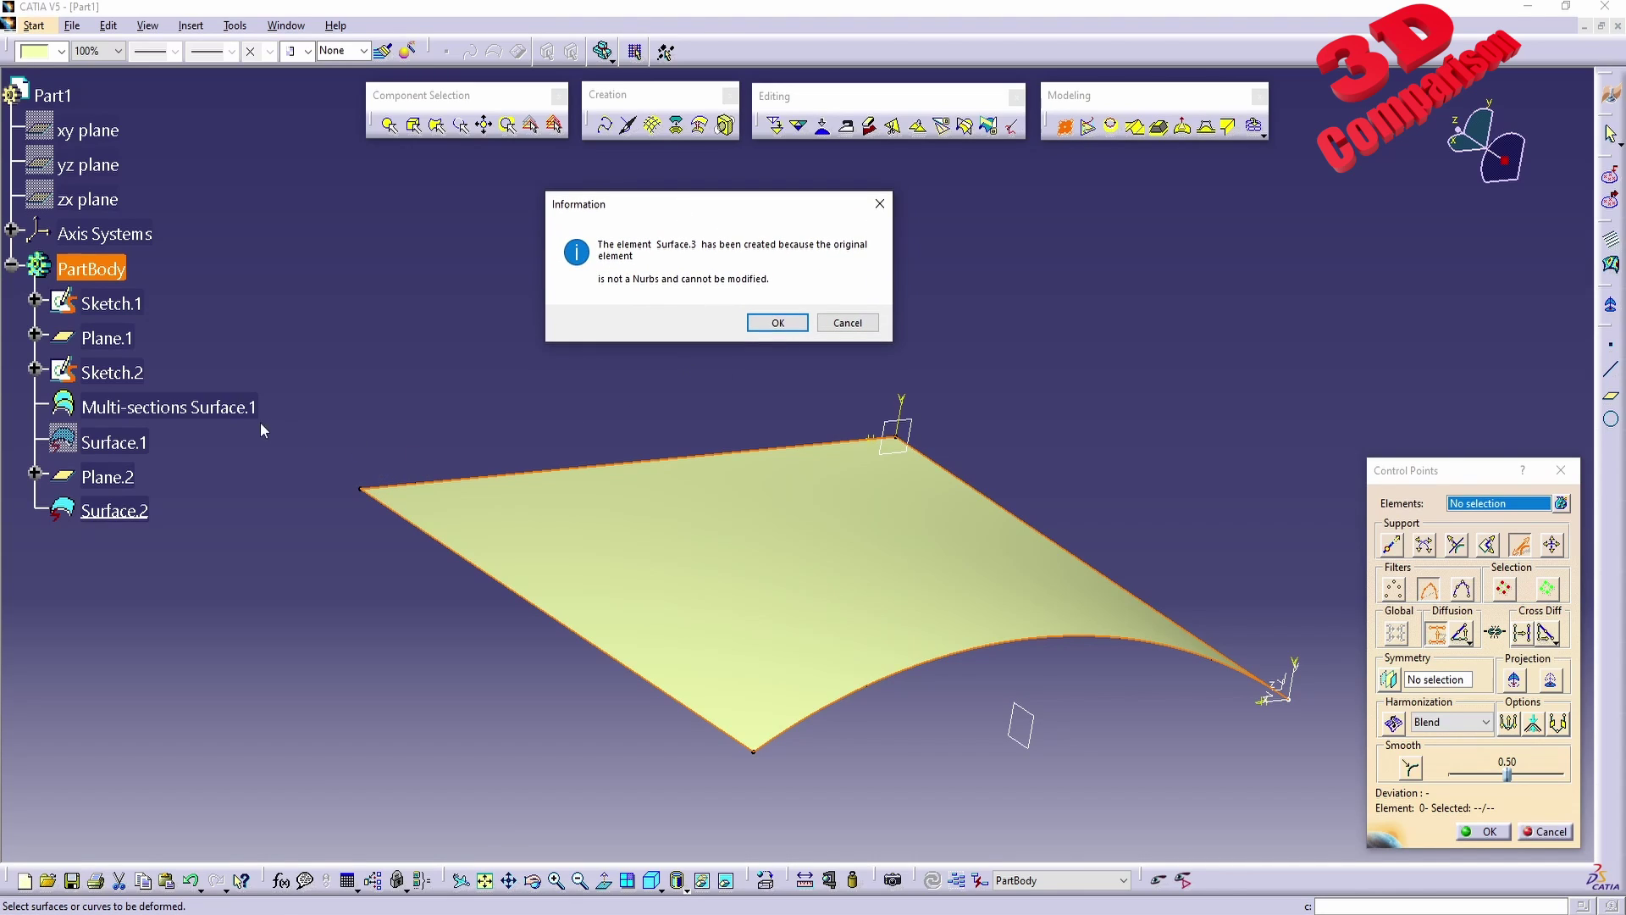
{"action": "left_click", "coordinate": [777, 324]}
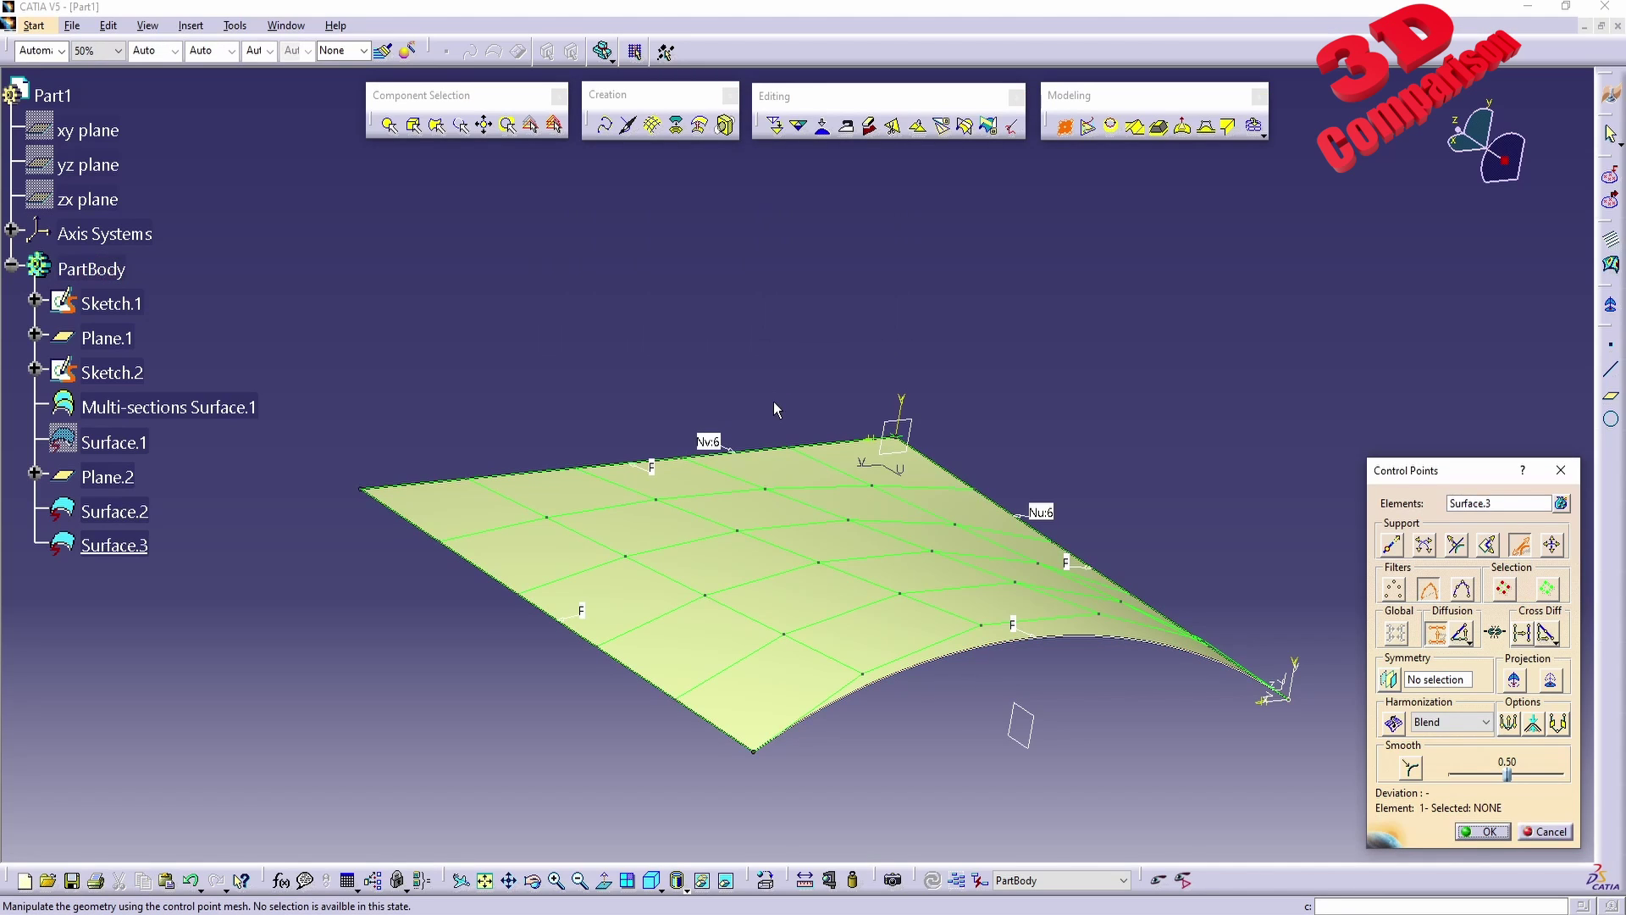
- Turn on the direction arrows and the small direction markers at the control points of the surface mesh
{"action": "middle_click_drag", "start_coordinate": [880, 566], "coordinate": [792, 493]}
{"action": "middle_click_drag", "start_coordinate": [727, 405], "coordinate": [776, 472]}
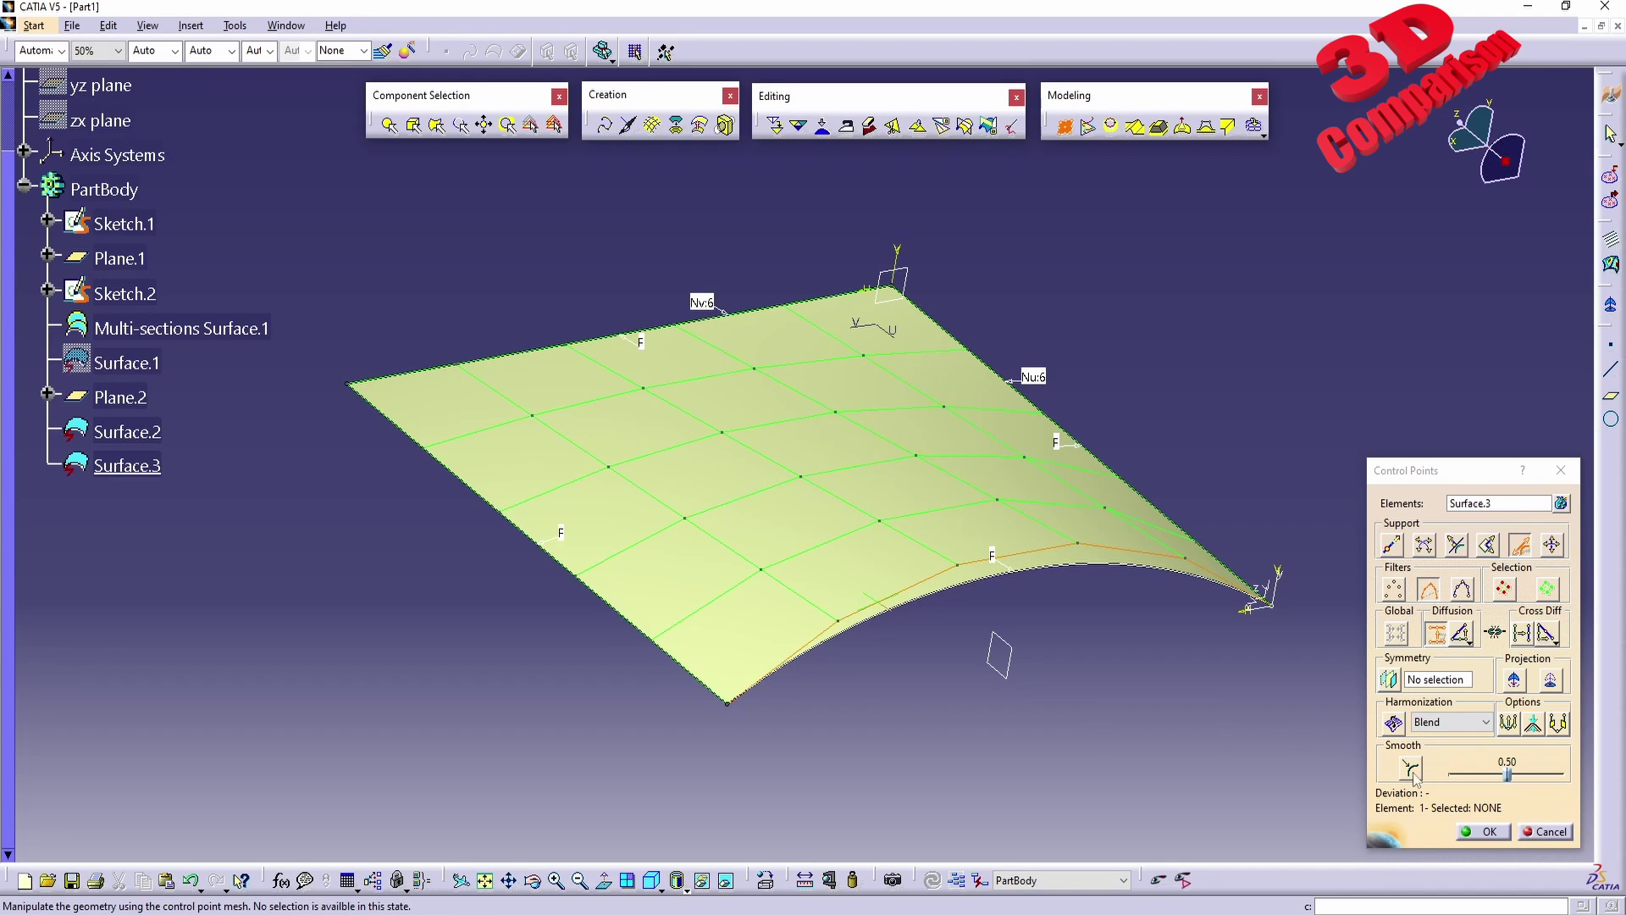
{"action": "left_click", "coordinate": [1509, 723]}
{"action": "middle_click_drag", "start_coordinate": [933, 538], "coordinate": [928, 597]}
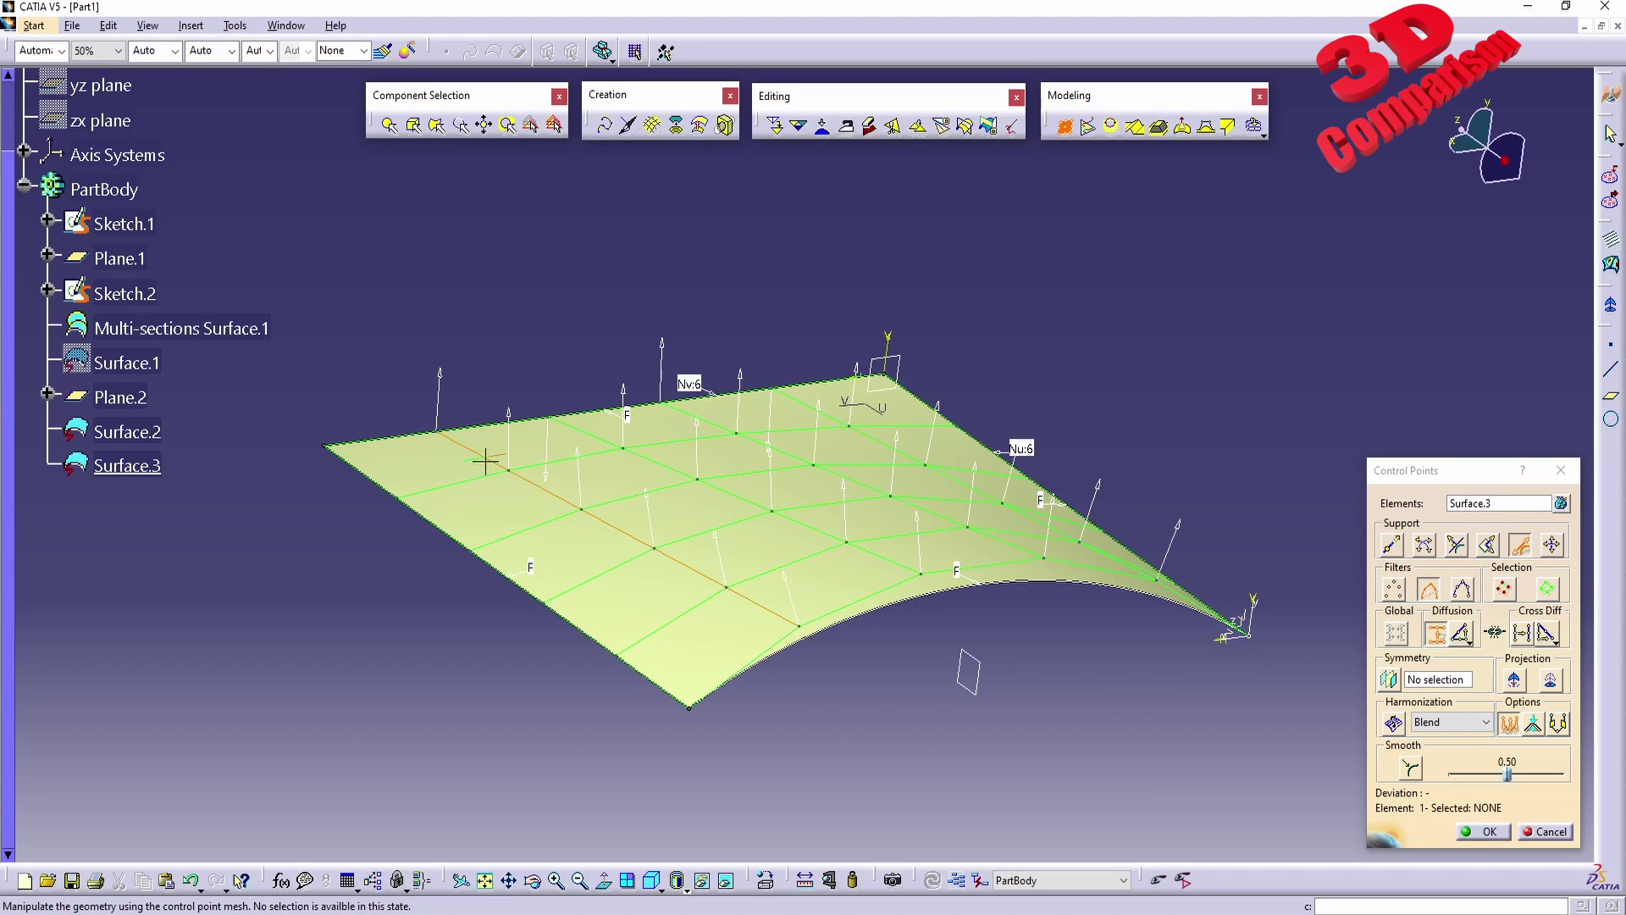
{"action": "middle_click_drag", "start_coordinate": [745, 606], "coordinate": [827, 565]}
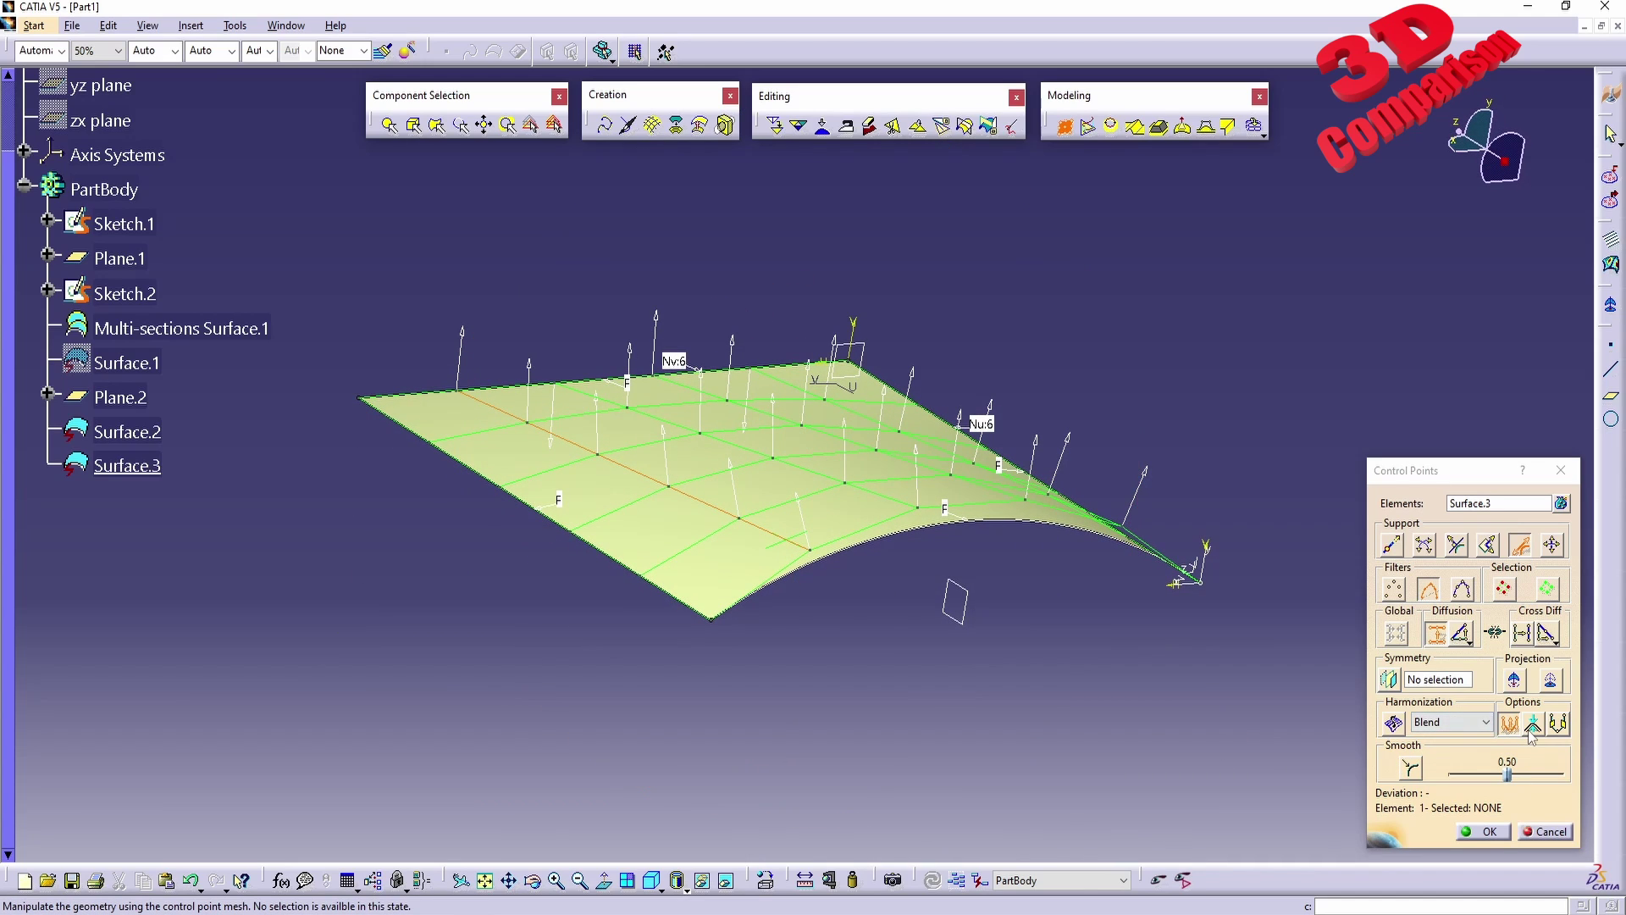
{"action": "left_click", "coordinate": [1532, 724]}
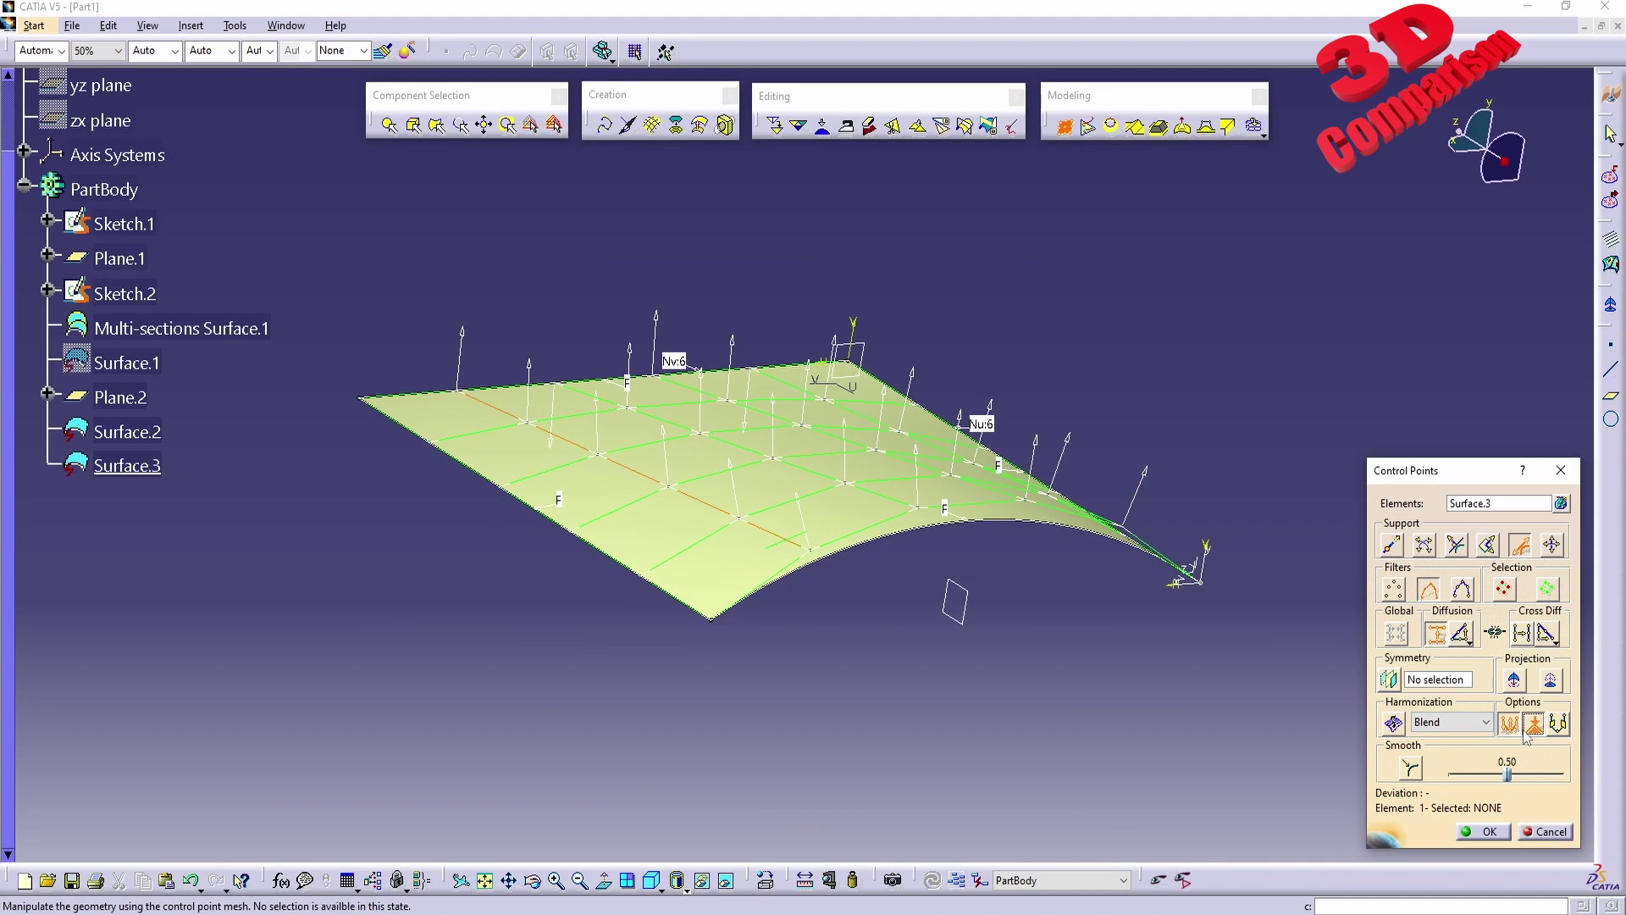
- Turn off the arrows and markers on the control mesh, and toggle the remaining display option on and back off
{"action": "middle_click_drag", "start_coordinate": [828, 432], "coordinate": [776, 498]}
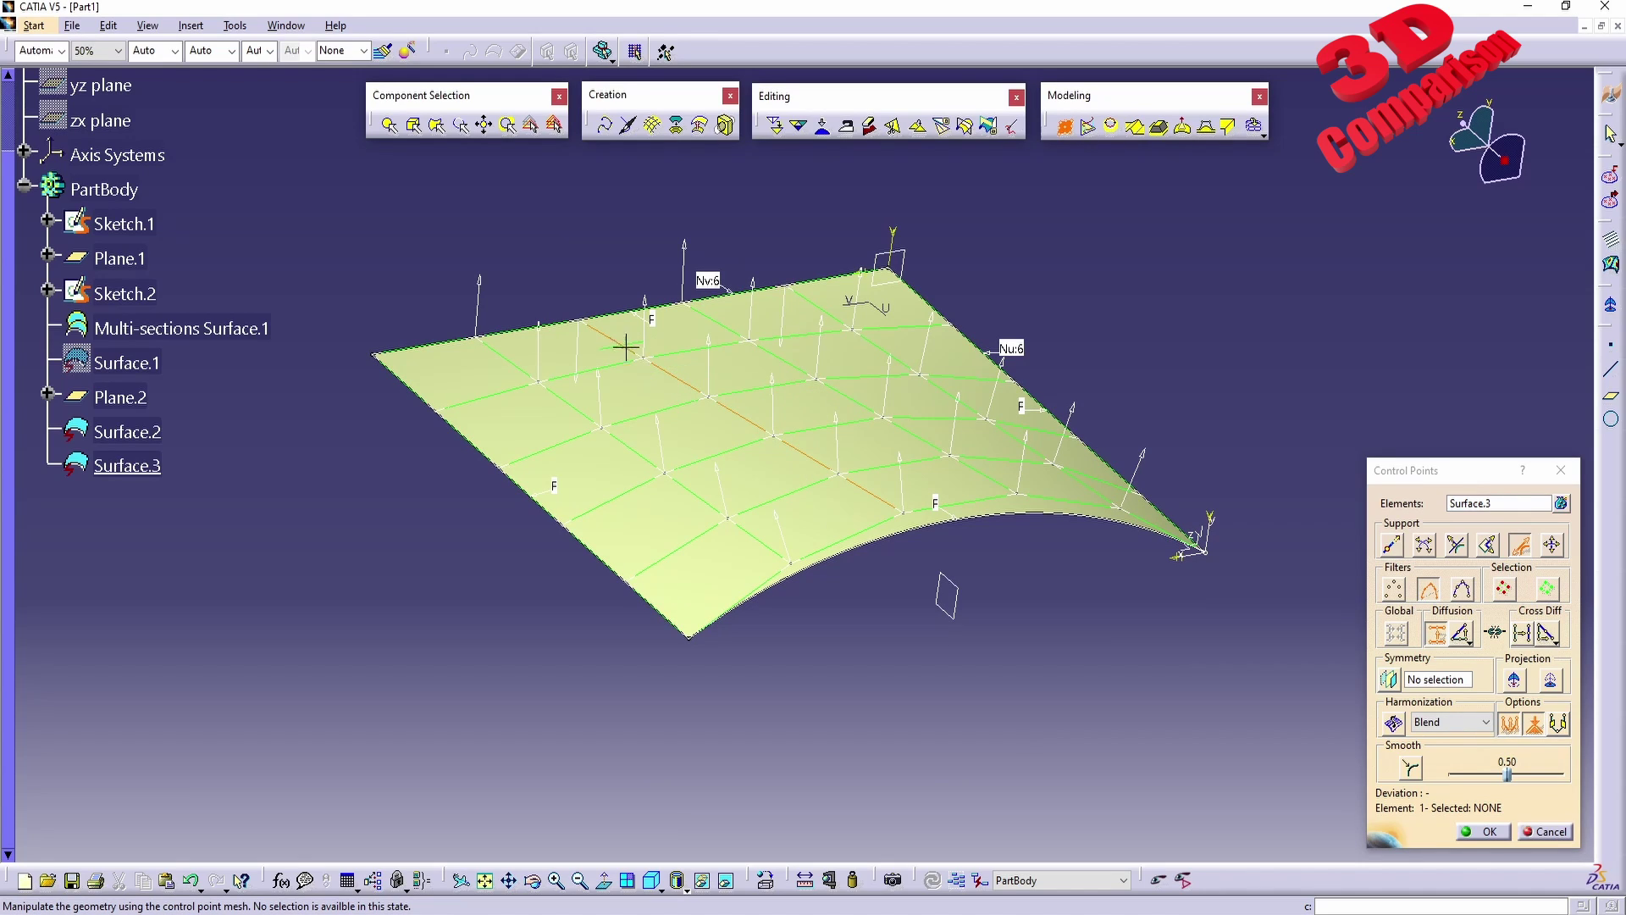
{"action": "left_click", "coordinate": [1508, 724]}
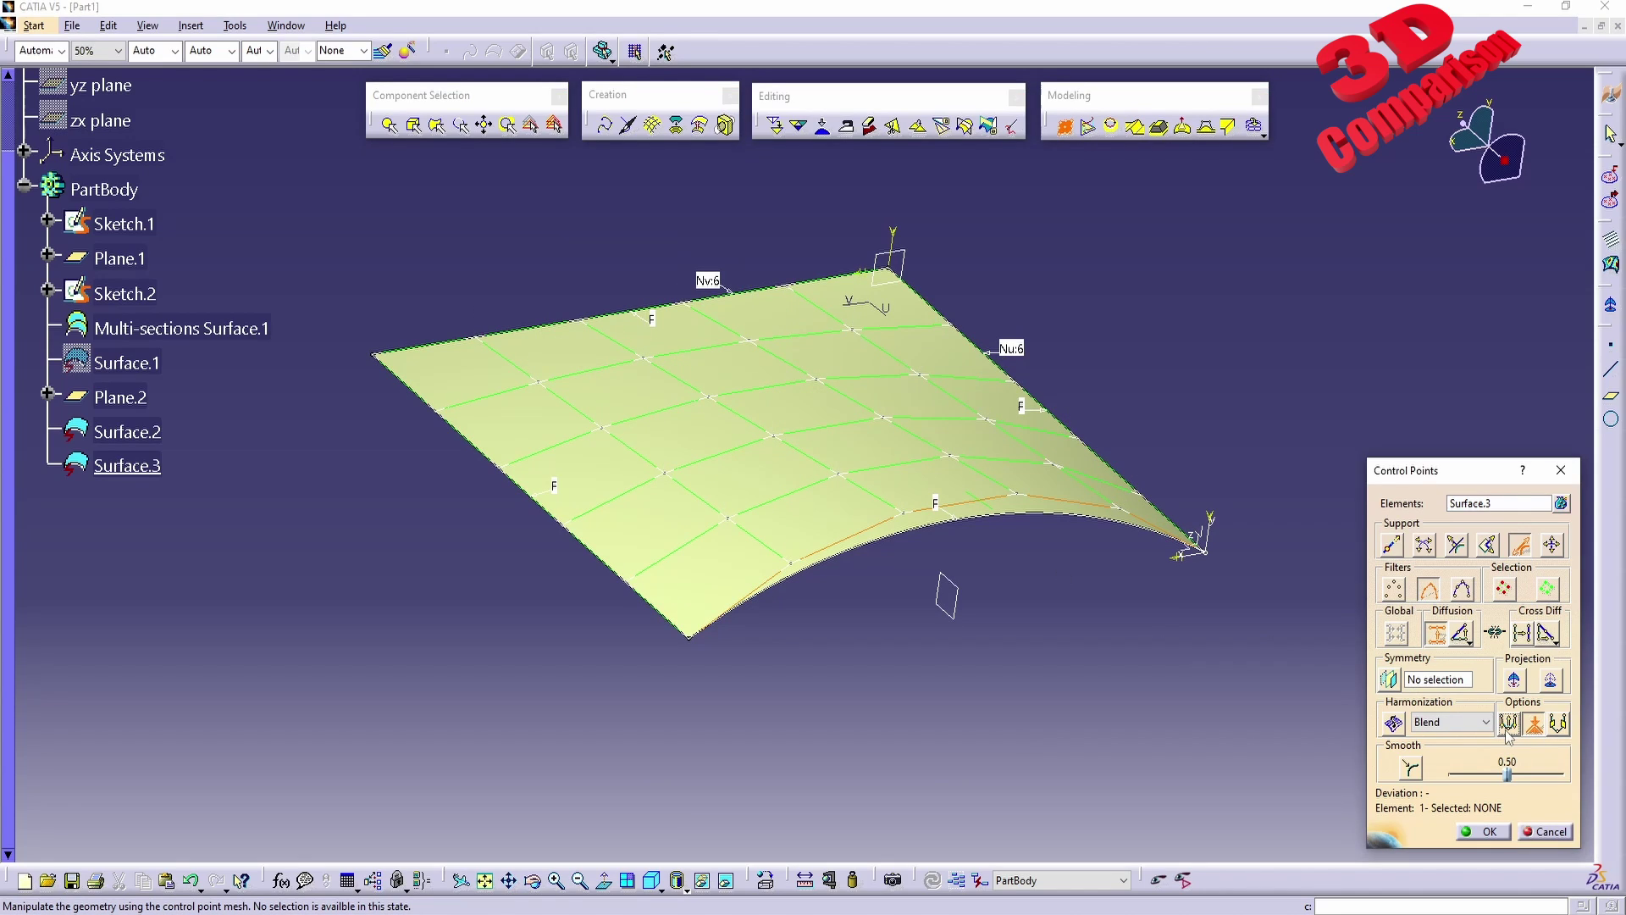
{"action": "left_click", "coordinate": [1559, 724]}
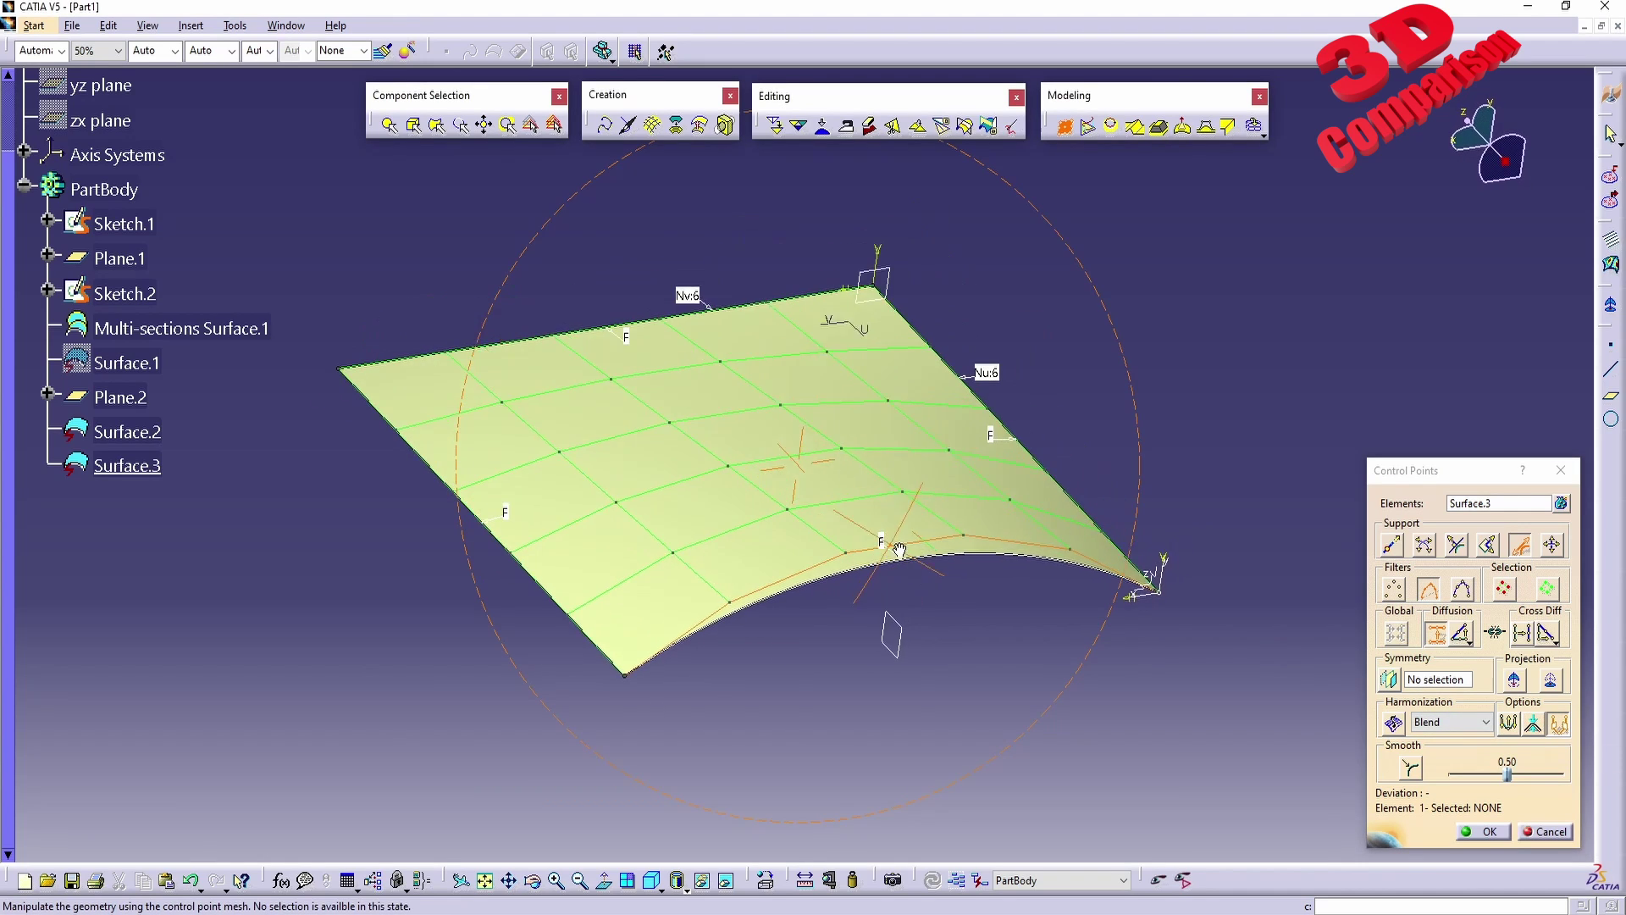
{"action": "left_click", "coordinate": [1565, 727]}
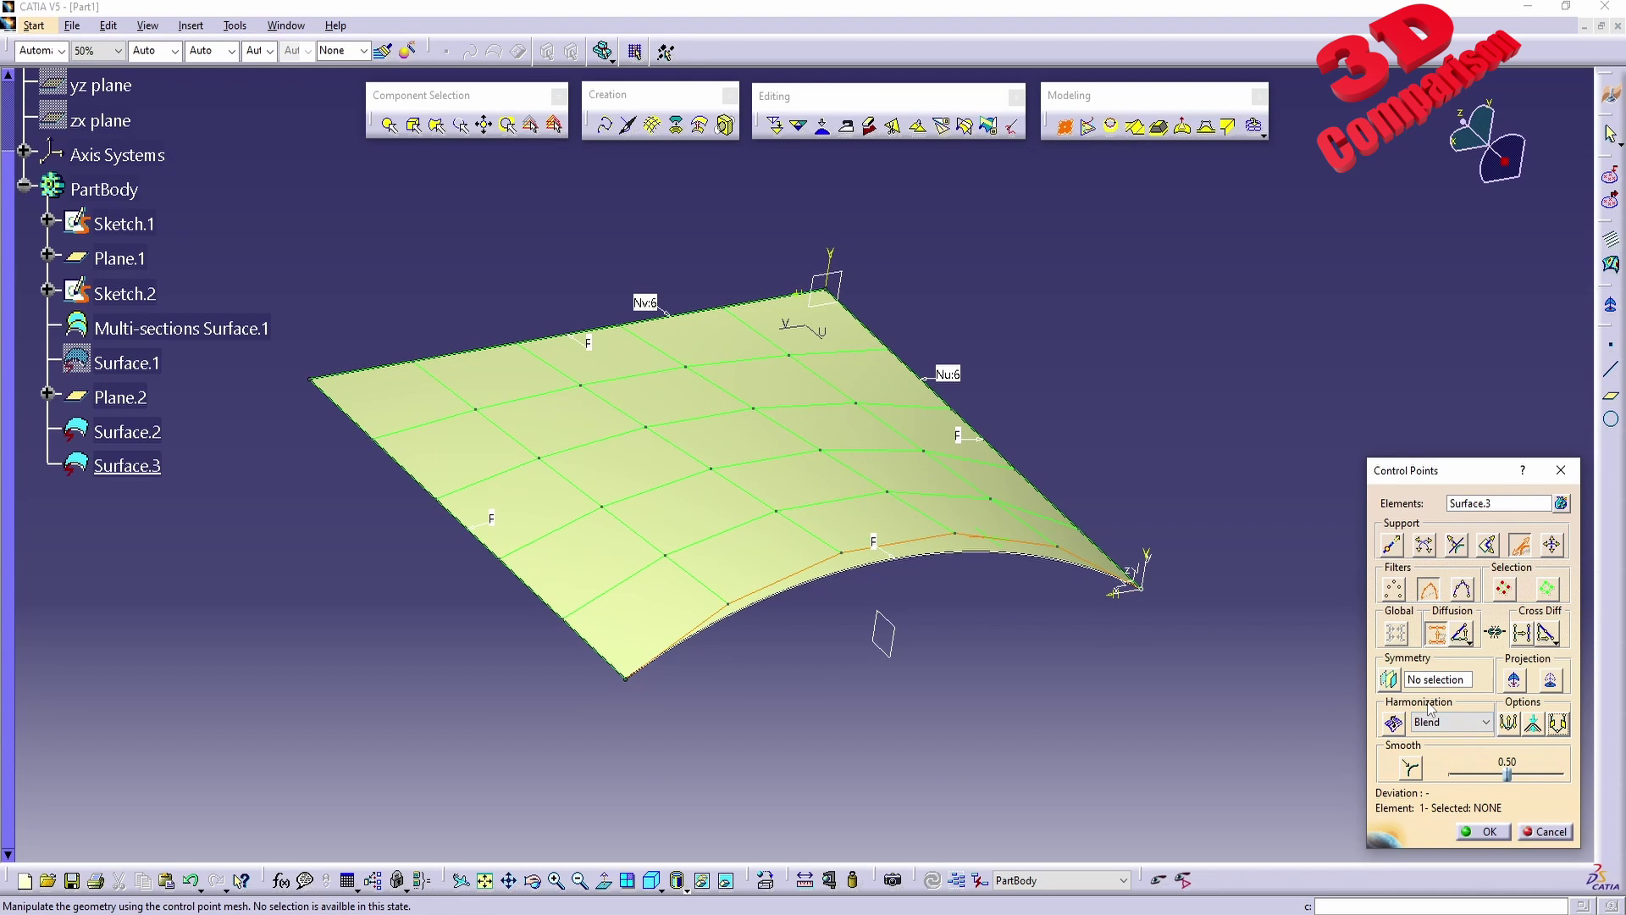
- Try the Screen Plane harmonization type for the control points, and set it back to Blend
{"action": "middle_click_drag", "start_coordinate": [780, 537], "coordinate": [1152, 495]}
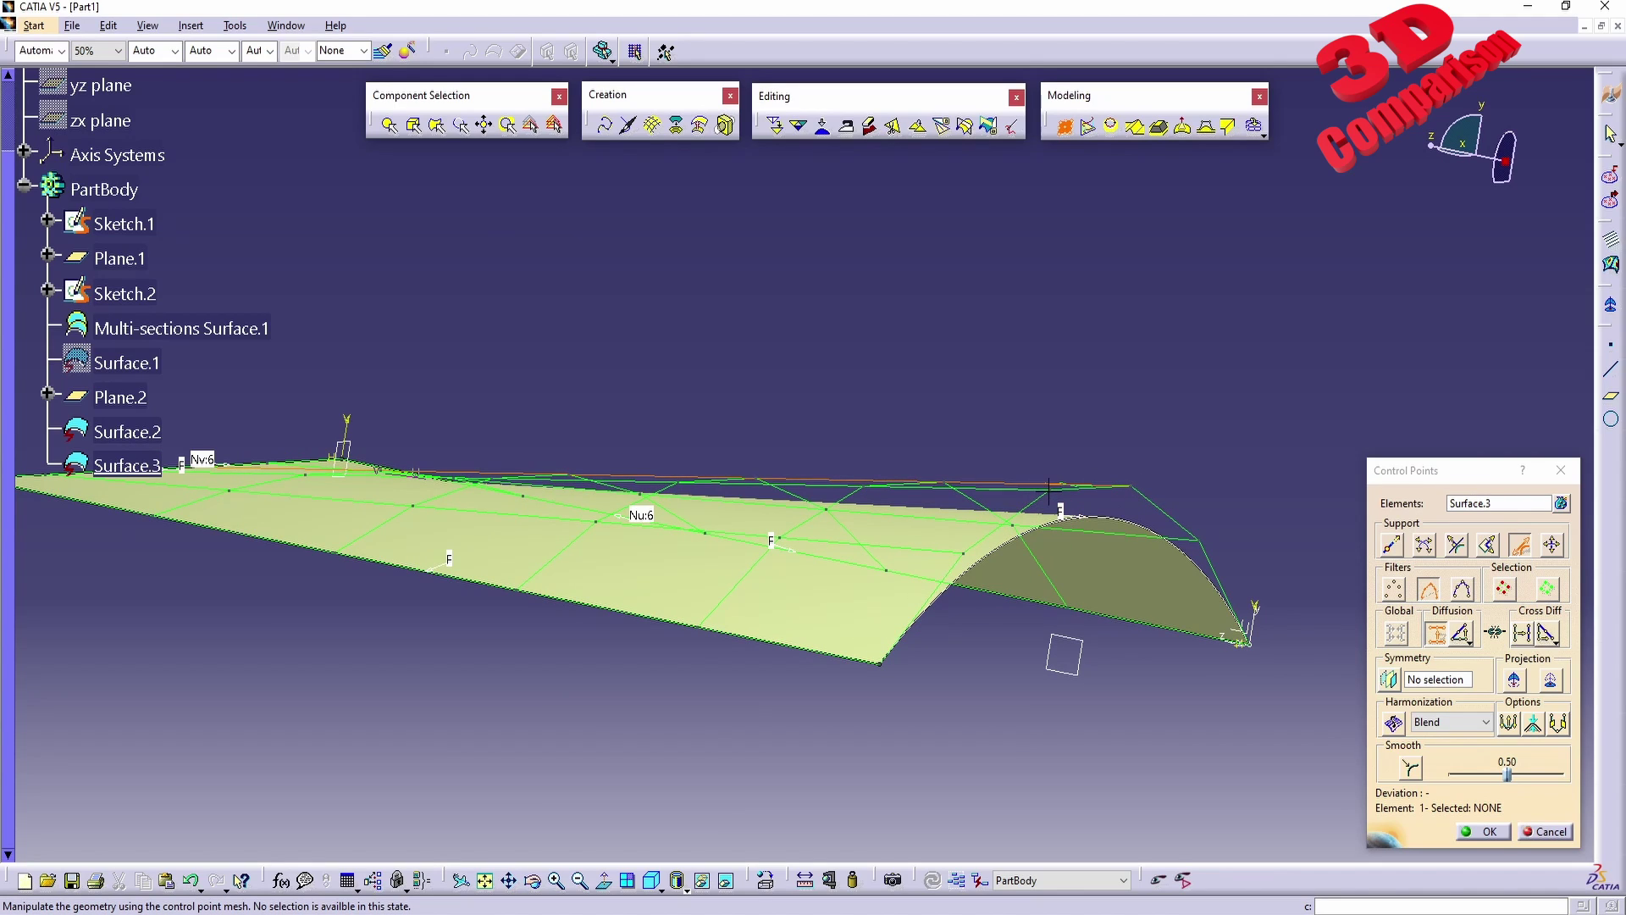
{"action": "middle_click_drag", "start_coordinate": [933, 490], "coordinate": [948, 423]}
{"action": "left_click", "coordinate": [1394, 724]}
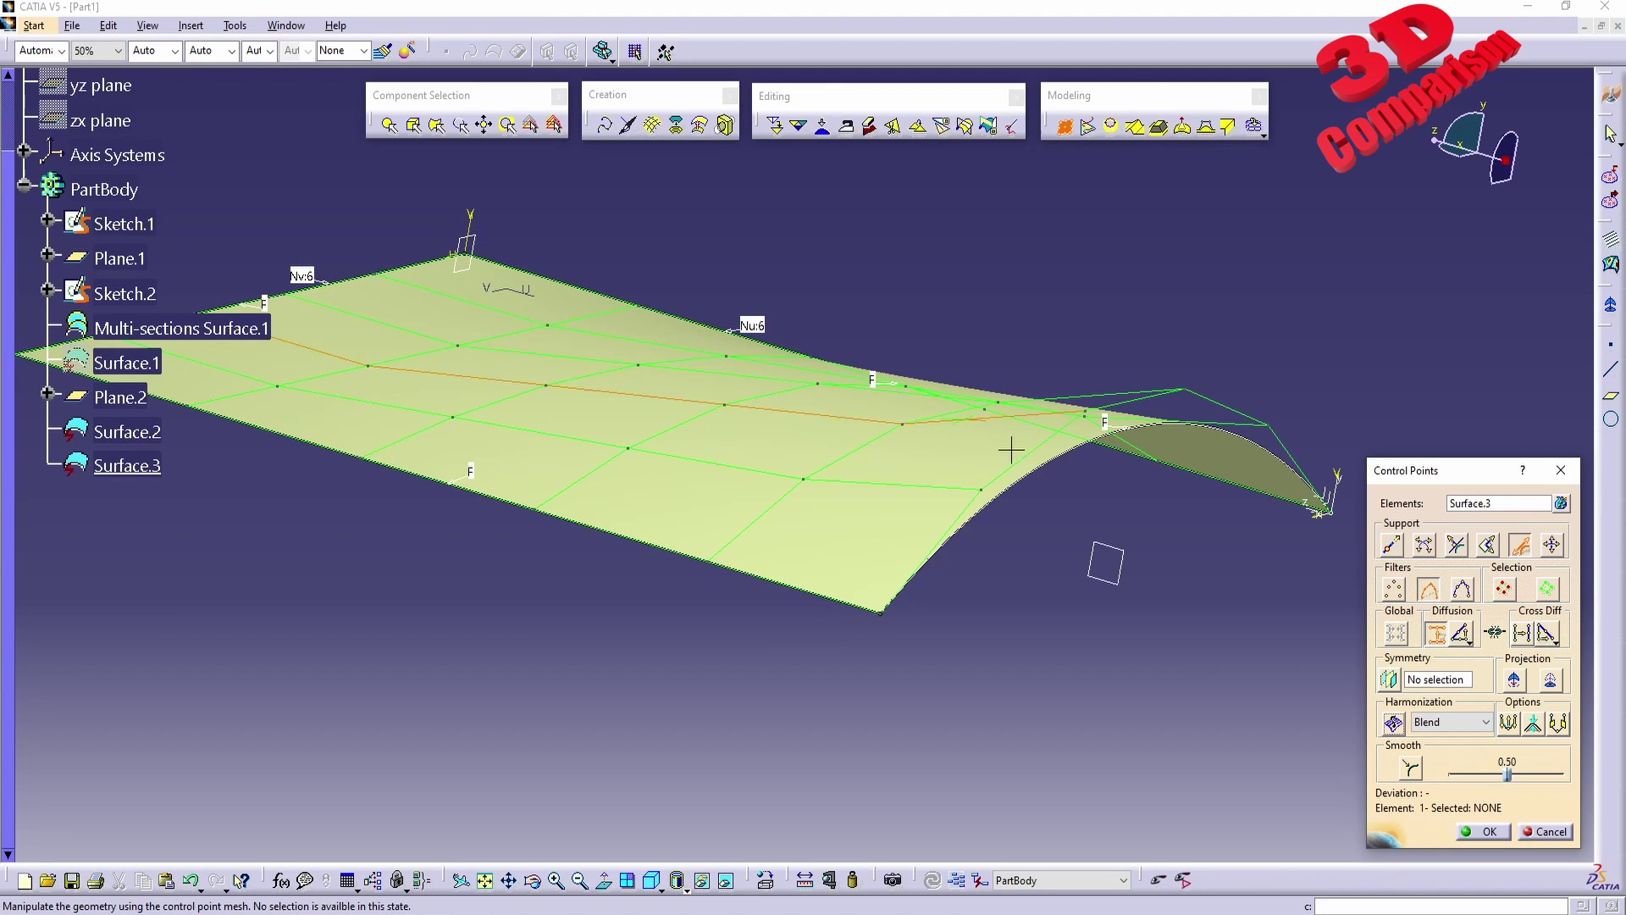
{"action": "left_click", "coordinate": [1470, 725]}
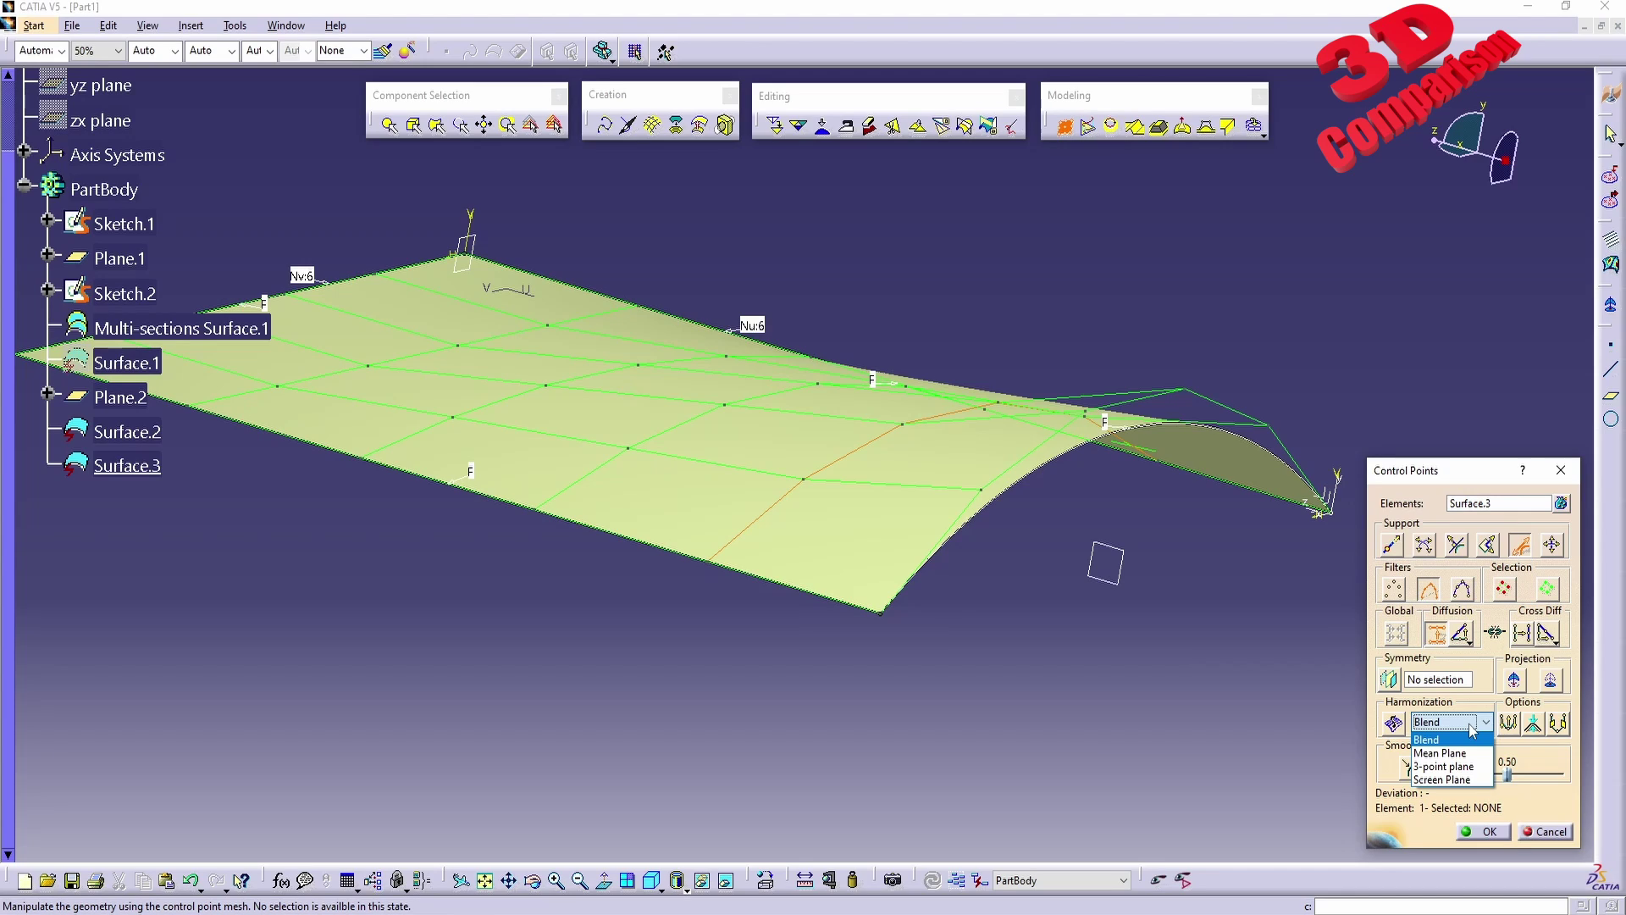
{"action": "left_click", "coordinate": [1444, 779]}
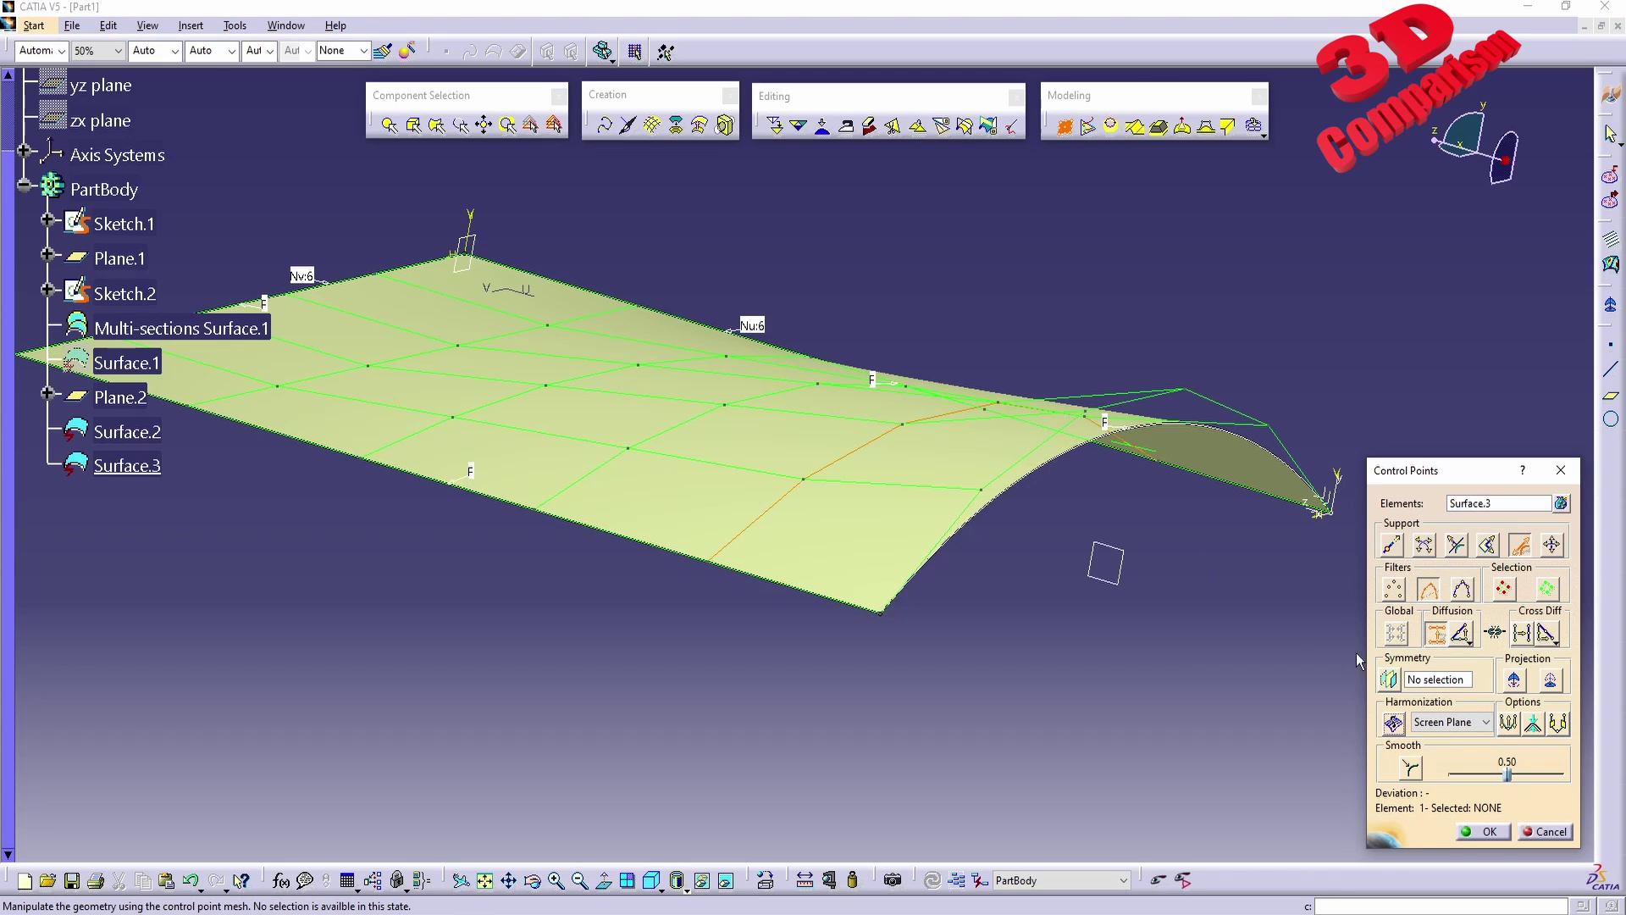
{"action": "left_click", "coordinate": [1445, 722]}
{"action": "left_click", "coordinate": [1447, 741]}
{"action": "middle_click_drag", "start_coordinate": [1041, 405], "coordinate": [907, 533]}
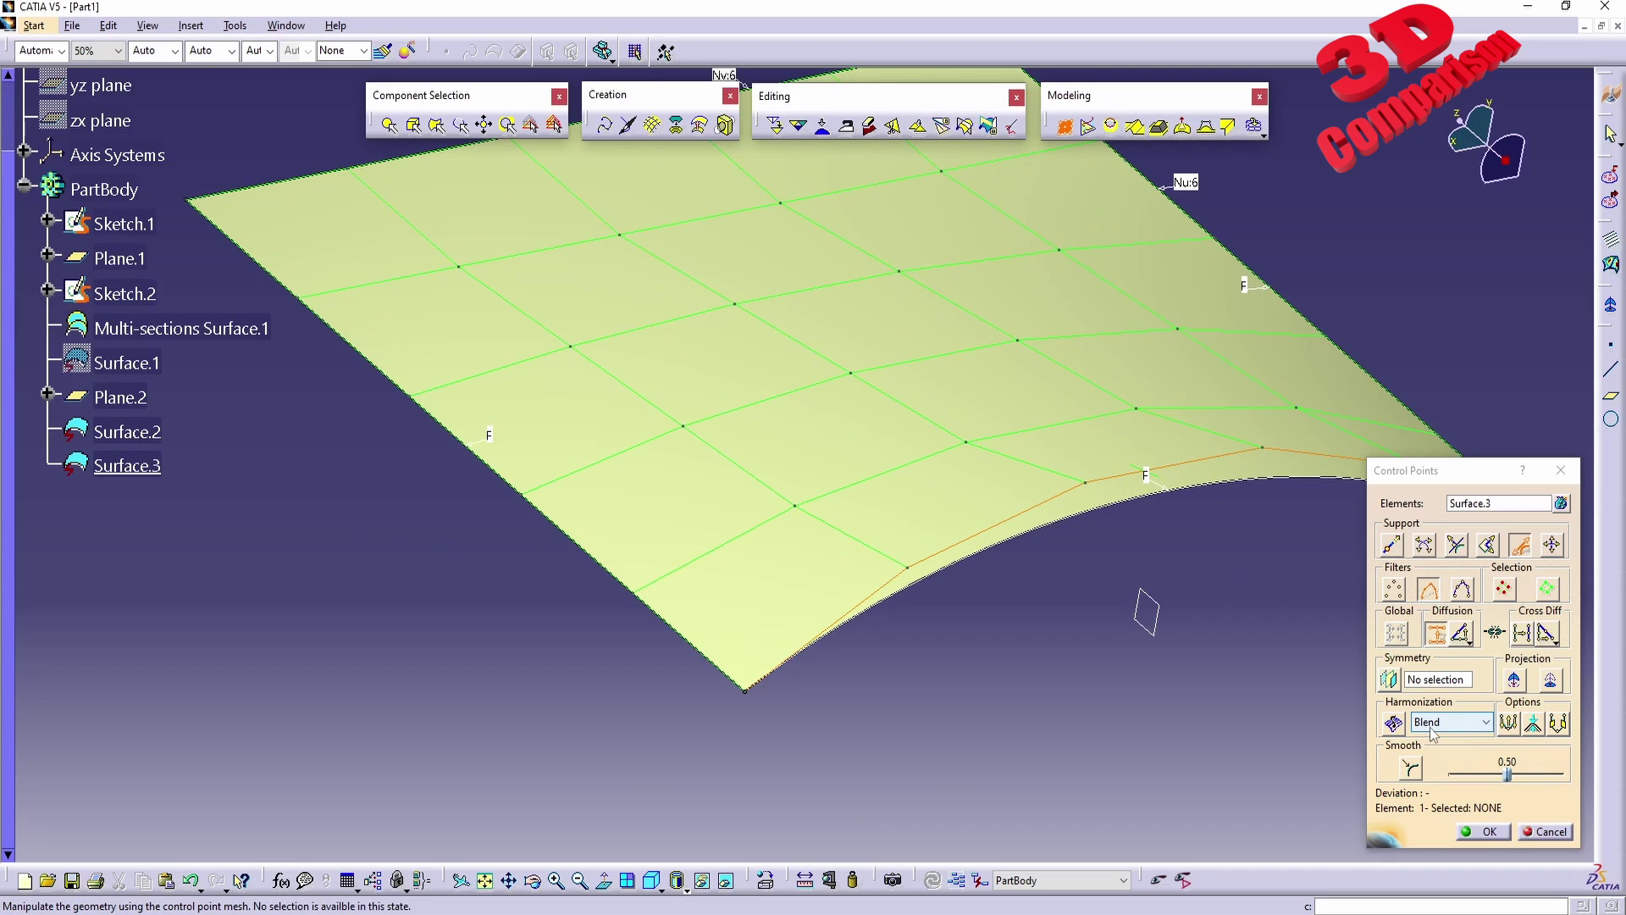
- Activate symmetry for the control point edits, using Plane.2 as the symmetry plane
{"action": "middle_click_drag", "start_coordinate": [1275, 527], "coordinate": [1041, 597]}
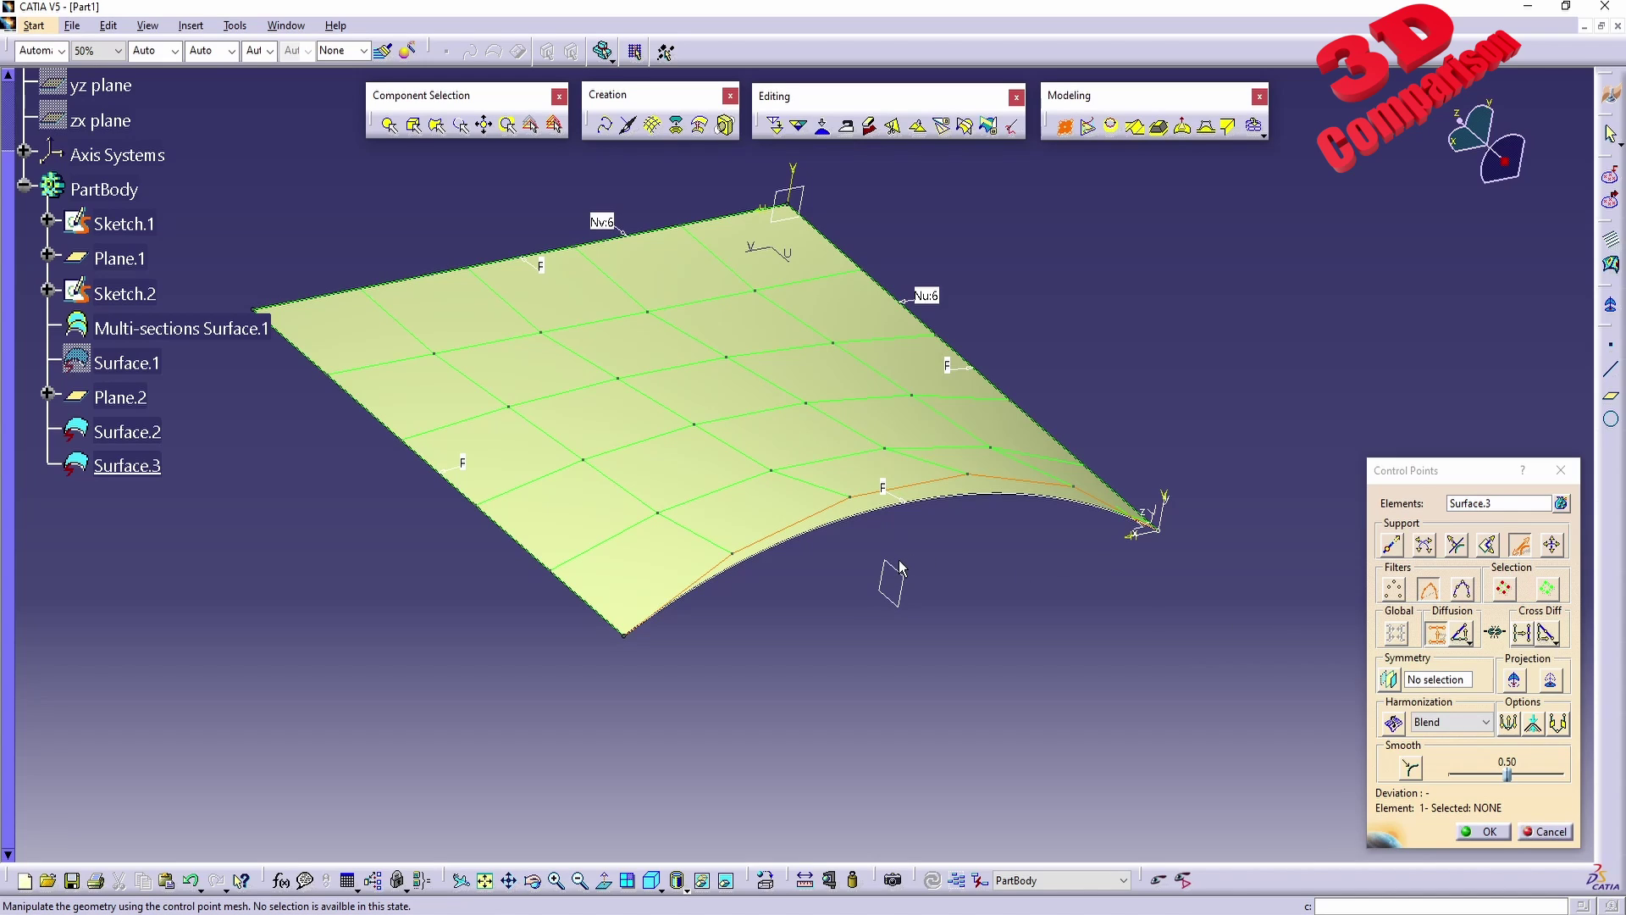
{"action": "middle_click_drag", "start_coordinate": [726, 497], "coordinate": [1157, 661]}
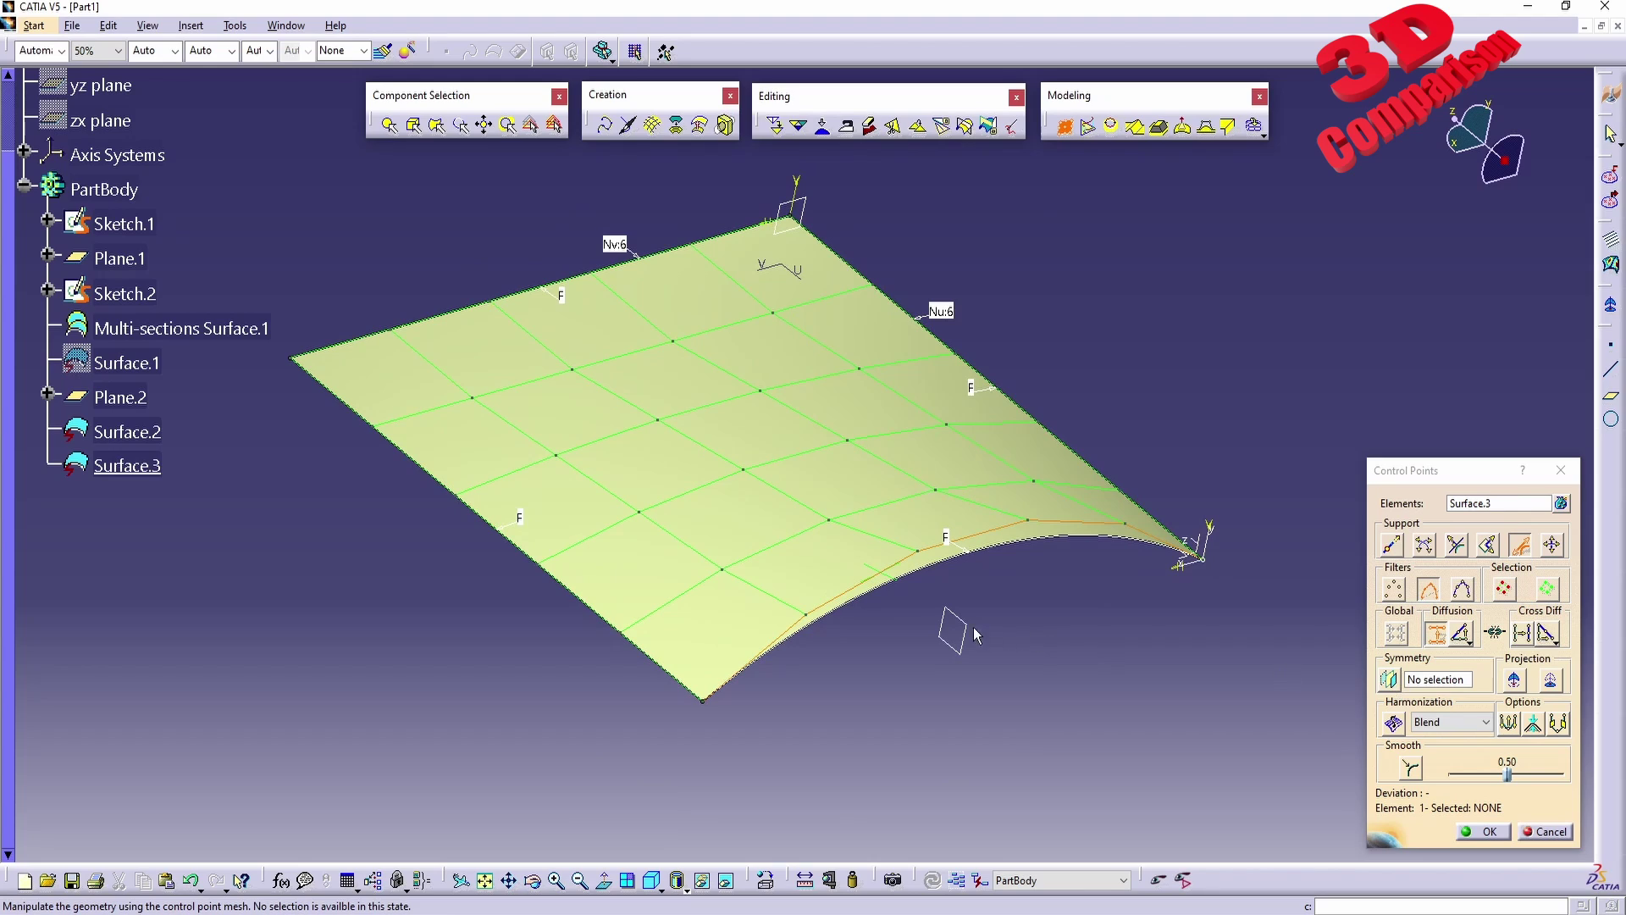
{"action": "left_click", "coordinate": [1390, 681]}
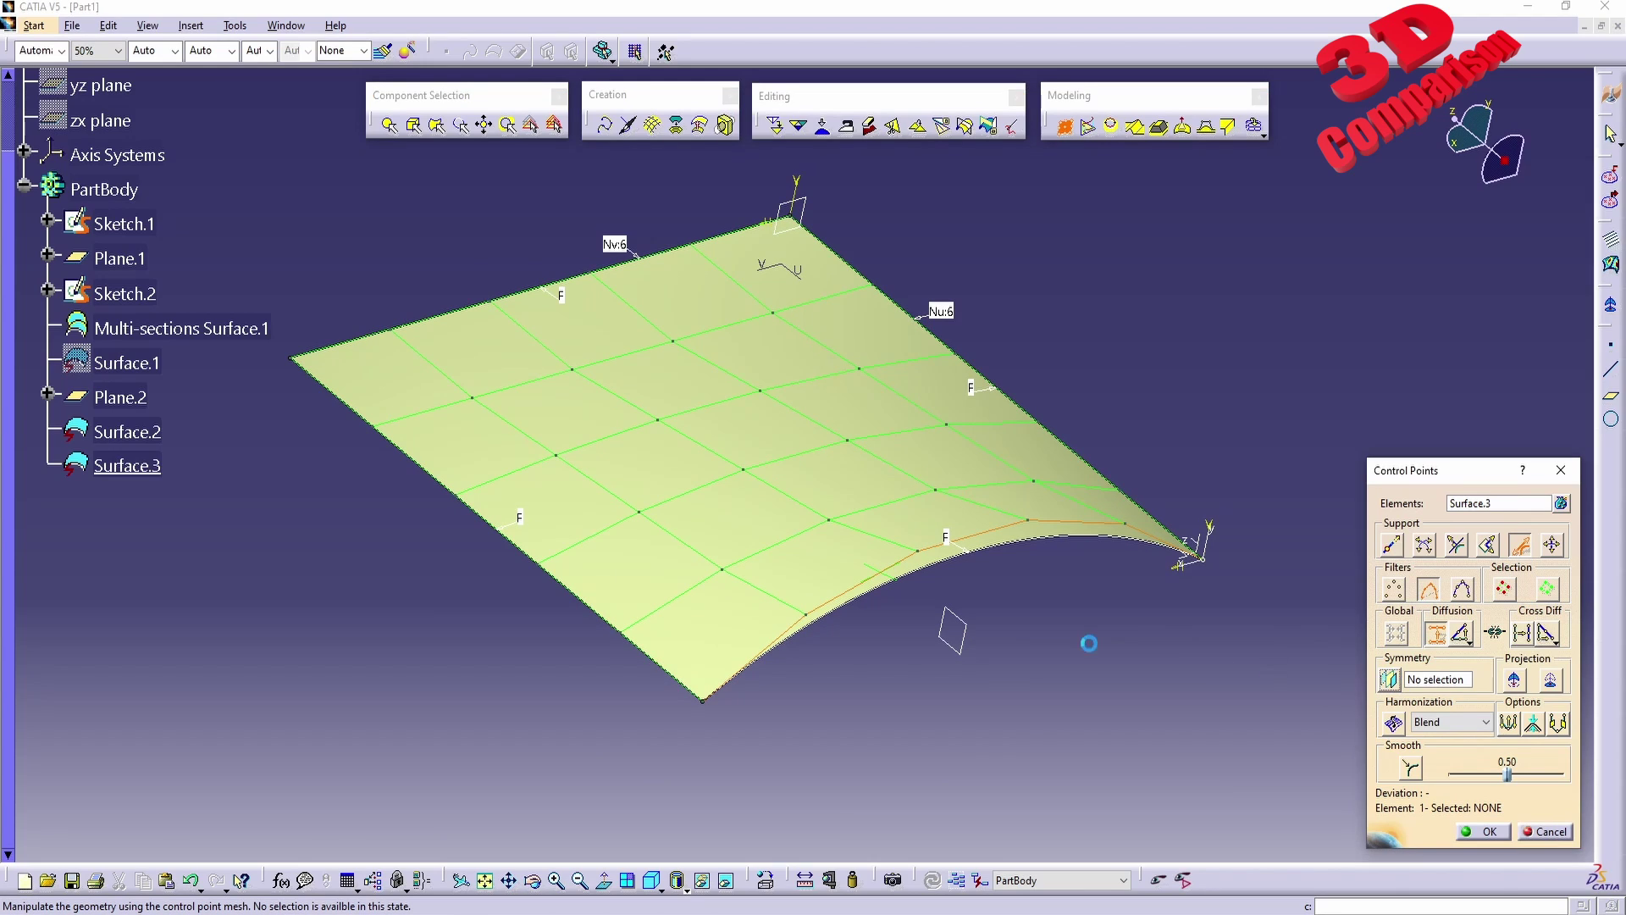
{"action": "left_click", "coordinate": [958, 618]}
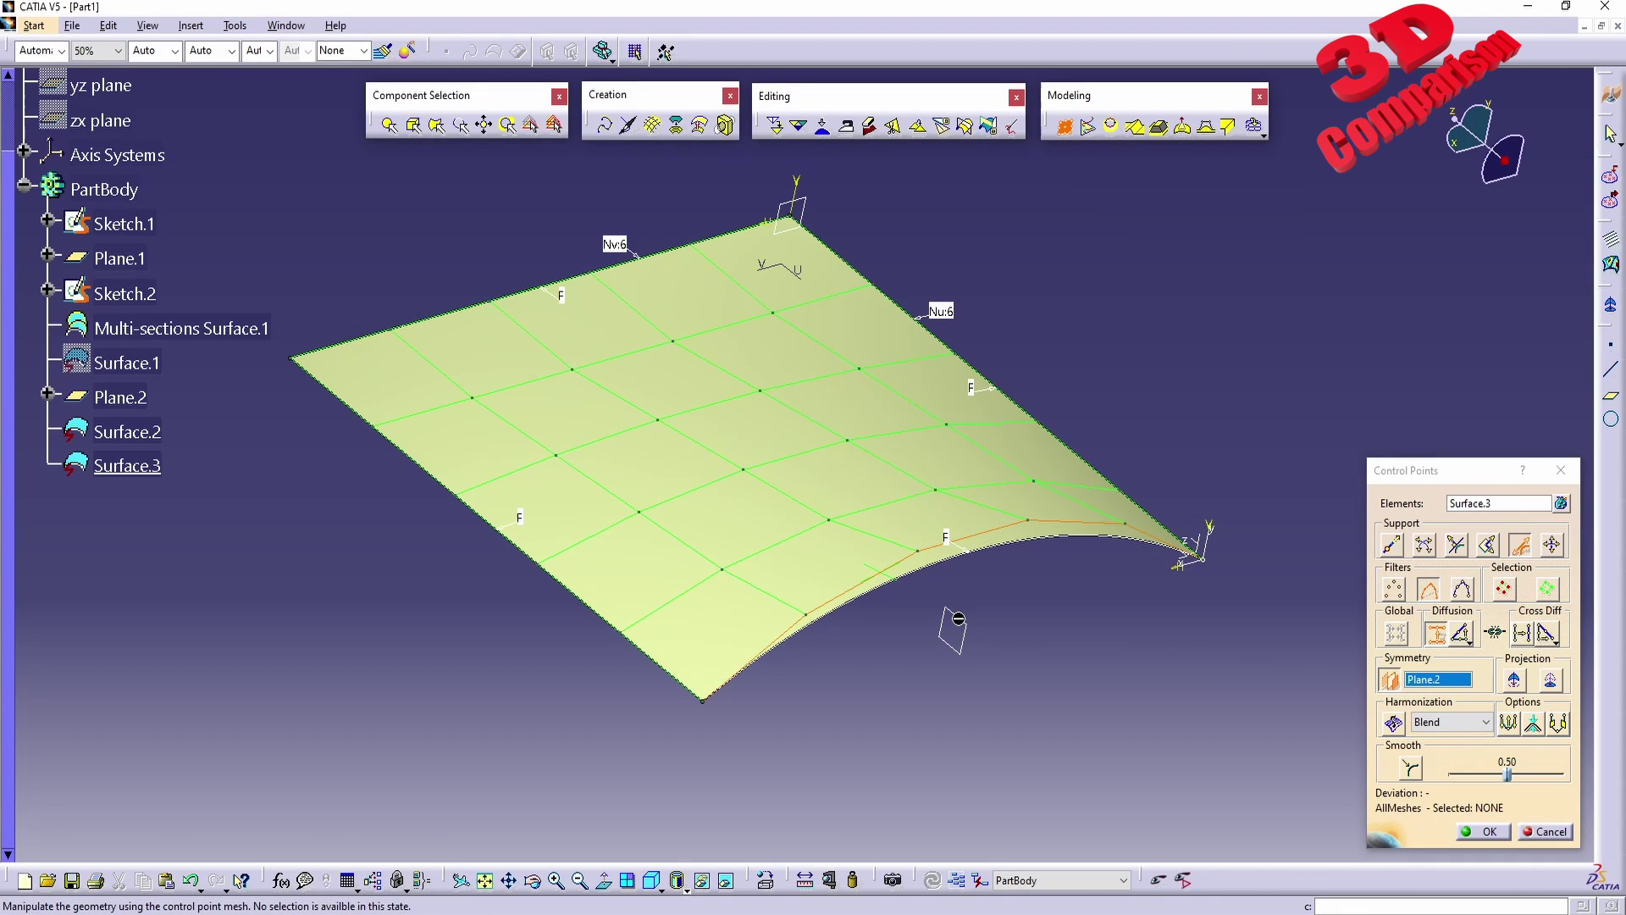
- Filter the mesh to control points only and shift the interior point nearest the front corner along its local tangents
{"action": "left_click", "coordinate": [1395, 588]}
{"action": "left_click", "coordinate": [721, 572]}
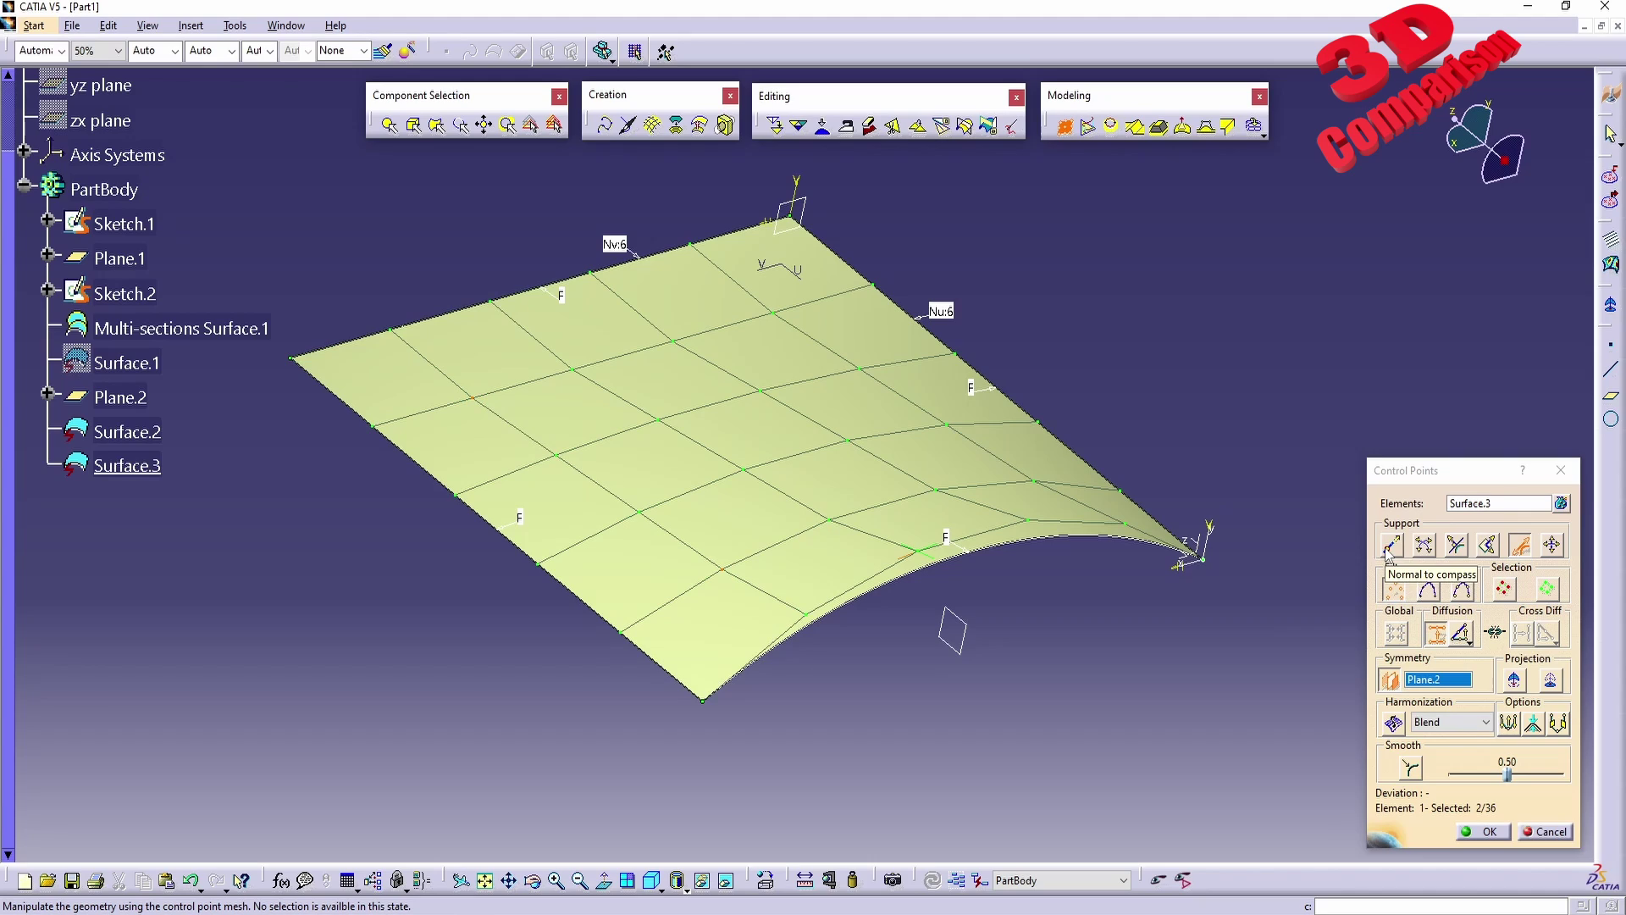
{"action": "left_click", "coordinate": [1520, 546]}
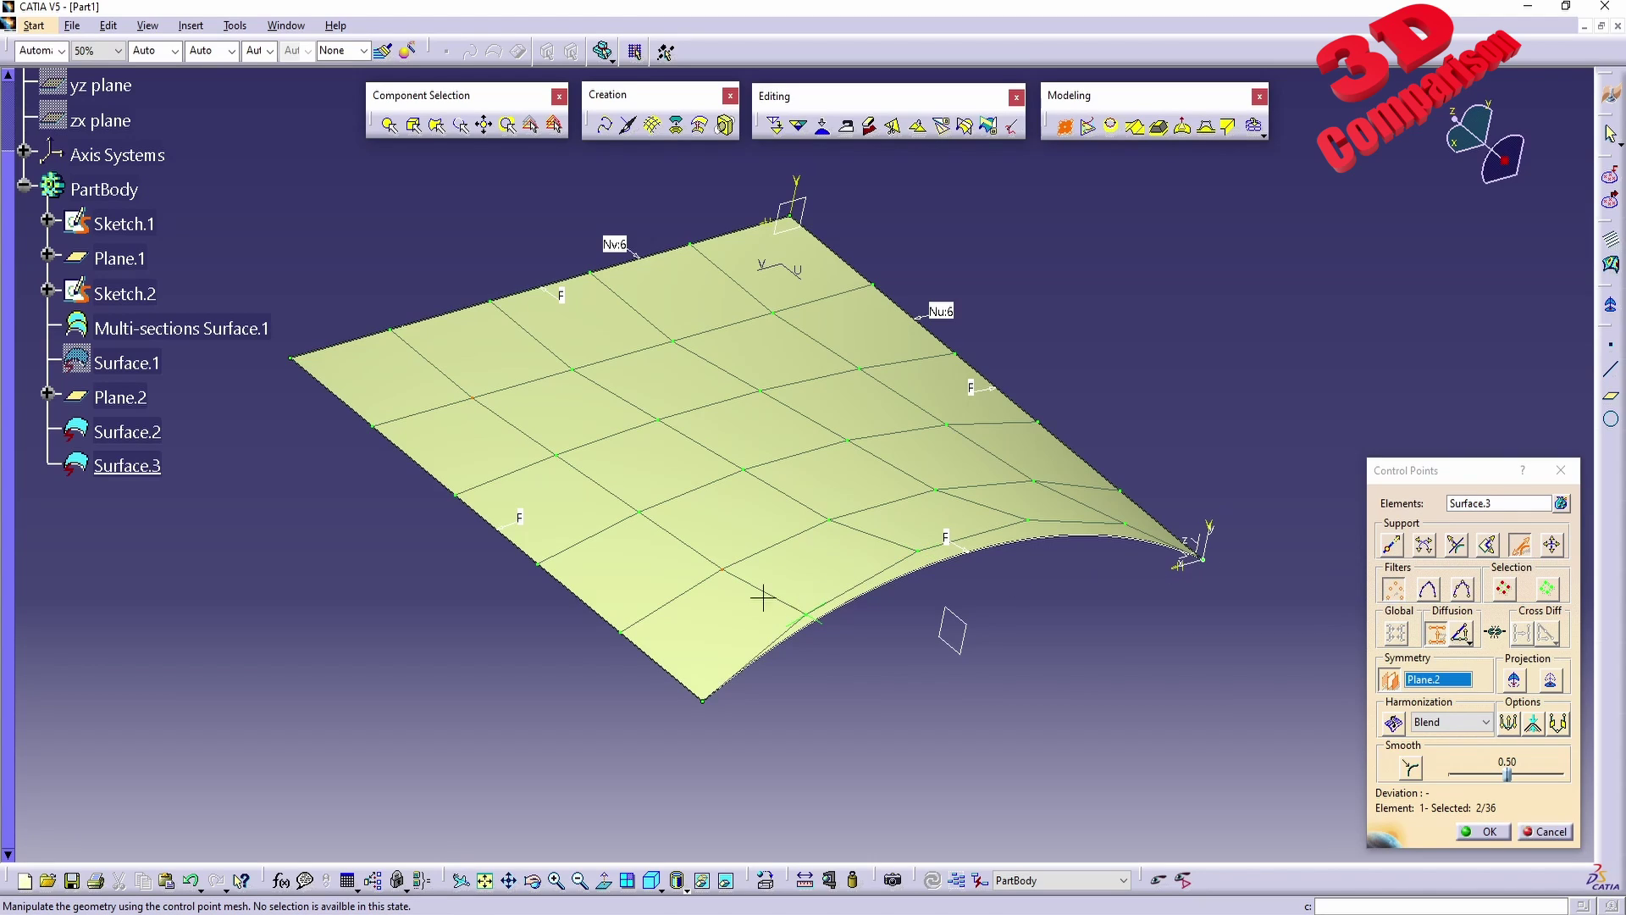
{"action": "left_click_drag", "start_coordinate": [723, 565], "coordinate": [737, 508]}
- Try moving the same interior control point in the compass plane and along the mesh lines, and cancel the Control Points edit
{"action": "left_click", "coordinate": [1487, 545]}
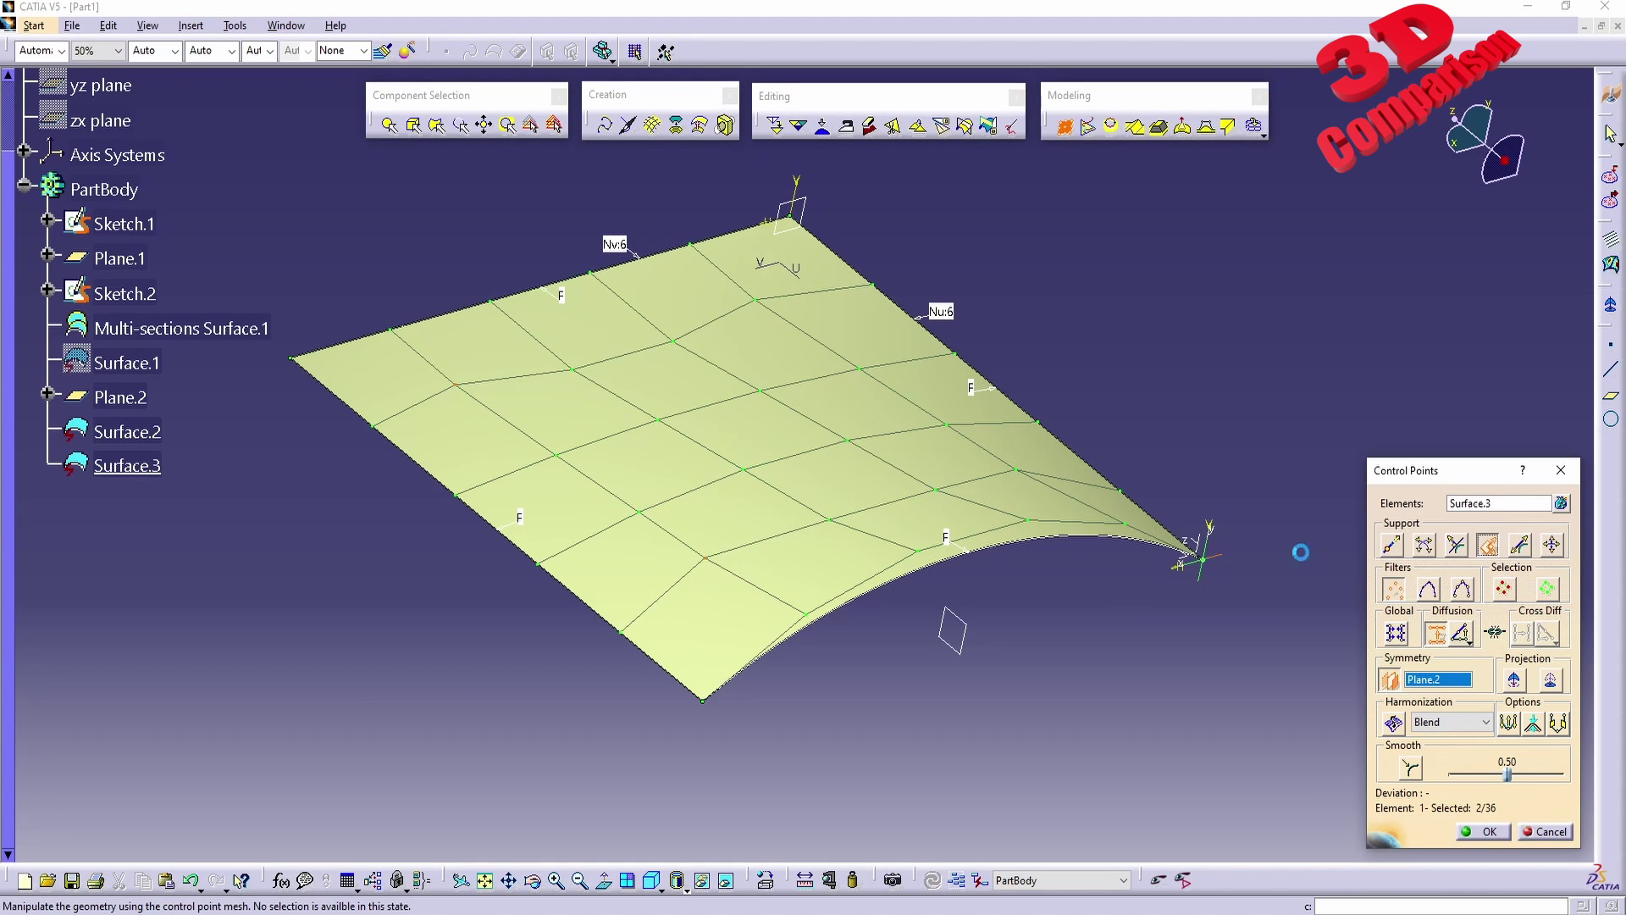
{"action": "left_click_drag", "start_coordinate": [708, 563], "coordinate": [779, 191]}
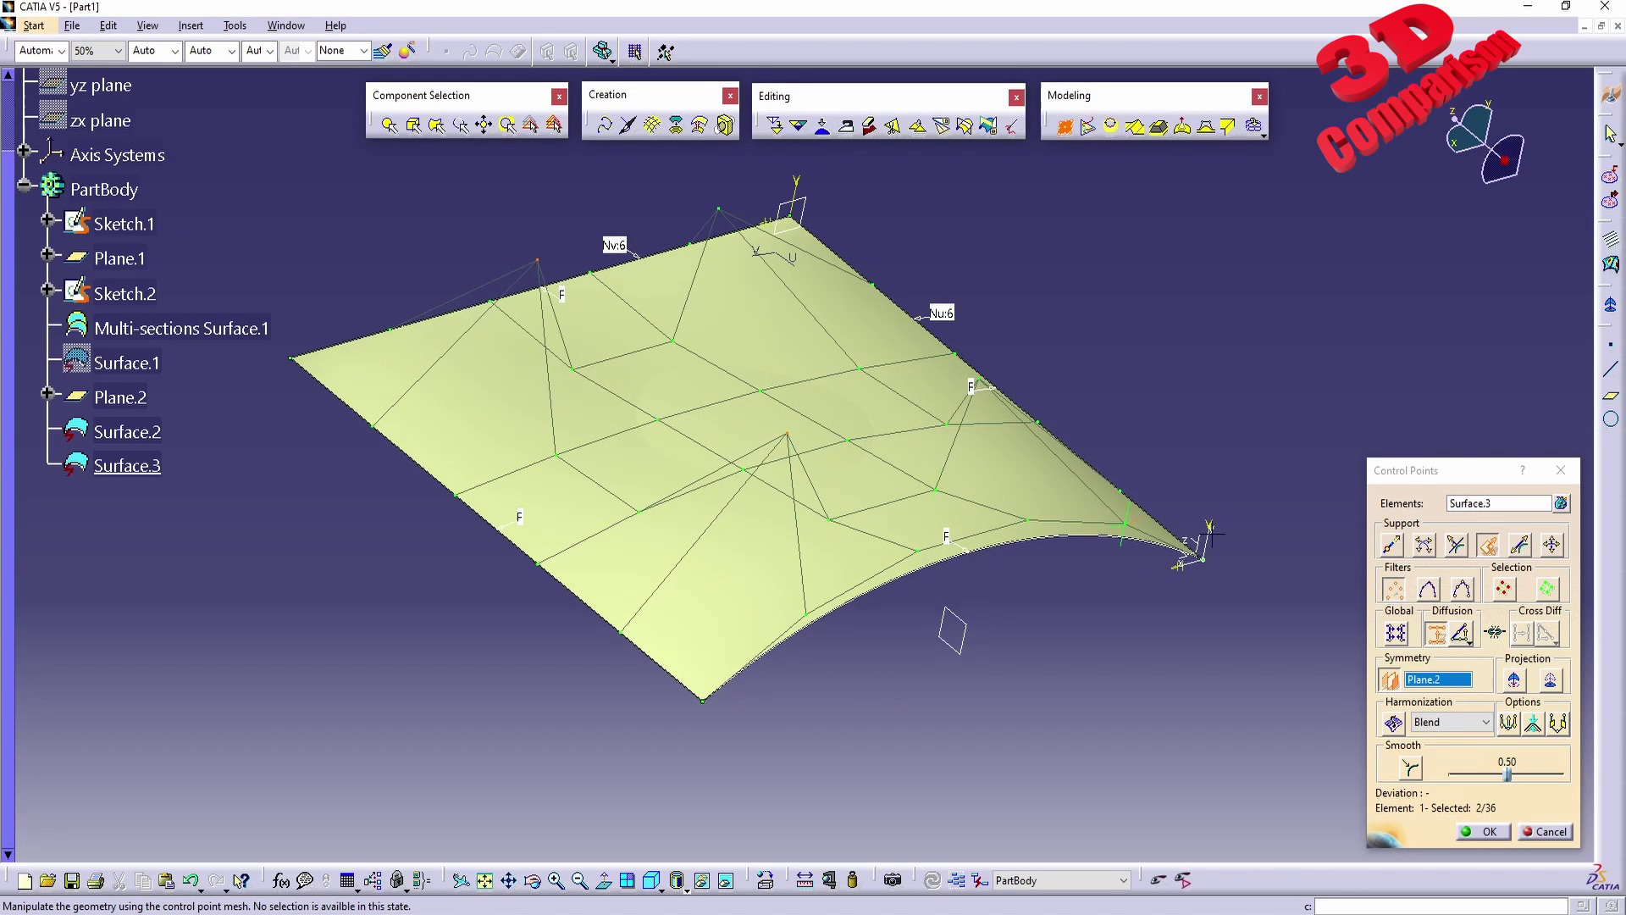
{"action": "left_click", "coordinate": [1421, 548]}
{"action": "left_click_drag", "start_coordinate": [780, 439], "coordinate": [1161, 661]}
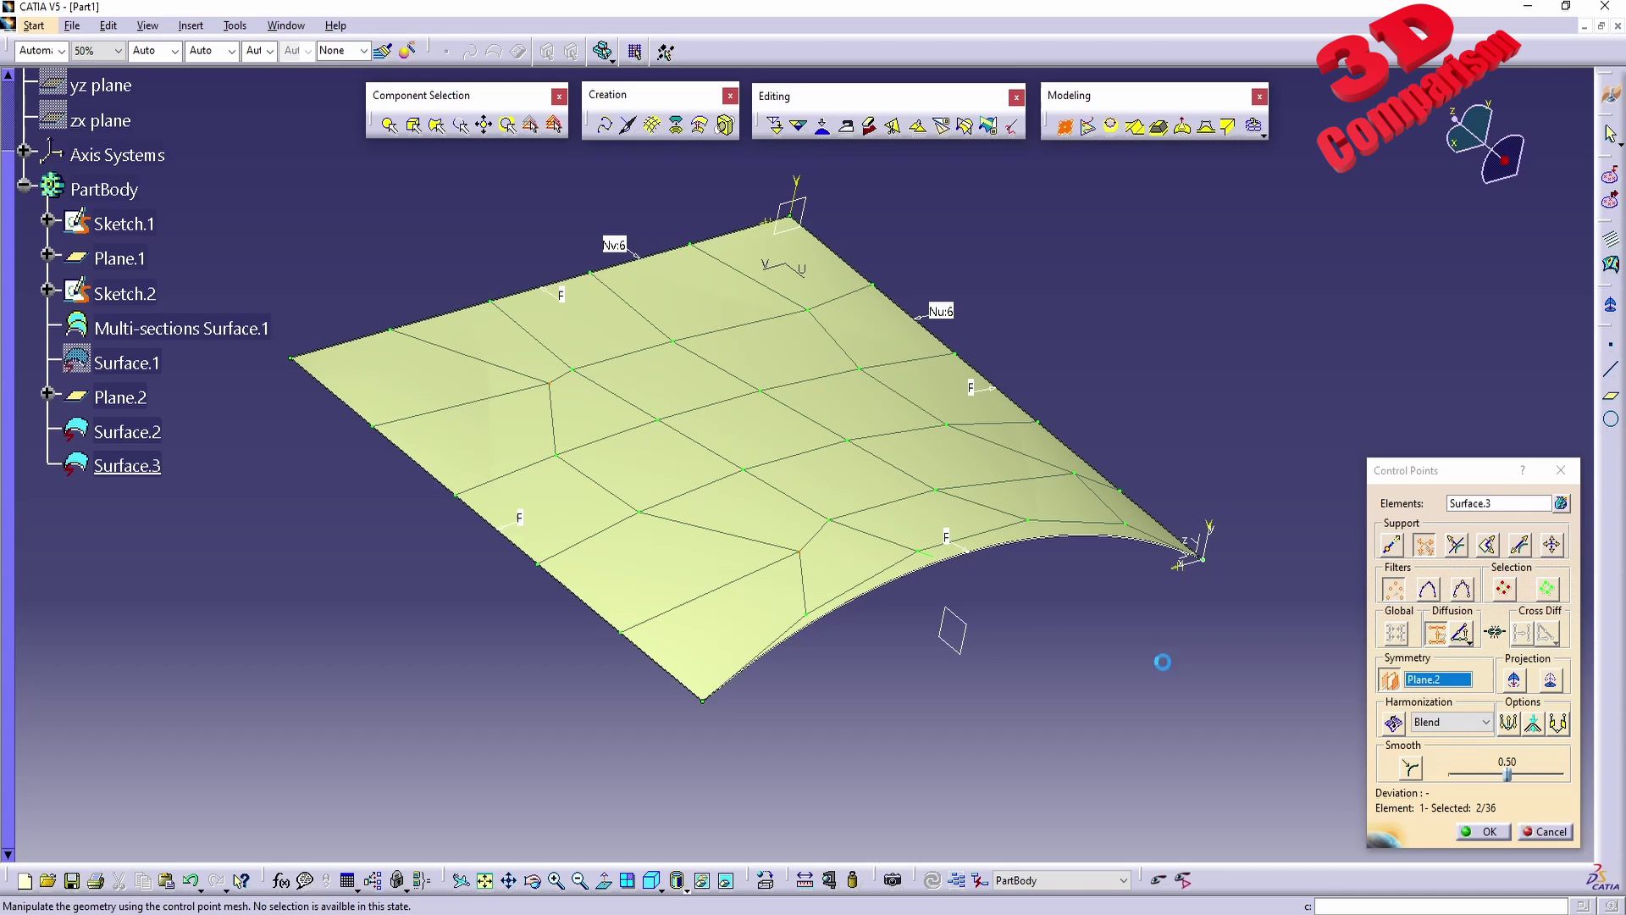
{"action": "left_click", "coordinate": [1544, 832]}
- Create a new part named Part3 with hybrid design enabled, and switch it to the Generative Shape Design workbench
{"action": "middle_click_drag", "start_coordinate": [969, 663], "coordinate": [845, 646]}
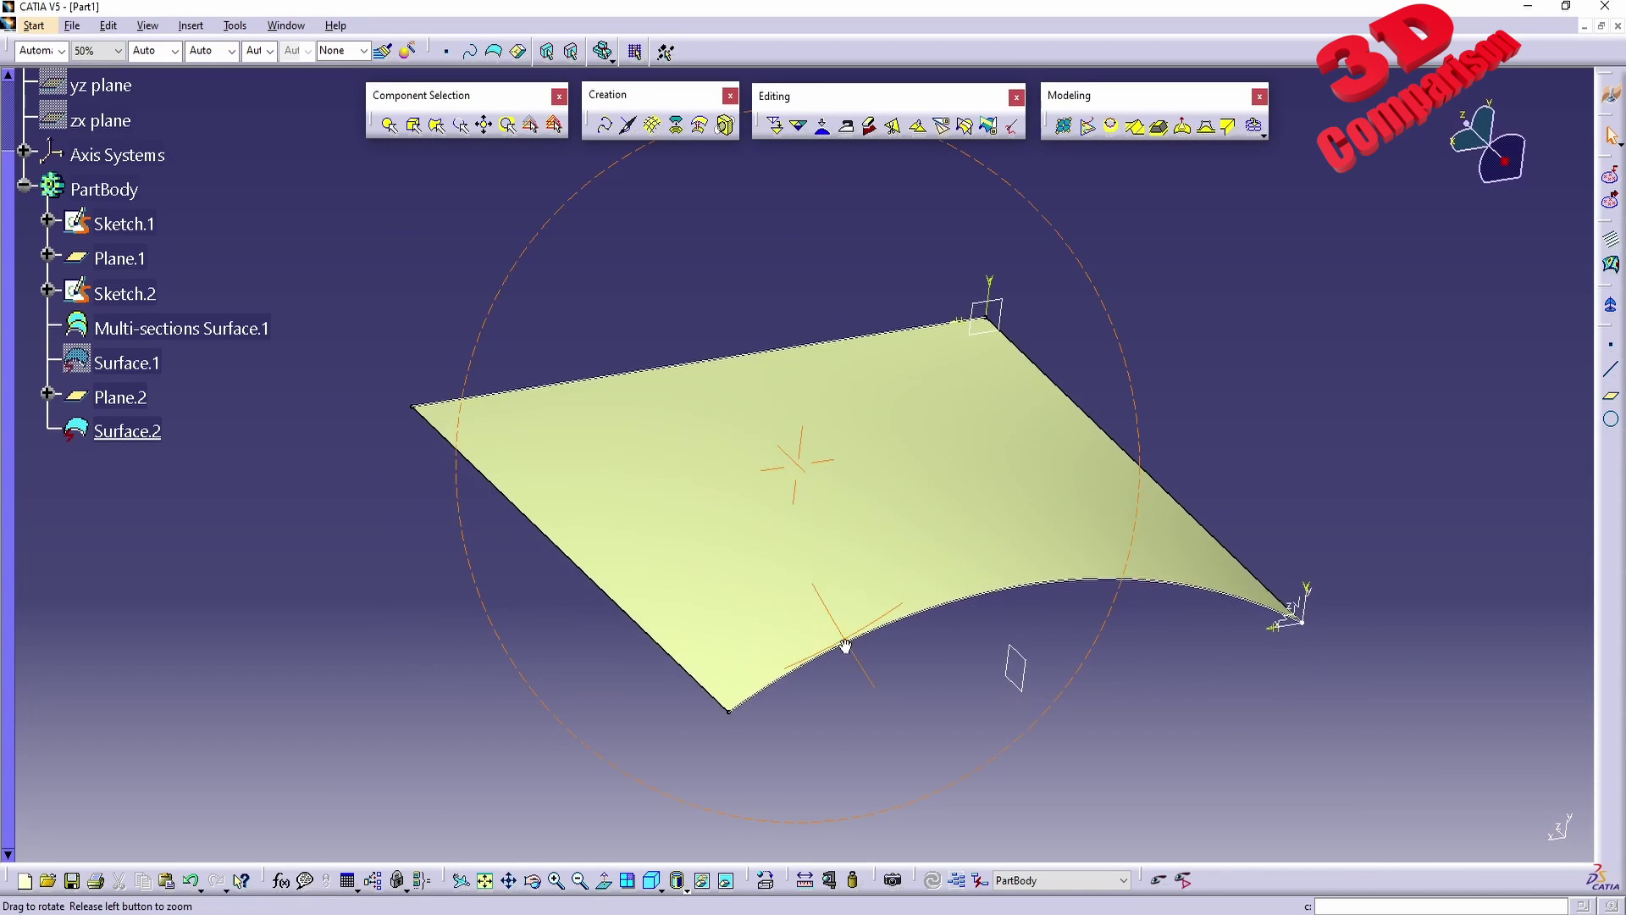
{"action": "left_click", "coordinate": [75, 26]}
{"action": "left_click", "coordinate": [93, 44]}
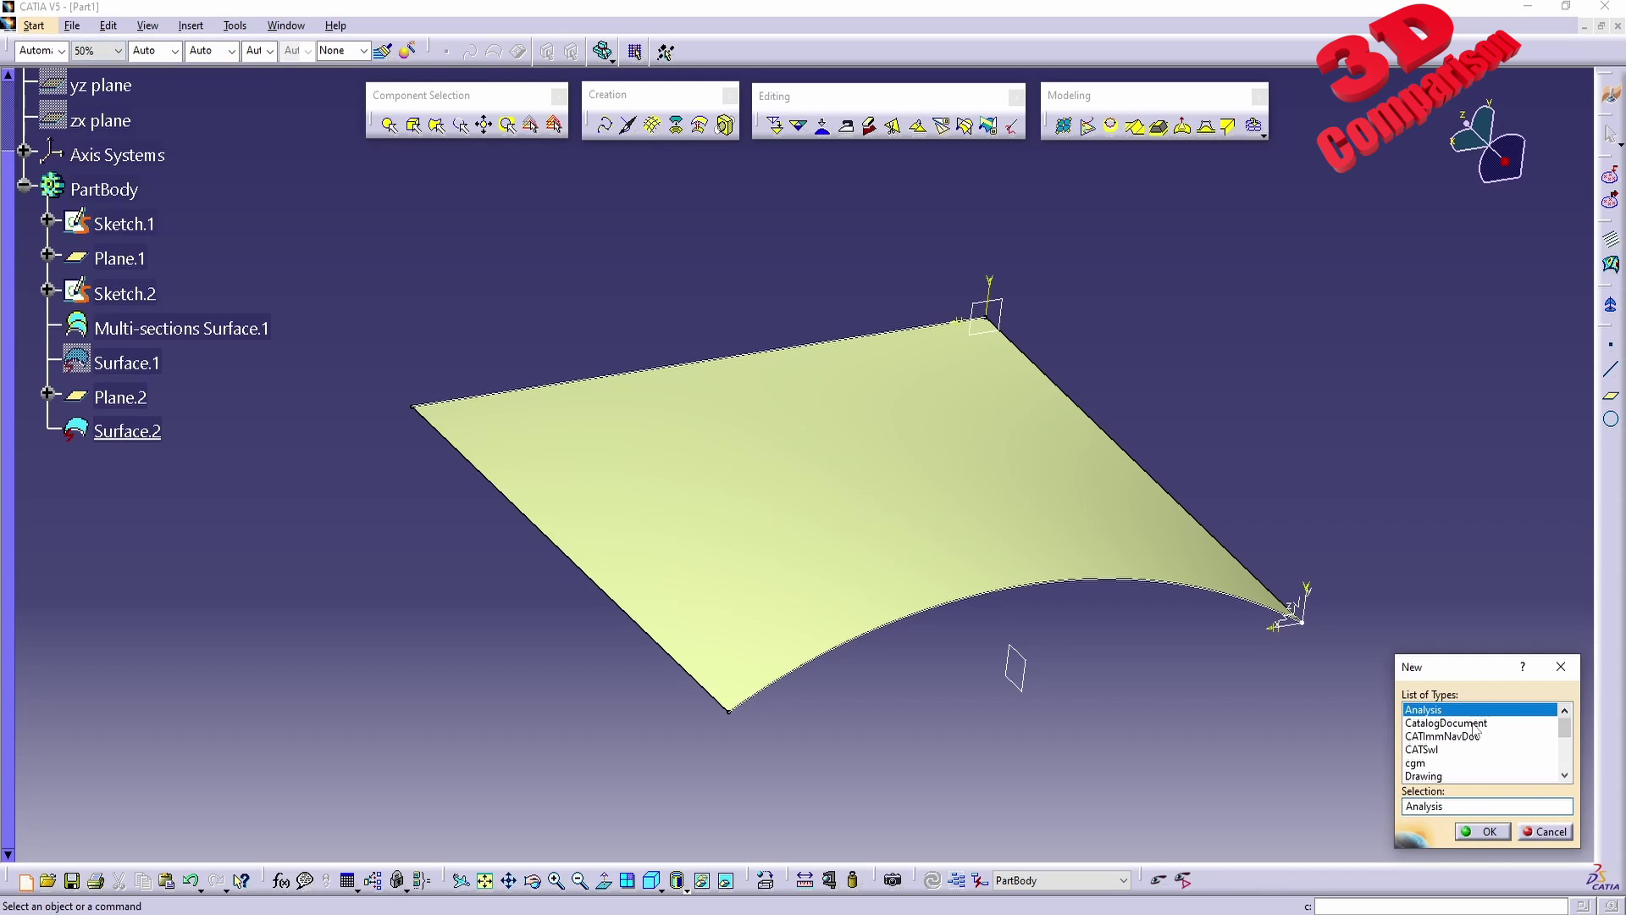
{"action": "left_click", "coordinate": [1474, 724]}
{"action": "scroll", "coordinate": [1481, 745], "scroll_direction": "down", "scroll_amount": 3}
{"action": "left_click", "coordinate": [1477, 776]}
{"action": "left_click", "coordinate": [1488, 832]}
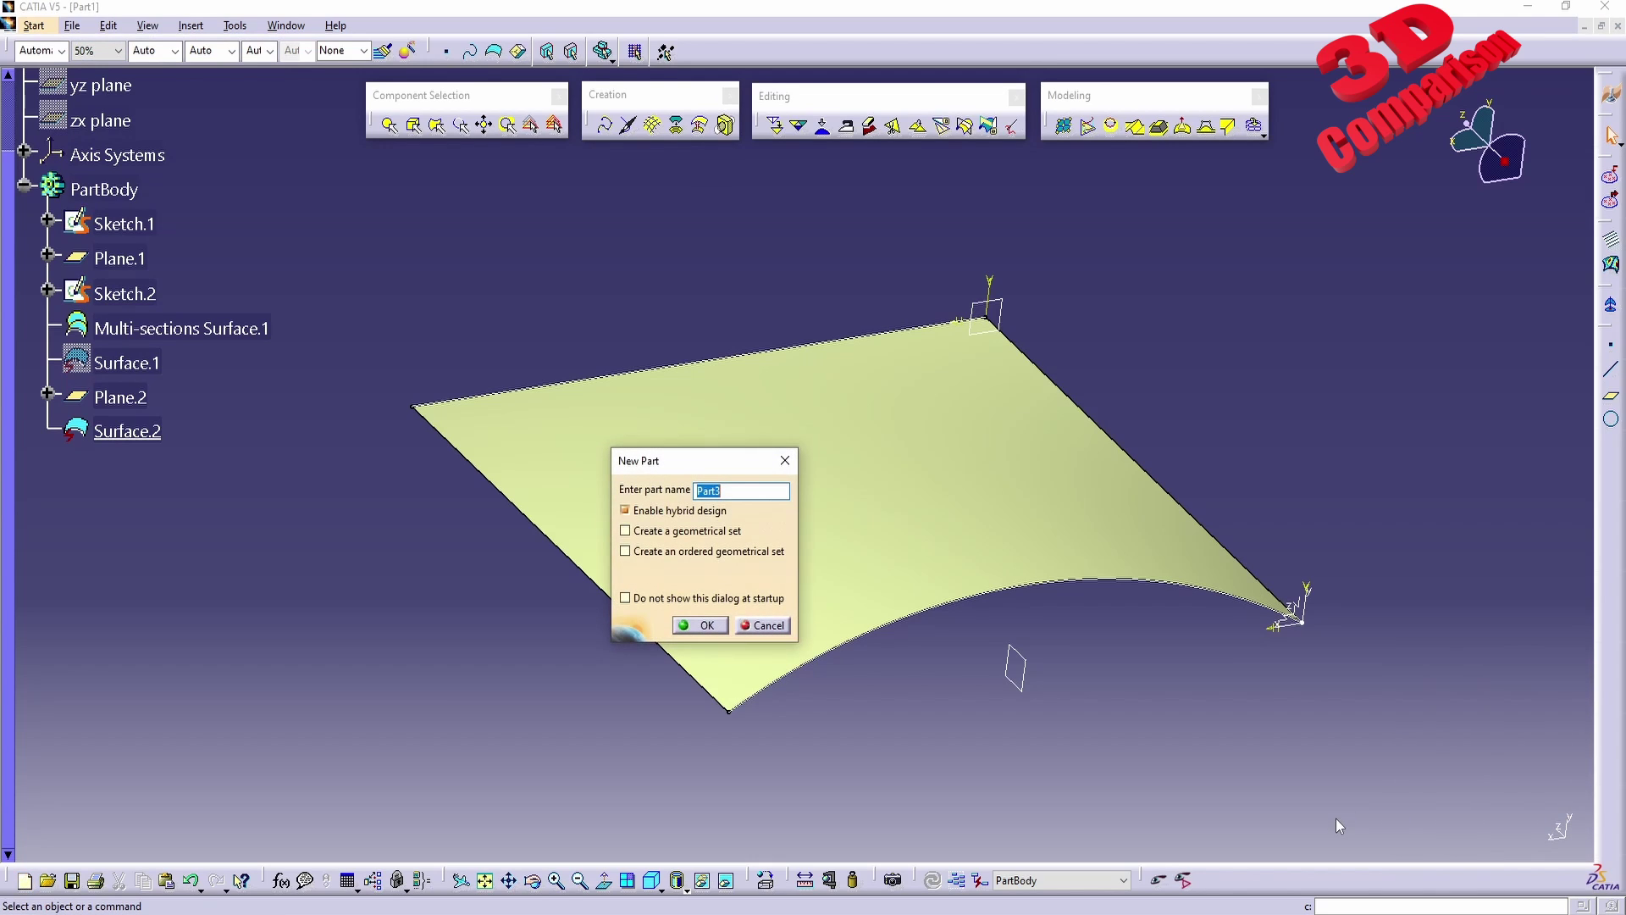
{"action": "left_click", "coordinate": [699, 625]}
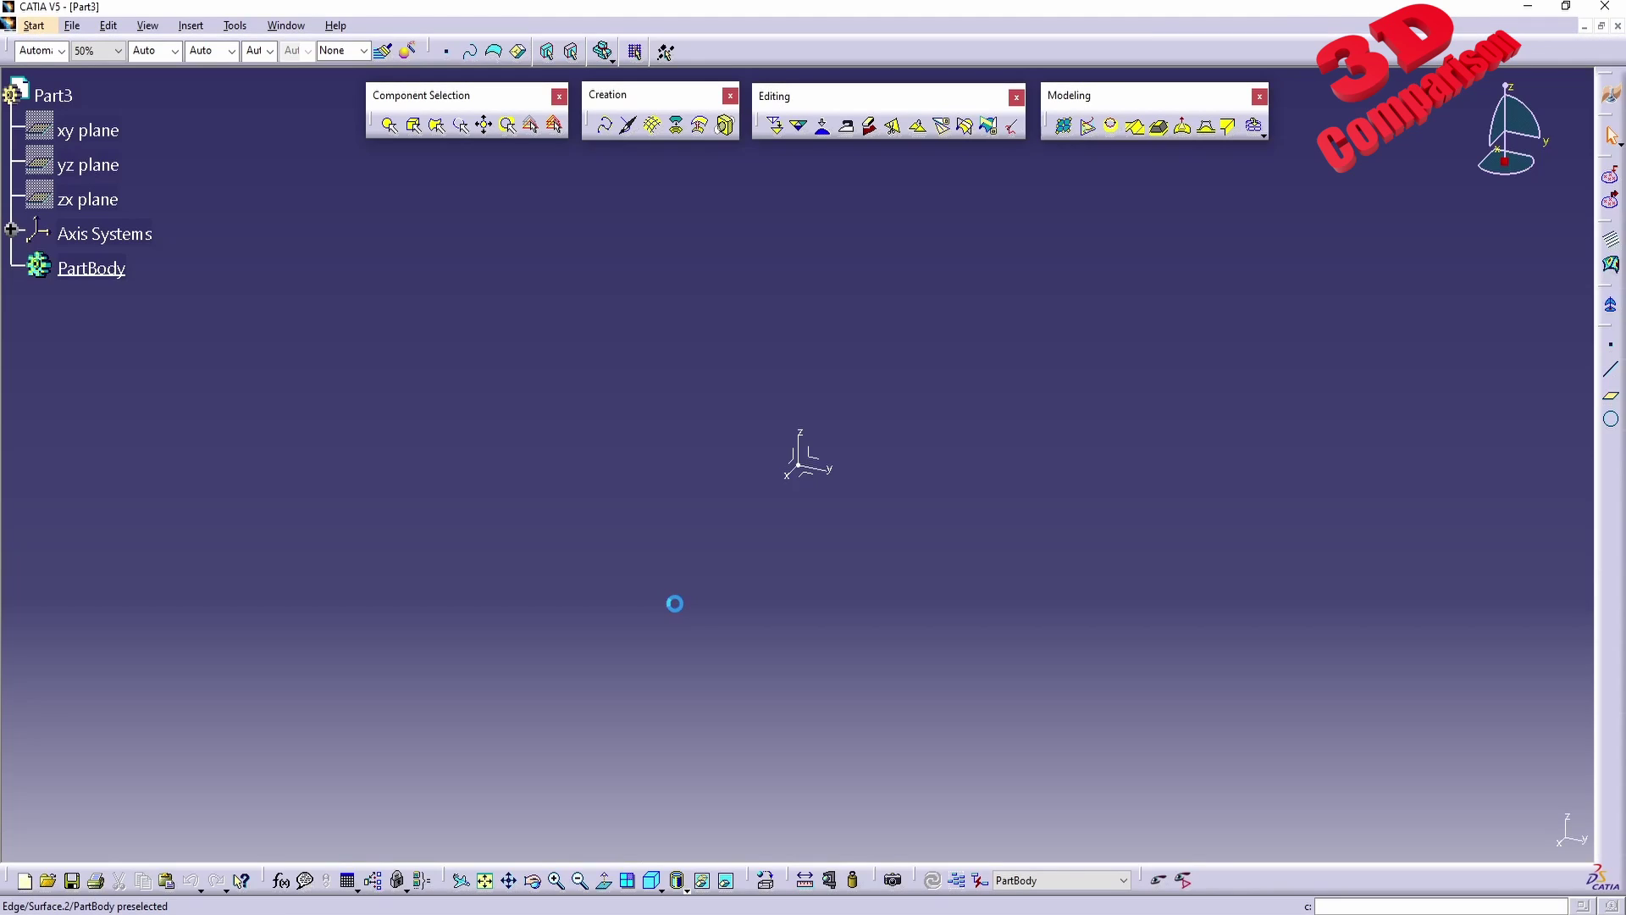
{"action": "left_click", "coordinate": [34, 25]}
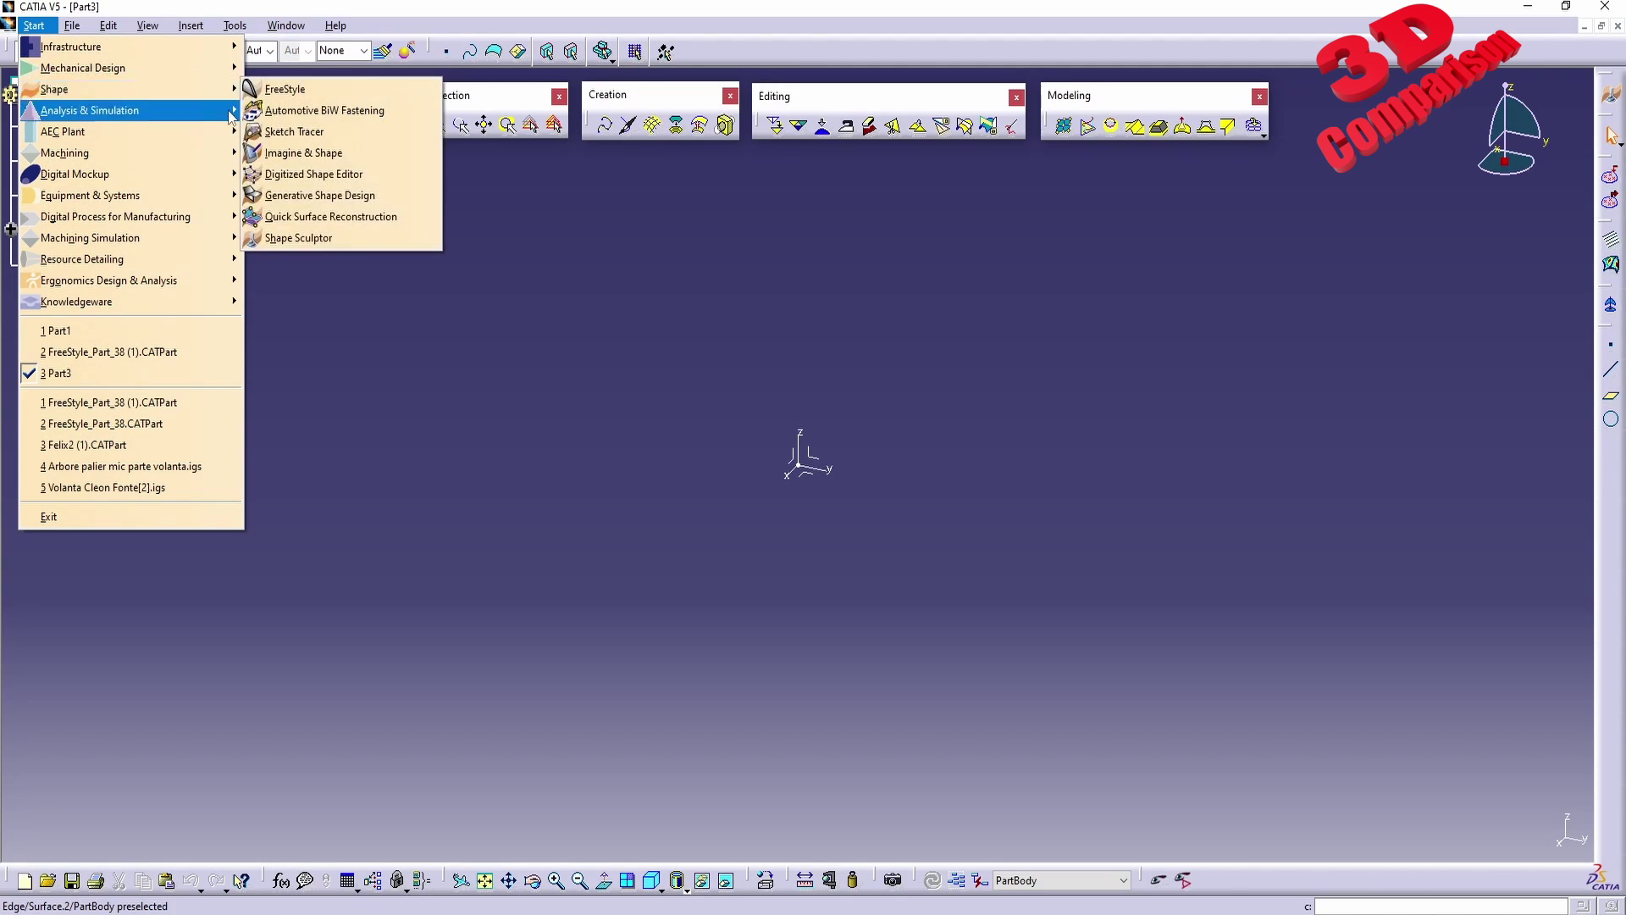
{"action": "left_click", "coordinate": [351, 195]}
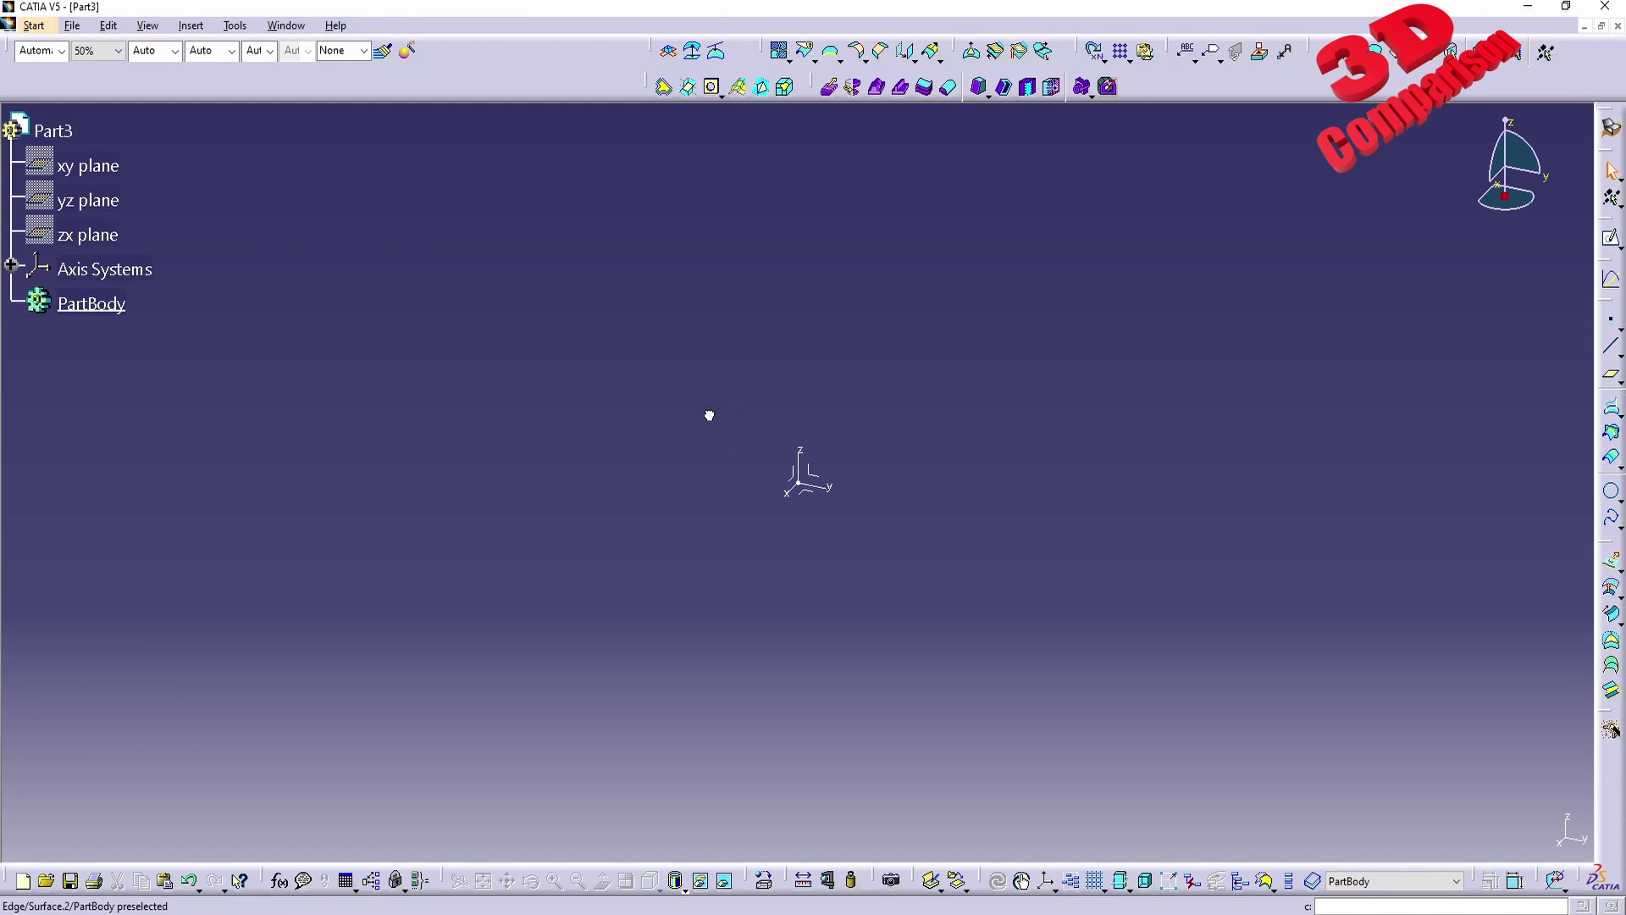
- Show the hidden xy, yz and zx reference planes of the new part
{"action": "left_click", "coordinate": [85, 166]}
{"action": "left_click", "coordinate": [87, 232], "text": "shift"}
{"action": "right_click", "coordinate": [93, 166]}
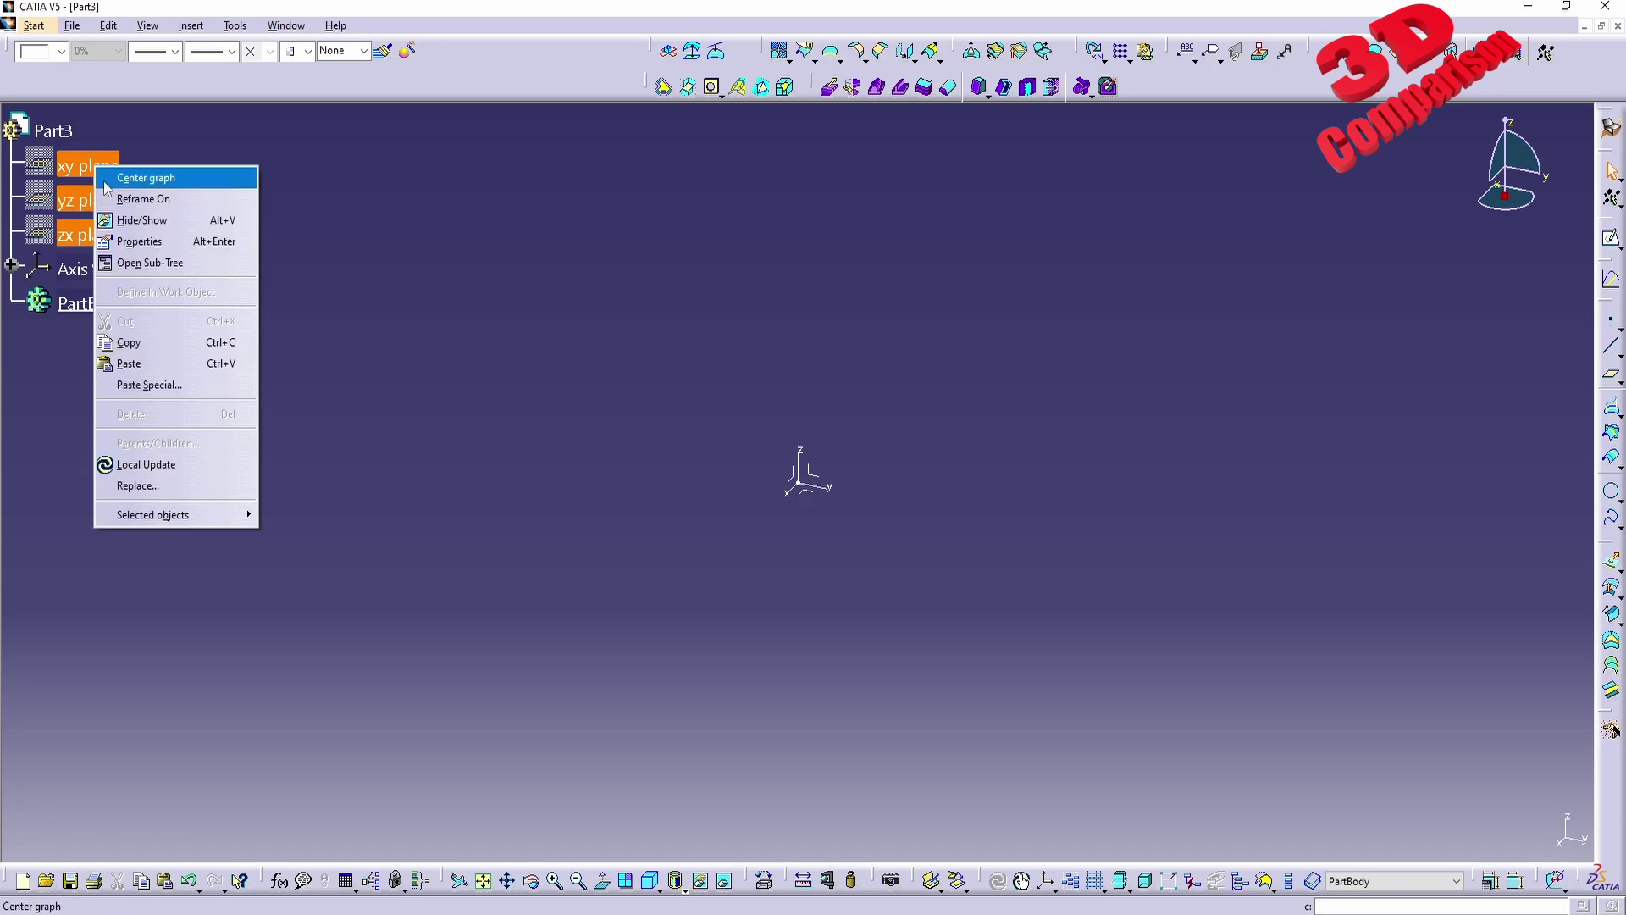
{"action": "left_click", "coordinate": [142, 224]}
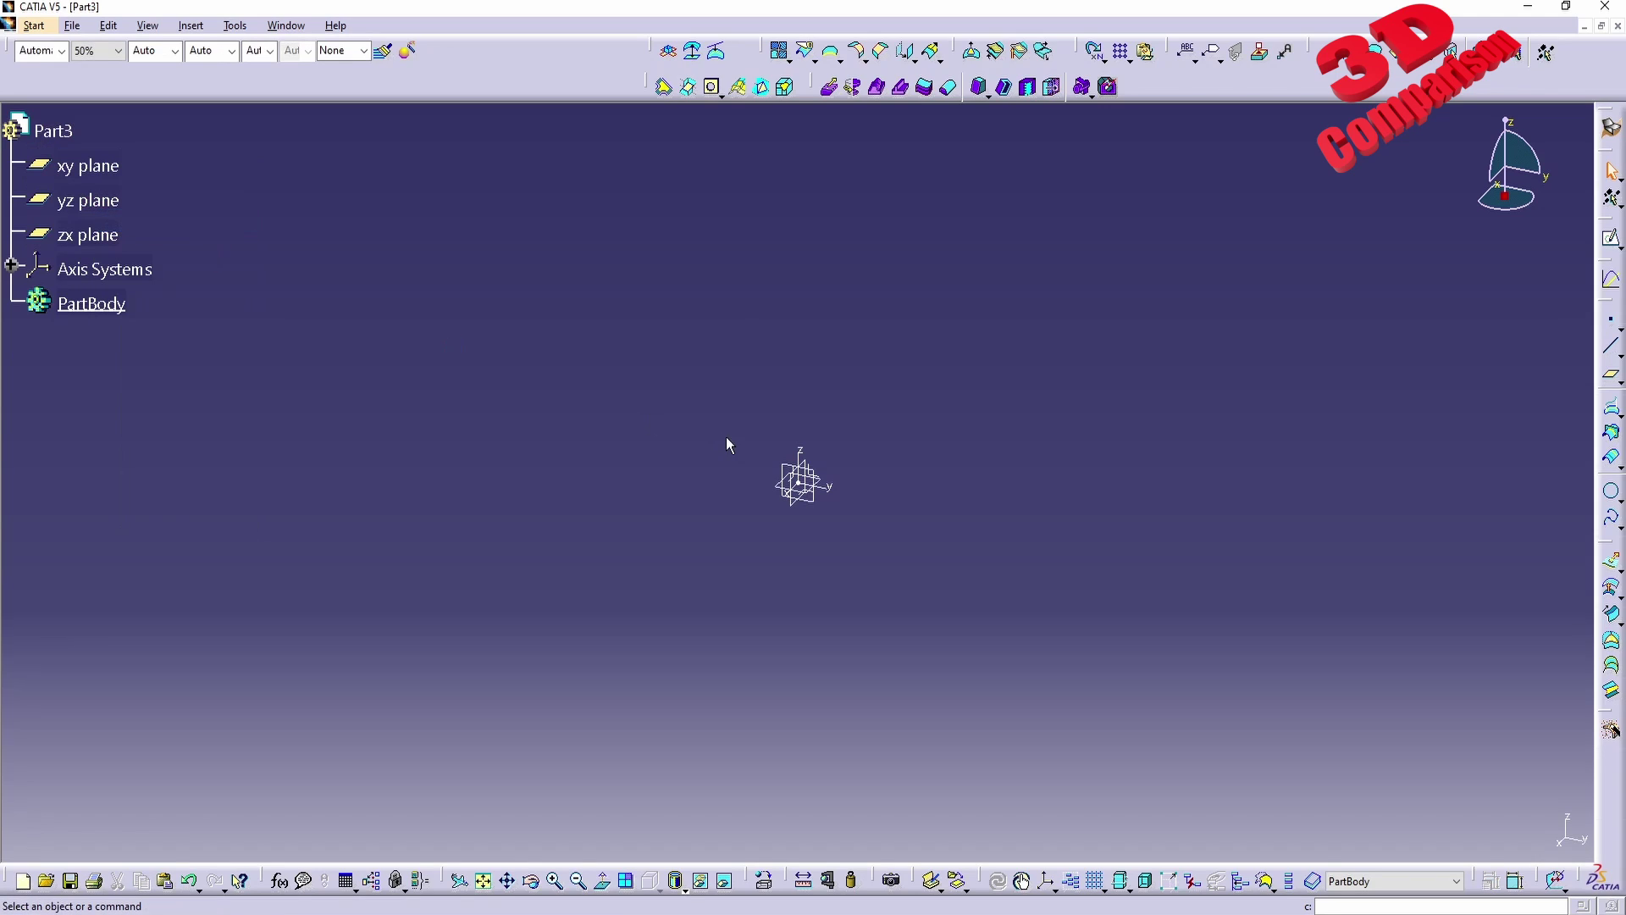
- Sketch an arc on the zx plane from the origin to the horizontal axis, spanning about 145 mm with a radius of about 96 mm
{"action": "left_click", "coordinate": [98, 234]}
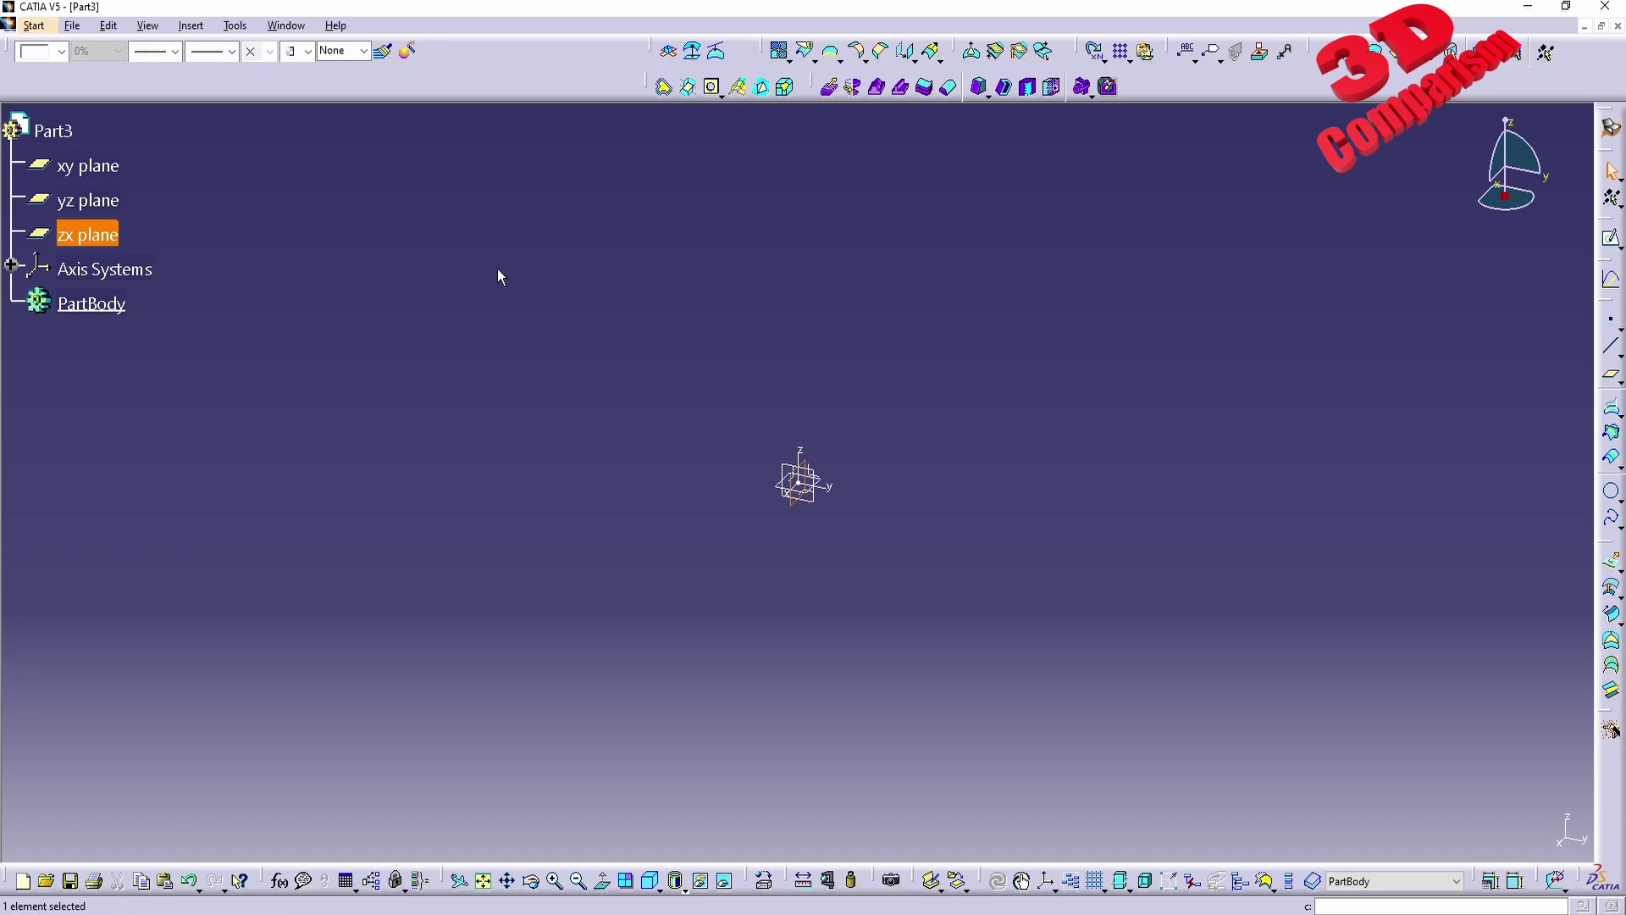
{"action": "left_click", "coordinate": [1610, 240]}
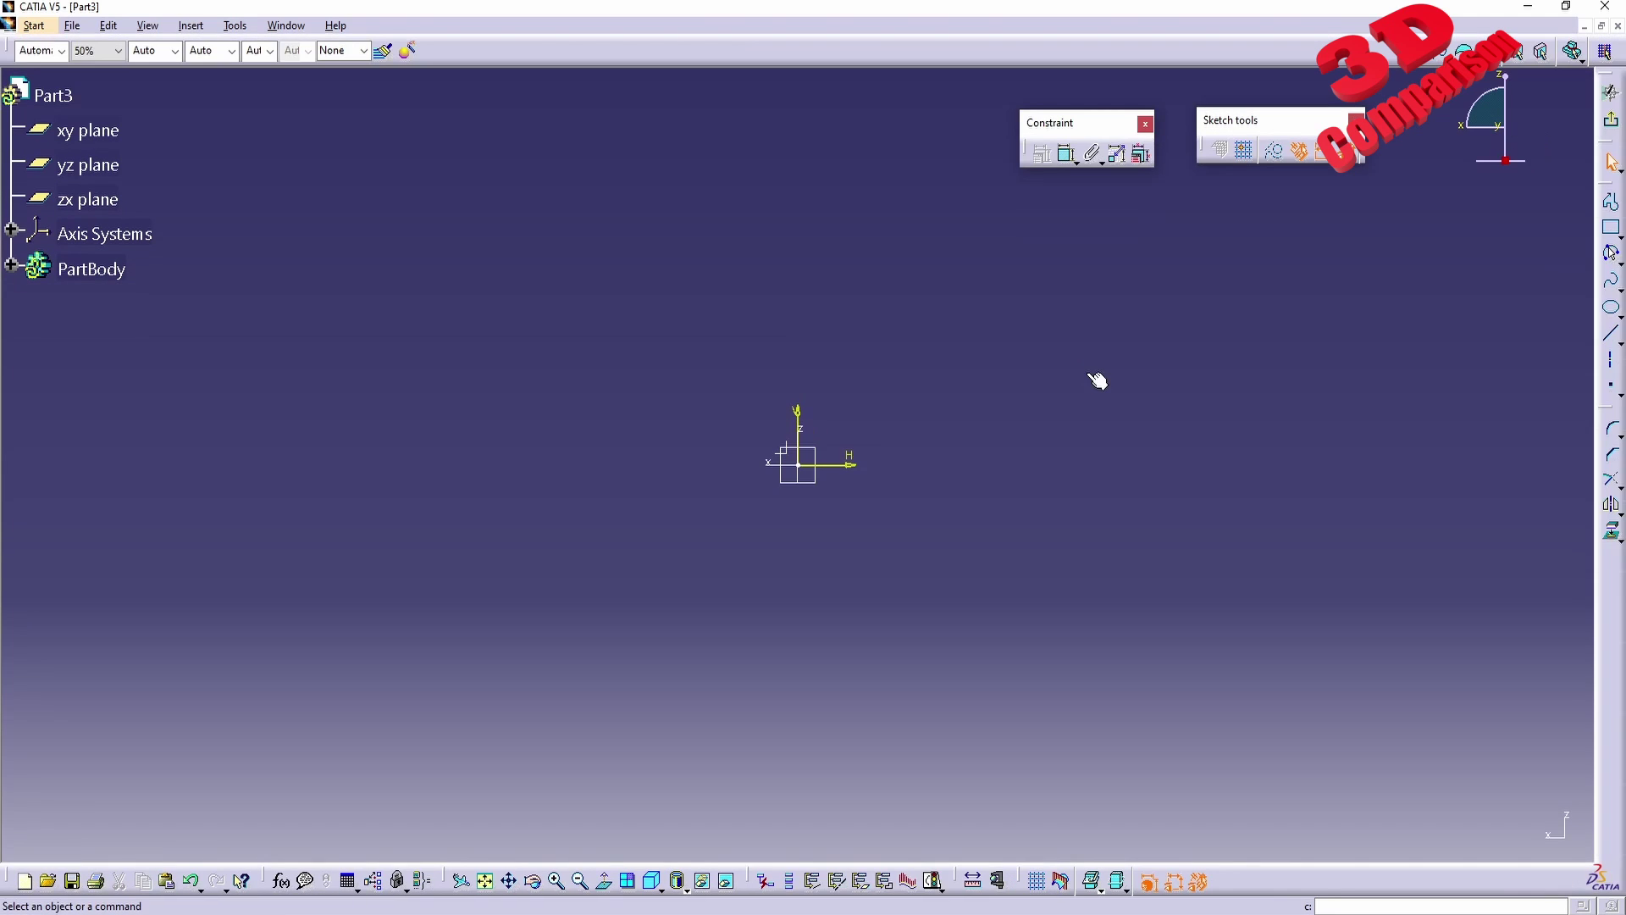
{"action": "left_click", "coordinate": [799, 464]}
{"action": "middle_click_drag", "start_coordinate": [1134, 455], "coordinate": [924, 497]}
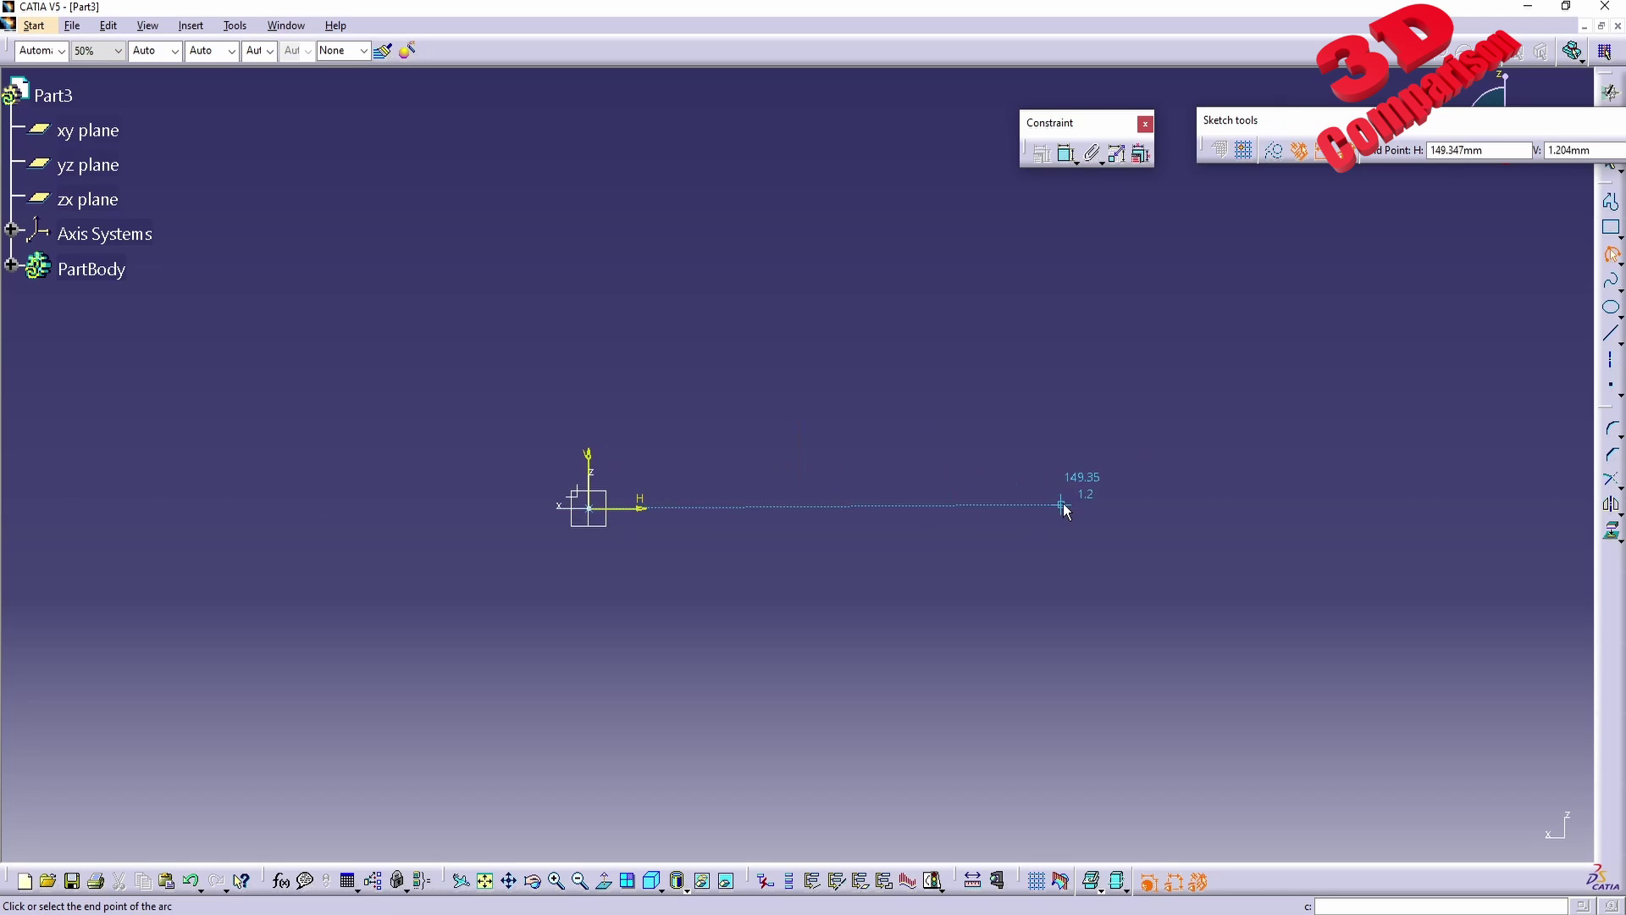
{"action": "left_click", "coordinate": [1049, 508]}
{"action": "left_click", "coordinate": [924, 419]}
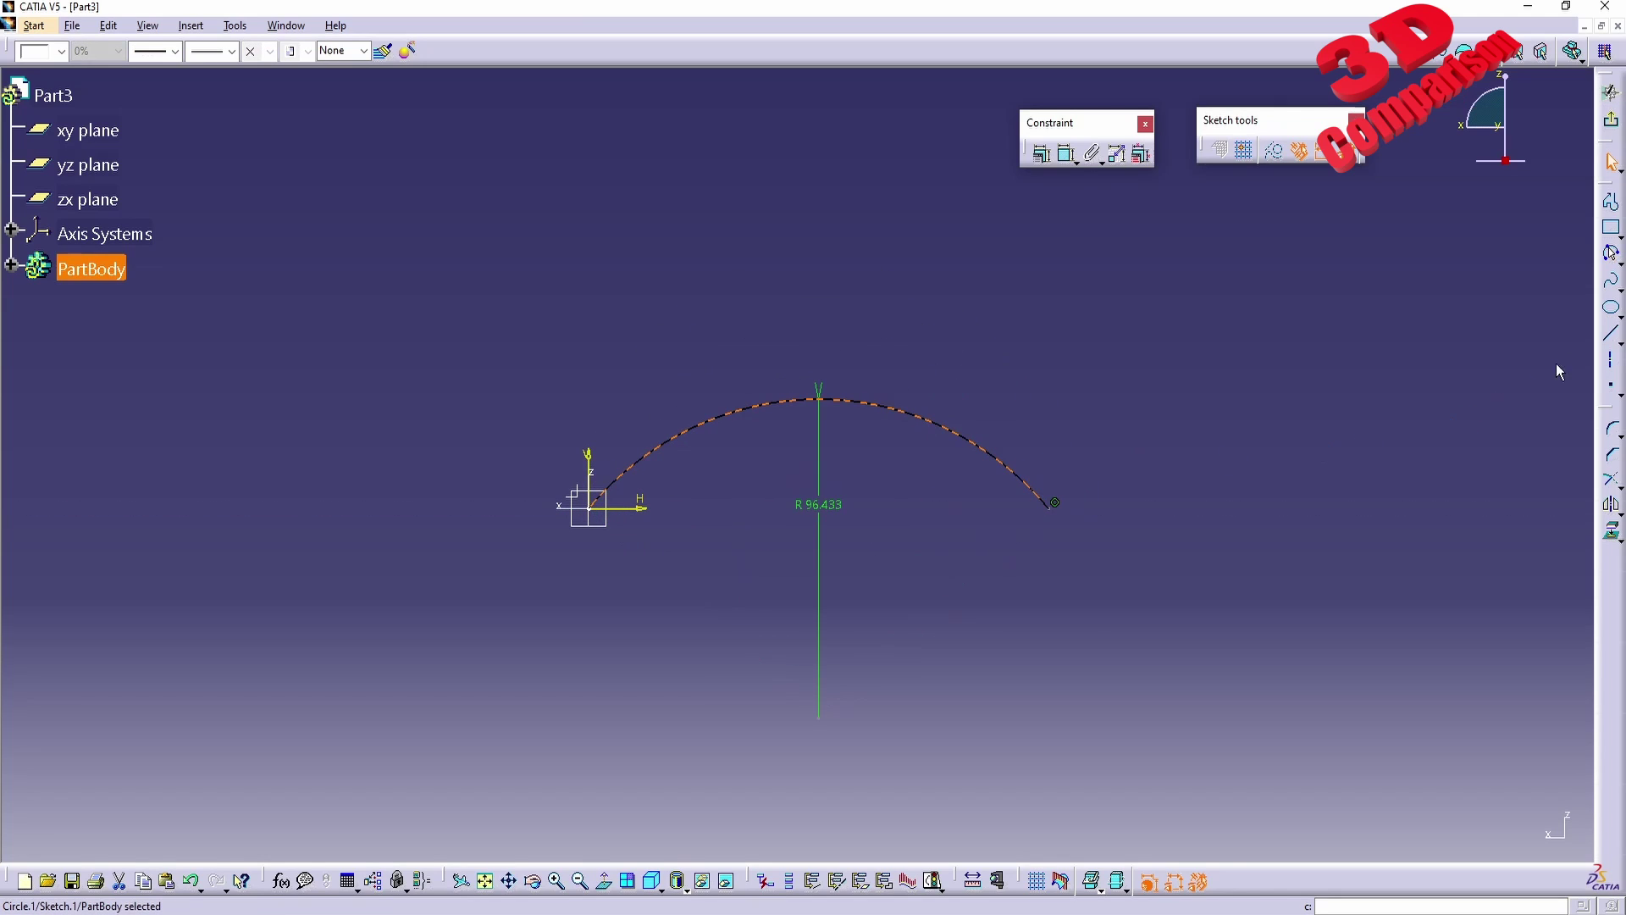
- Set the arc's radius to 100 mm
{"action": "left_click", "coordinate": [1038, 547]}
{"action": "left_click", "coordinate": [825, 506]}
{"action": "double_click", "coordinate": [826, 506]}
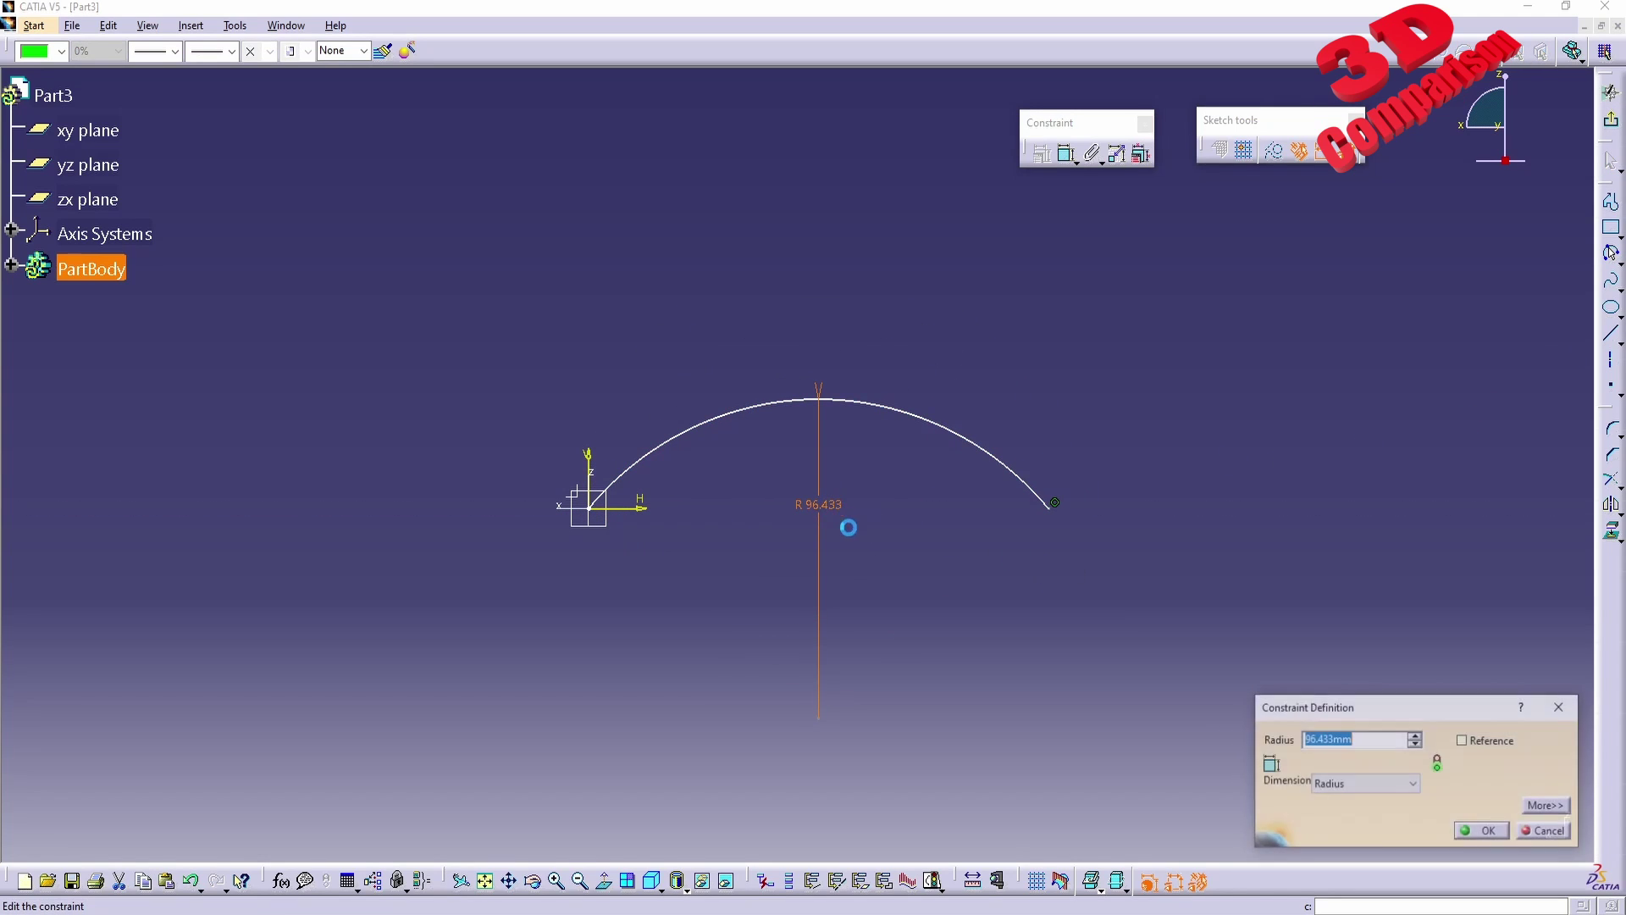
{"action": "type", "text": "100"}
{"action": "key", "text": "Return"}
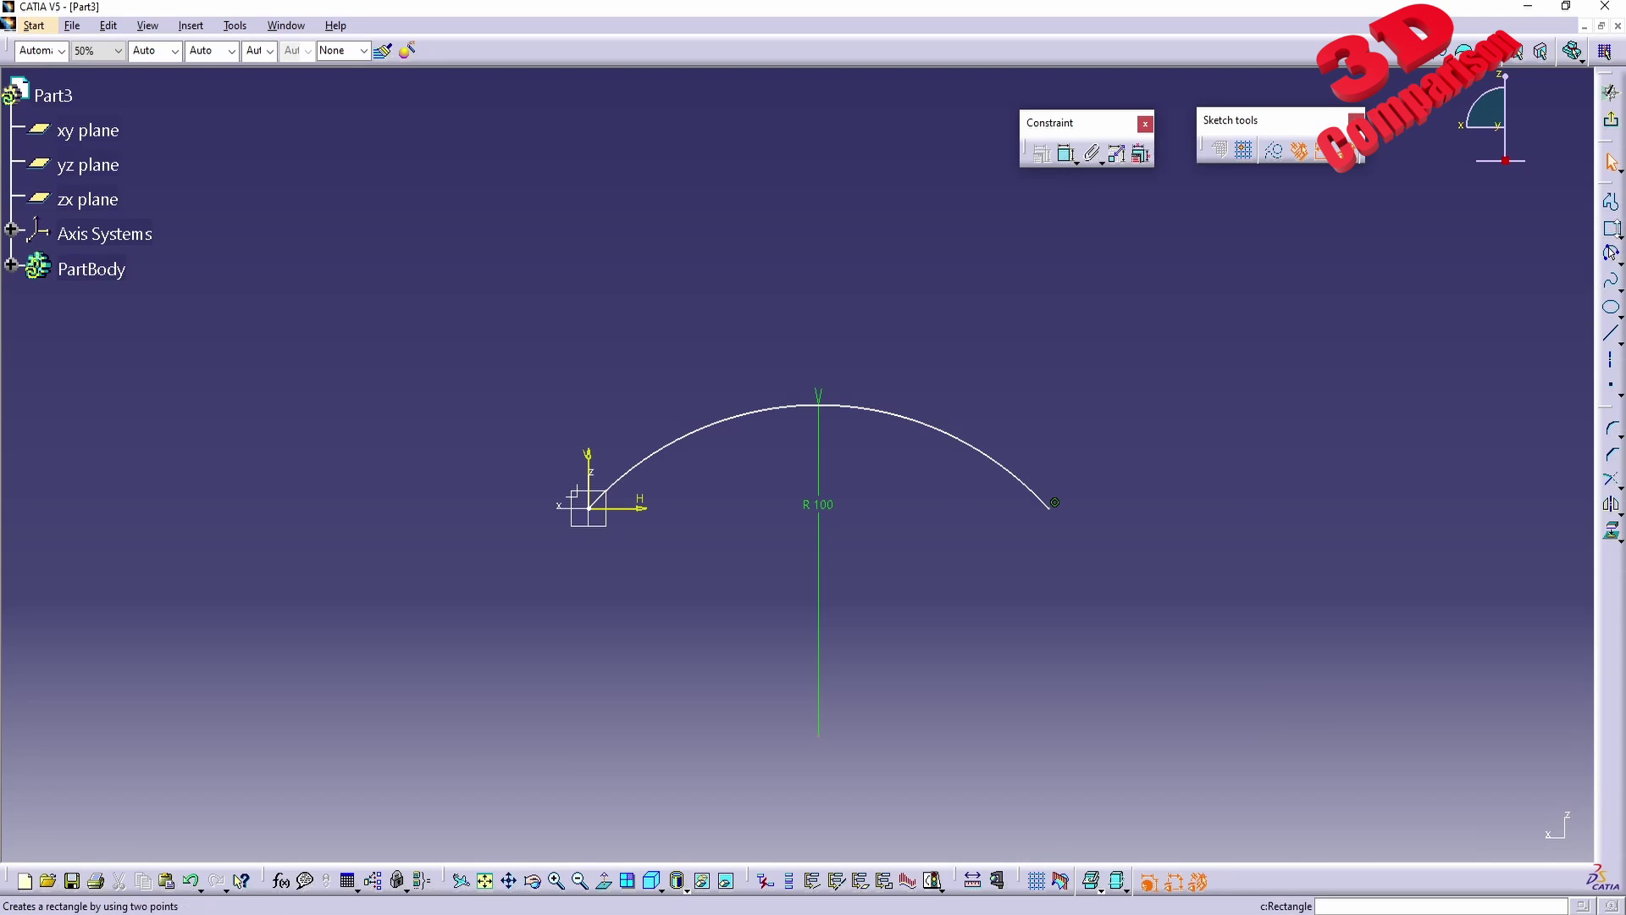
- Dimension the distance between the arc's two endpoints, set it to 100 mm, and exit the sketch
{"action": "left_click", "coordinate": [1066, 154]}
{"action": "left_click", "coordinate": [1056, 502]}
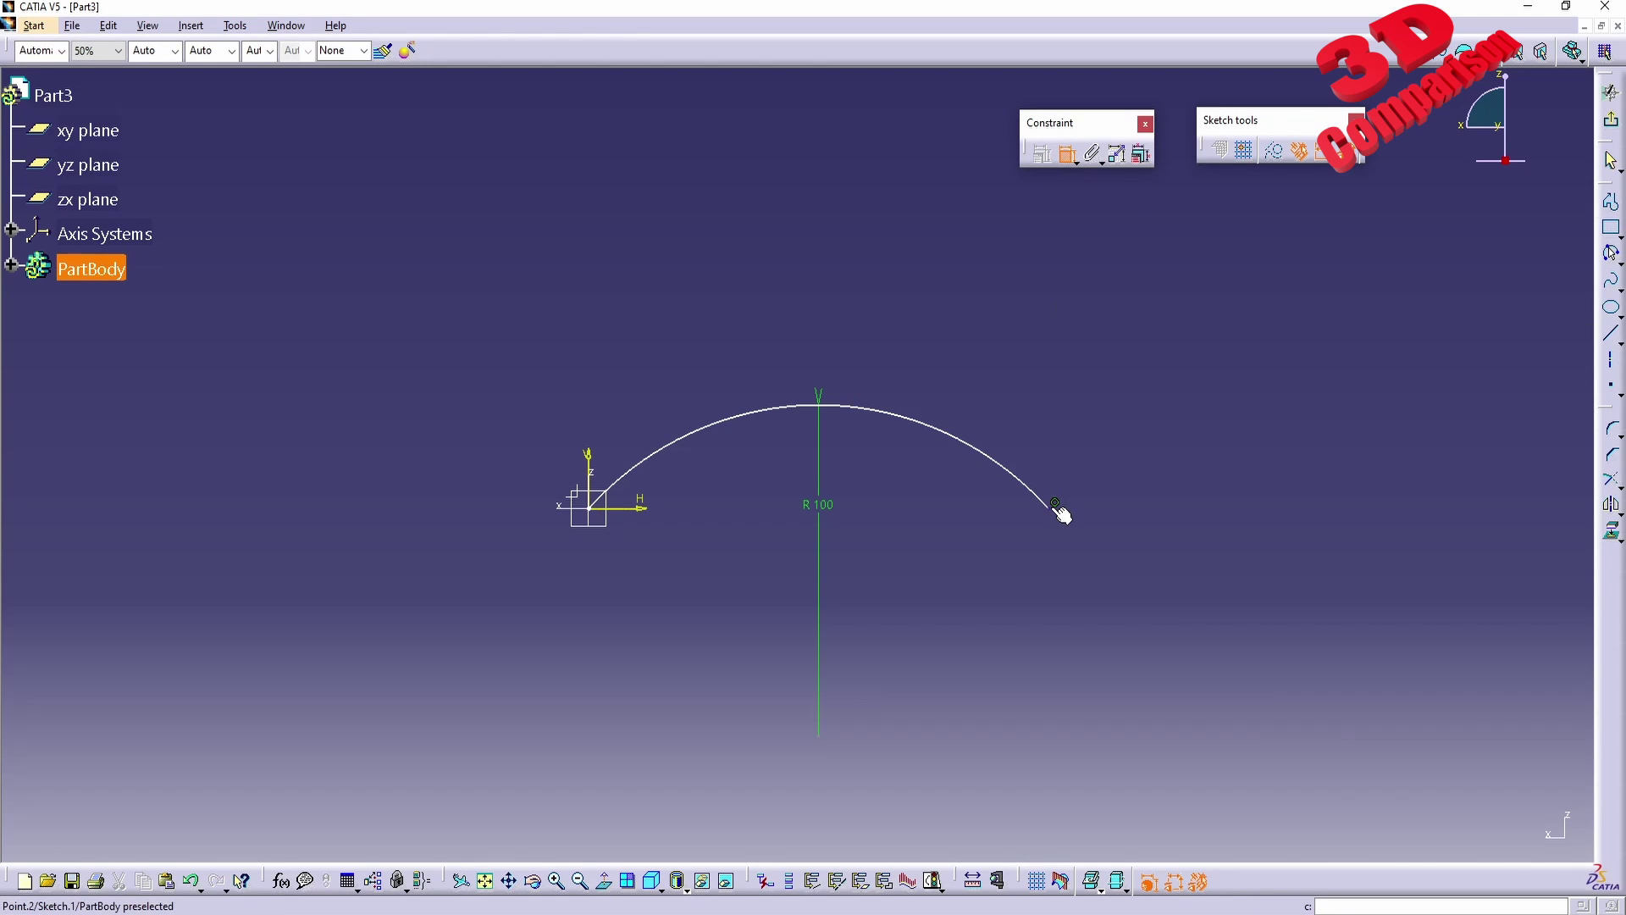
{"action": "left_click", "coordinate": [590, 507]}
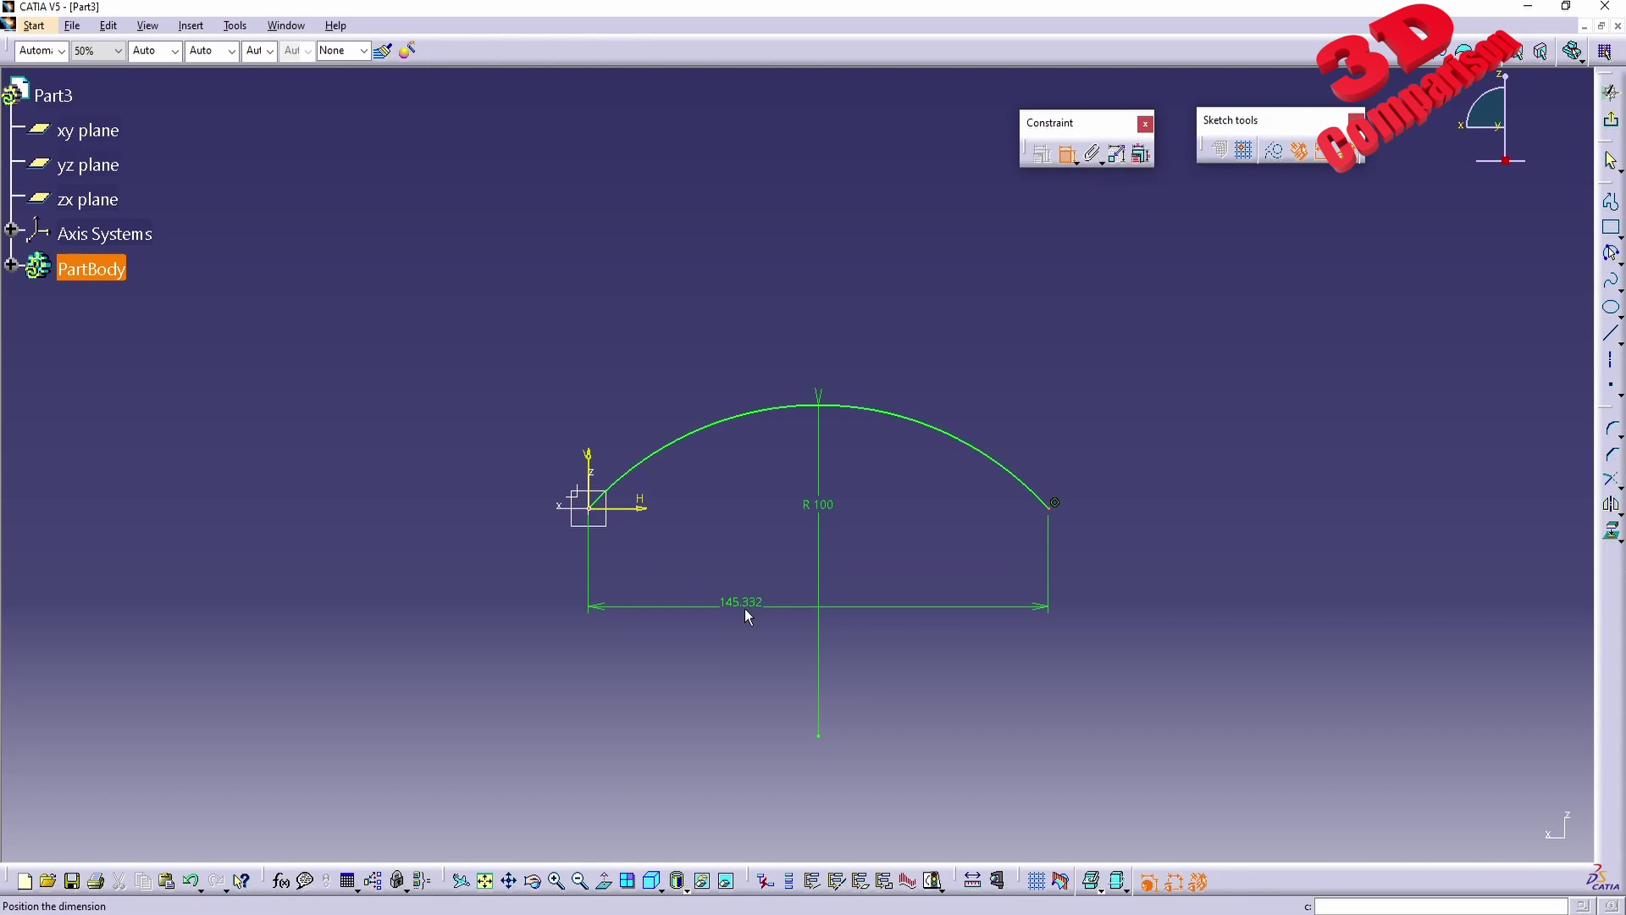
{"action": "left_click", "coordinate": [758, 597]}
{"action": "double_click", "coordinate": [757, 597]}
{"action": "type", "text": "100"}
{"action": "key", "text": "Return"}
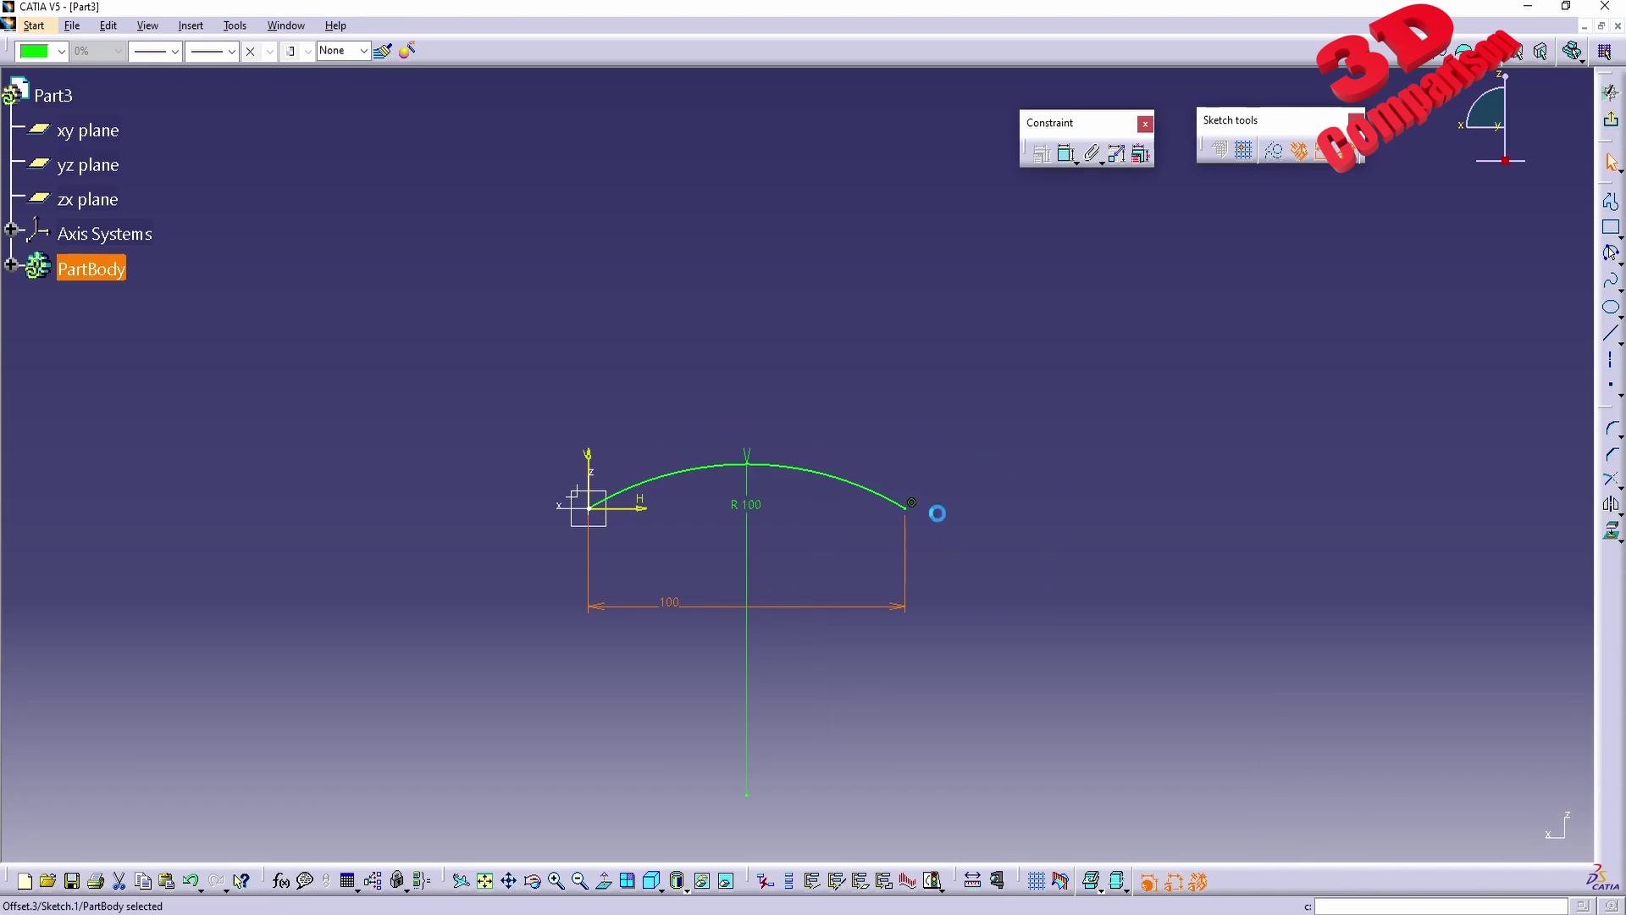
{"action": "left_click", "coordinate": [1611, 118]}
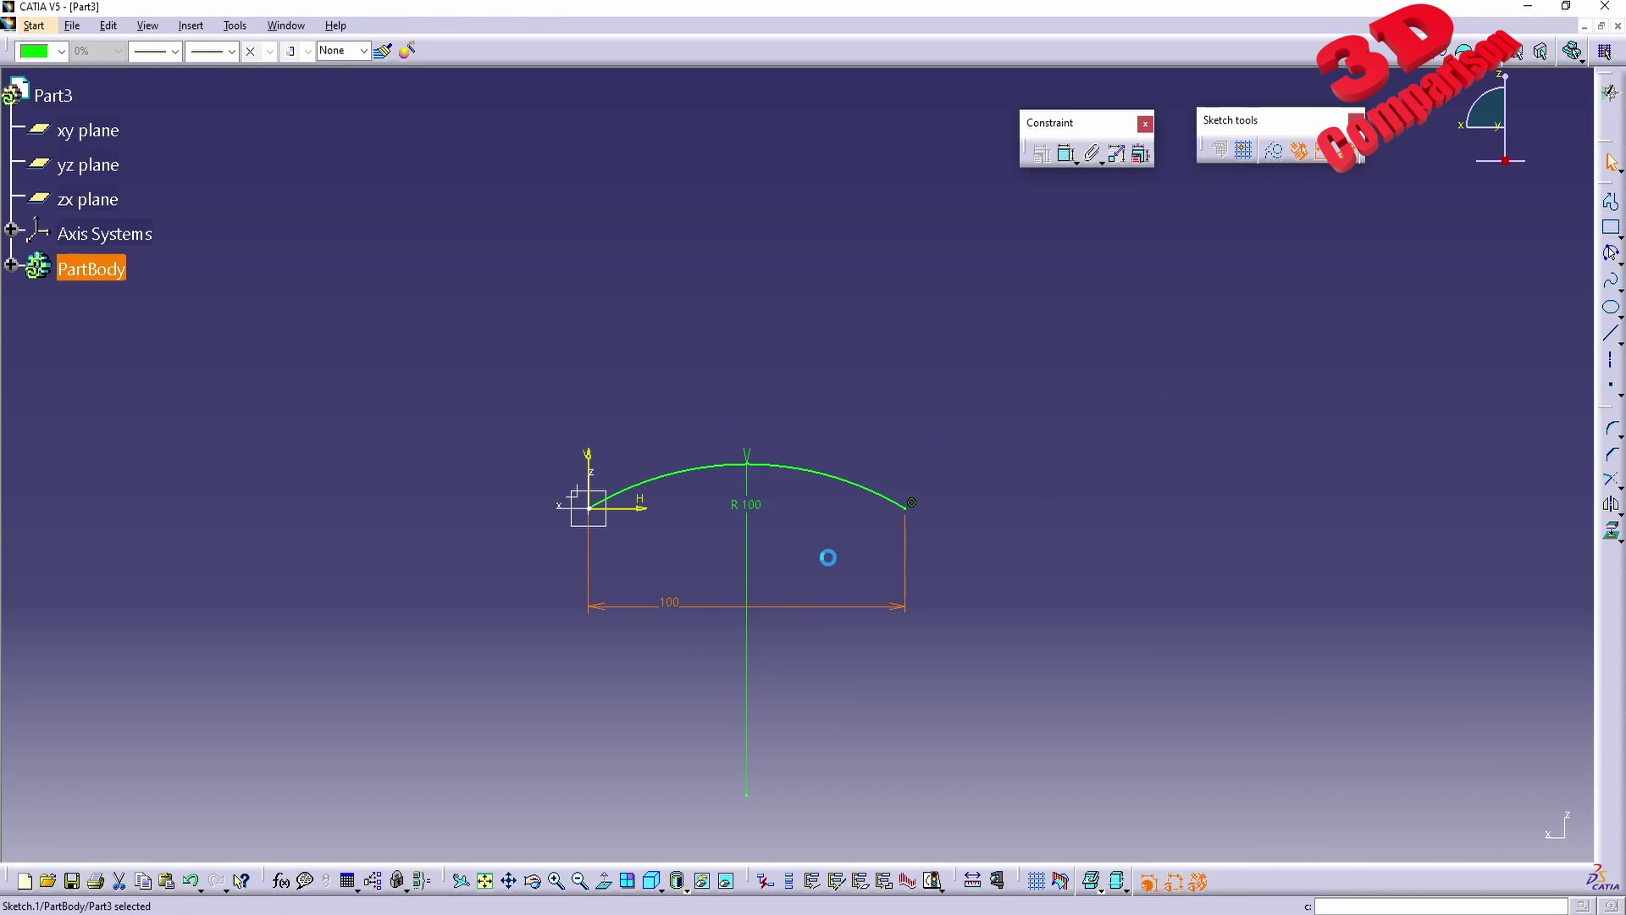
- Create a plane offset 100 mm from the zx plane
{"action": "left_click", "coordinate": [138, 322]}
{"action": "left_click", "coordinate": [87, 234]}
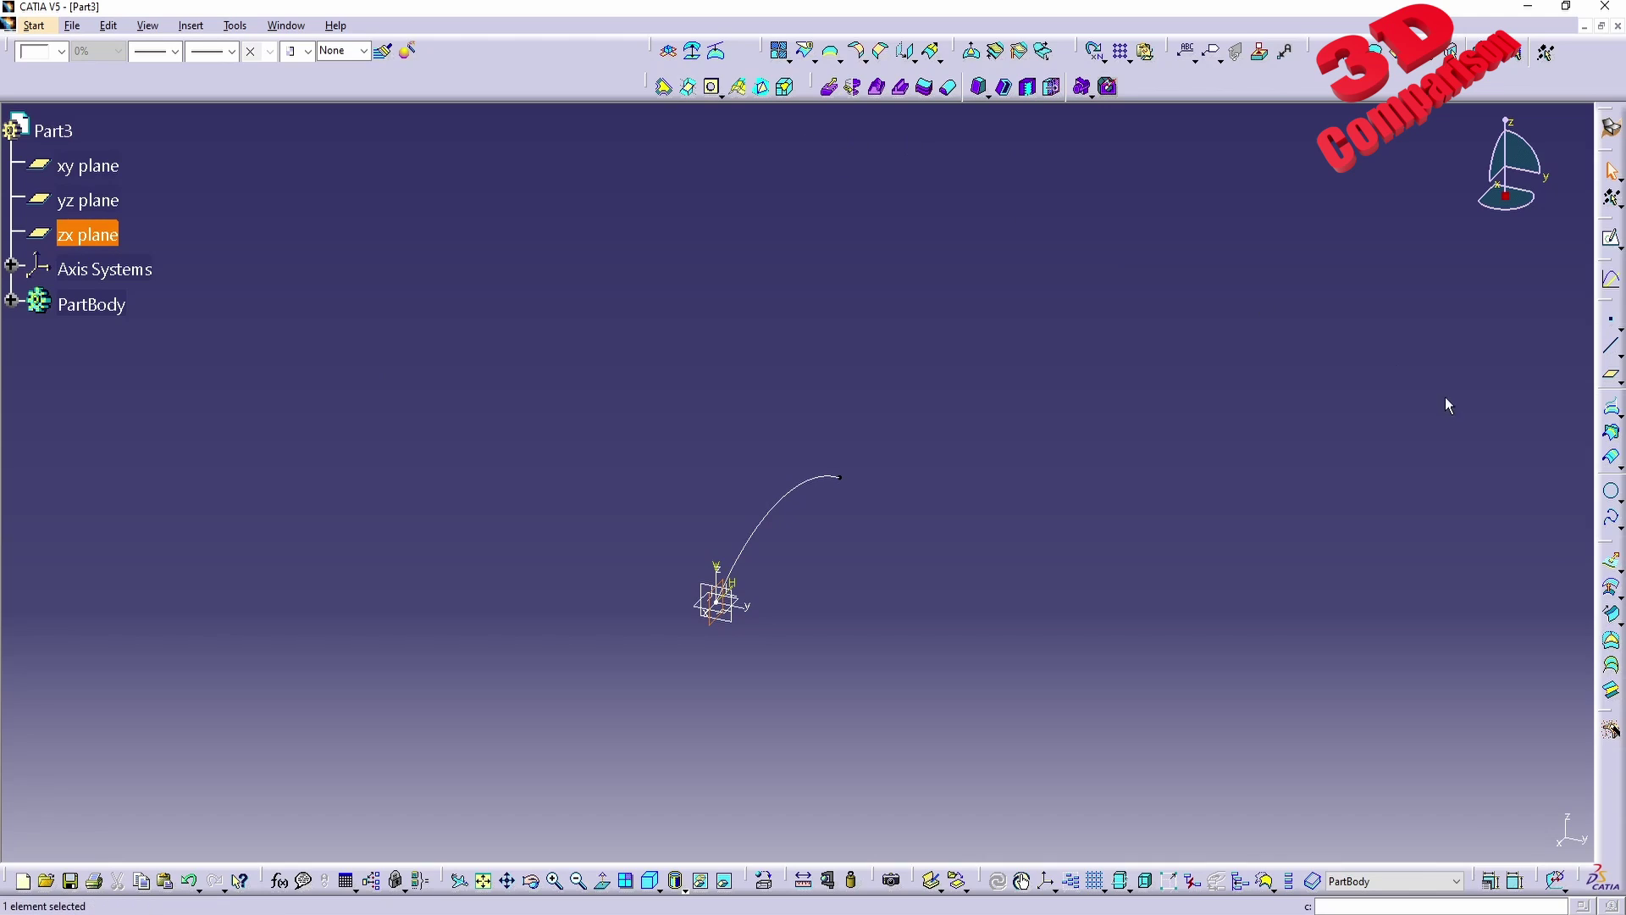
{"action": "left_click", "coordinate": [1610, 376]}
{"action": "type", "text": "100"}
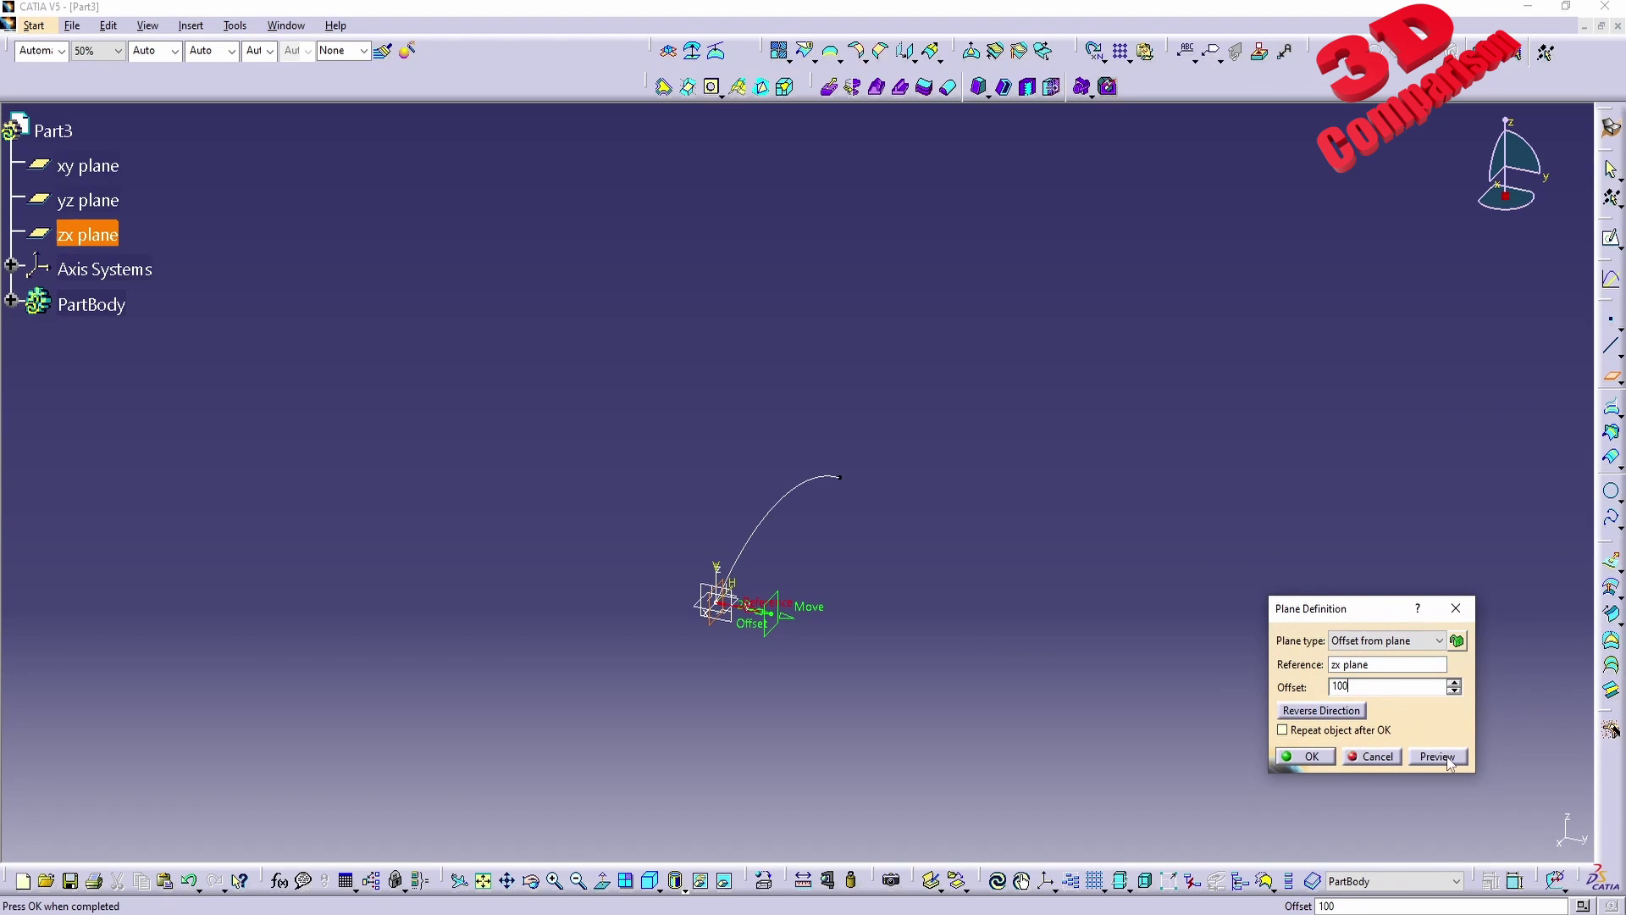
{"action": "left_click", "coordinate": [1437, 756]}
{"action": "left_click", "coordinate": [1305, 756]}
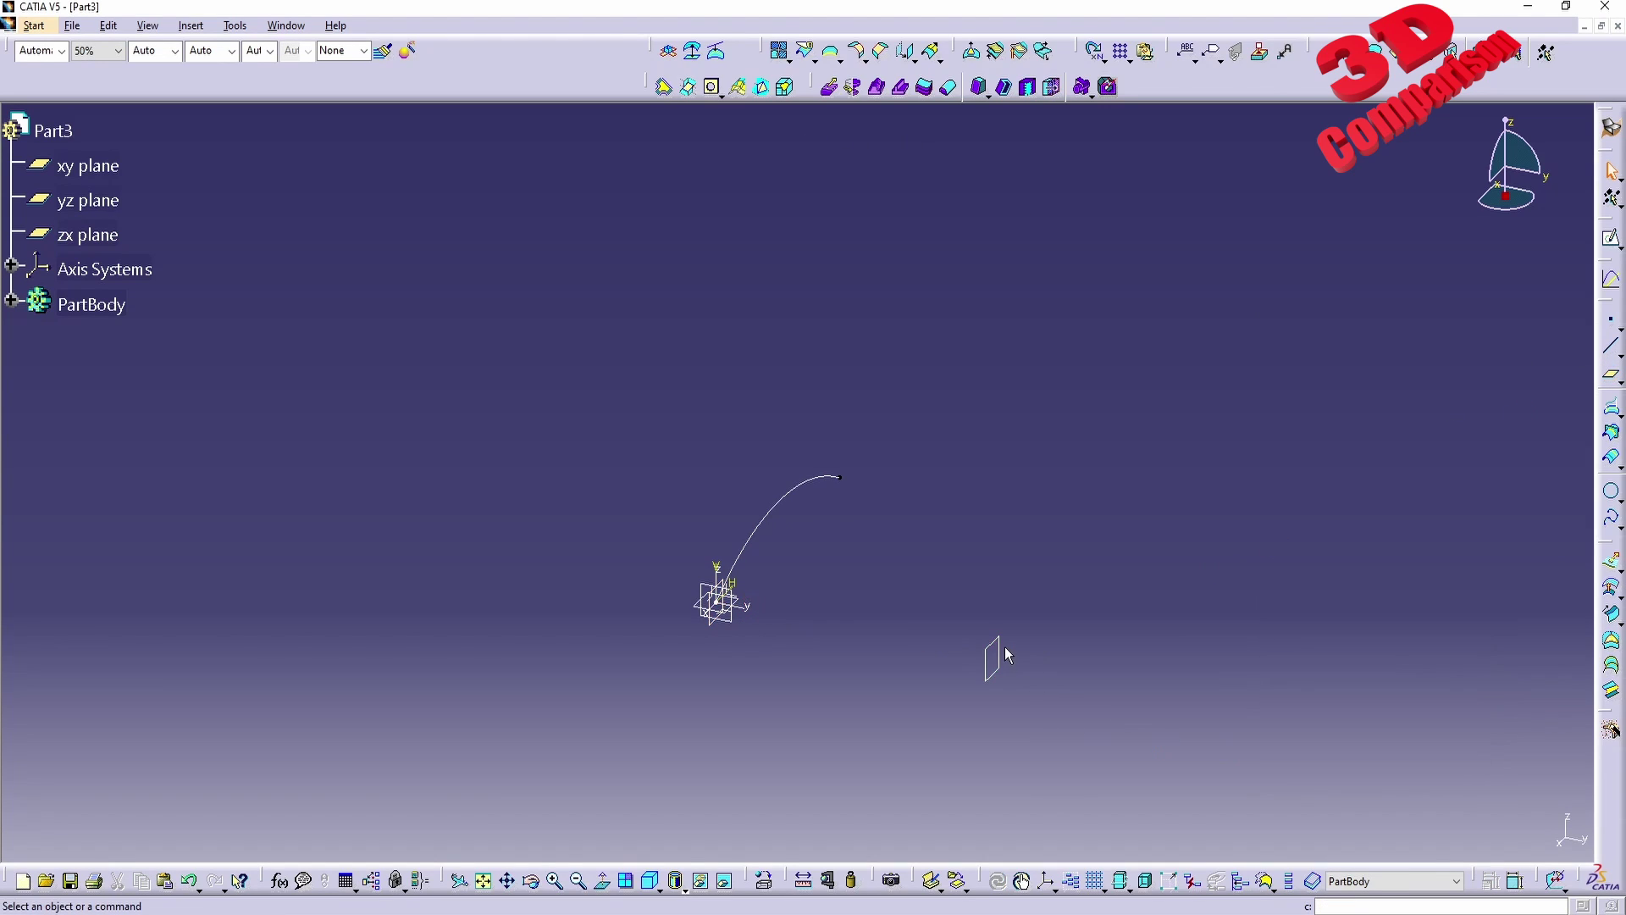
- Sketch a horizontal line on the offset plane, from the sketch origin to just short of the arc's far endpoint
{"action": "left_click", "coordinate": [1008, 649]}
{"action": "left_click", "coordinate": [1610, 238]}
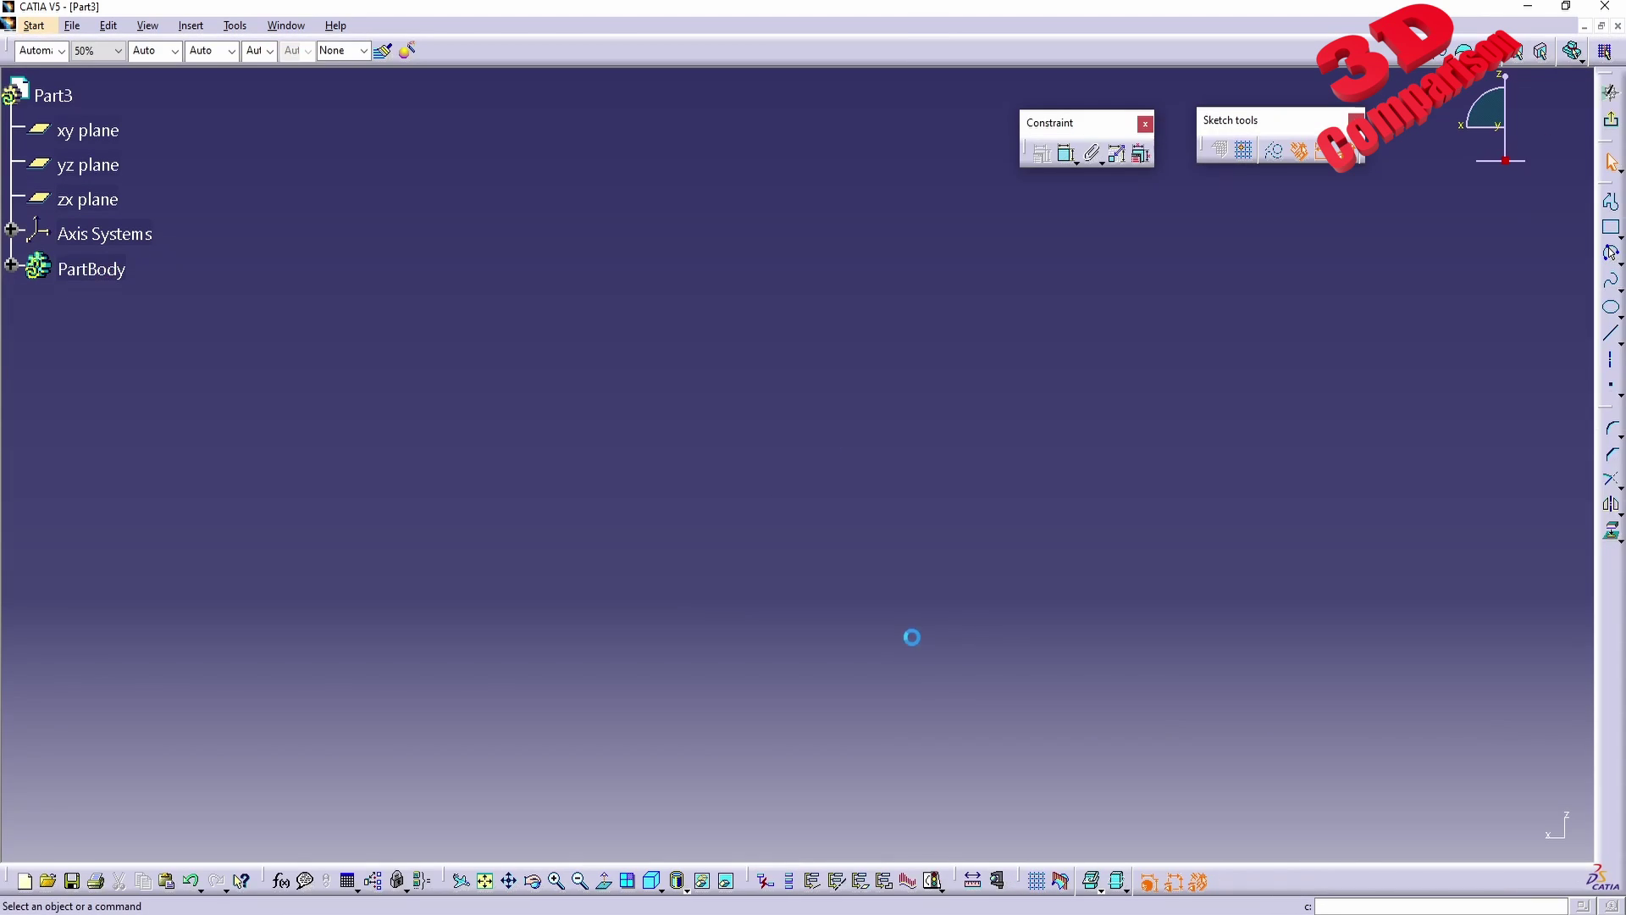
{"action": "left_click", "coordinate": [484, 881]}
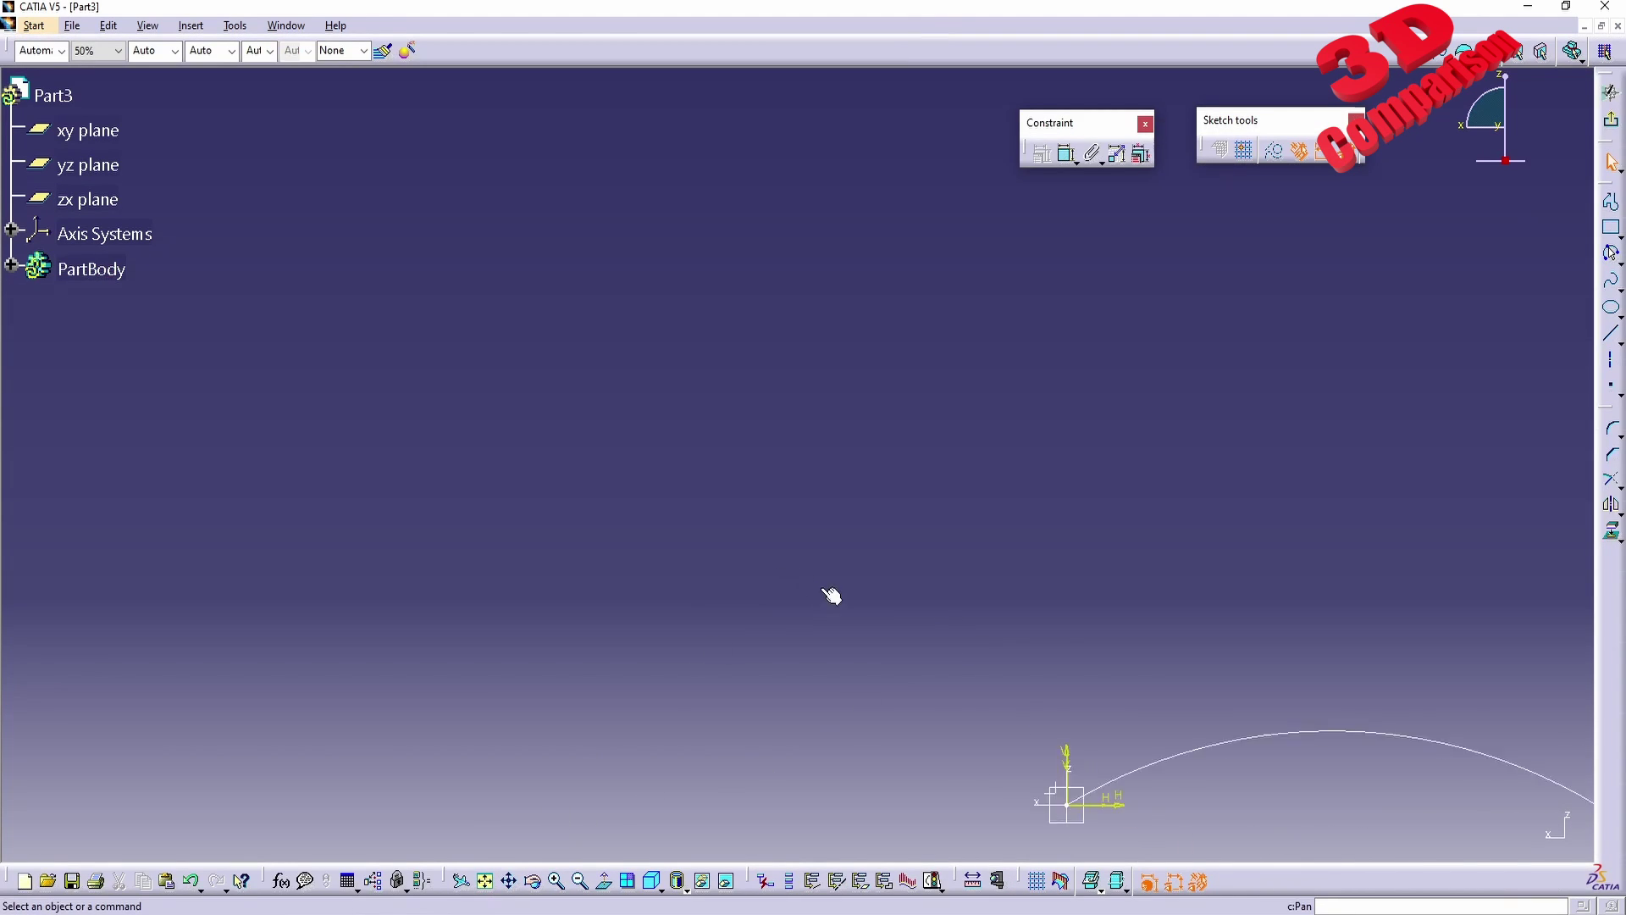
{"action": "left_click", "coordinate": [1611, 332]}
{"action": "left_click", "coordinate": [641, 488]}
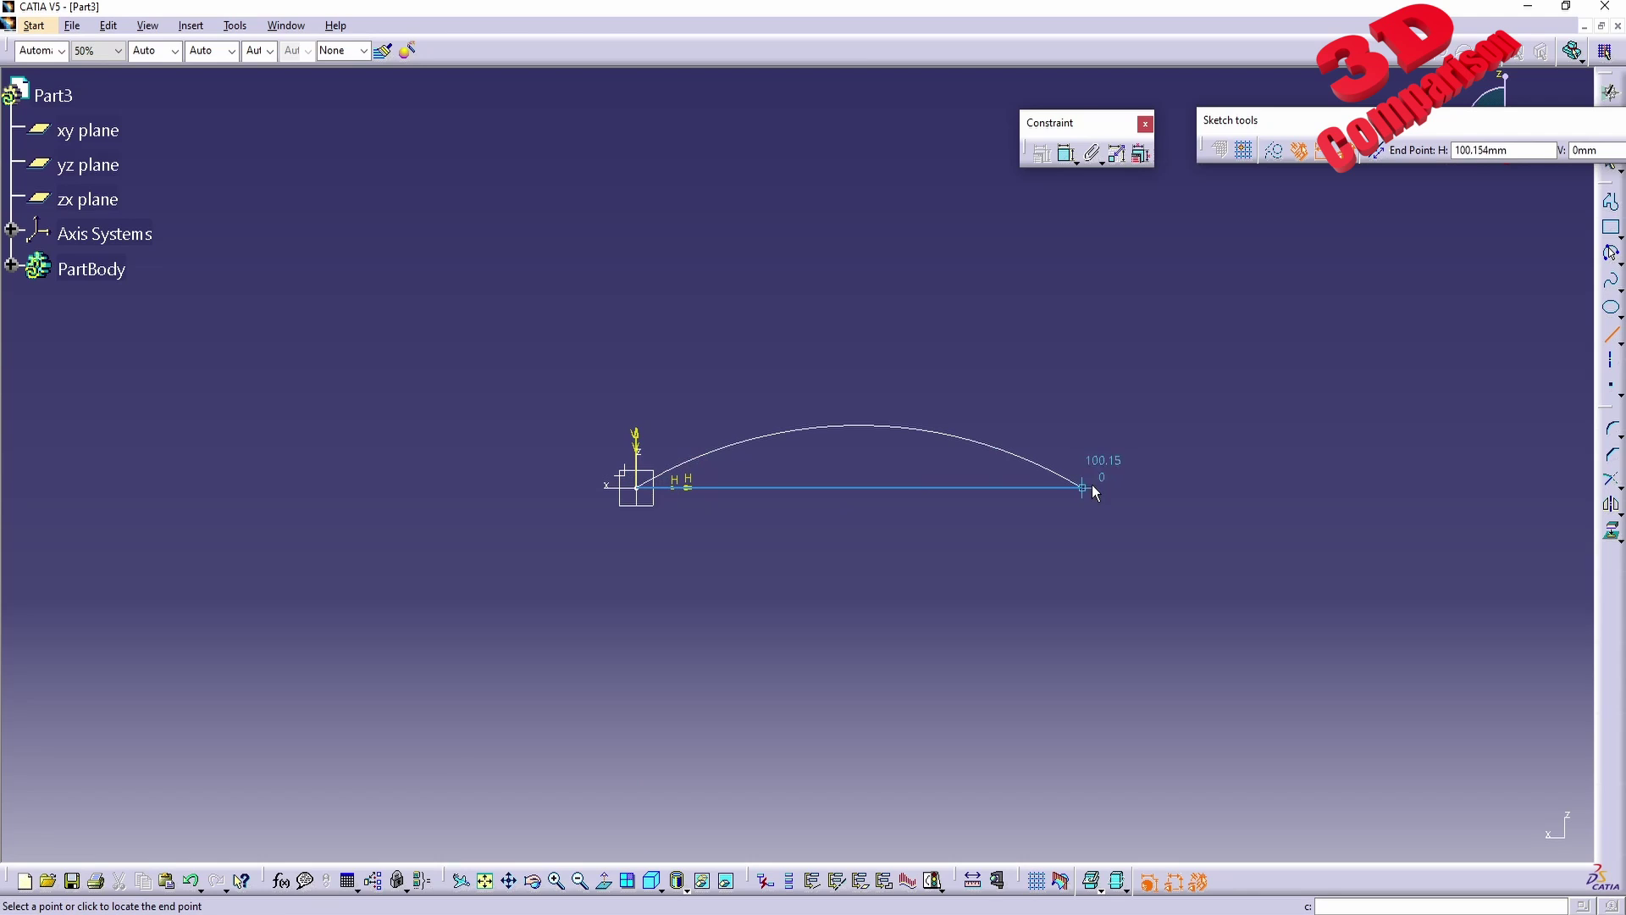
{"action": "left_click", "coordinate": [1058, 488]}
- Make the line's free endpoint coincident with the arc's far endpoint, and exit the sketch
{"action": "left_click", "coordinate": [1060, 488]}
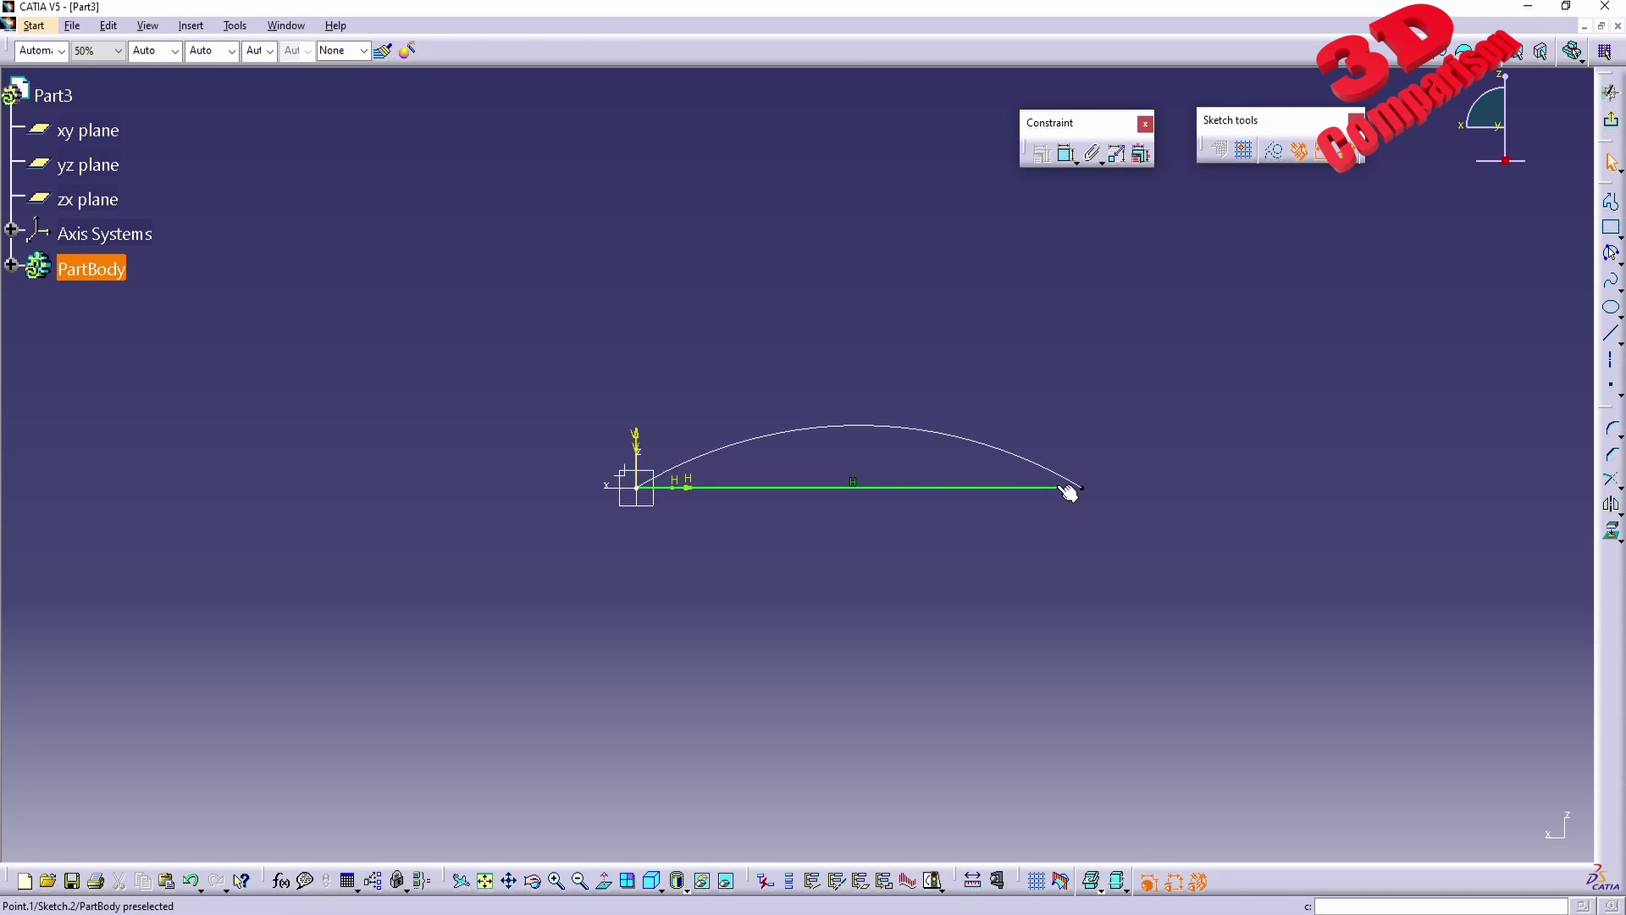
{"action": "left_click", "coordinate": [1082, 488], "text": "ctrl"}
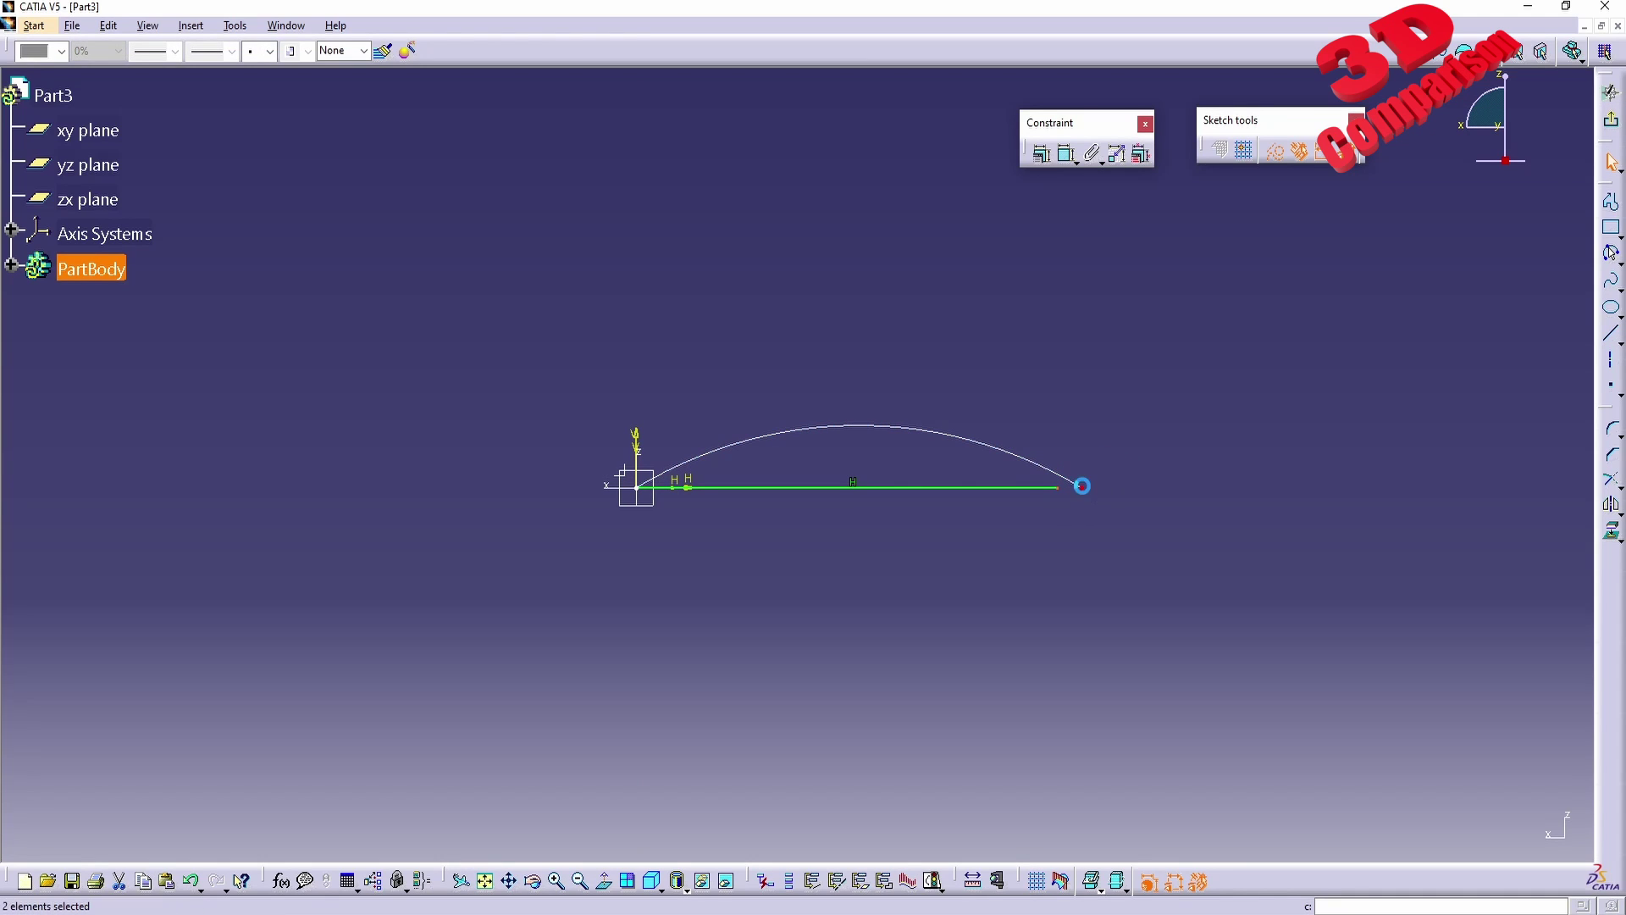
{"action": "left_click", "coordinate": [1041, 153]}
{"action": "left_click", "coordinate": [1481, 642]}
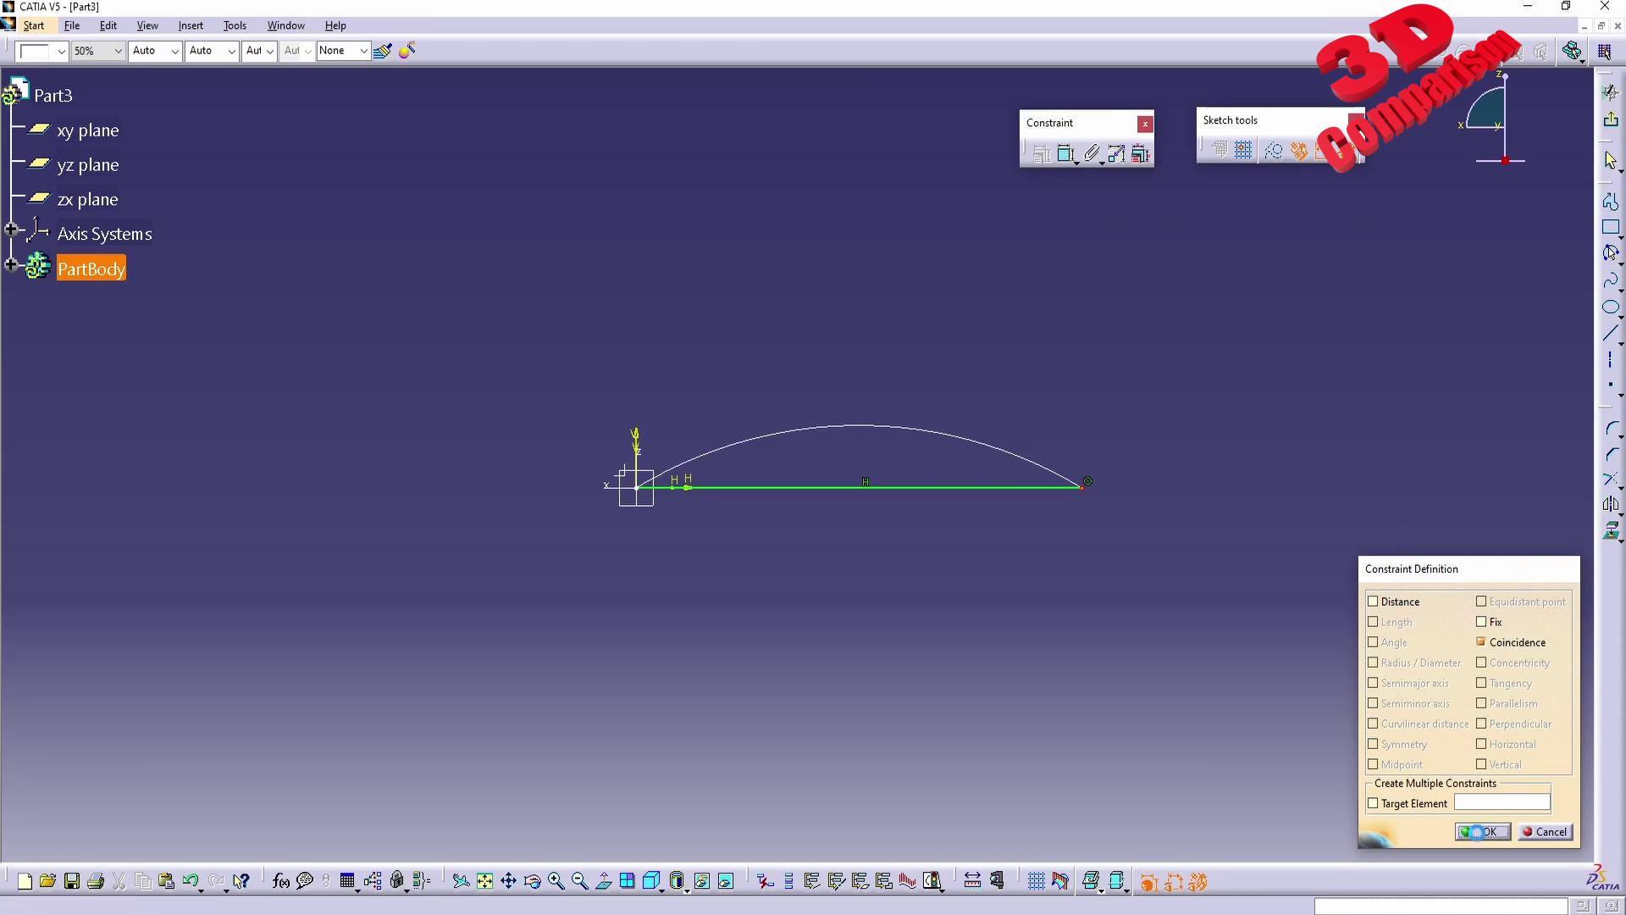
{"action": "left_click", "coordinate": [1482, 831]}
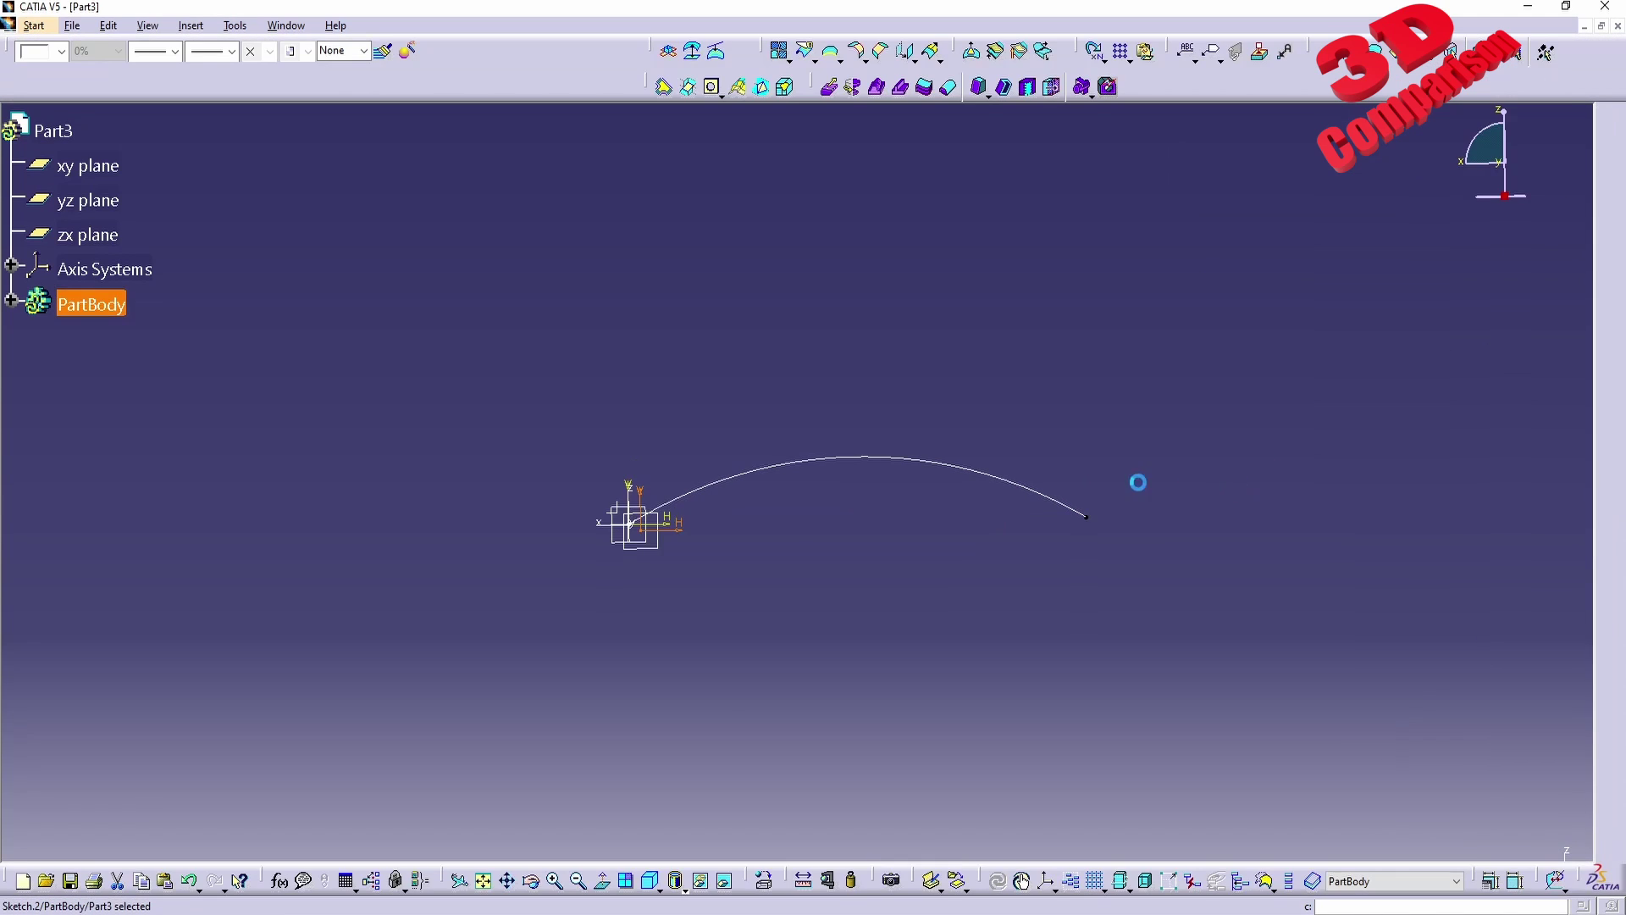
- Create a multi-sections surface between the arc sketch and the line sketch
{"action": "middle_click_drag", "start_coordinate": [562, 454], "coordinate": [672, 472]}
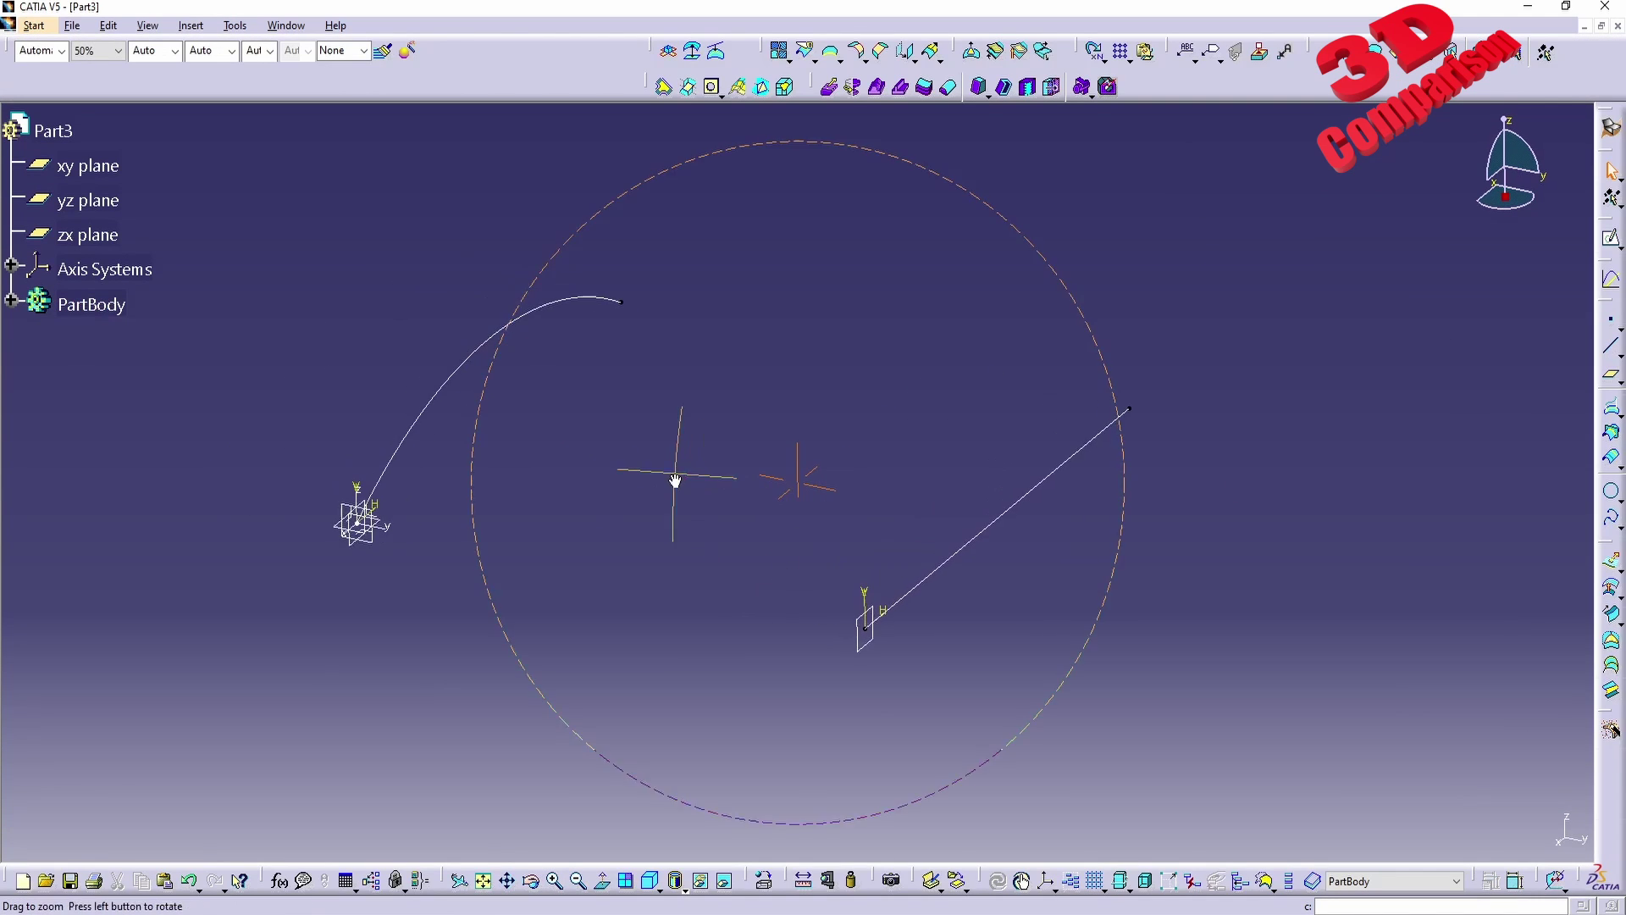
{"action": "left_click", "coordinate": [1612, 665]}
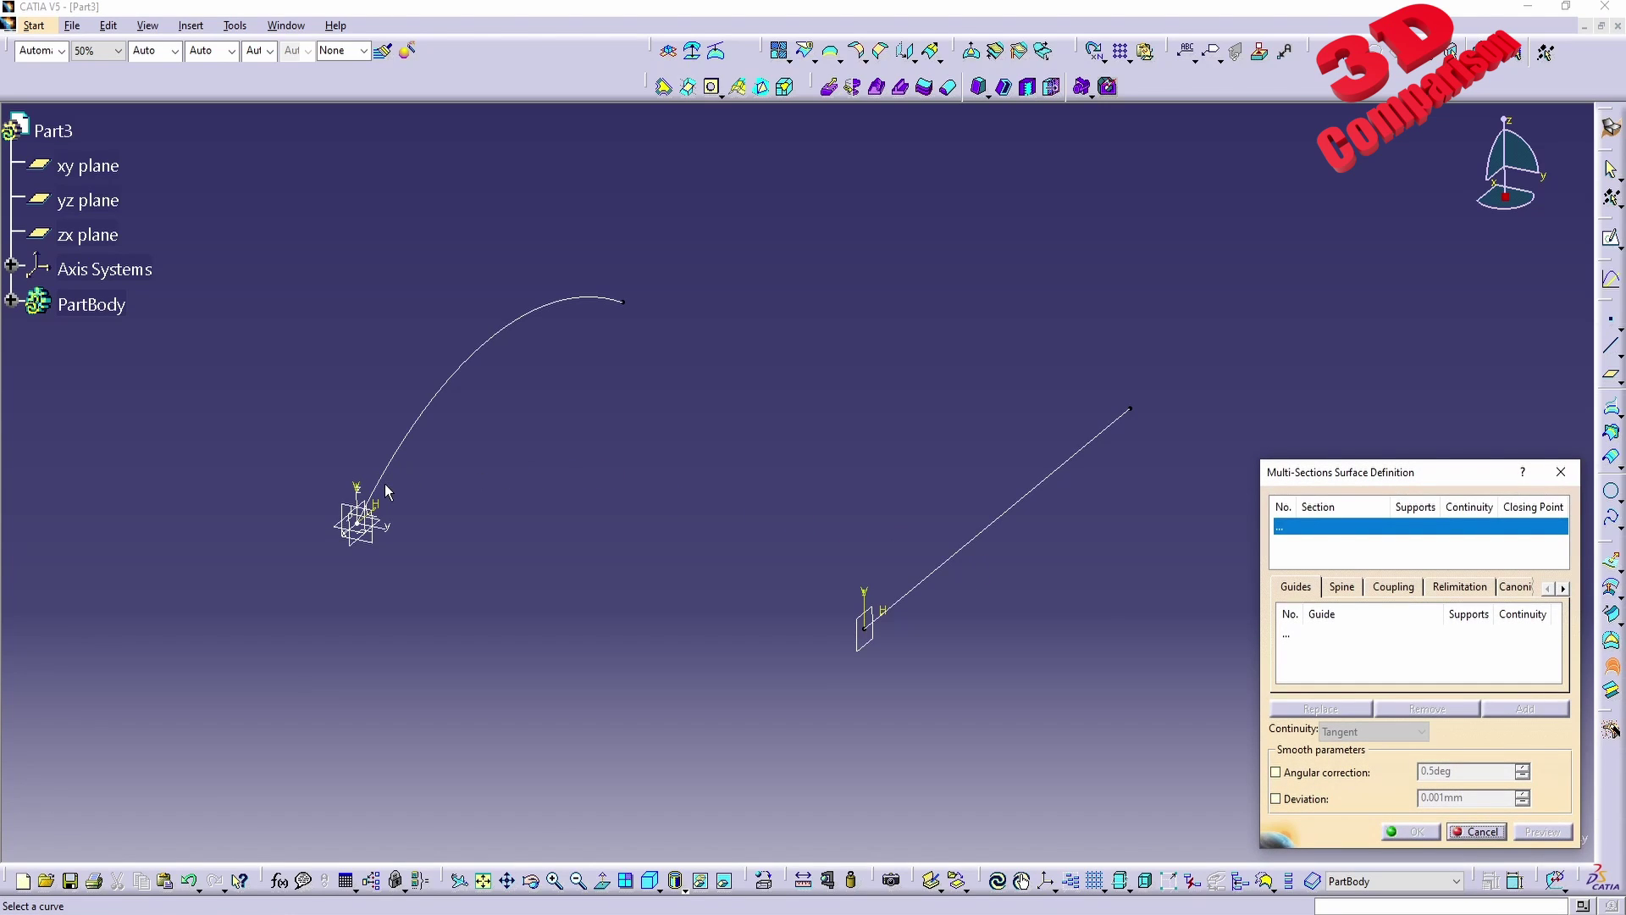
{"action": "left_click", "coordinate": [380, 479]}
{"action": "left_click", "coordinate": [926, 598]}
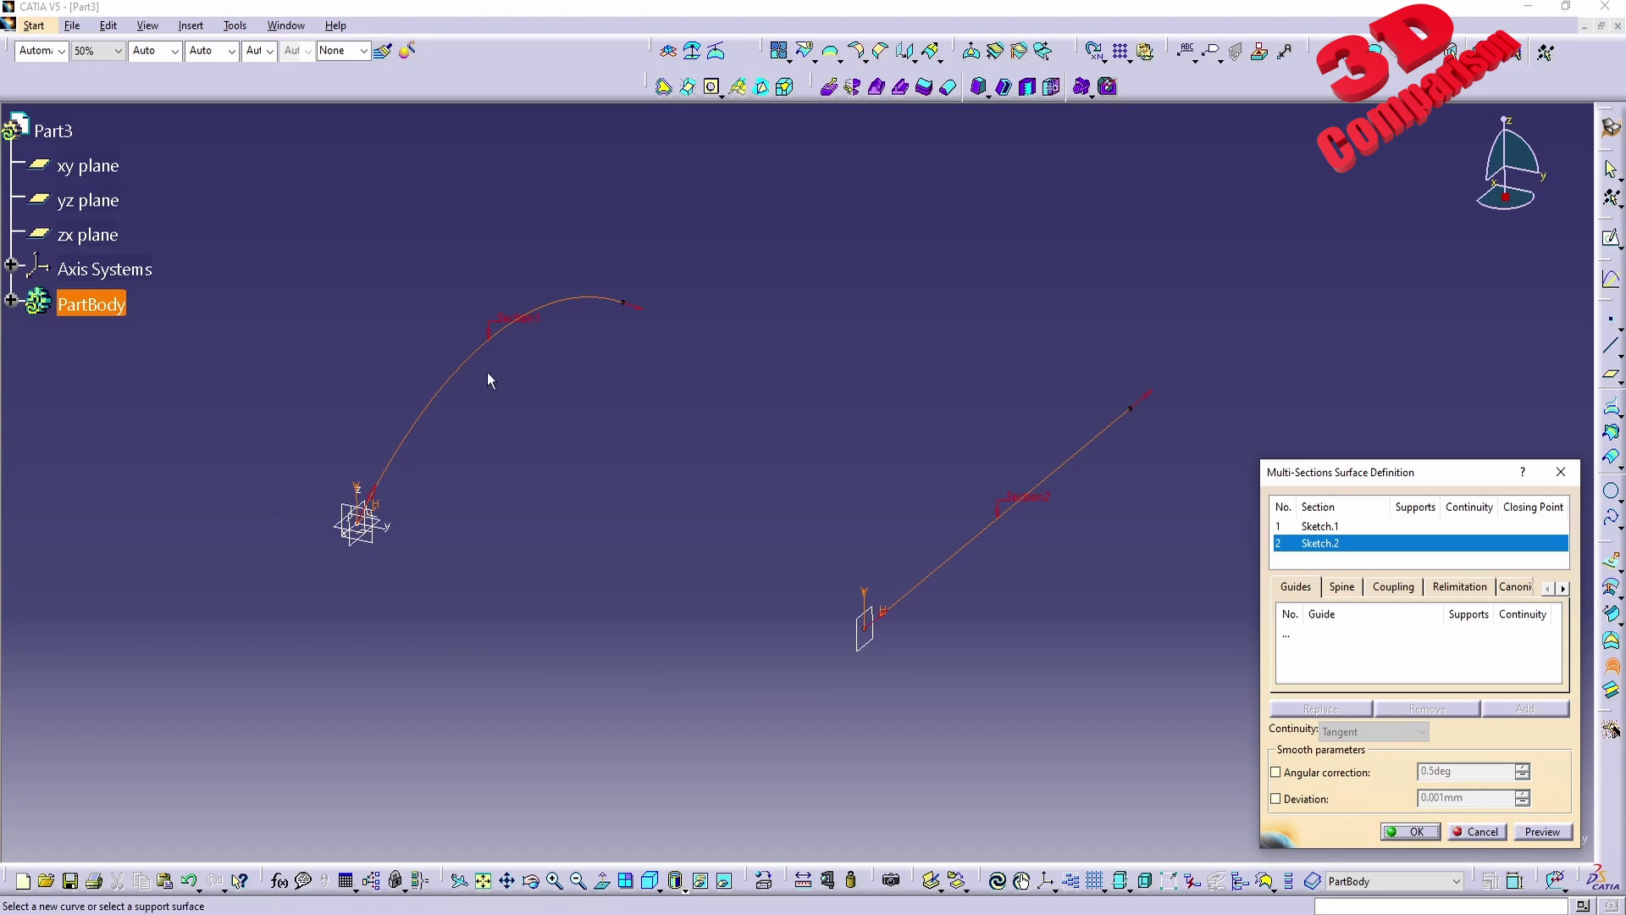
{"action": "left_click", "coordinate": [1541, 831]}
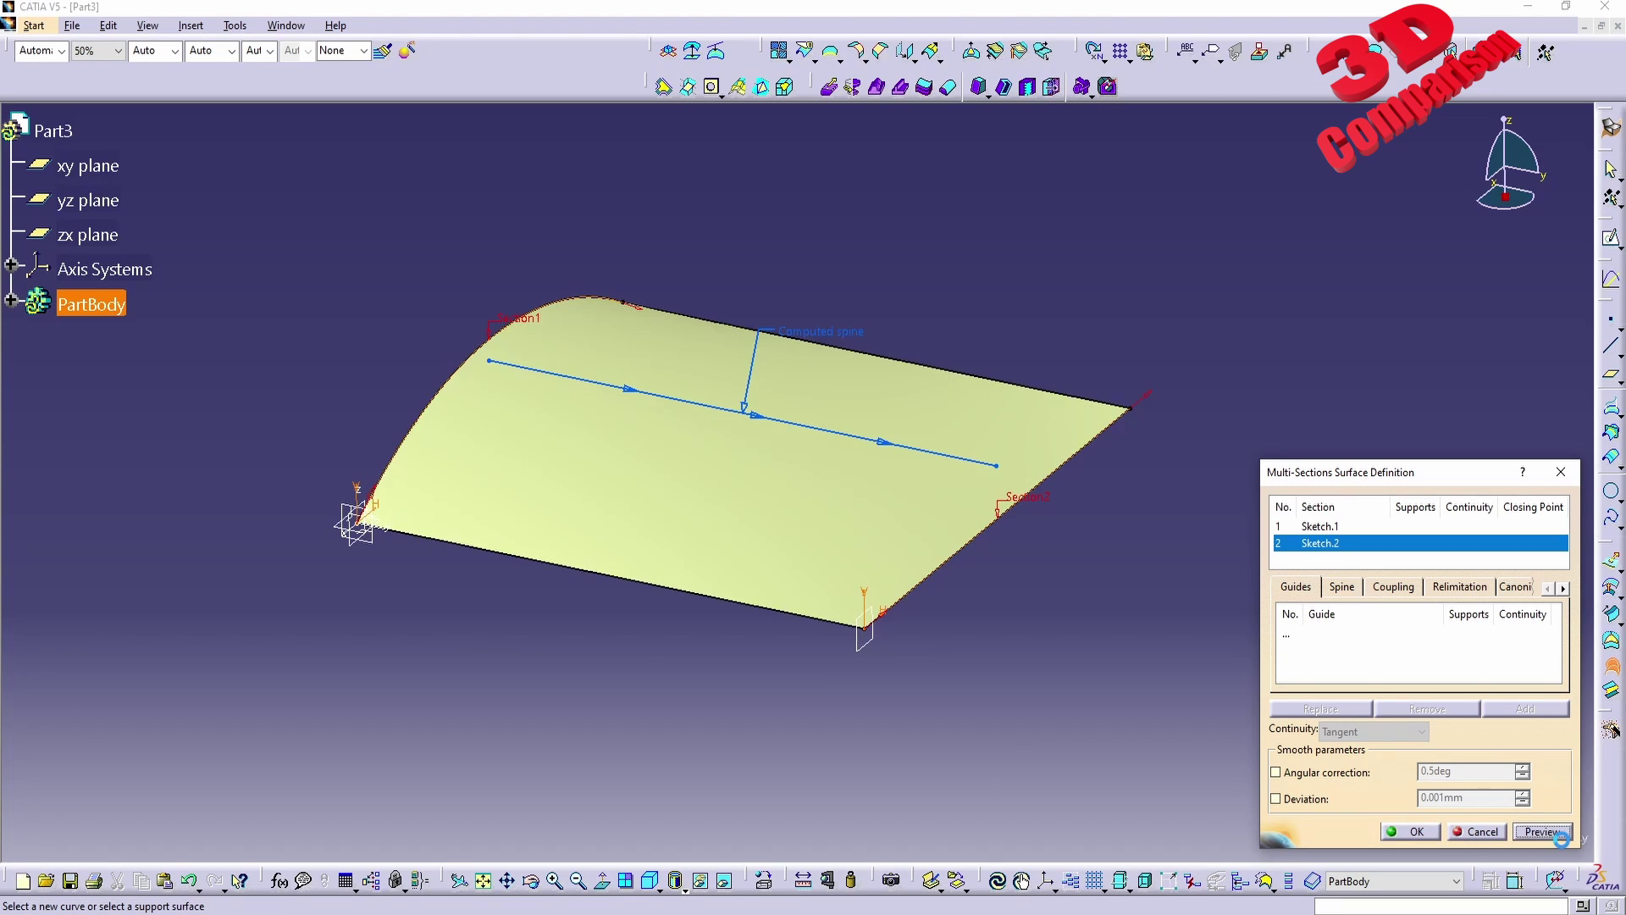
{"action": "middle_click_drag", "start_coordinate": [1105, 637], "coordinate": [762, 584]}
{"action": "left_click", "coordinate": [1412, 832]}
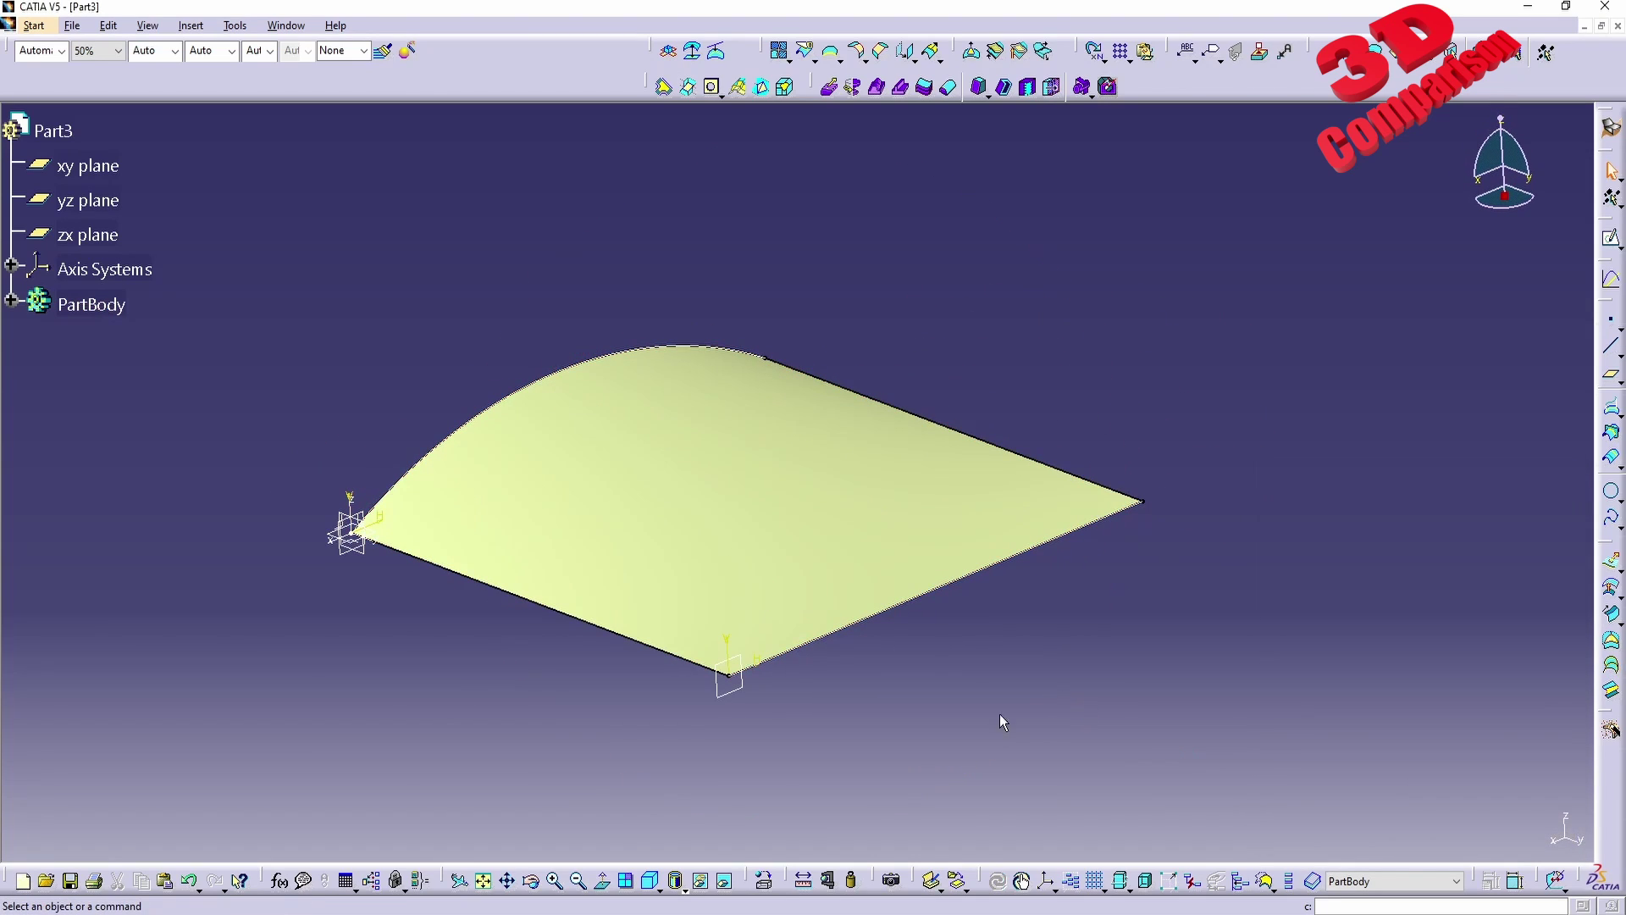
- Create a plane offset 50 mm from the yz plane, with its direction reversed so it lies midway along the surface's width
{"action": "left_click", "coordinate": [110, 207]}
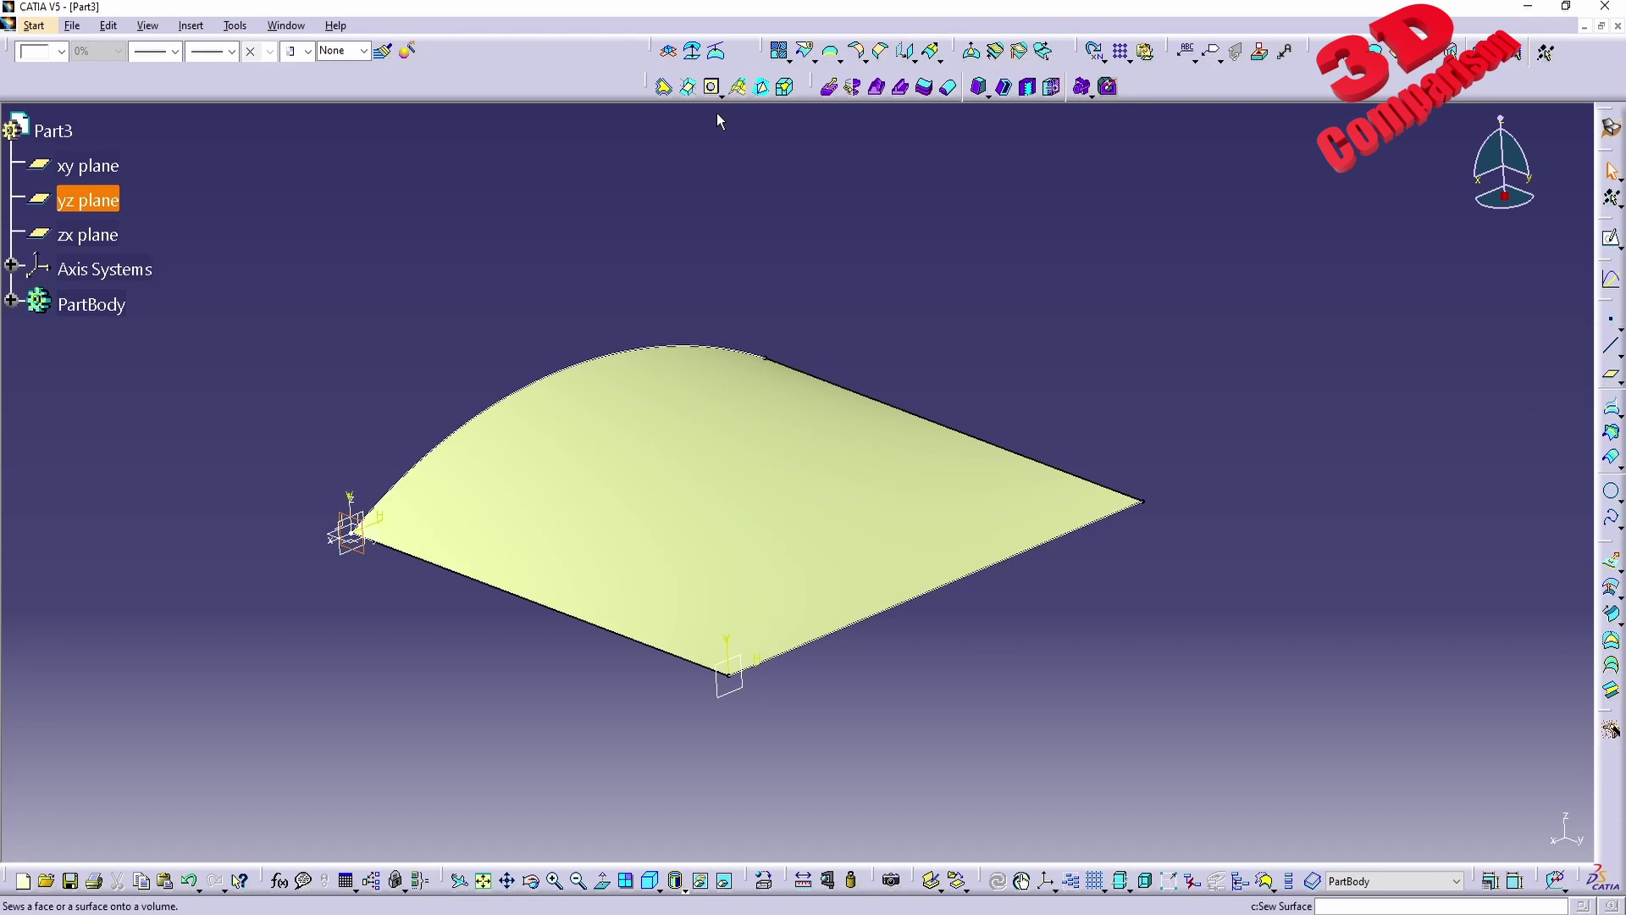
{"action": "left_click", "coordinate": [1610, 373]}
{"action": "type", "text": "50"}
{"action": "left_click", "coordinate": [1437, 756]}
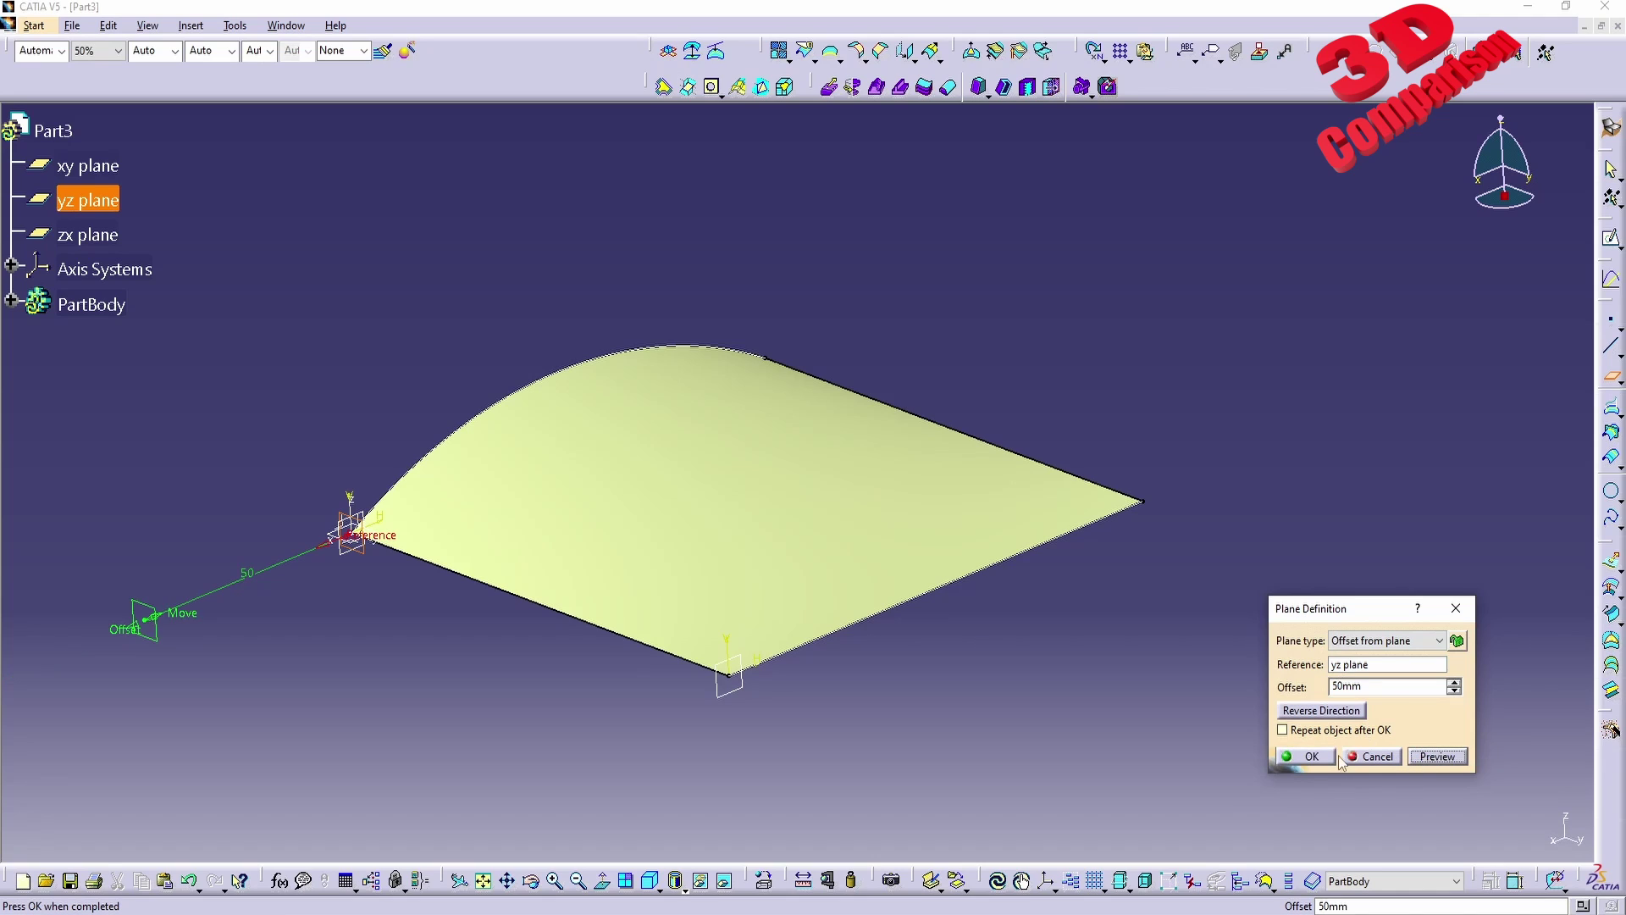
{"action": "left_click", "coordinate": [1321, 710]}
{"action": "left_click", "coordinate": [1305, 755]}
{"action": "middle_click_drag", "start_coordinate": [737, 465], "coordinate": [591, 532]}
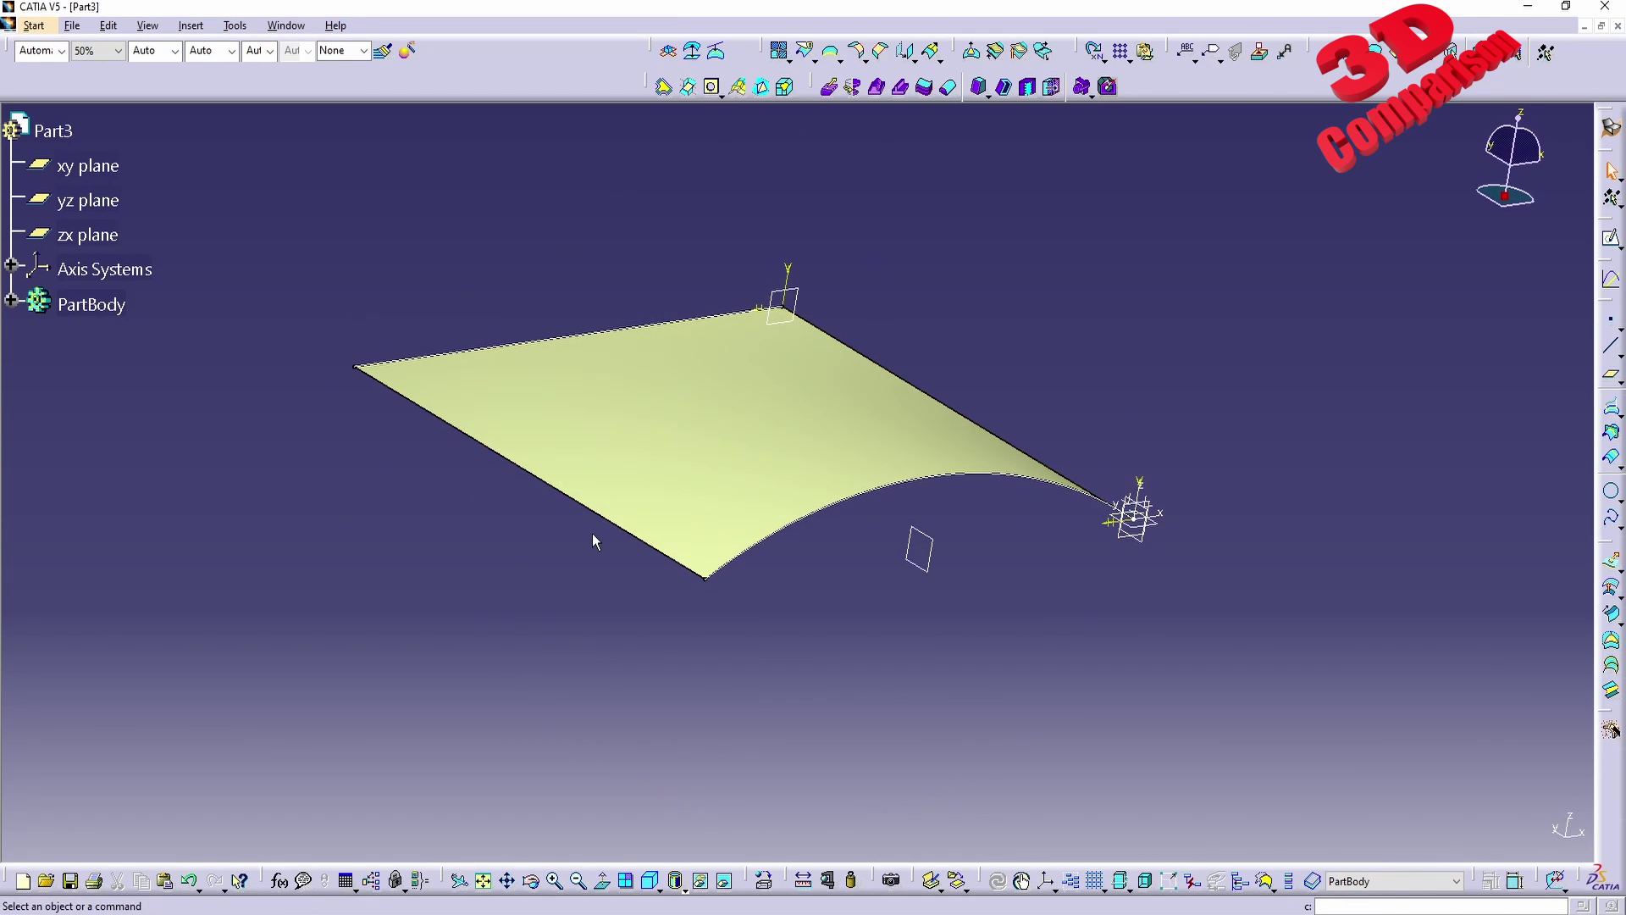
- Expand PartBody in the tree and switch to the FreeStyle workbench
{"action": "left_click", "coordinate": [12, 300]}
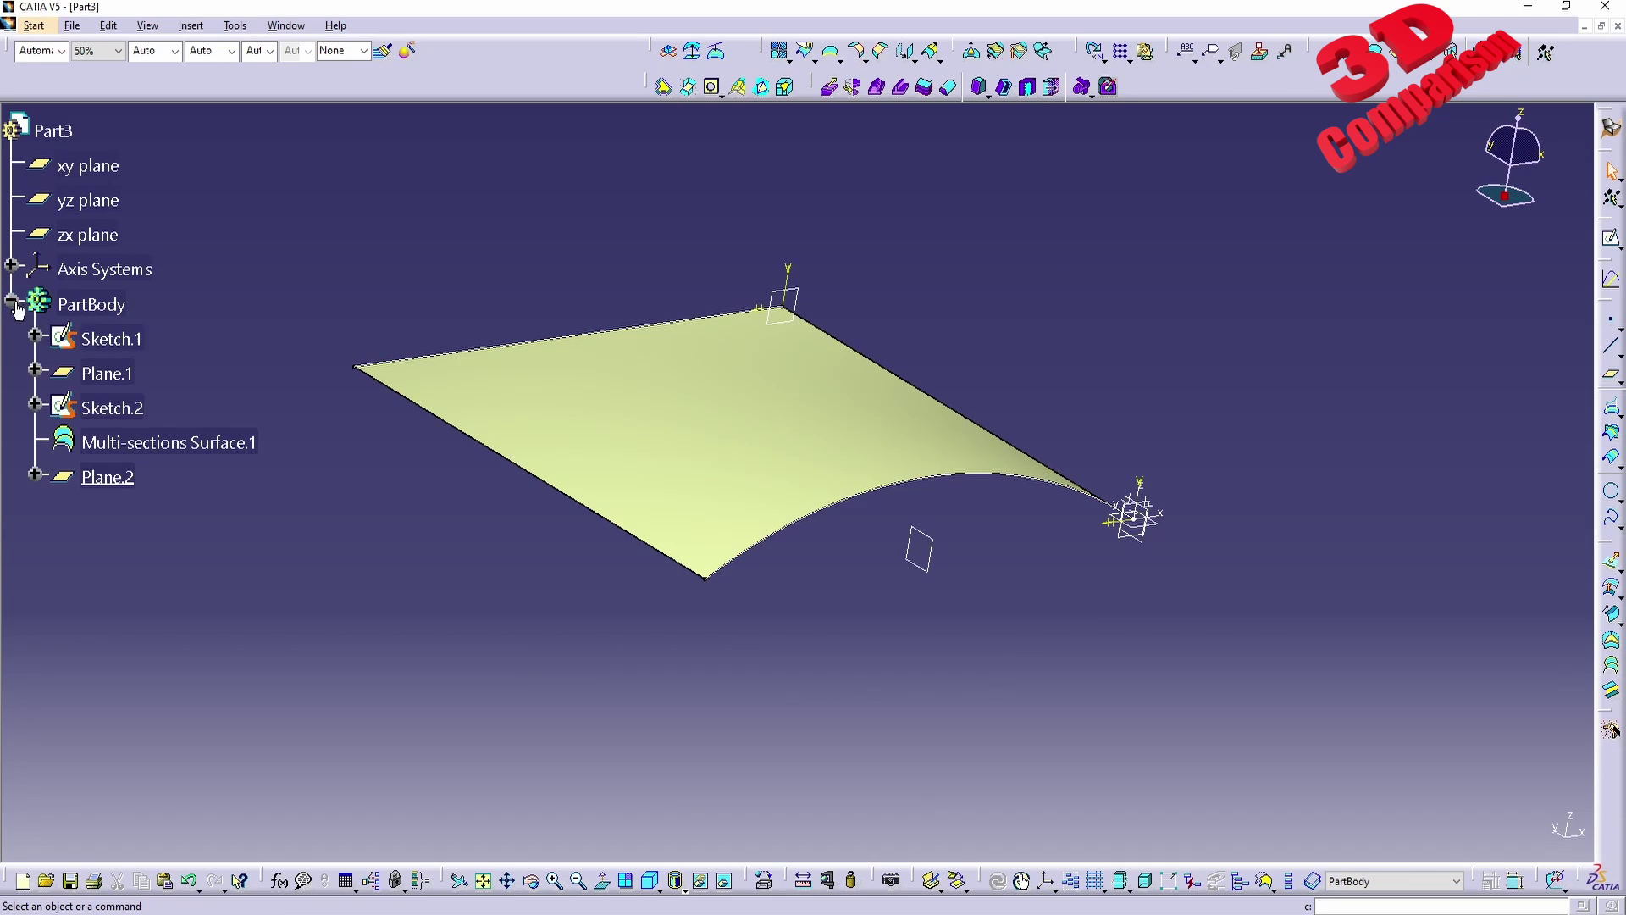
{"action": "left_click", "coordinate": [35, 26]}
{"action": "mouse_move", "coordinate": [85, 84]}
{"action": "left_click", "coordinate": [347, 239]}
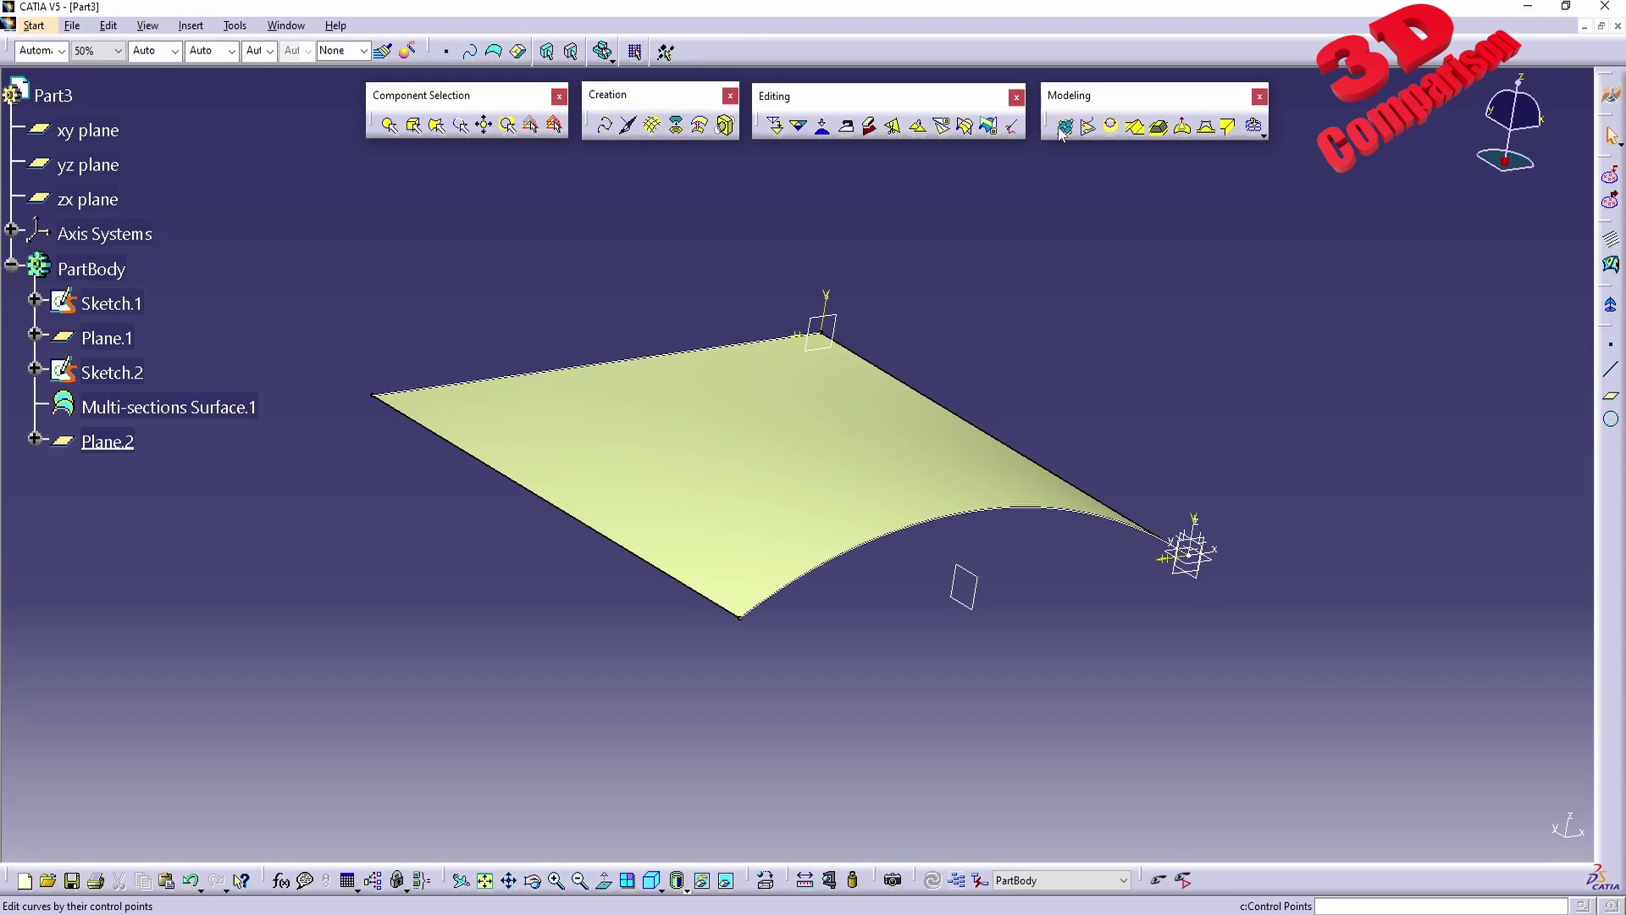
- Start Control Points on the multi-sections surface and accept creating an editable NURBS surface from it
{"action": "left_click", "coordinate": [1065, 126]}
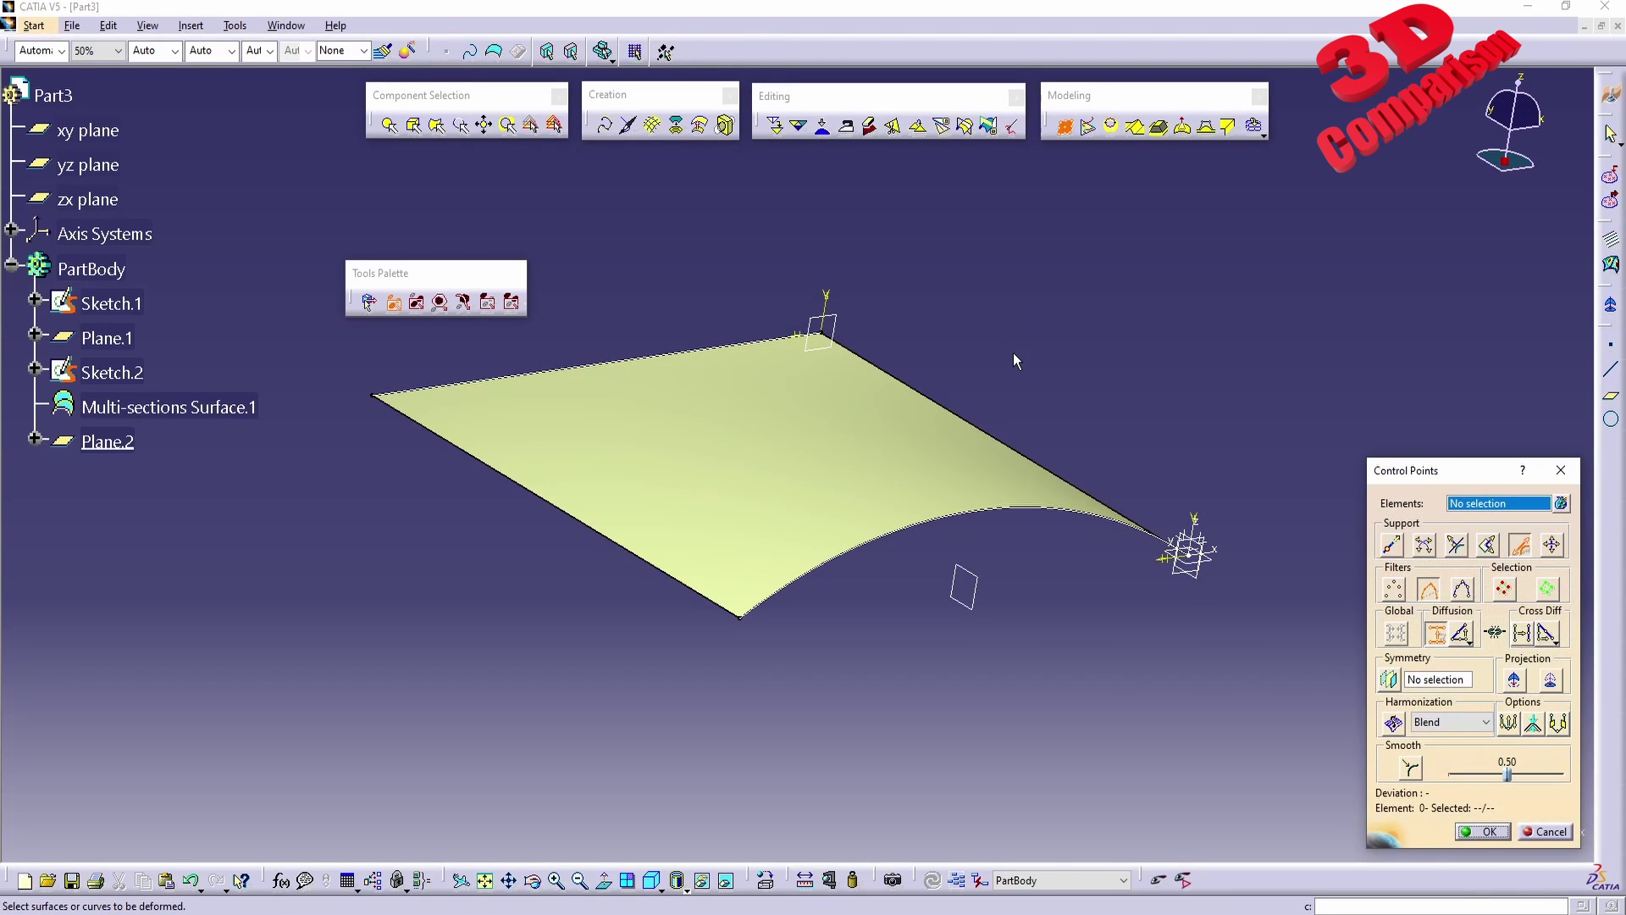
{"action": "middle_click_drag", "start_coordinate": [915, 447], "coordinate": [861, 460]}
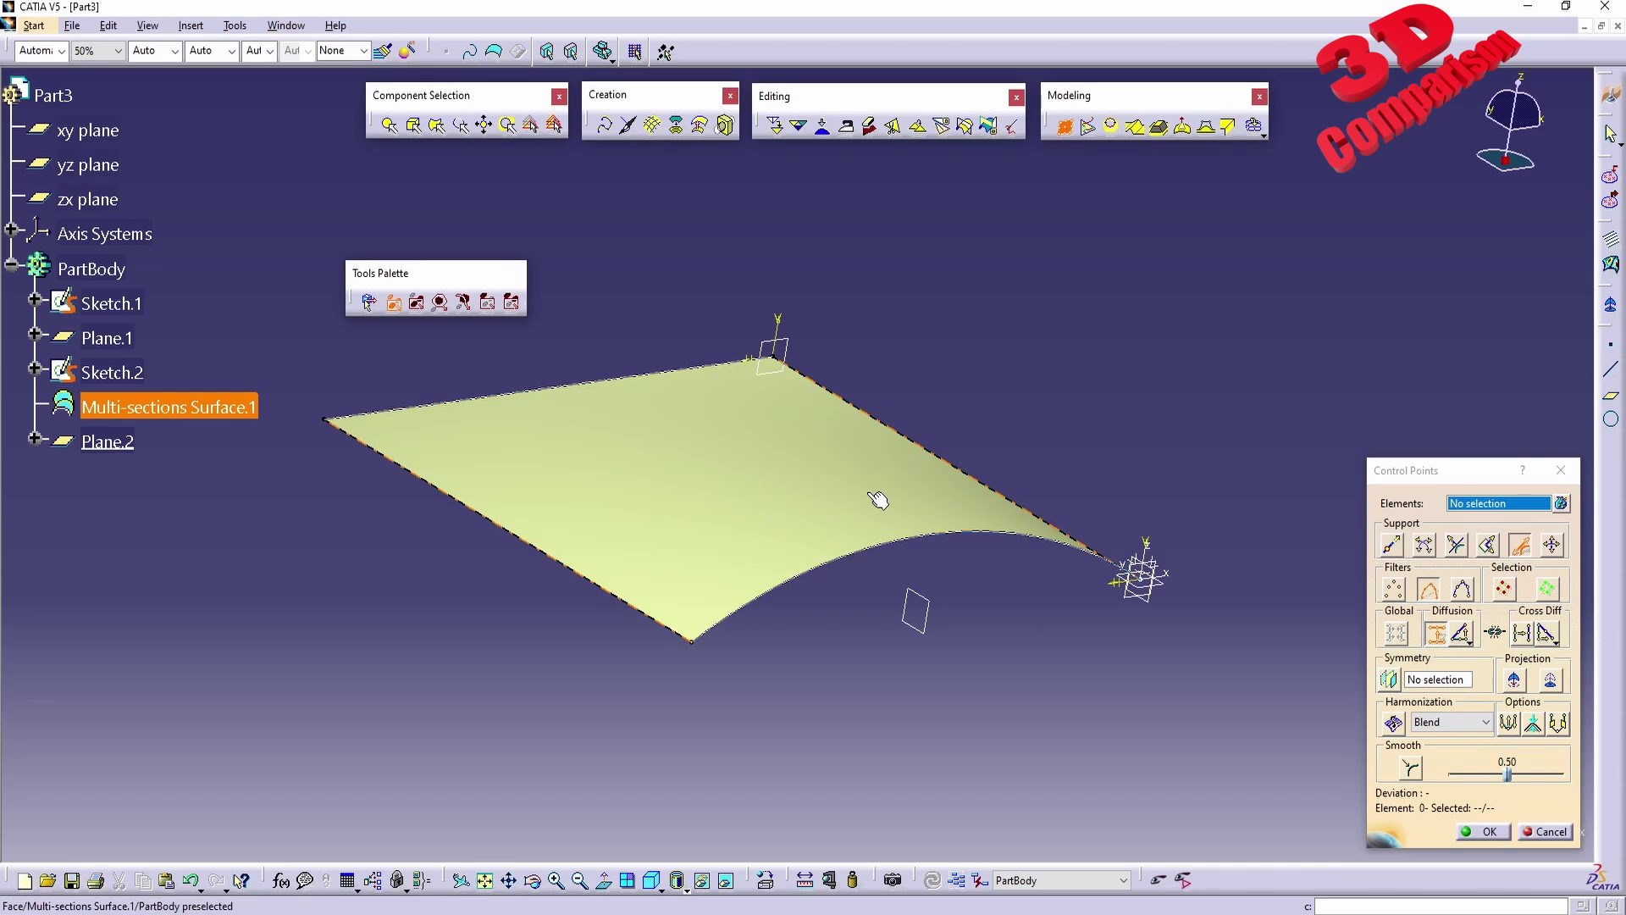
{"action": "left_click", "coordinate": [847, 484]}
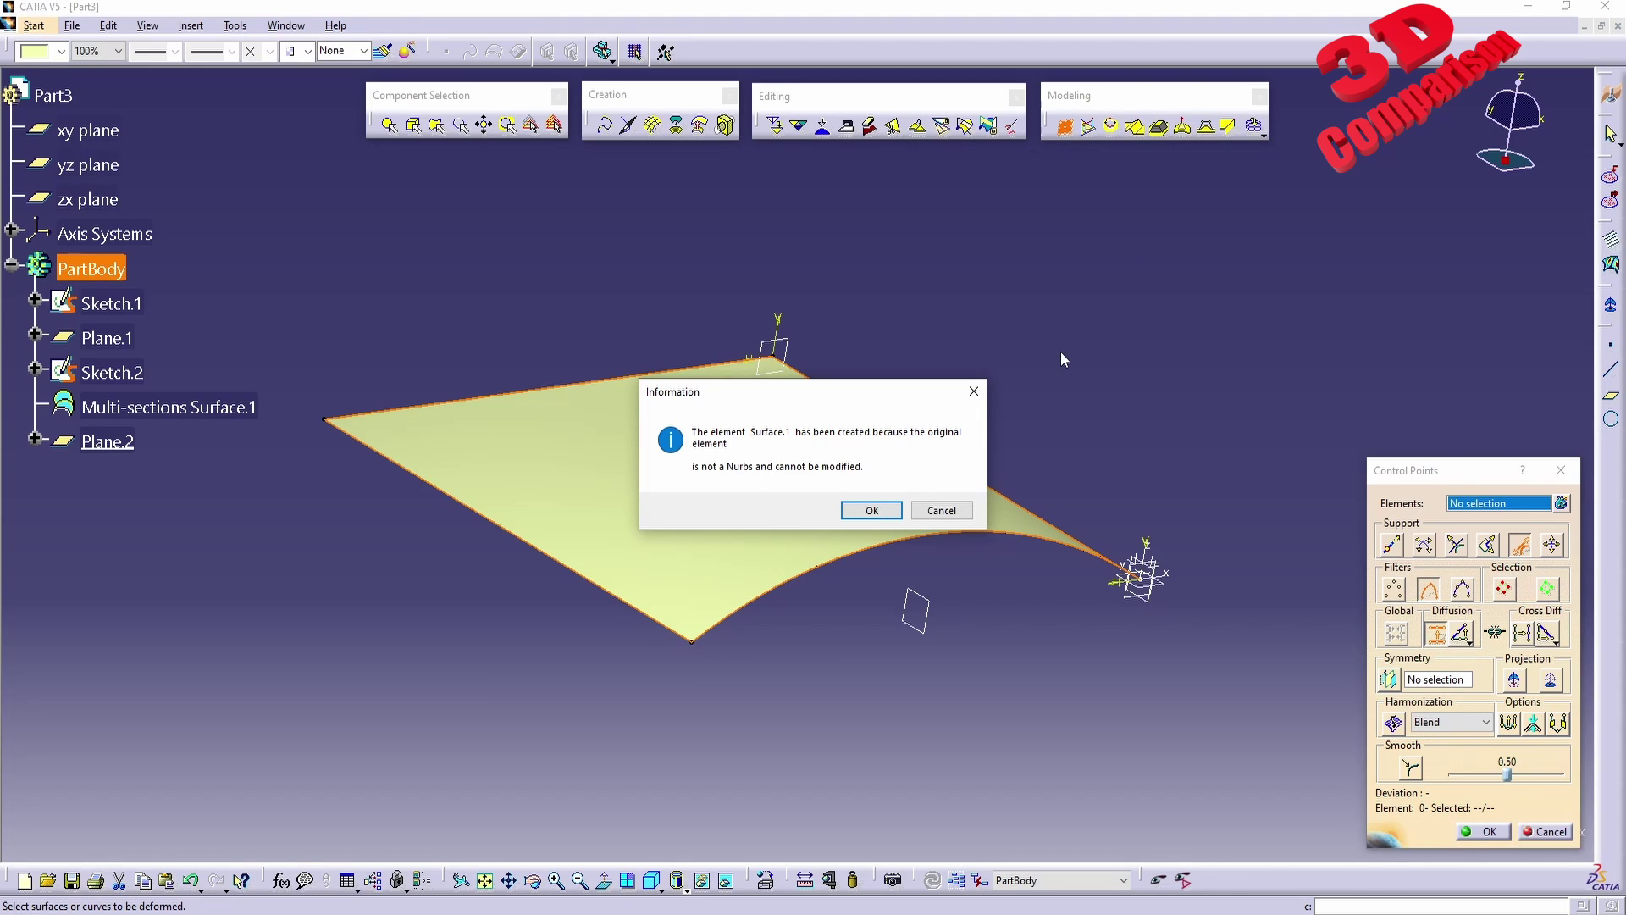
{"action": "left_click", "coordinate": [868, 518]}
{"action": "middle_click_drag", "start_coordinate": [871, 506], "coordinate": [847, 372]}
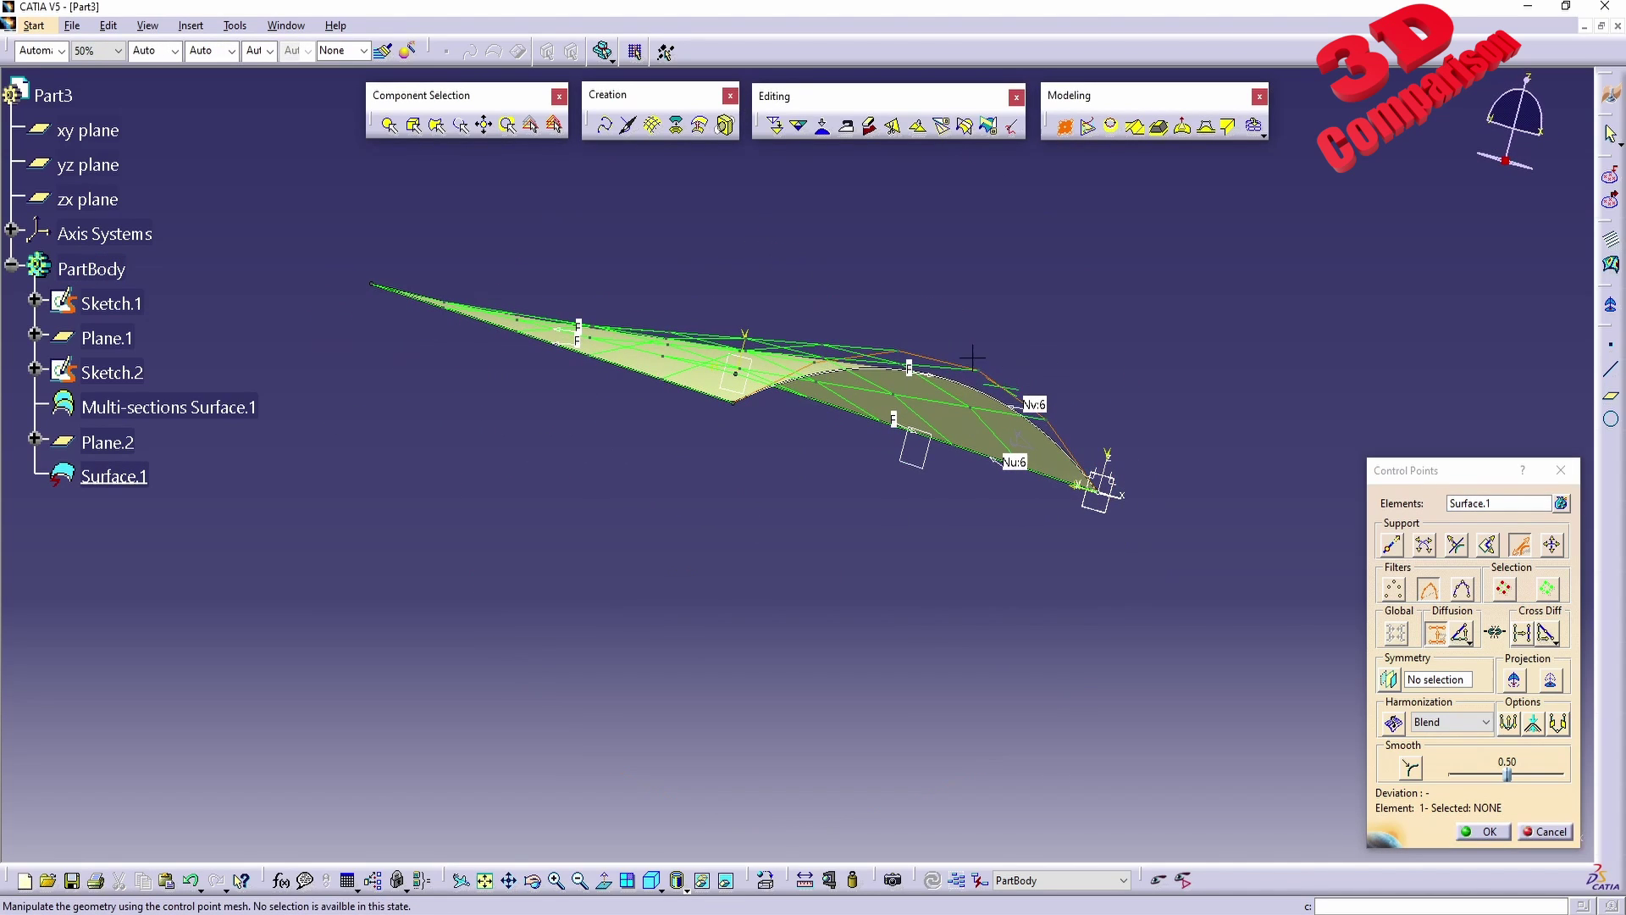
{"action": "left_click", "coordinate": [1393, 723]}
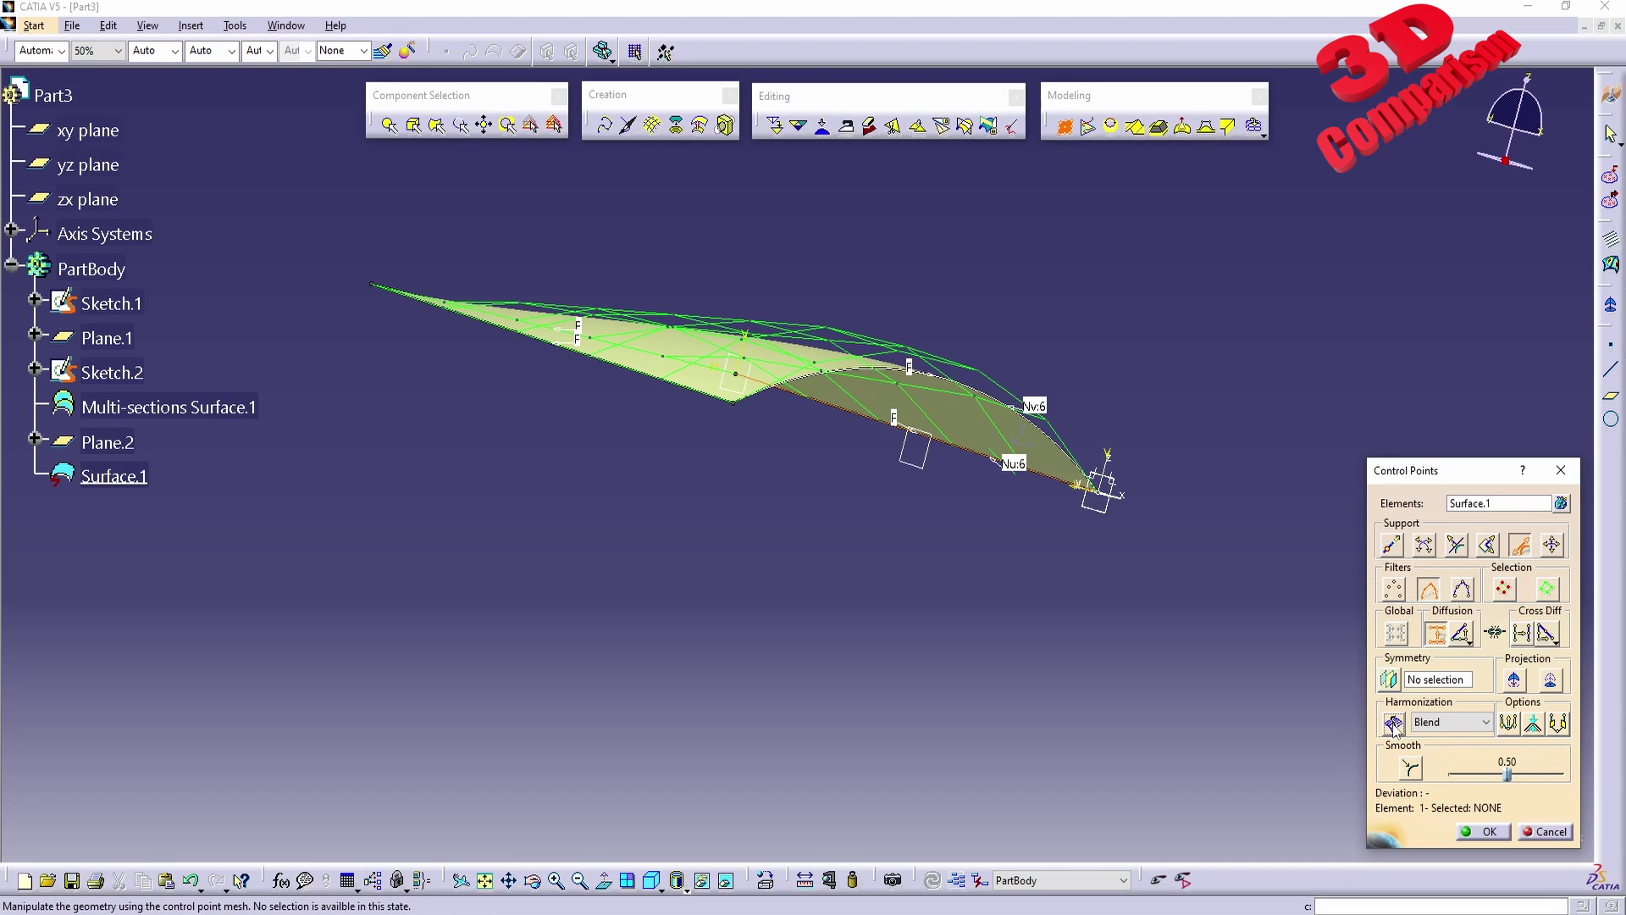
{"action": "middle_click_drag", "start_coordinate": [762, 398], "coordinate": [835, 435]}
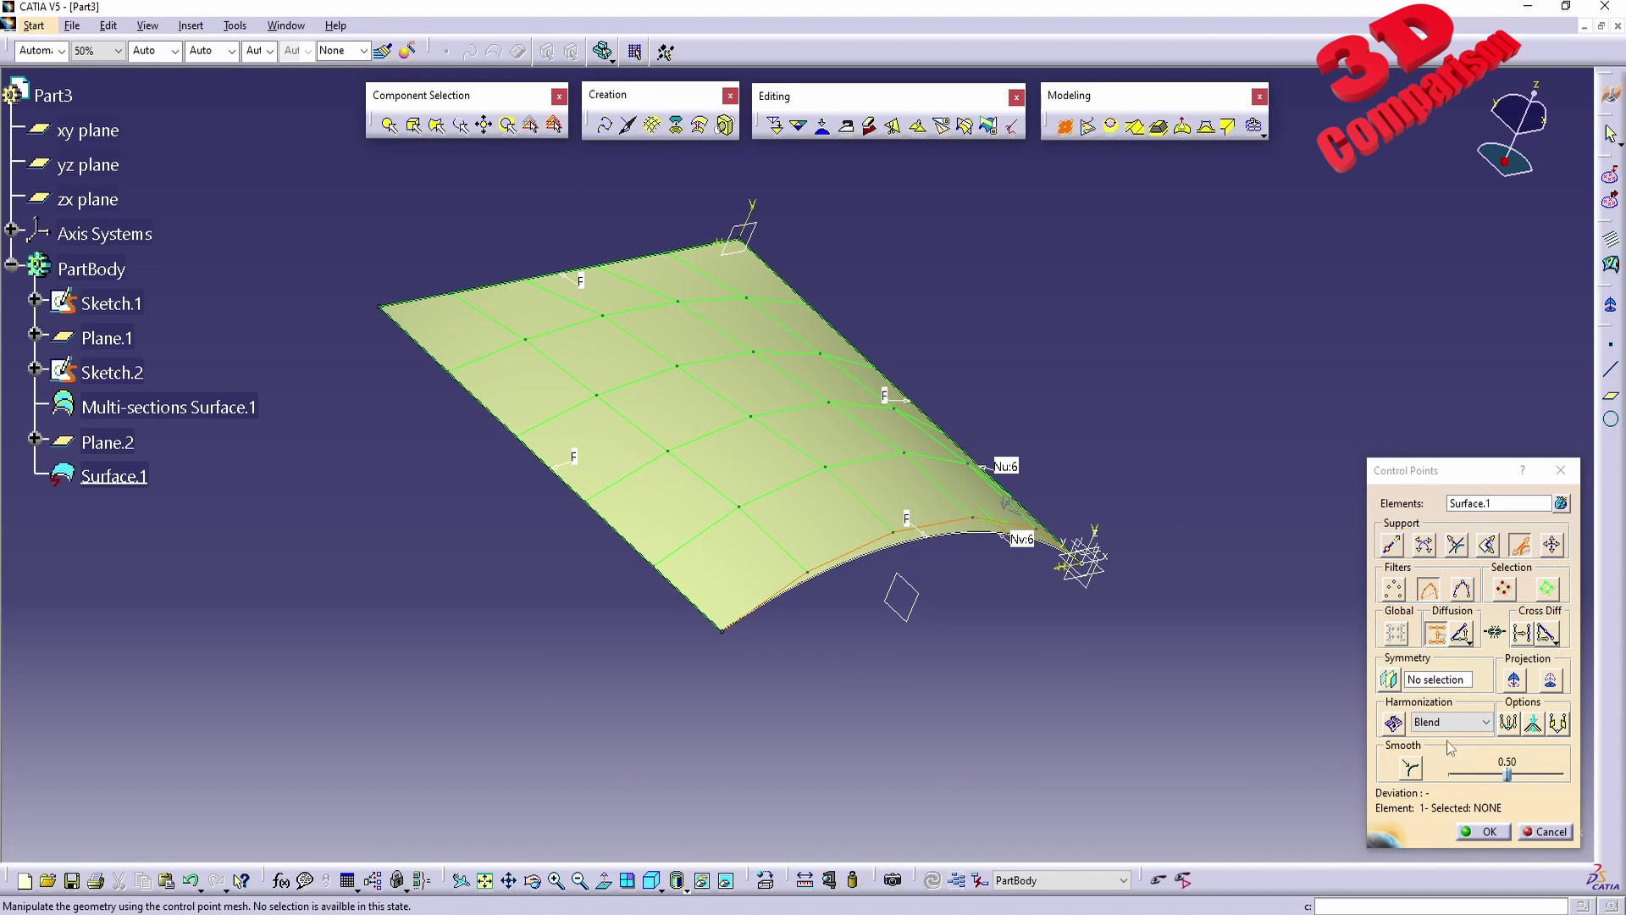
{"action": "middle_click_drag", "start_coordinate": [923, 591], "coordinate": [915, 500]}
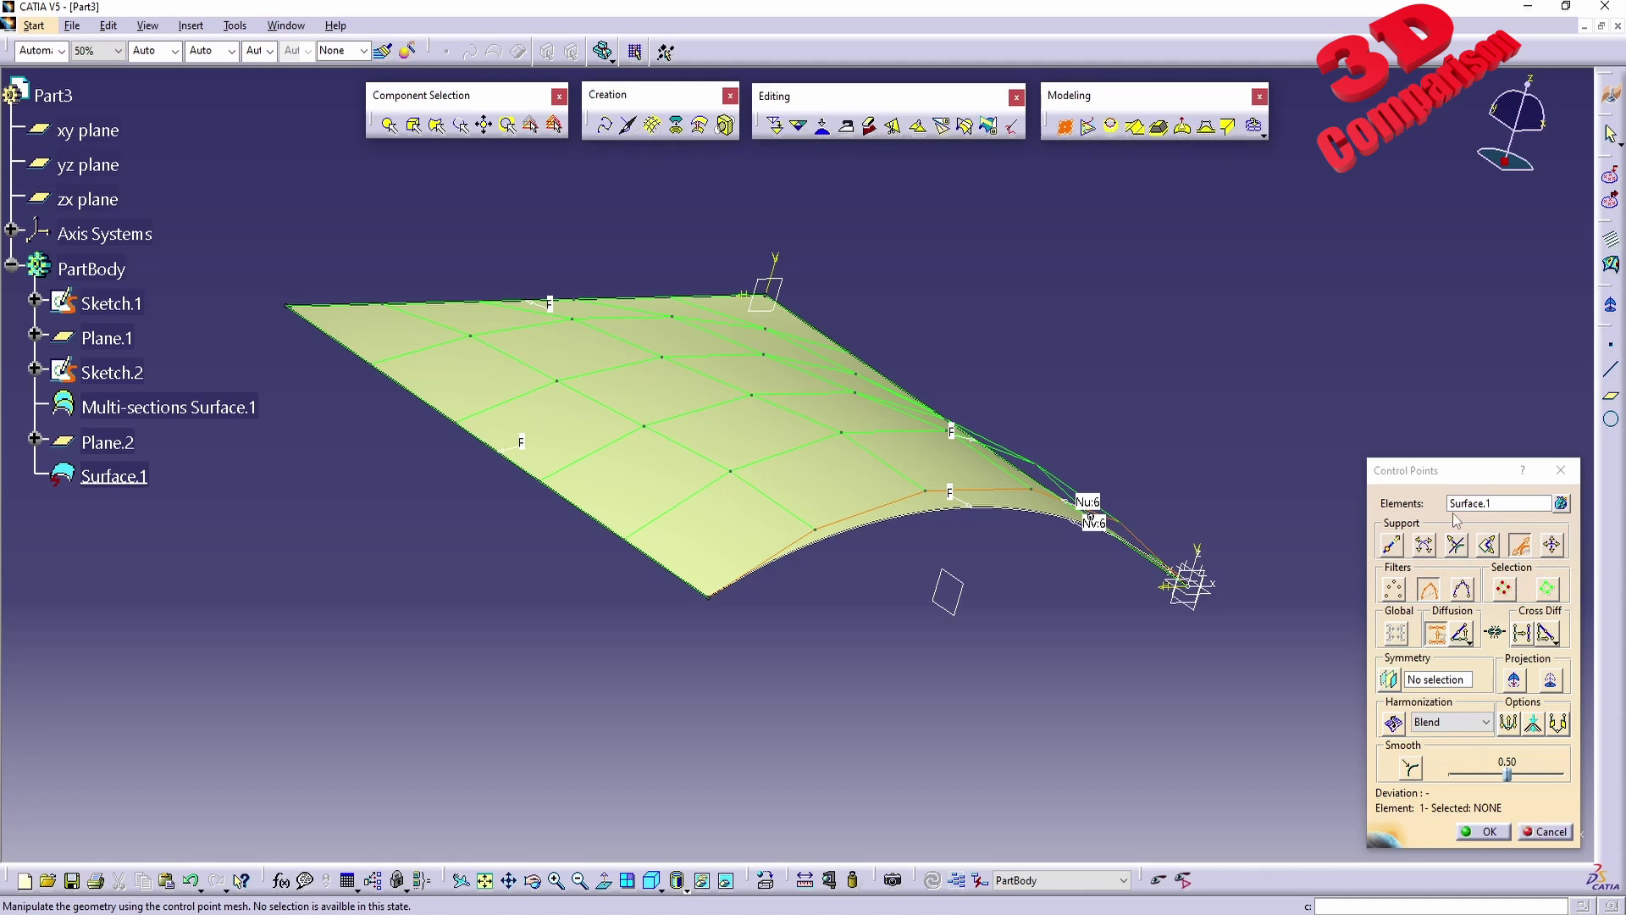
- Limit the manipulation filter to points only and select two neighbouring control points near the surface's middle
{"action": "left_click", "coordinate": [1393, 588]}
{"action": "middle_click_drag", "start_coordinate": [746, 440], "coordinate": [785, 428]}
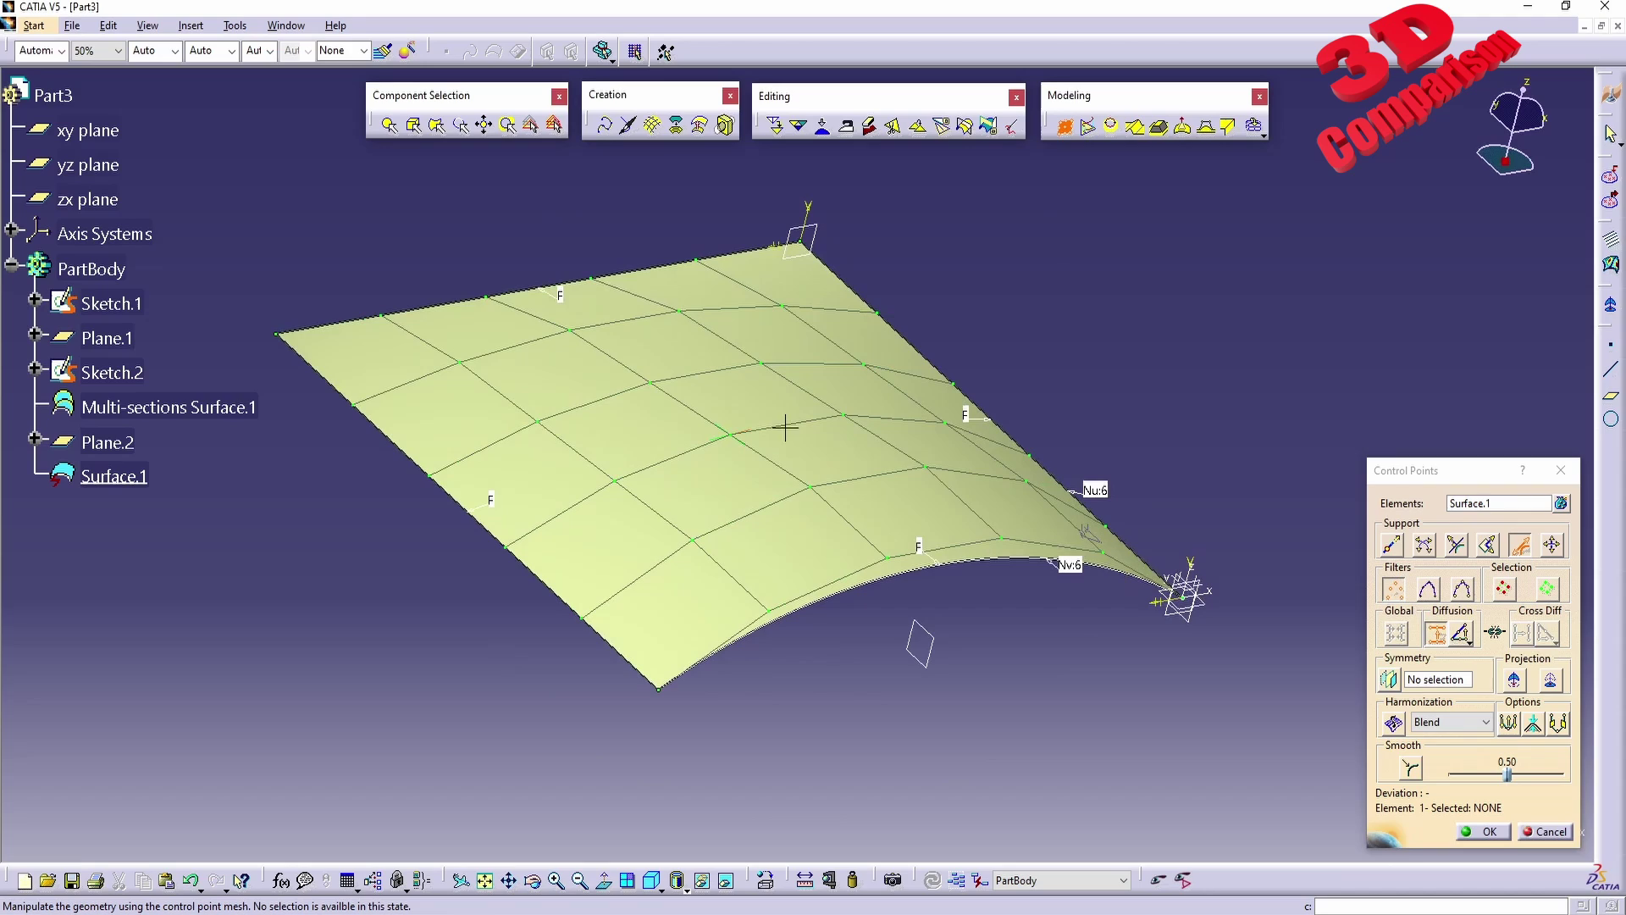
{"action": "left_click", "coordinate": [810, 488]}
{"action": "left_click", "coordinate": [729, 437], "text": "ctrl"}
- Switch the filter to mesh lines only, select lengthwise mesh lines, try shifting one, and undo the move
{"action": "left_click", "coordinate": [1425, 589]}
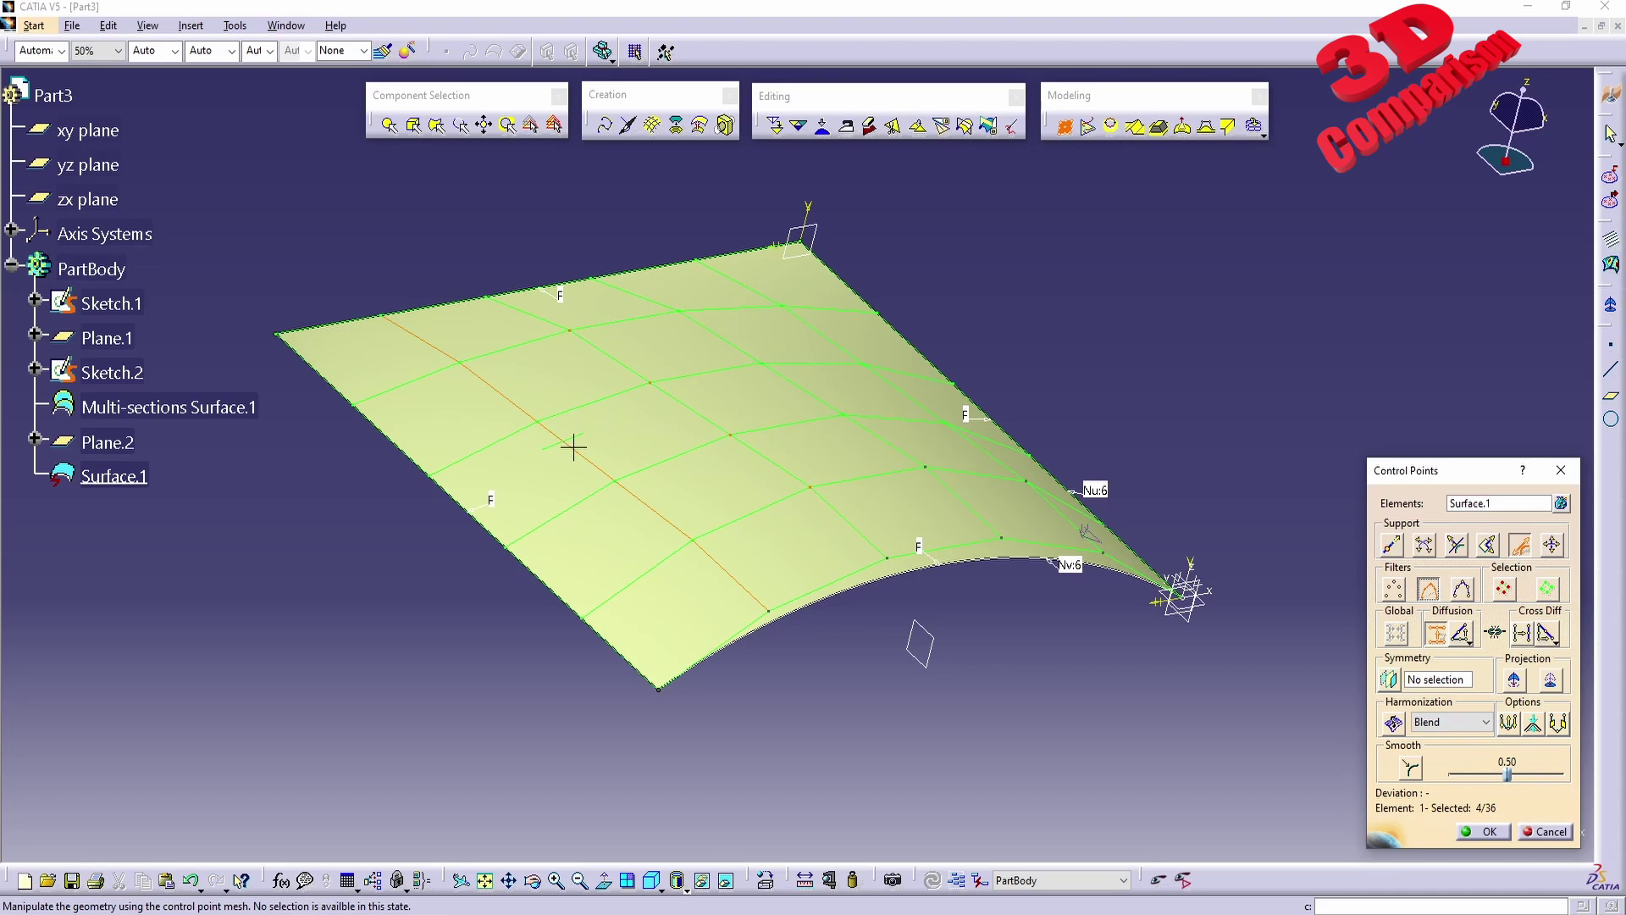
{"action": "left_click", "coordinate": [574, 446]}
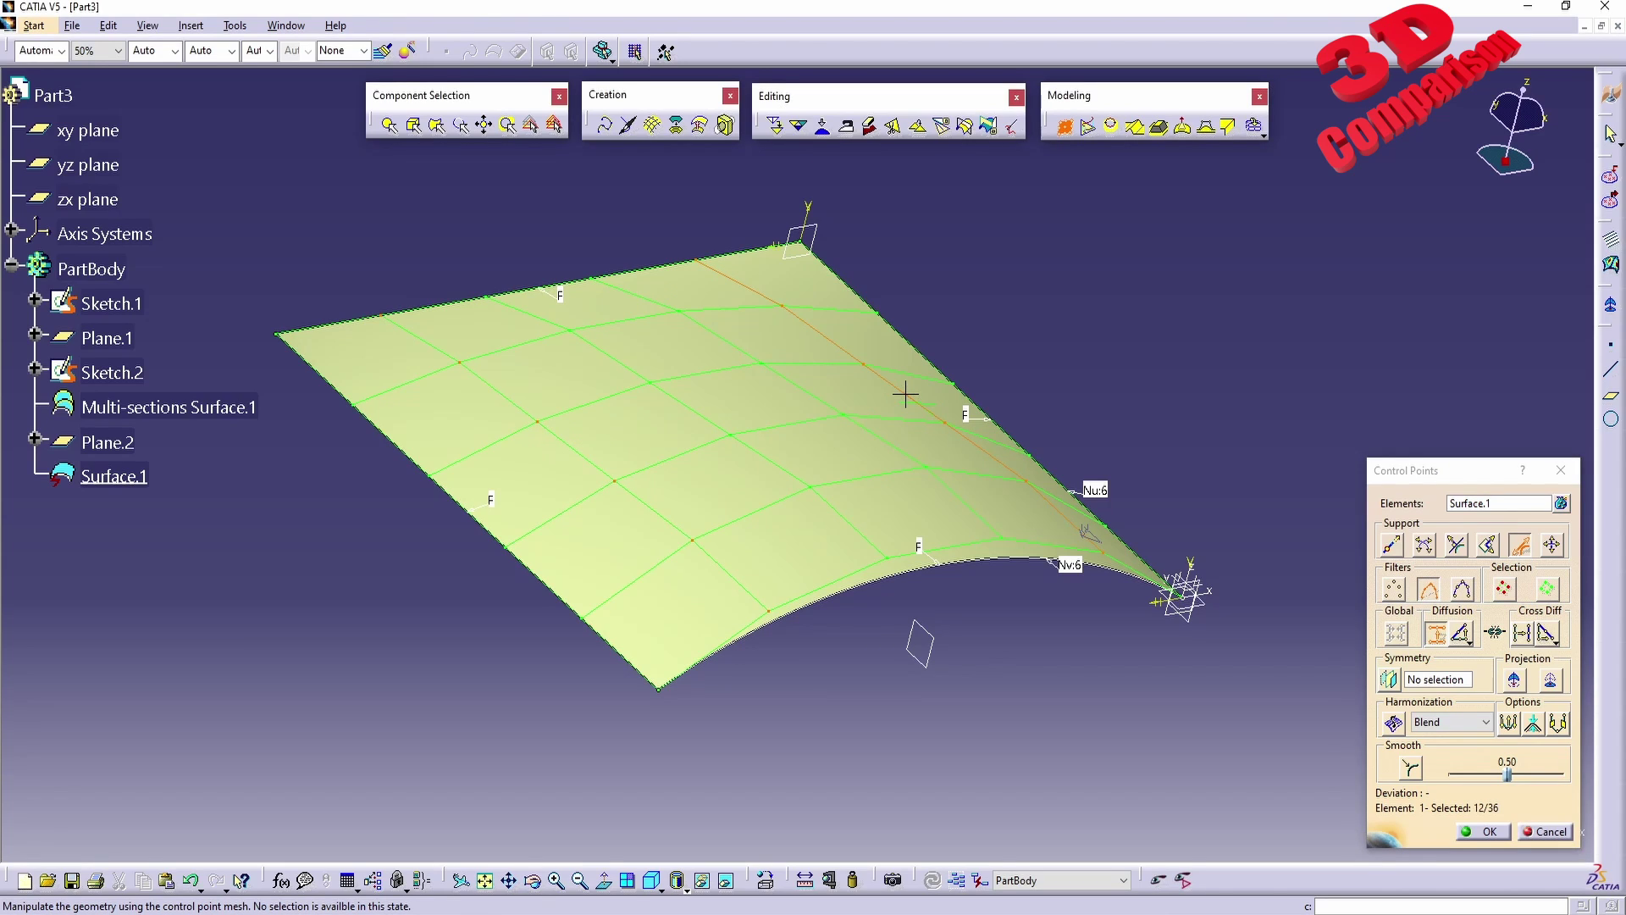
{"action": "left_click_drag", "start_coordinate": [940, 422], "coordinate": [904, 395]}
{"action": "key", "text": "ctrl+z"}
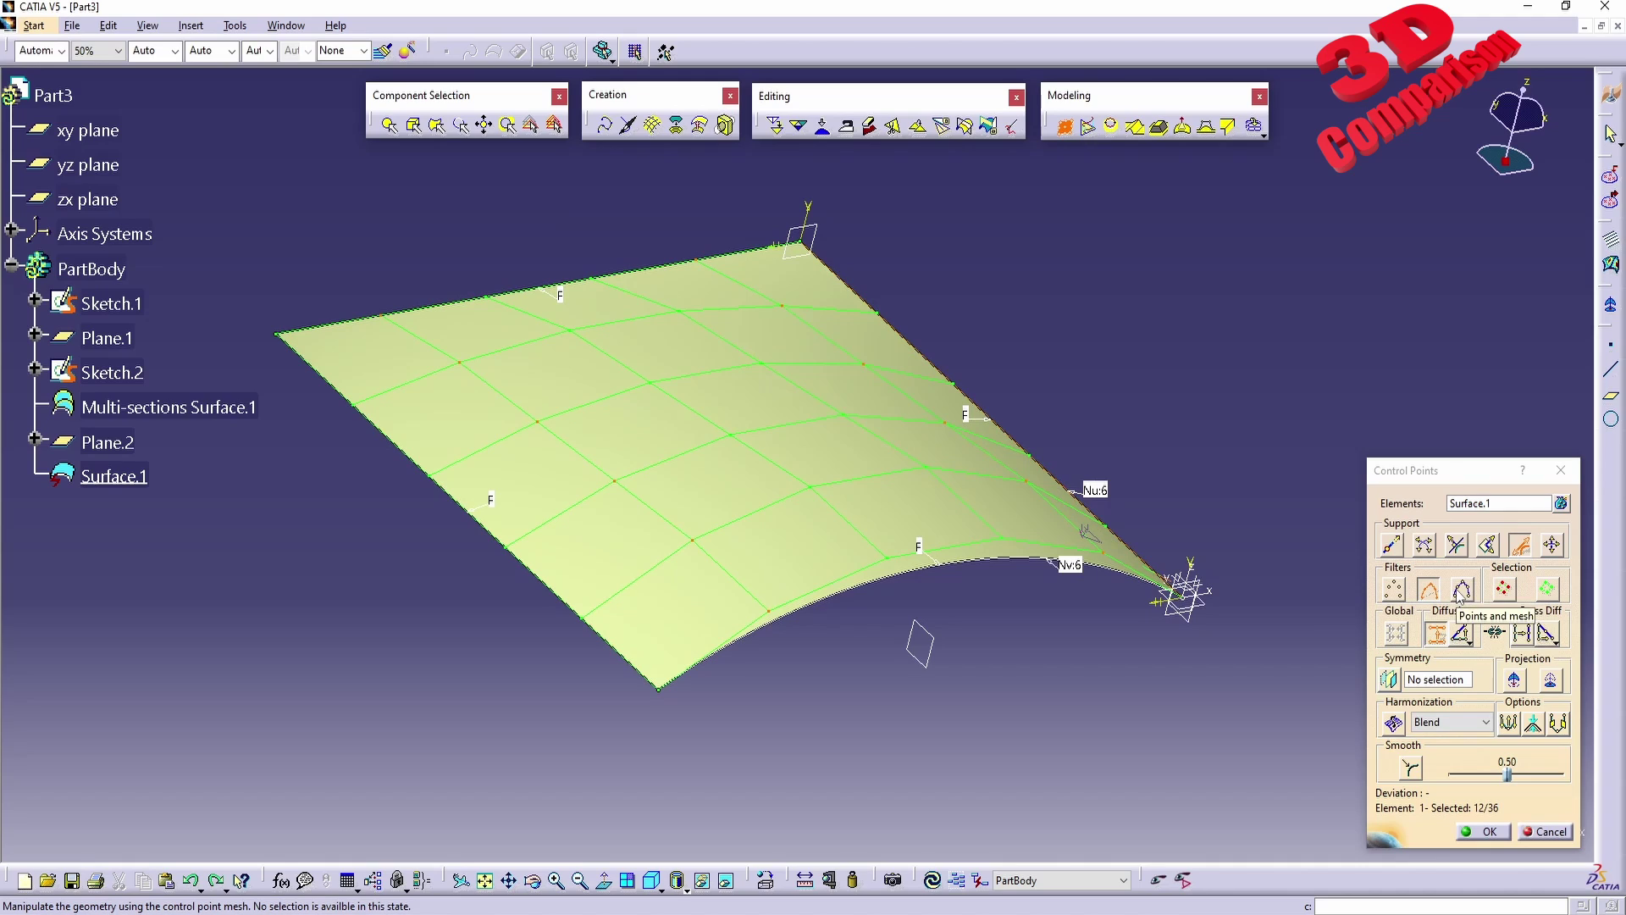
- Set the filter to points and mesh, and select all control points
{"action": "left_click", "coordinate": [1461, 590]}
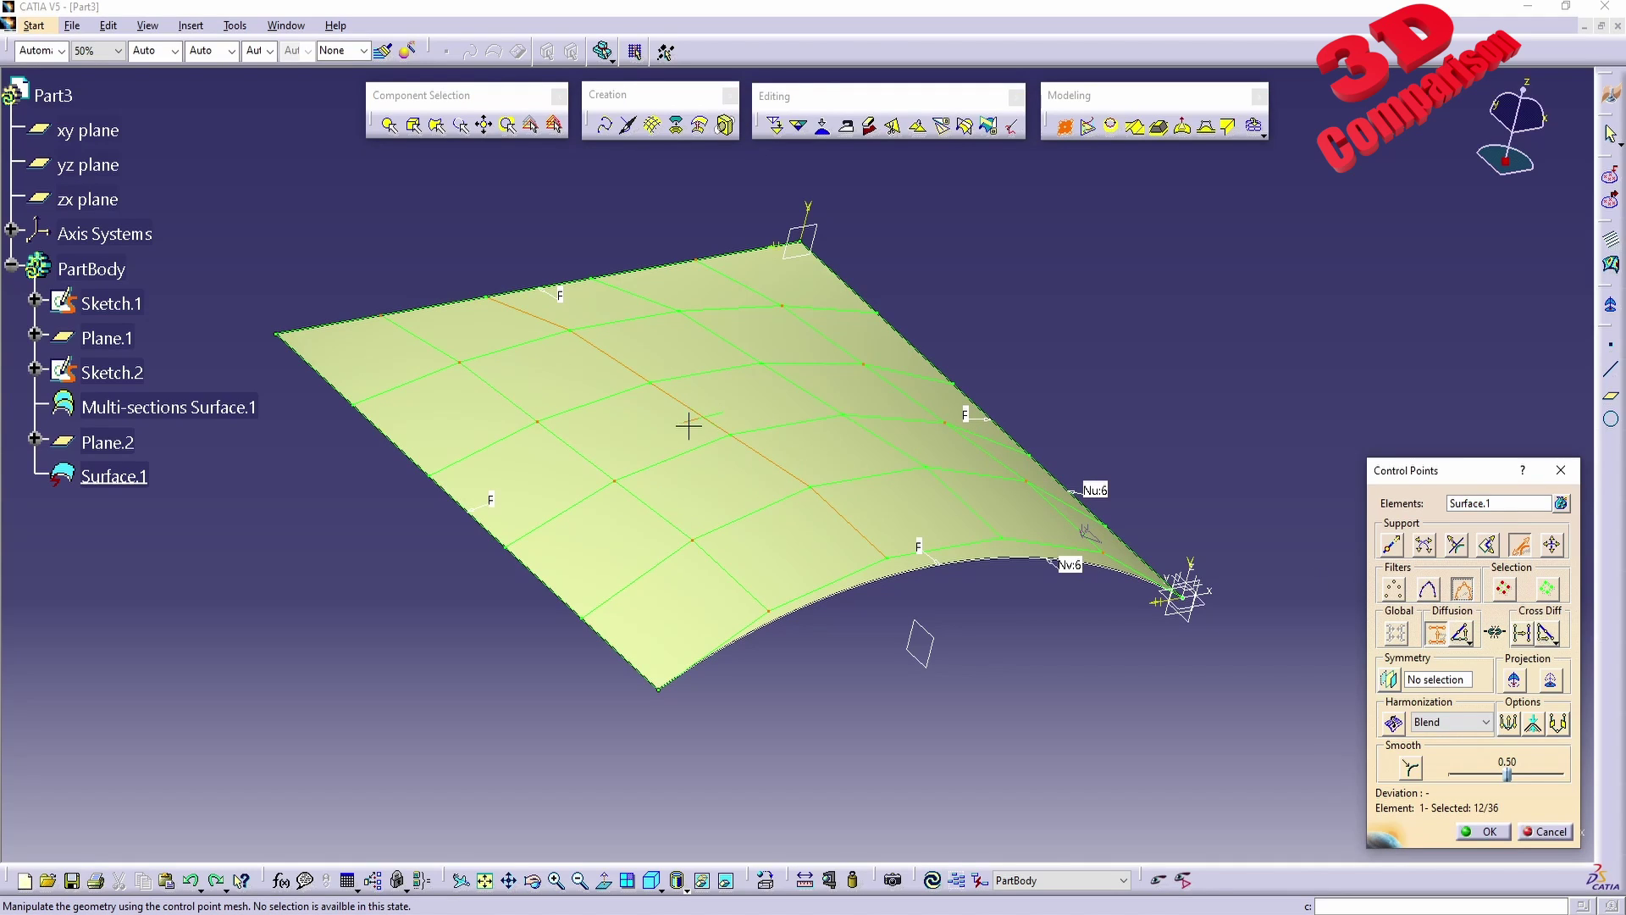
{"action": "left_click", "coordinate": [1503, 588]}
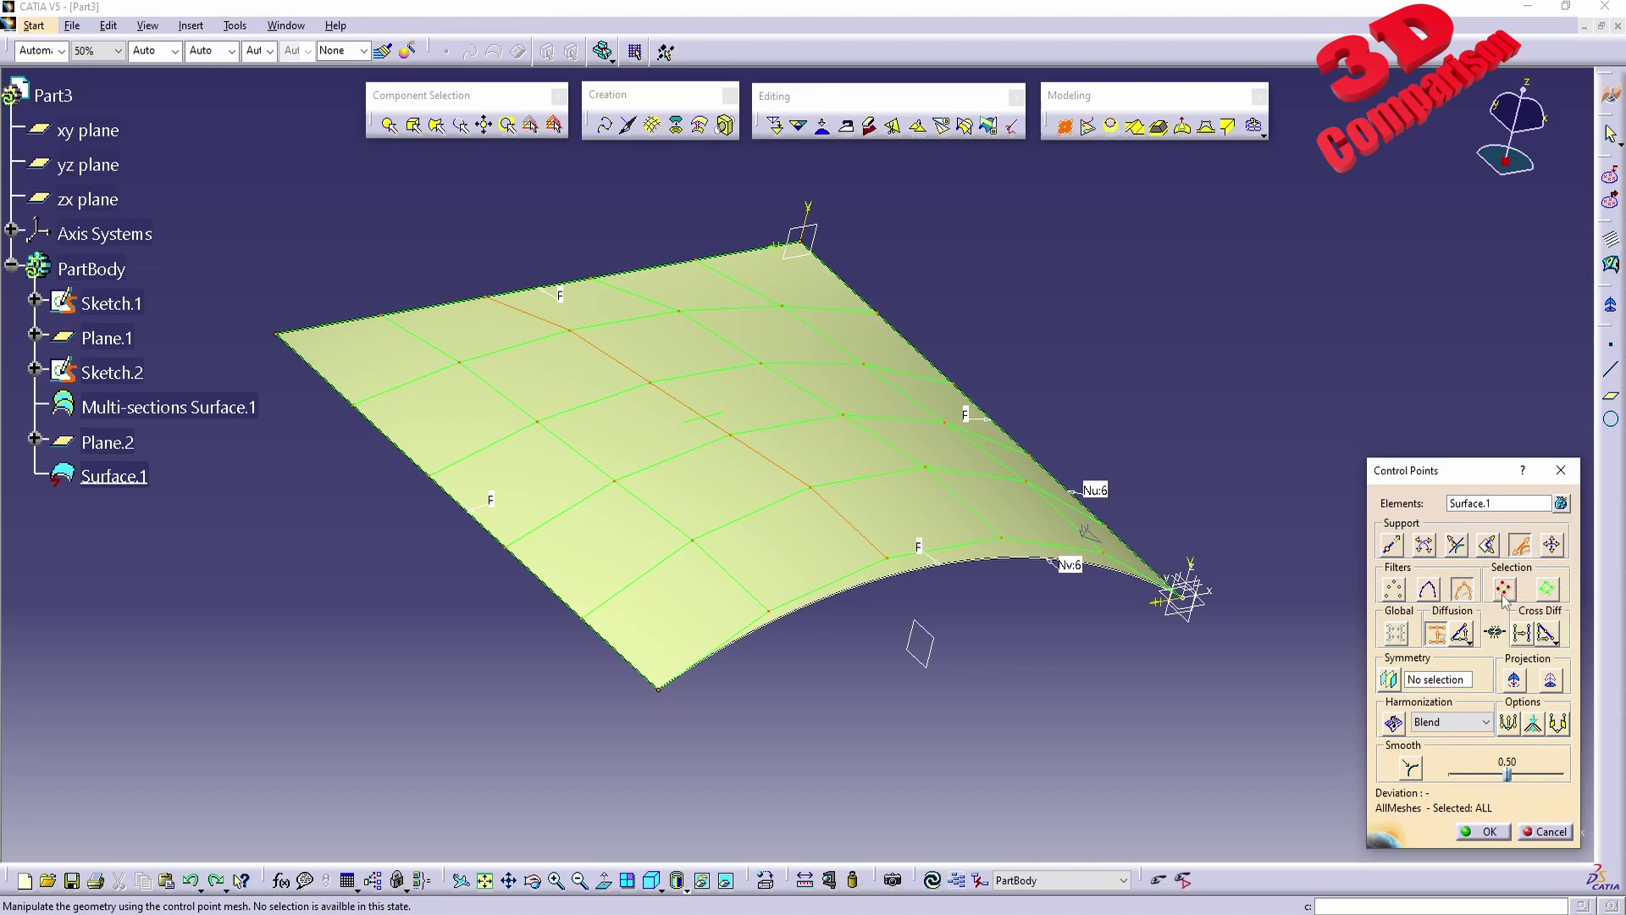
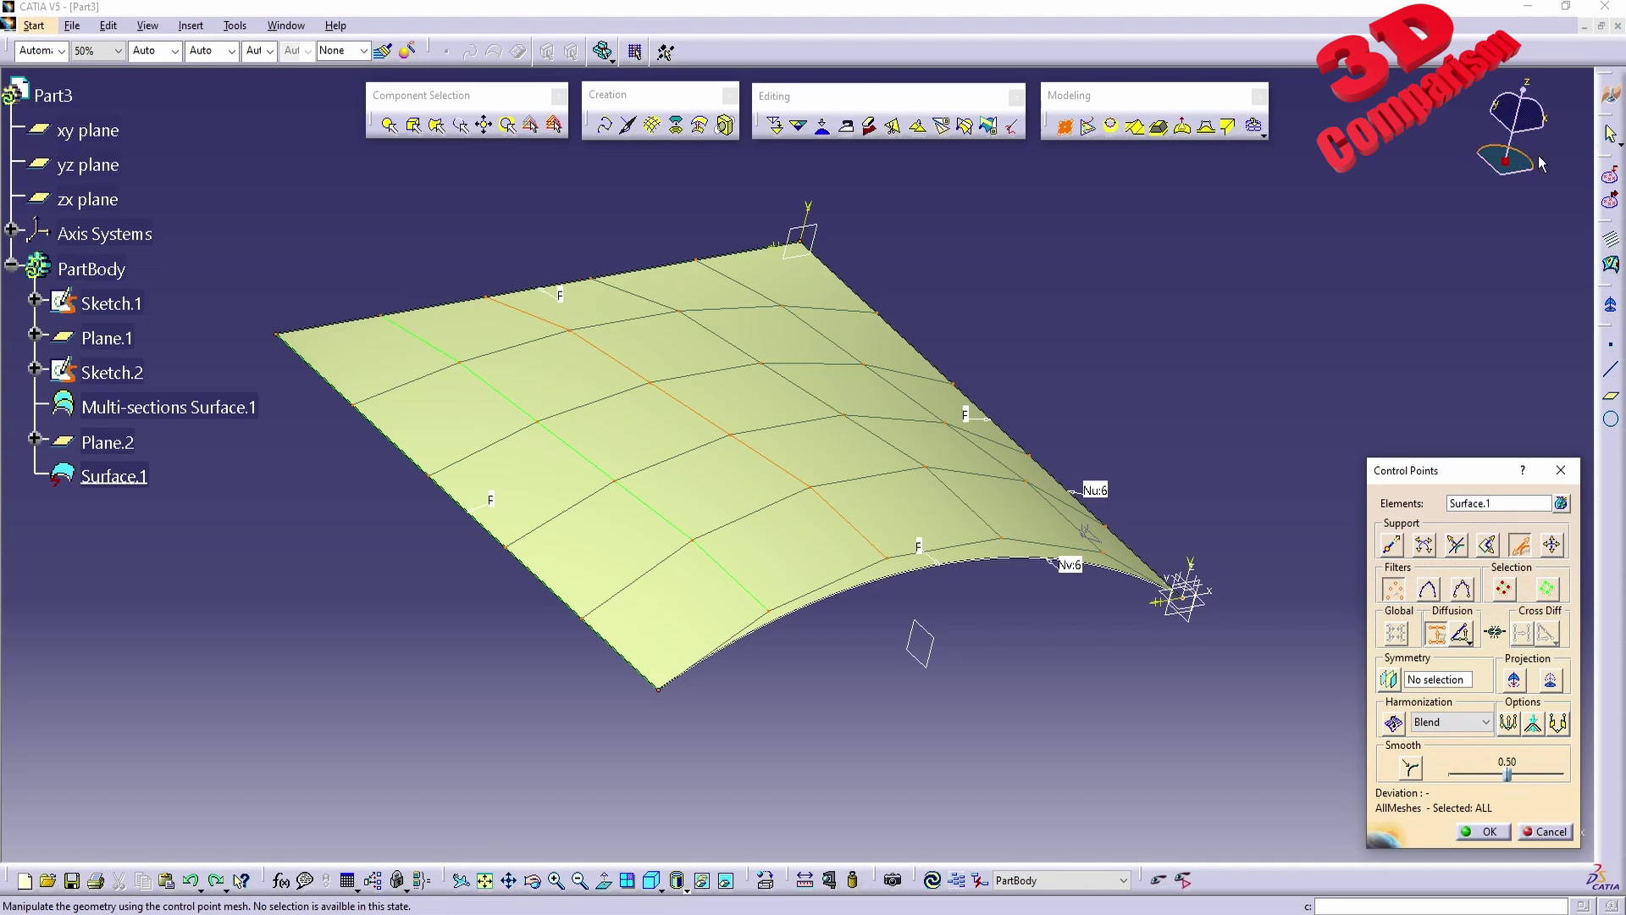
- With the Normal to compass support and mesh-only filter, raise the crosswise mesh line next to the arc edge above the surface
{"action": "left_click", "coordinate": [1398, 547]}
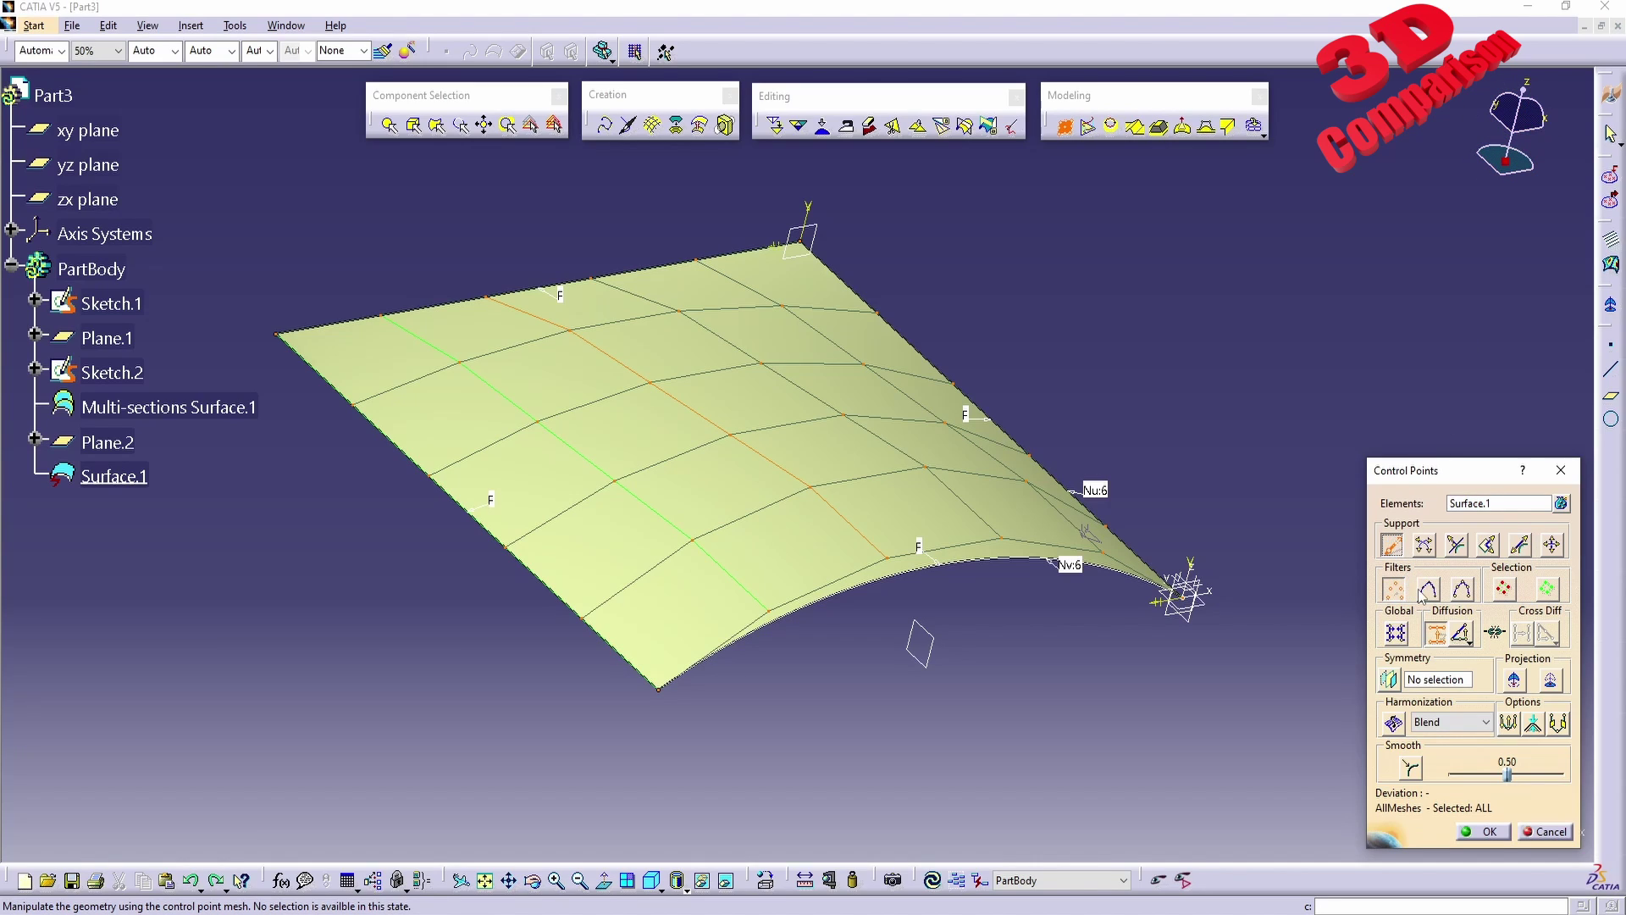
{"action": "left_click", "coordinate": [1427, 590]}
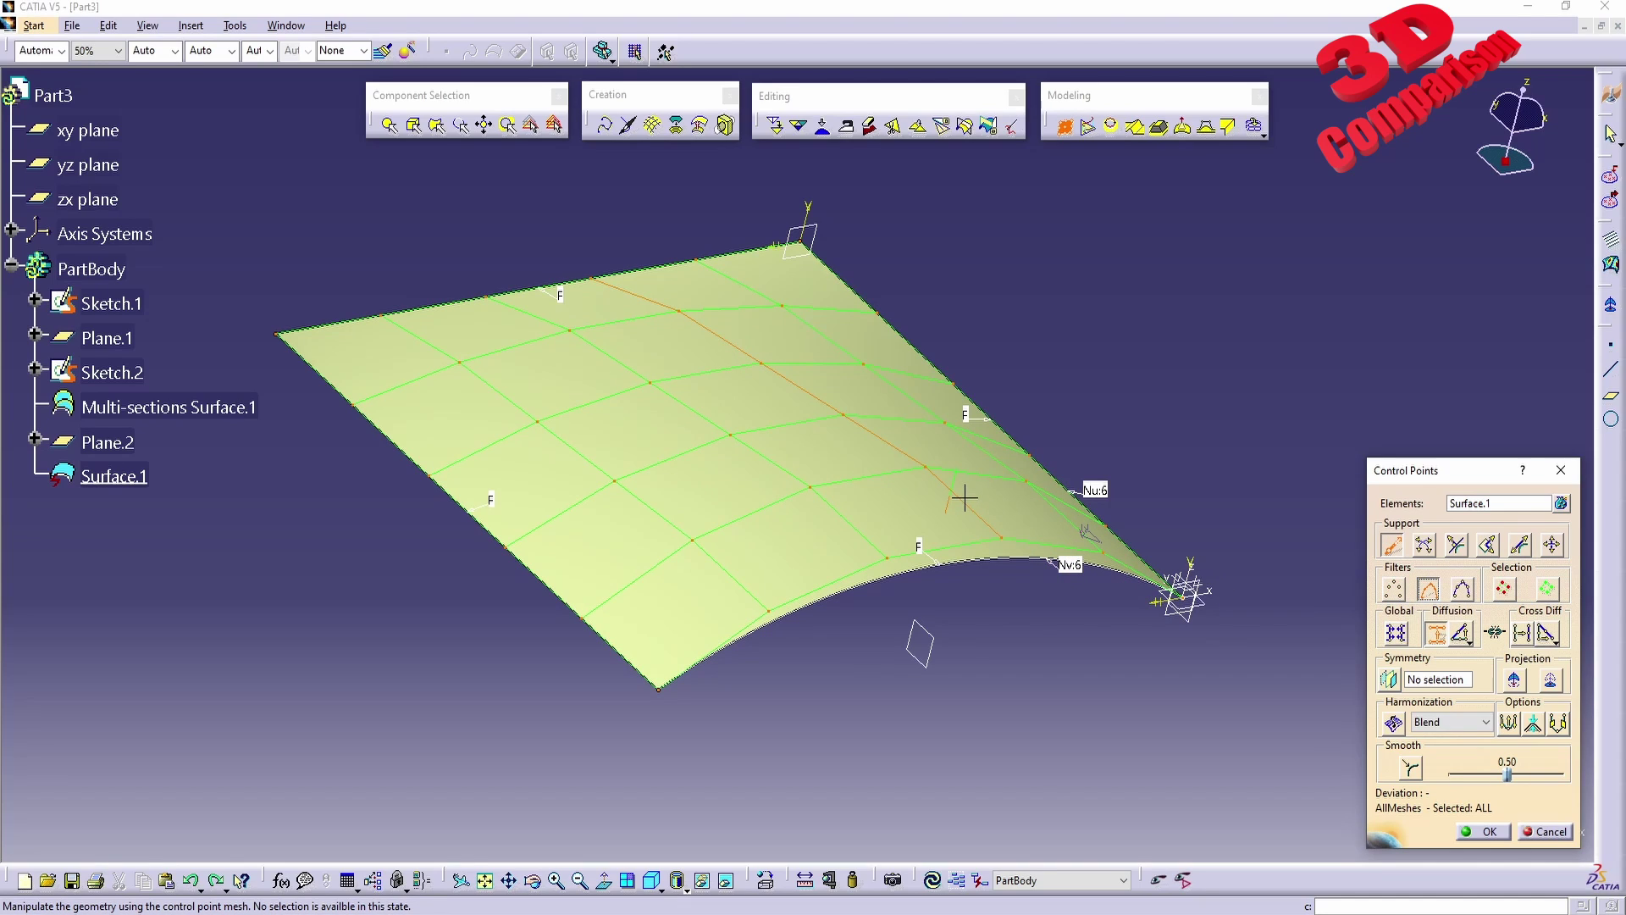
{"action": "left_click", "coordinate": [874, 480]}
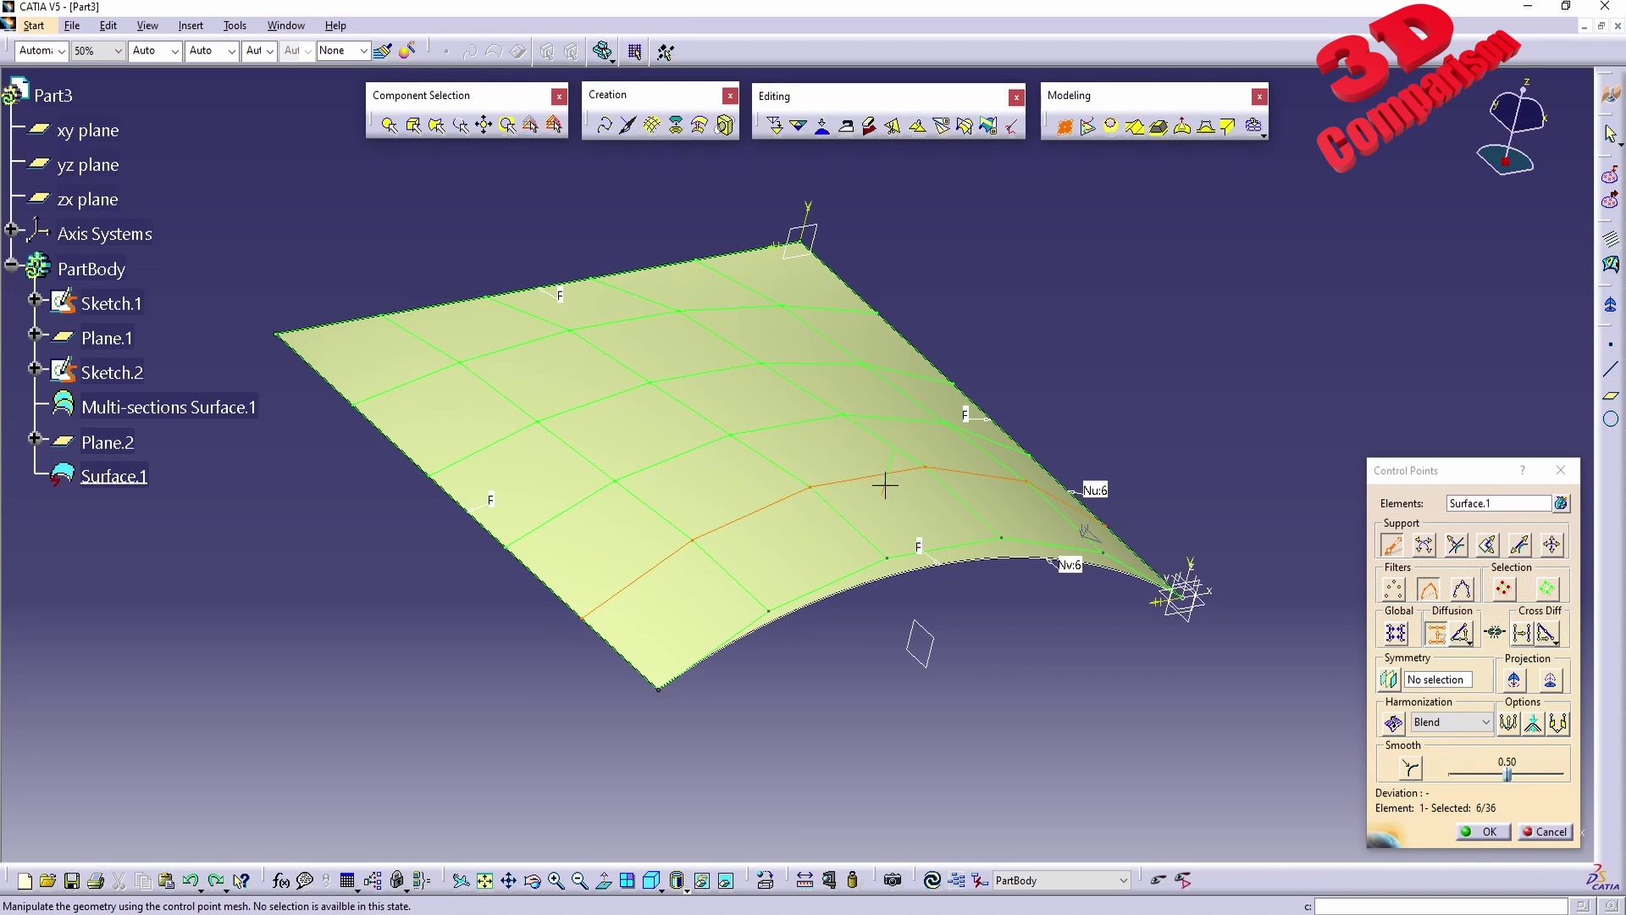
{"action": "left_click_drag", "start_coordinate": [887, 460], "coordinate": [916, 441]}
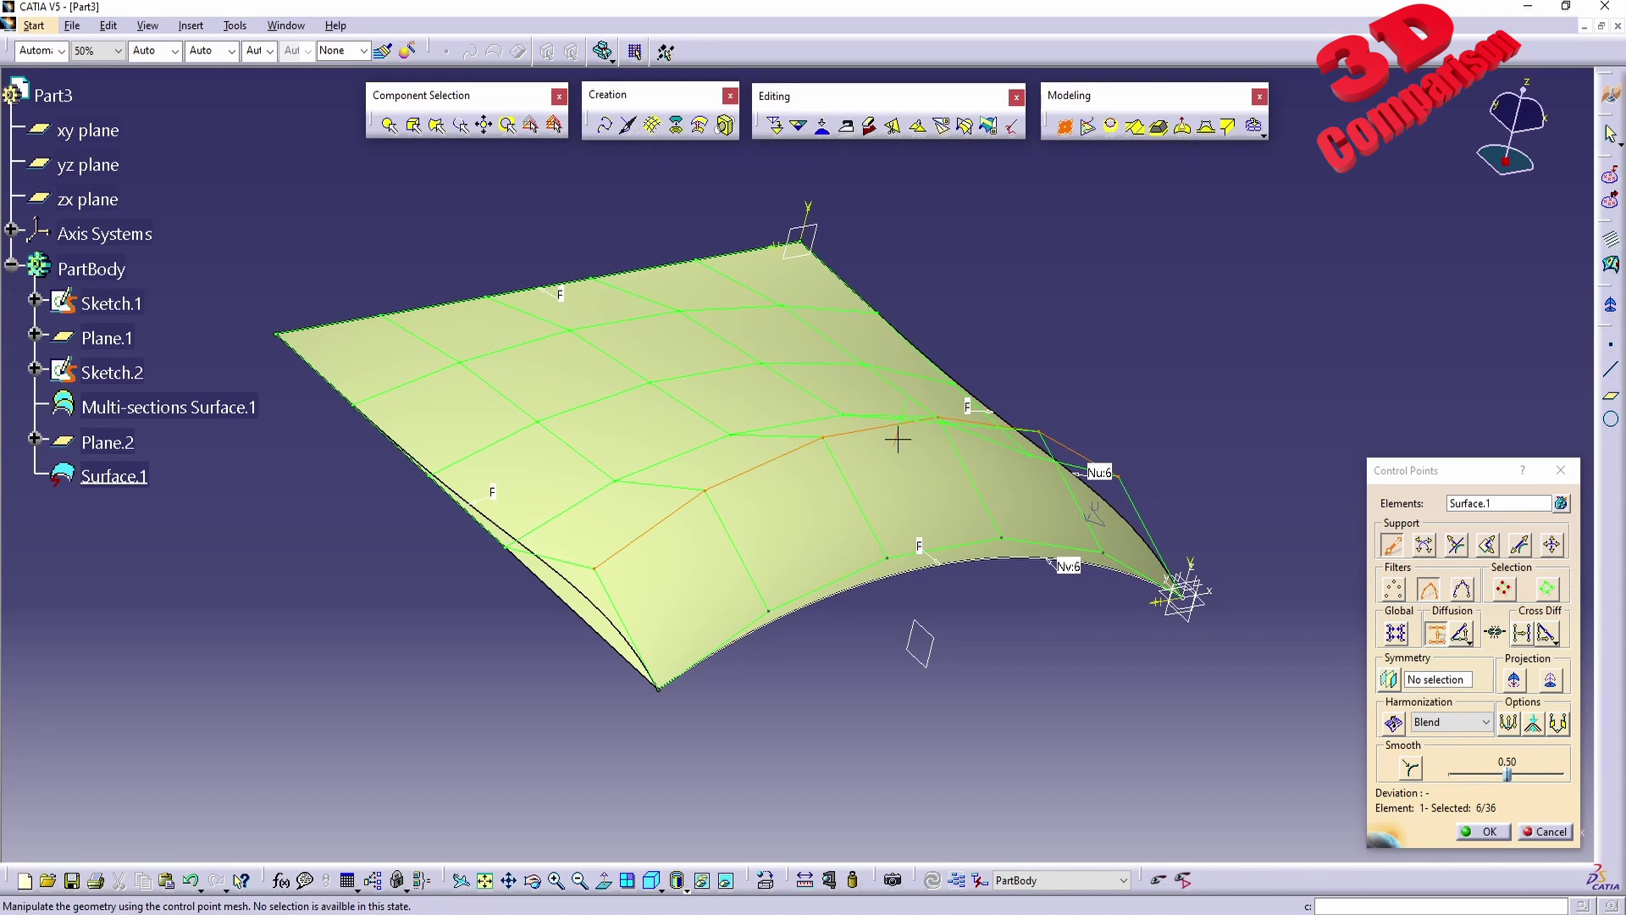
- Try pulling the raised mesh line far below the surface along the compass normal, and undo that move
{"action": "left_click_drag", "start_coordinate": [893, 442], "coordinate": [831, 657]}
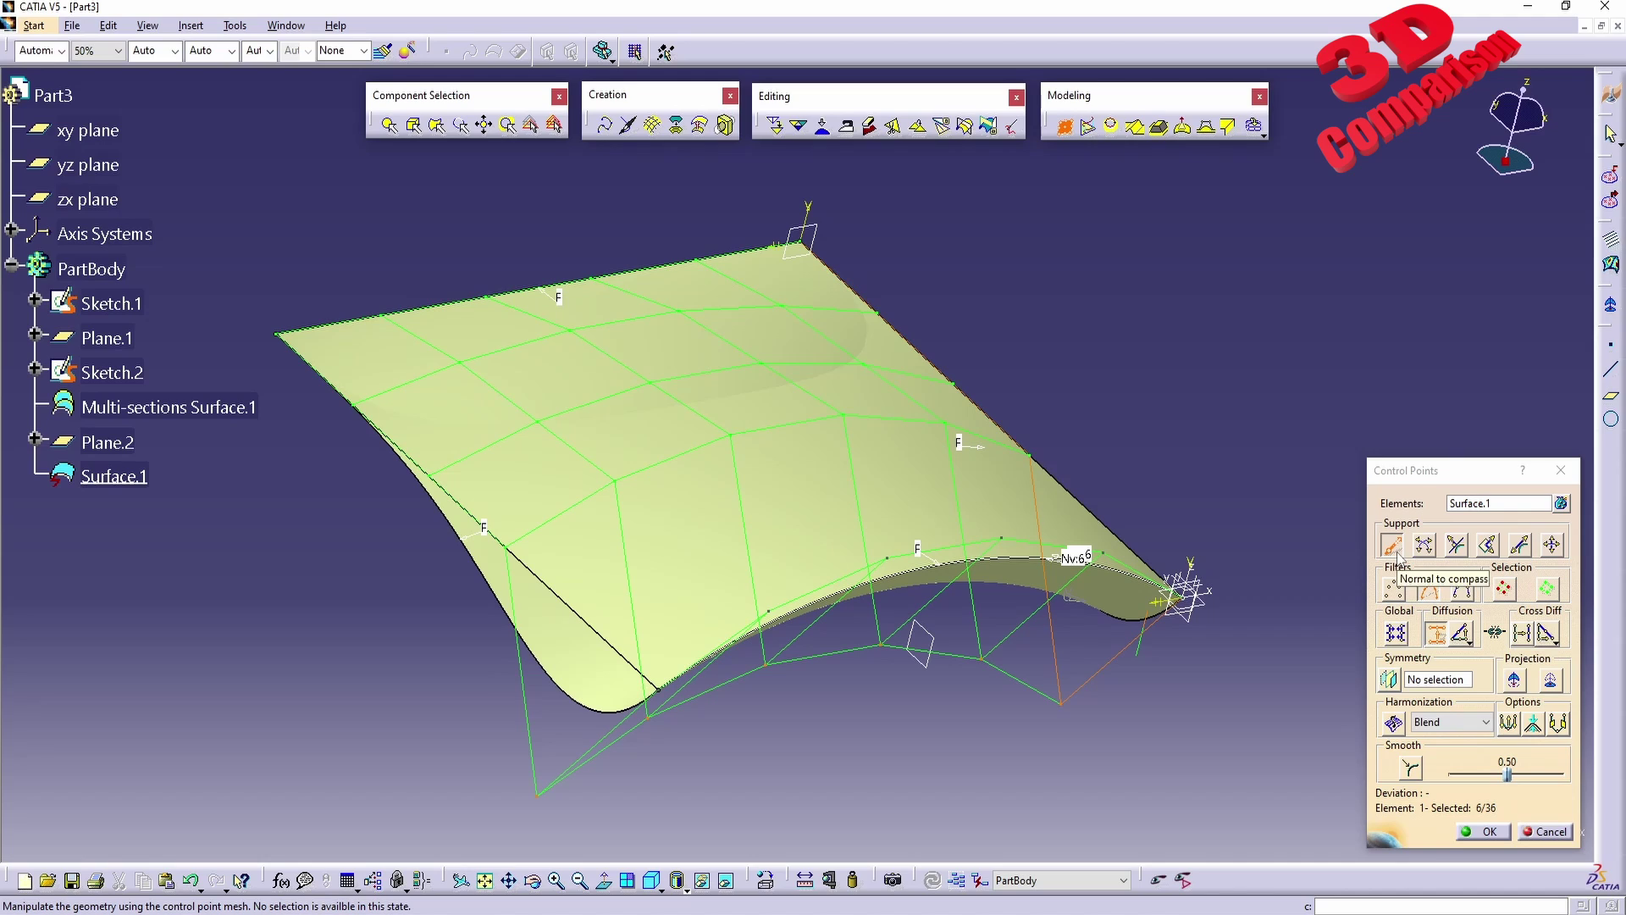
{"action": "key", "text": "ctrl+z"}
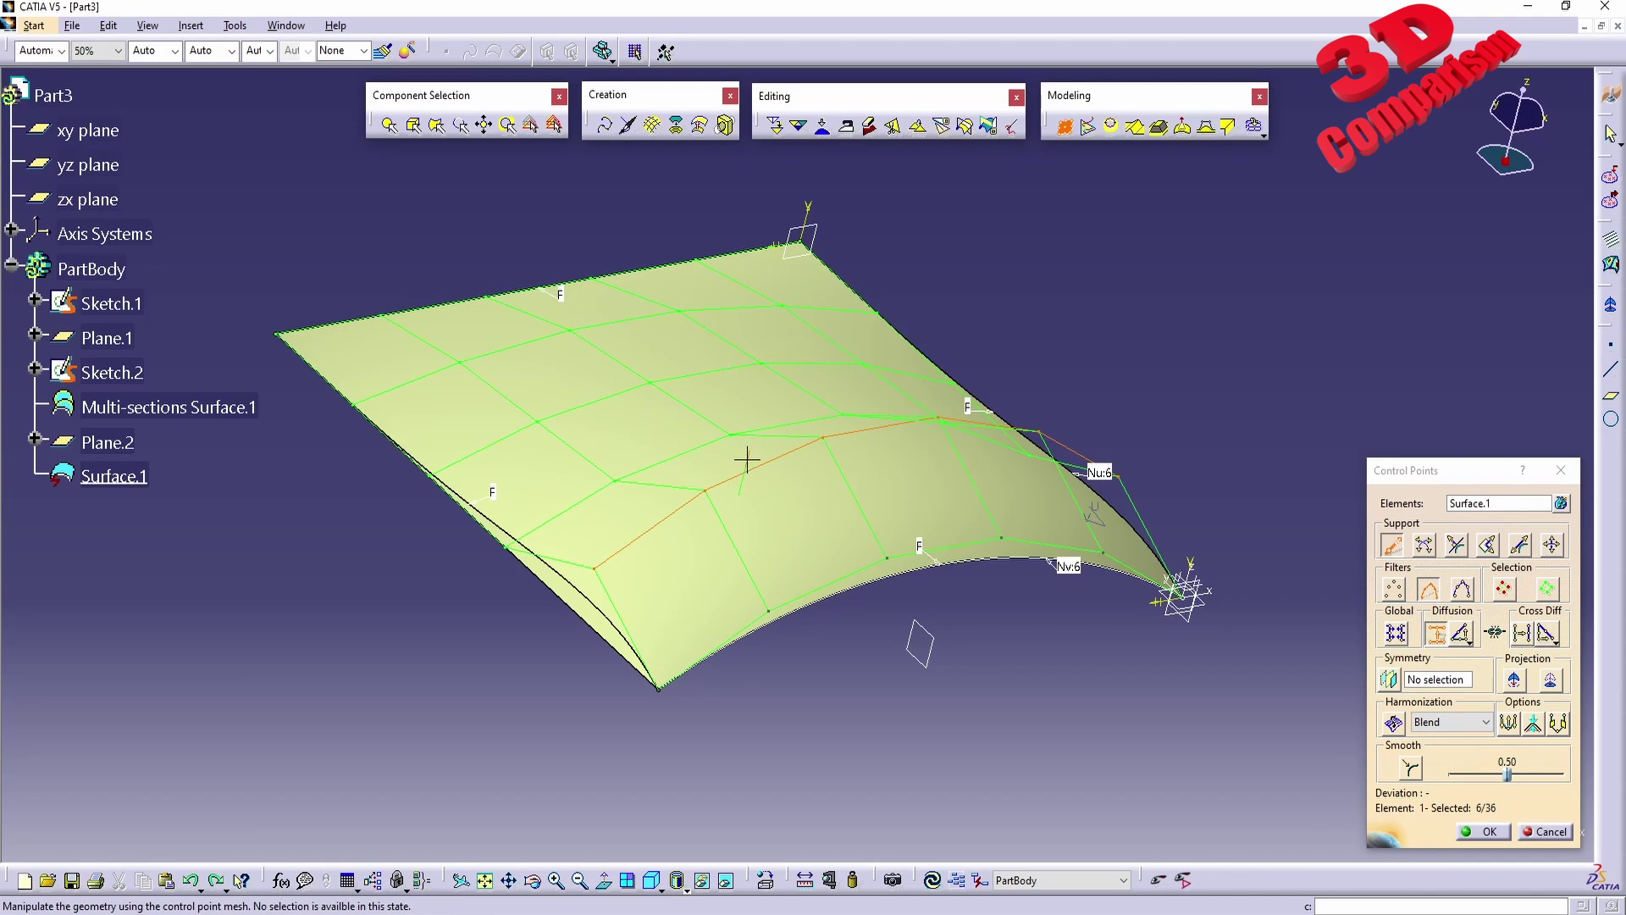
- Try sliding the raised crosswise mesh line with the mesh lines support
{"action": "left_click", "coordinate": [1423, 545]}
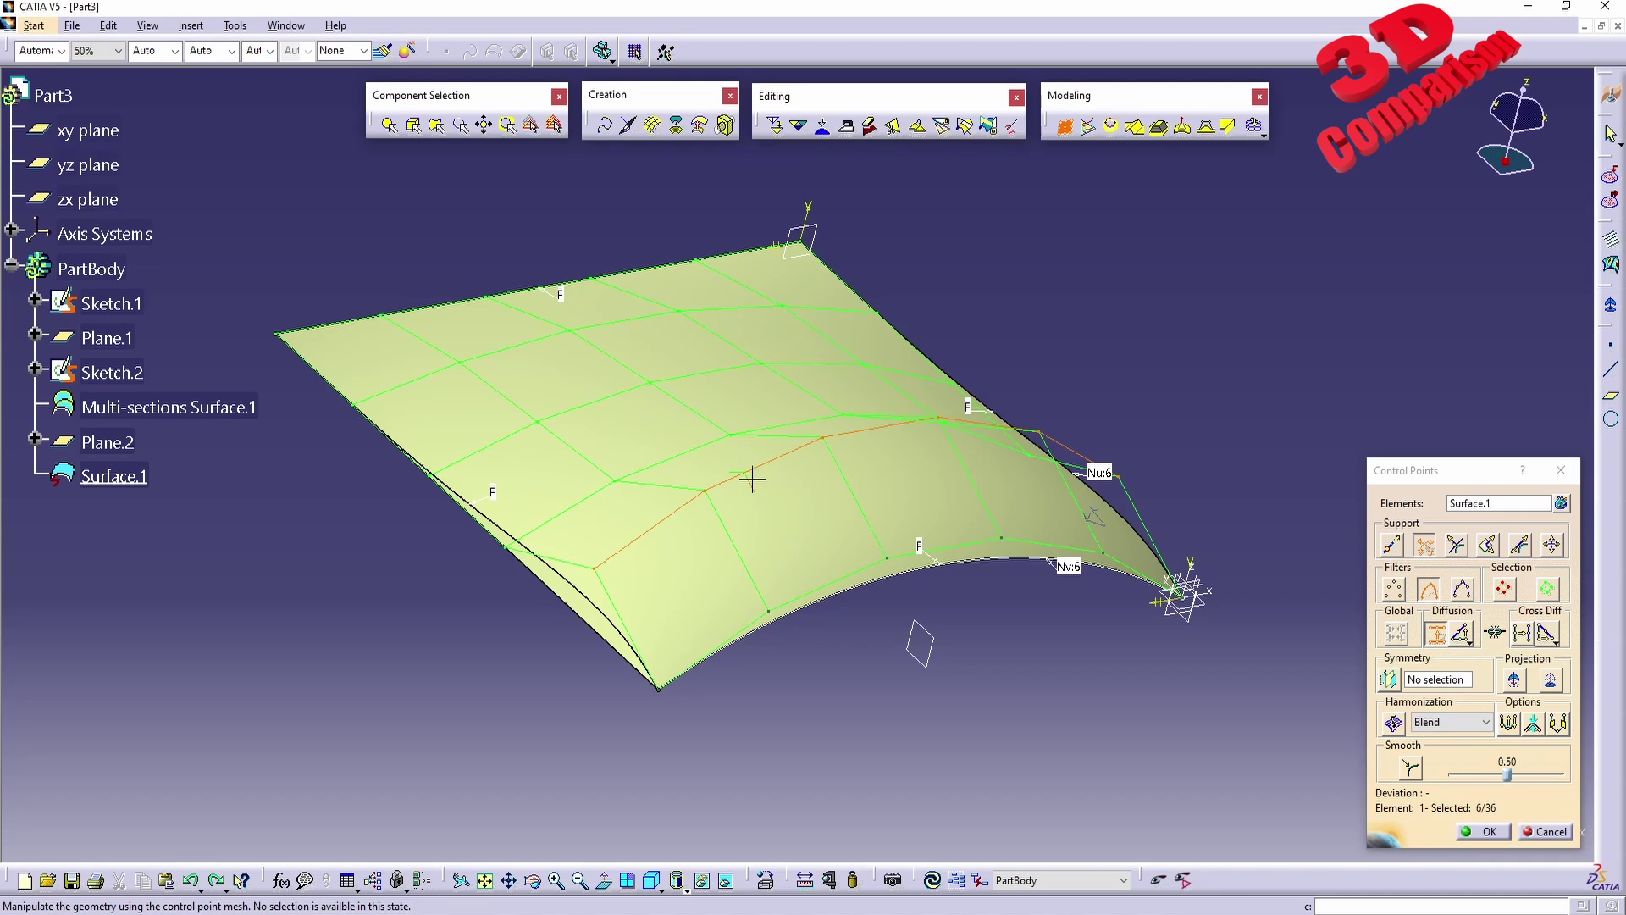
{"action": "left_click_drag", "start_coordinate": [729, 469], "coordinate": [762, 542]}
{"action": "middle_click_drag", "start_coordinate": [688, 584], "coordinate": [988, 437]}
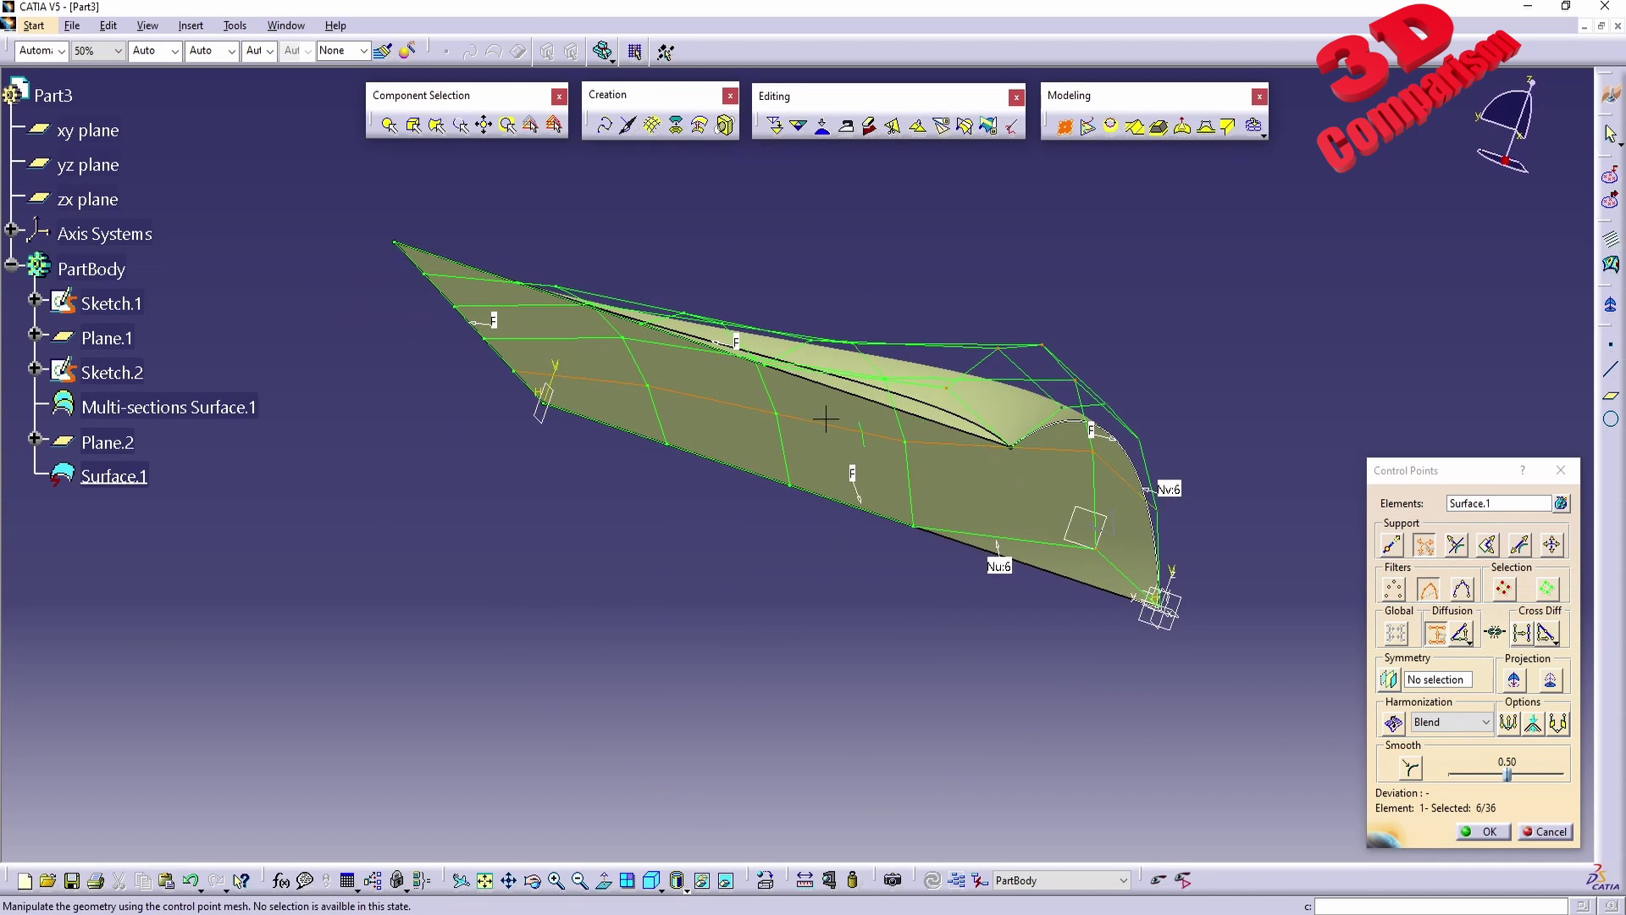
{"action": "middle_click_drag", "start_coordinate": [760, 370], "coordinate": [699, 615]}
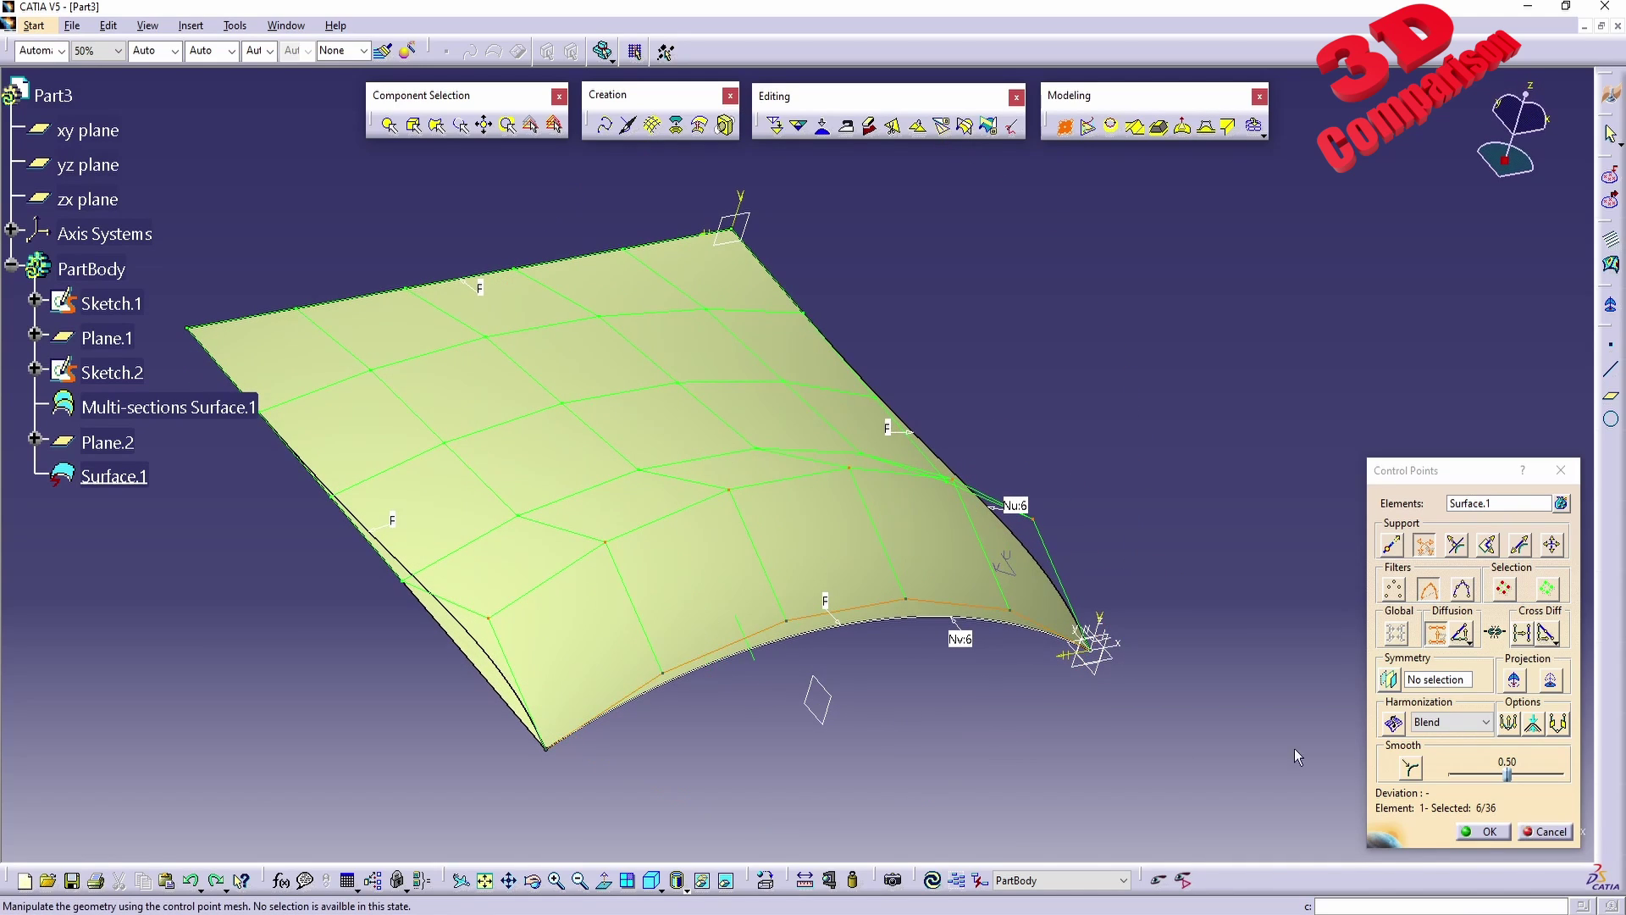
- Move the raised crosswise mesh line well outward from the surface using the local normals support
{"action": "left_click", "coordinate": [1456, 547]}
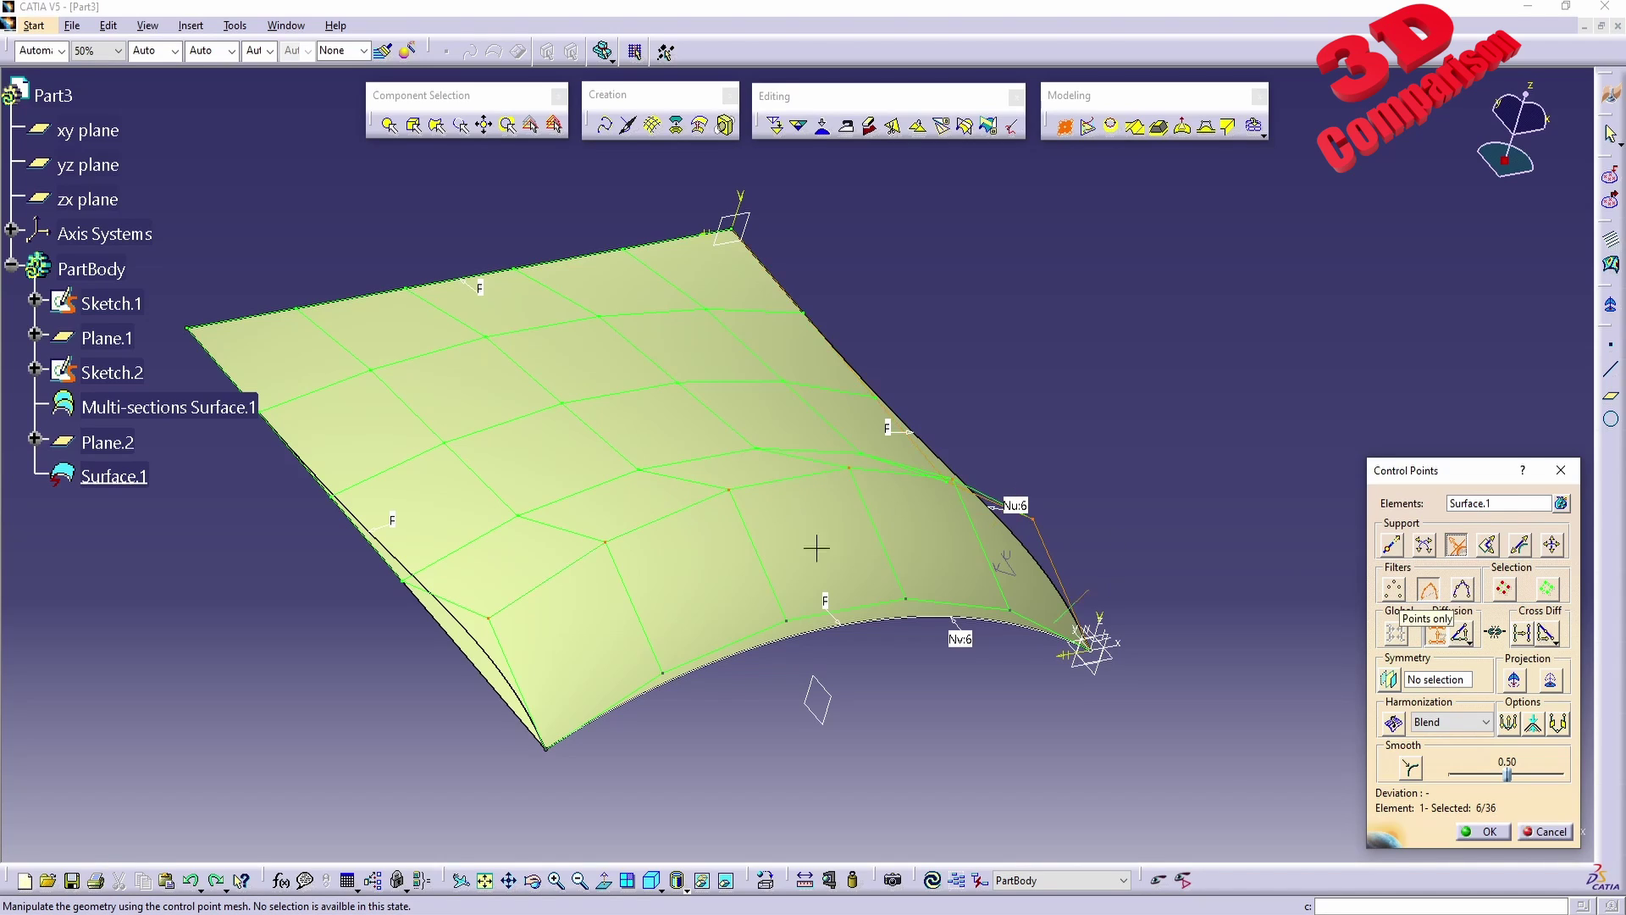
{"action": "left_click", "coordinate": [682, 508]}
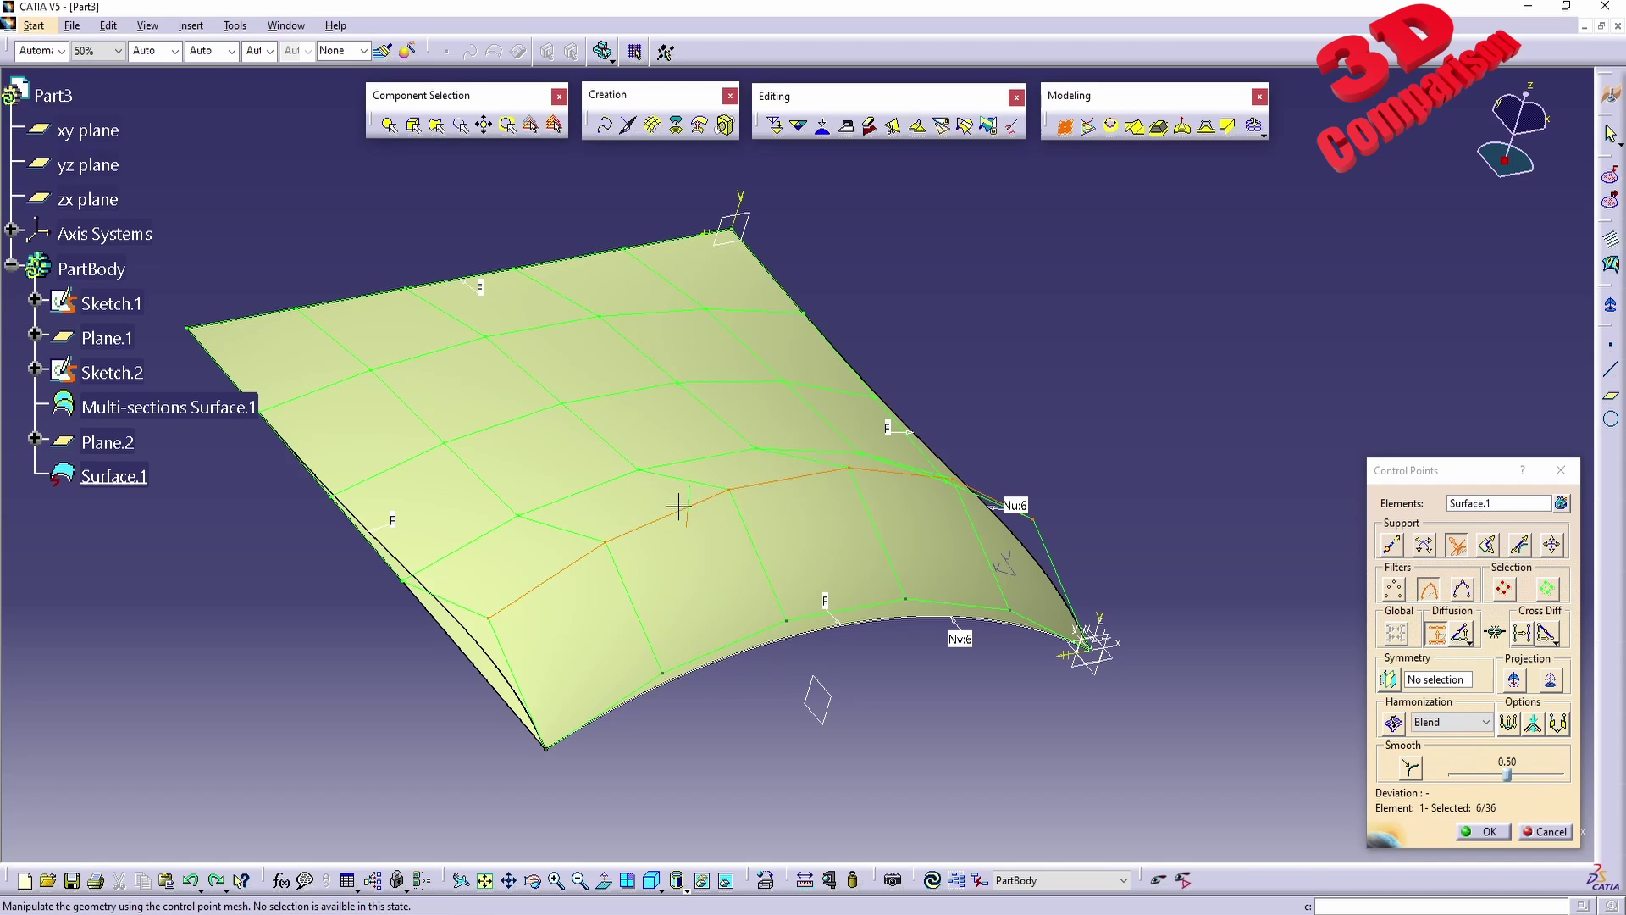
{"action": "left_click_drag", "start_coordinate": [691, 500], "coordinate": [1040, 508]}
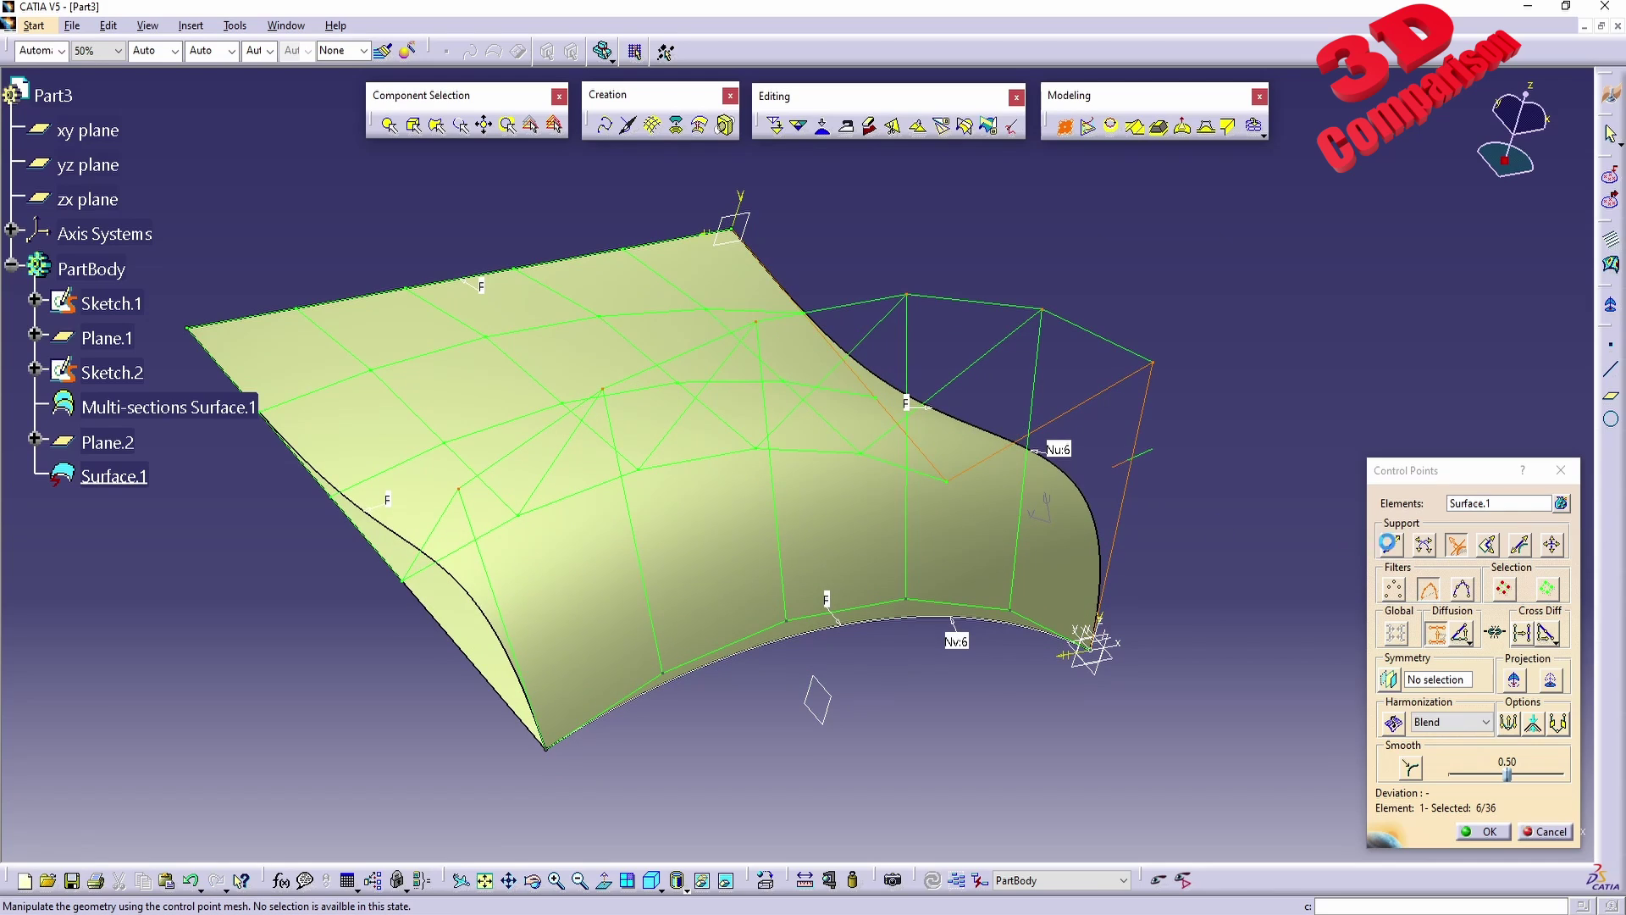
- Shift the raised crosswise mesh line within the compass plane, and move it again using the local tangents support
{"action": "left_click", "coordinate": [1489, 545]}
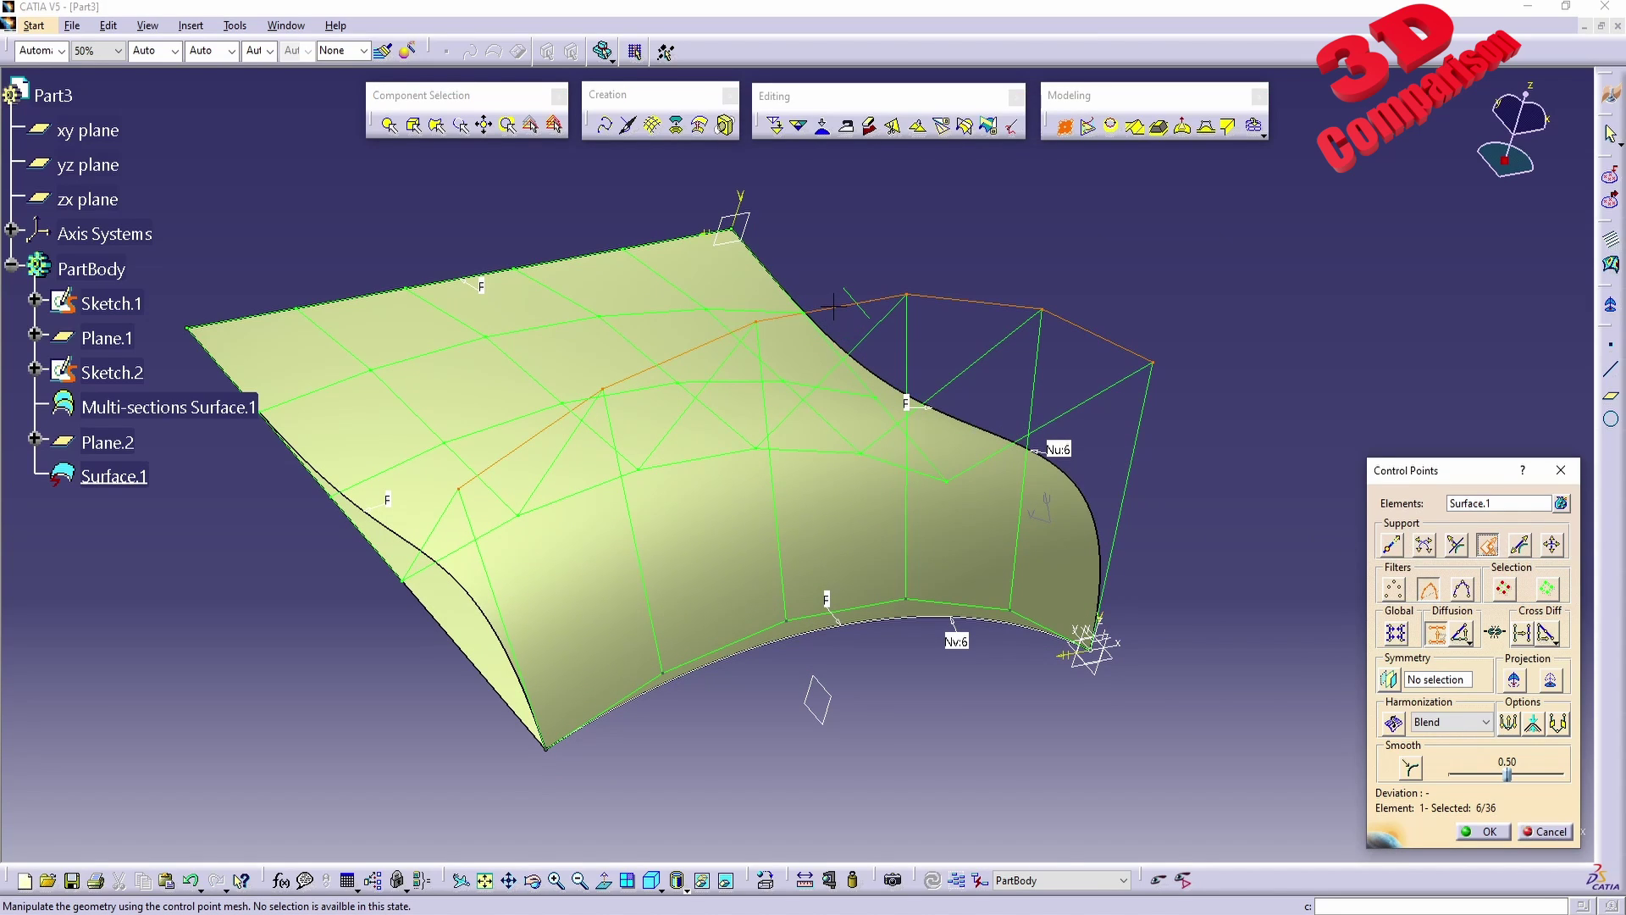
{"action": "left_click_drag", "start_coordinate": [833, 306], "coordinate": [1100, 463]}
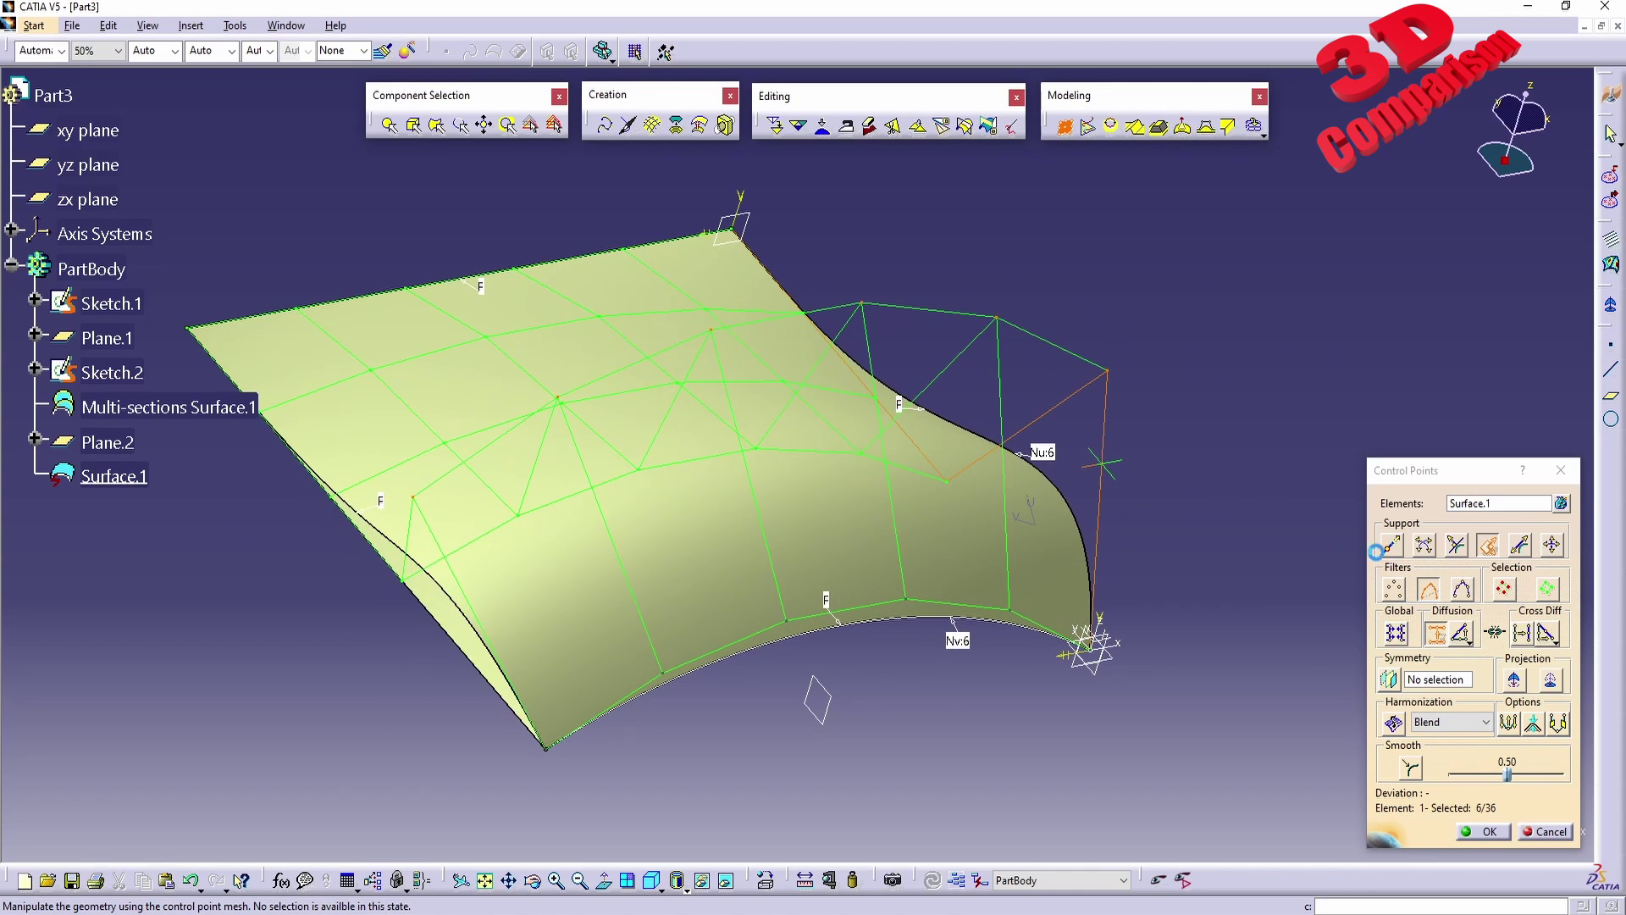
{"action": "left_click", "coordinate": [1520, 546]}
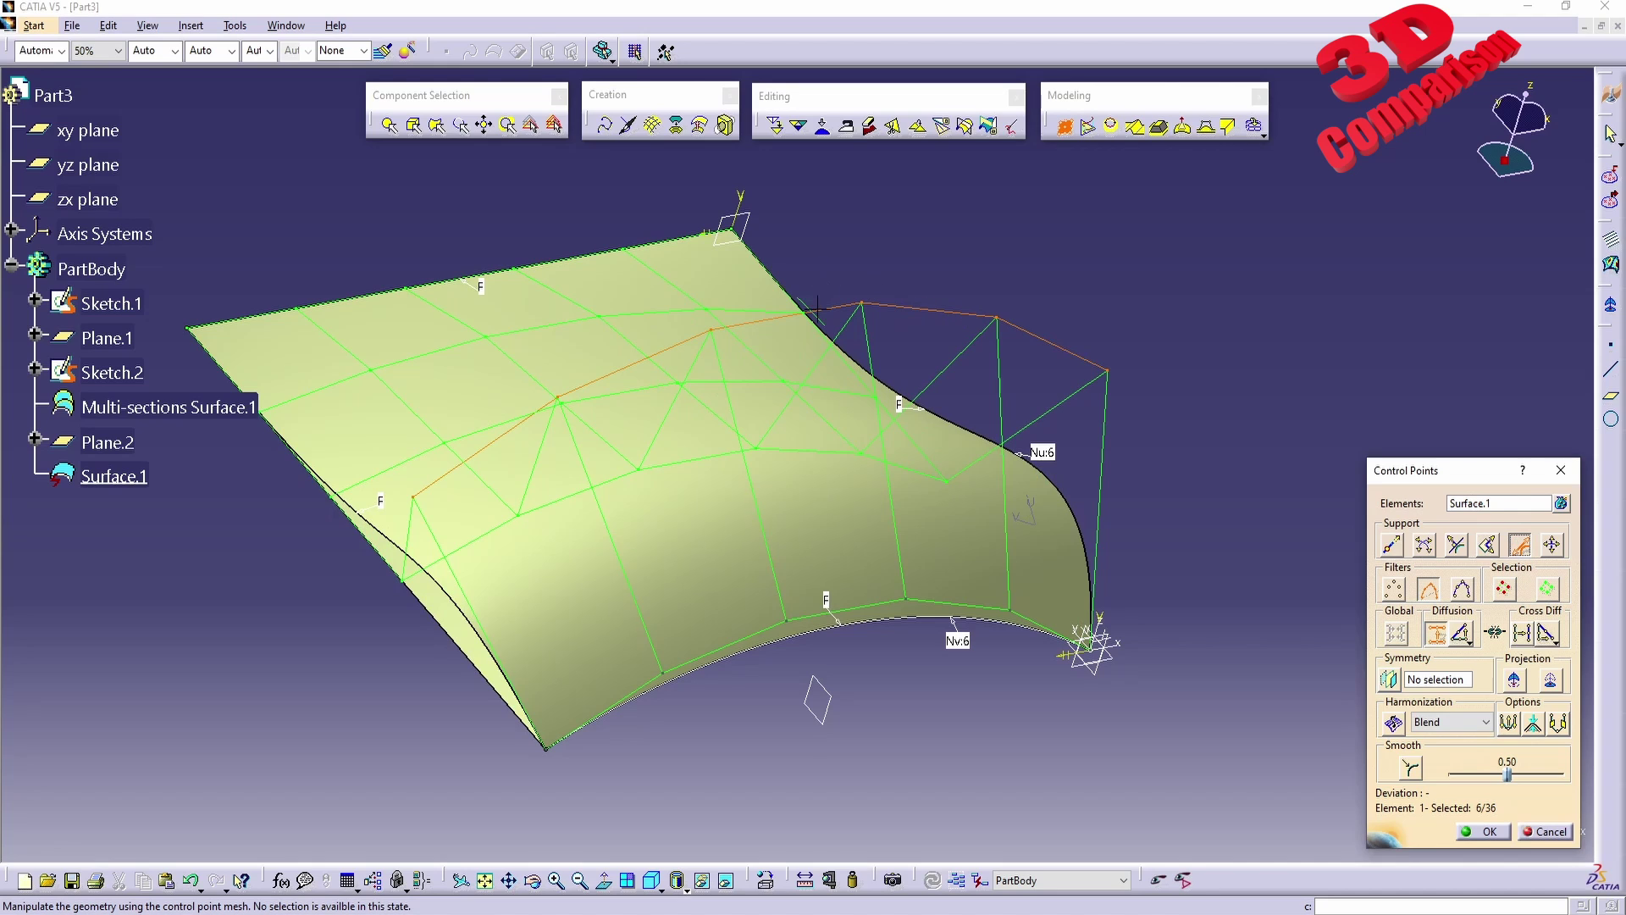
{"action": "left_click_drag", "start_coordinate": [821, 317], "coordinate": [864, 374]}
{"action": "middle_click_drag", "start_coordinate": [864, 374], "coordinate": [1018, 294]}
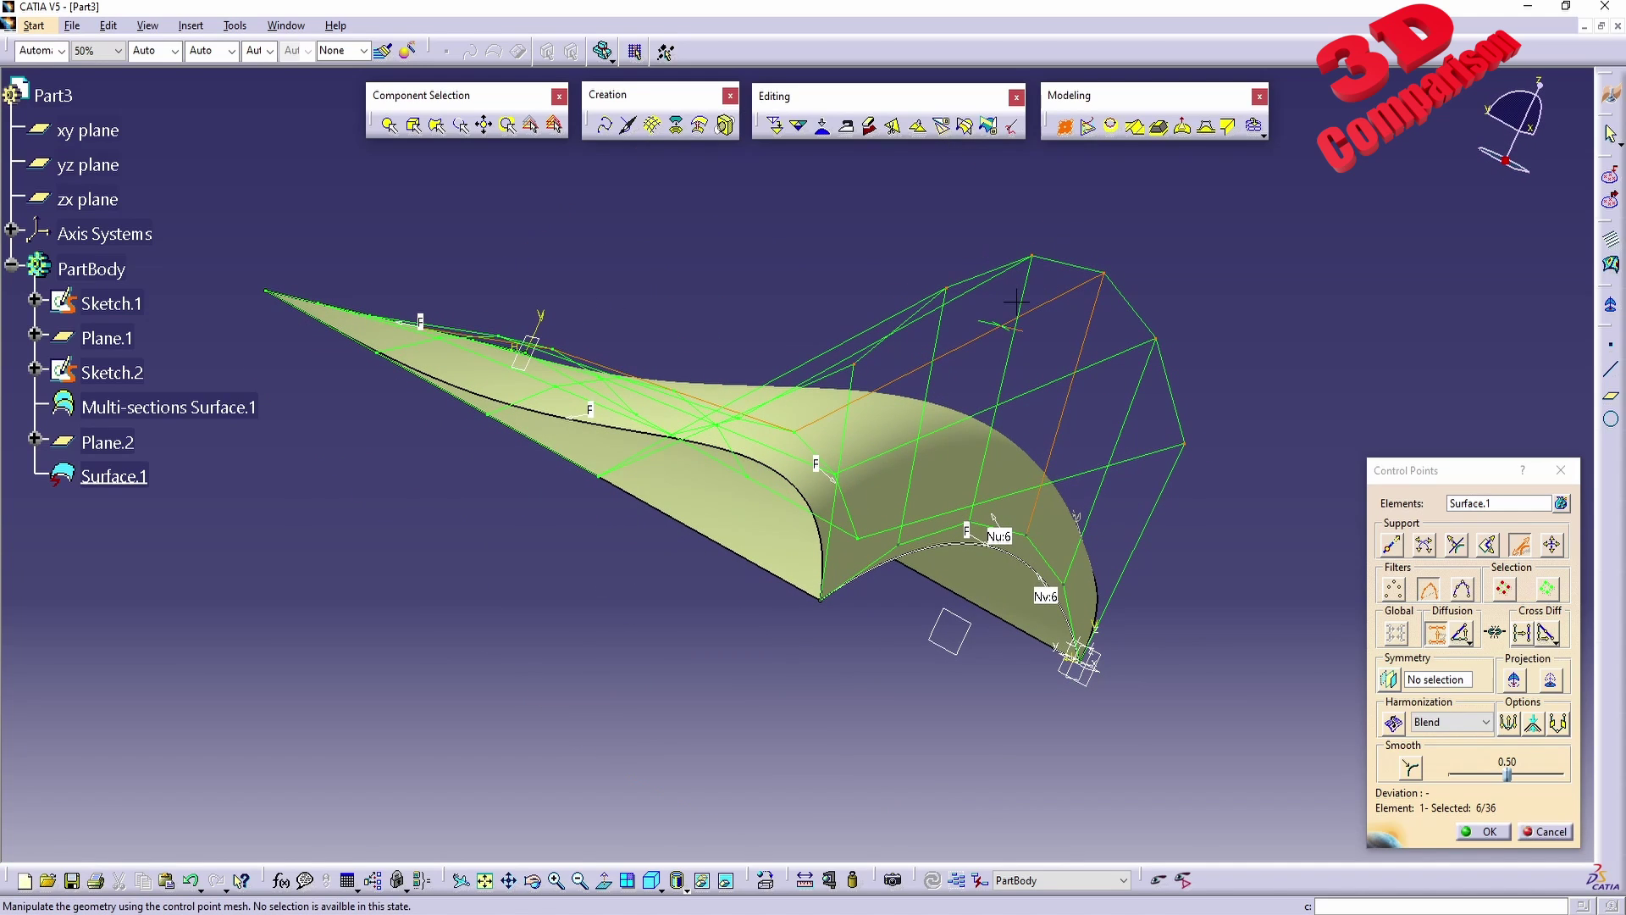
- Using the Screen Plane support, pull the raised crosswise mesh line far down below the surface
{"action": "left_click", "coordinate": [1555, 545]}
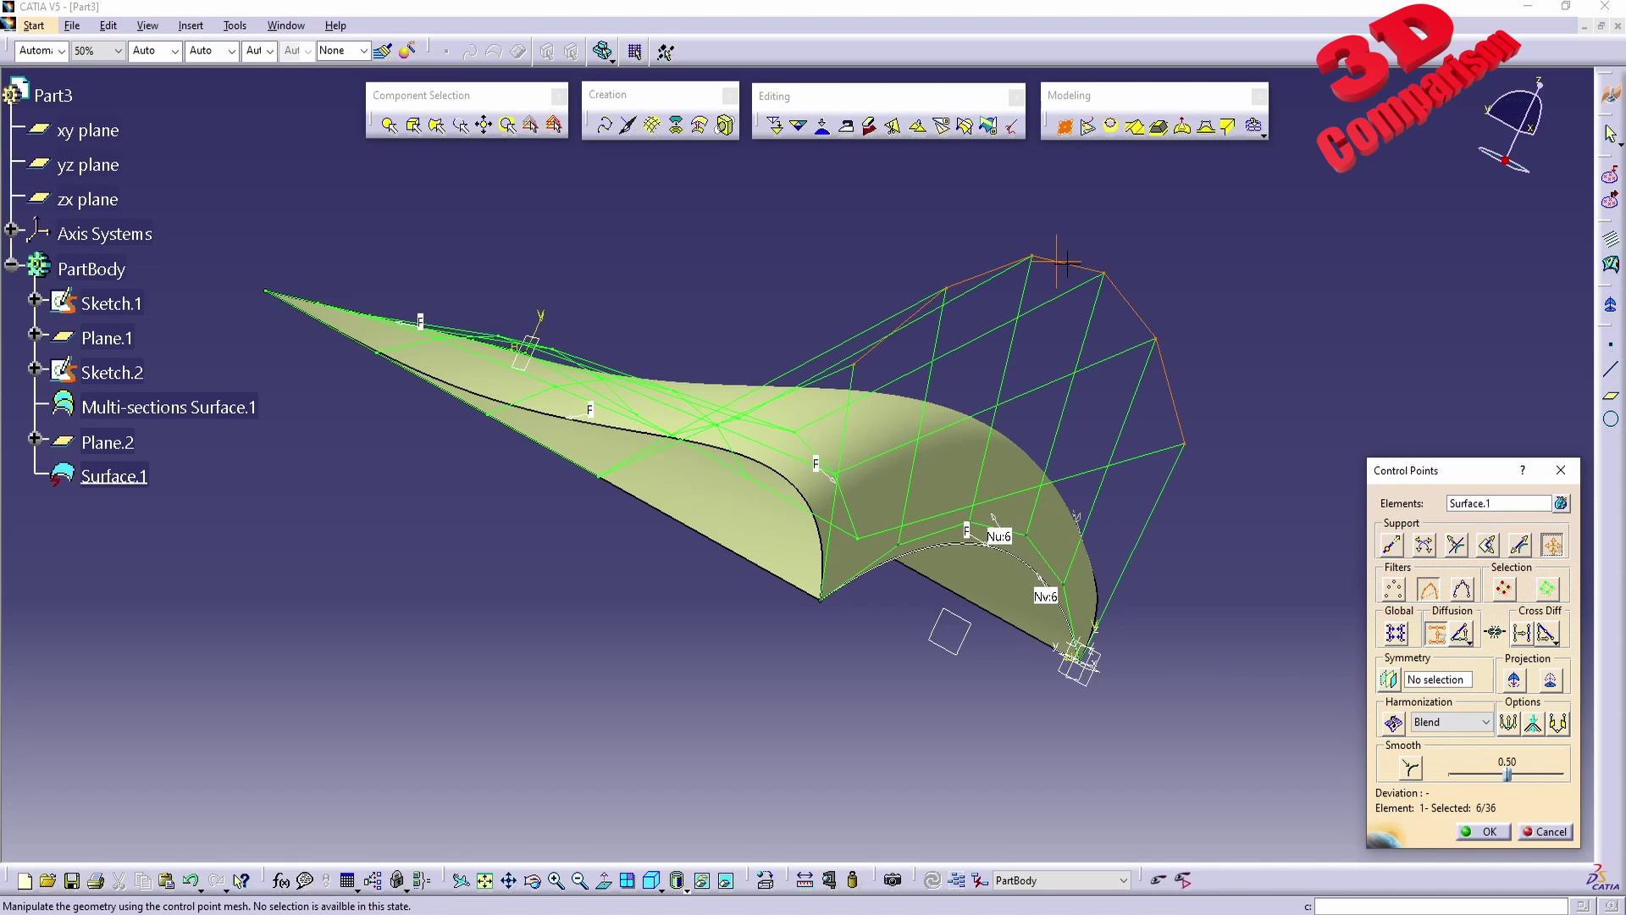
{"action": "left_click_drag", "start_coordinate": [1066, 263], "coordinate": [947, 742]}
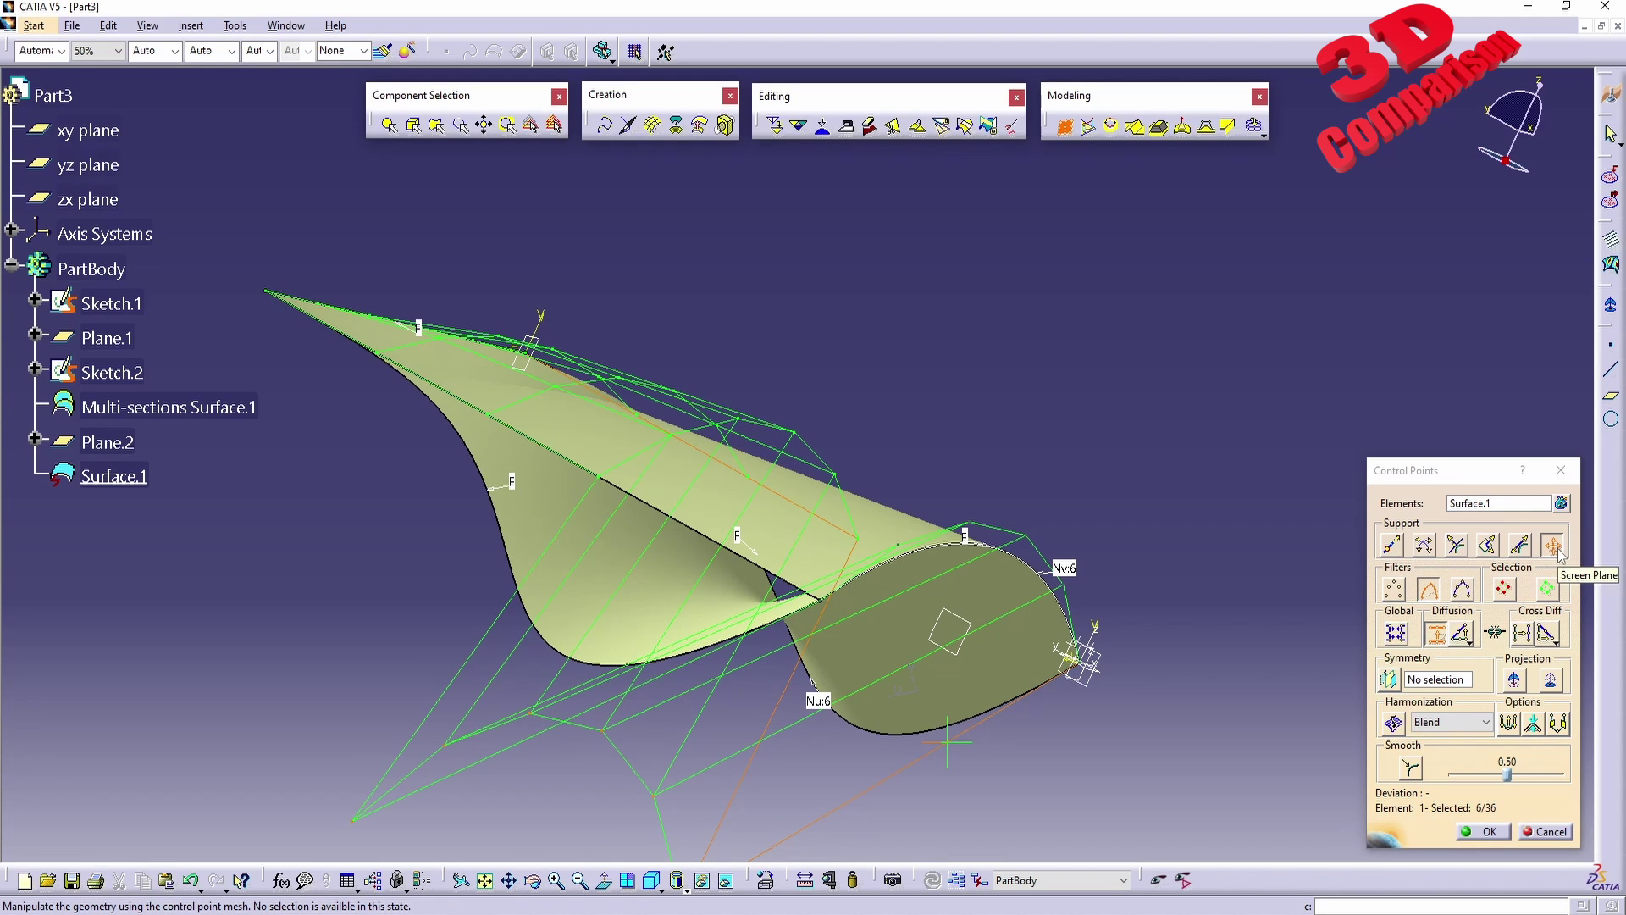
- Enable symmetry for the deformation, using the mid plane Plane.2 as the symmetry plane
{"action": "middle_click_drag", "start_coordinate": [974, 593], "coordinate": [755, 436]}
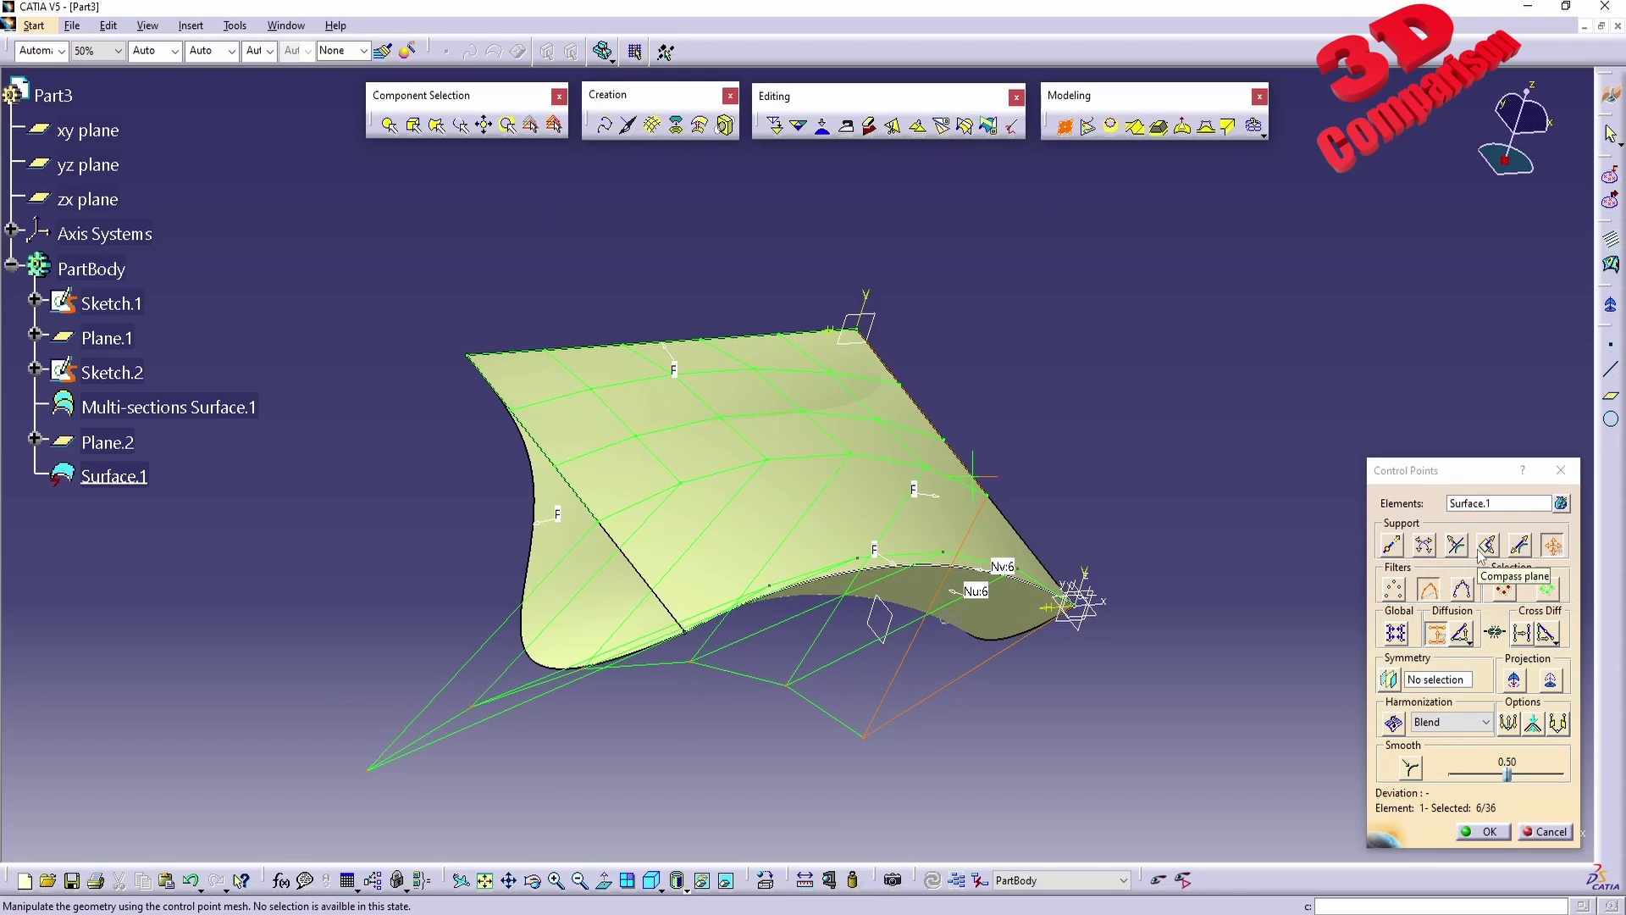
{"action": "left_click", "coordinate": [1388, 679]}
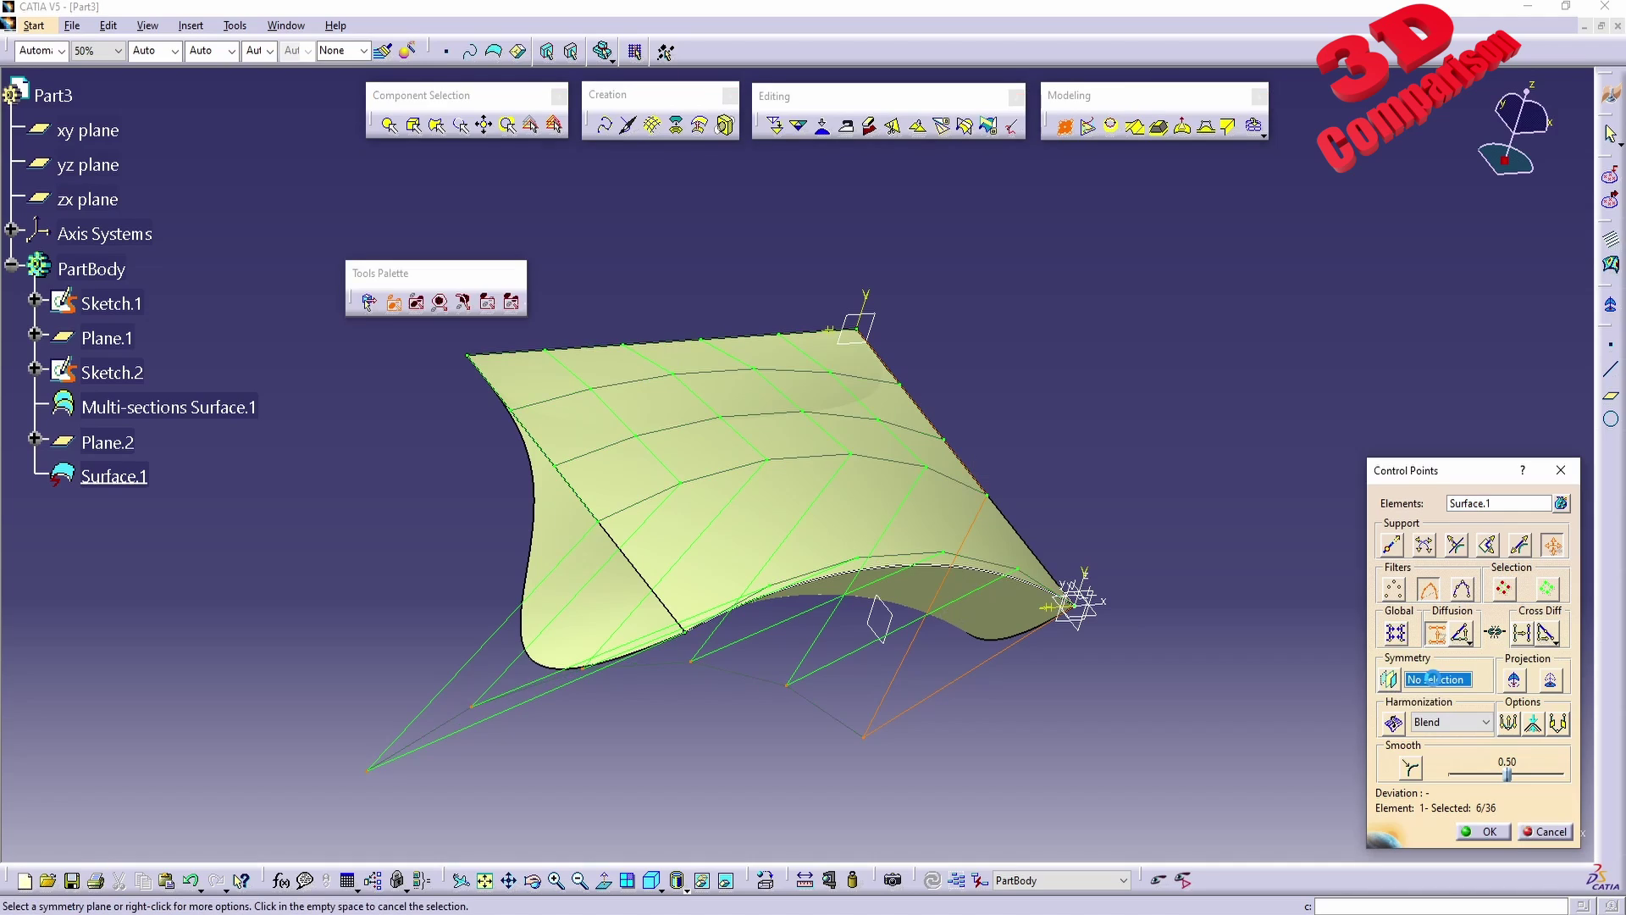
{"action": "left_click", "coordinate": [898, 615]}
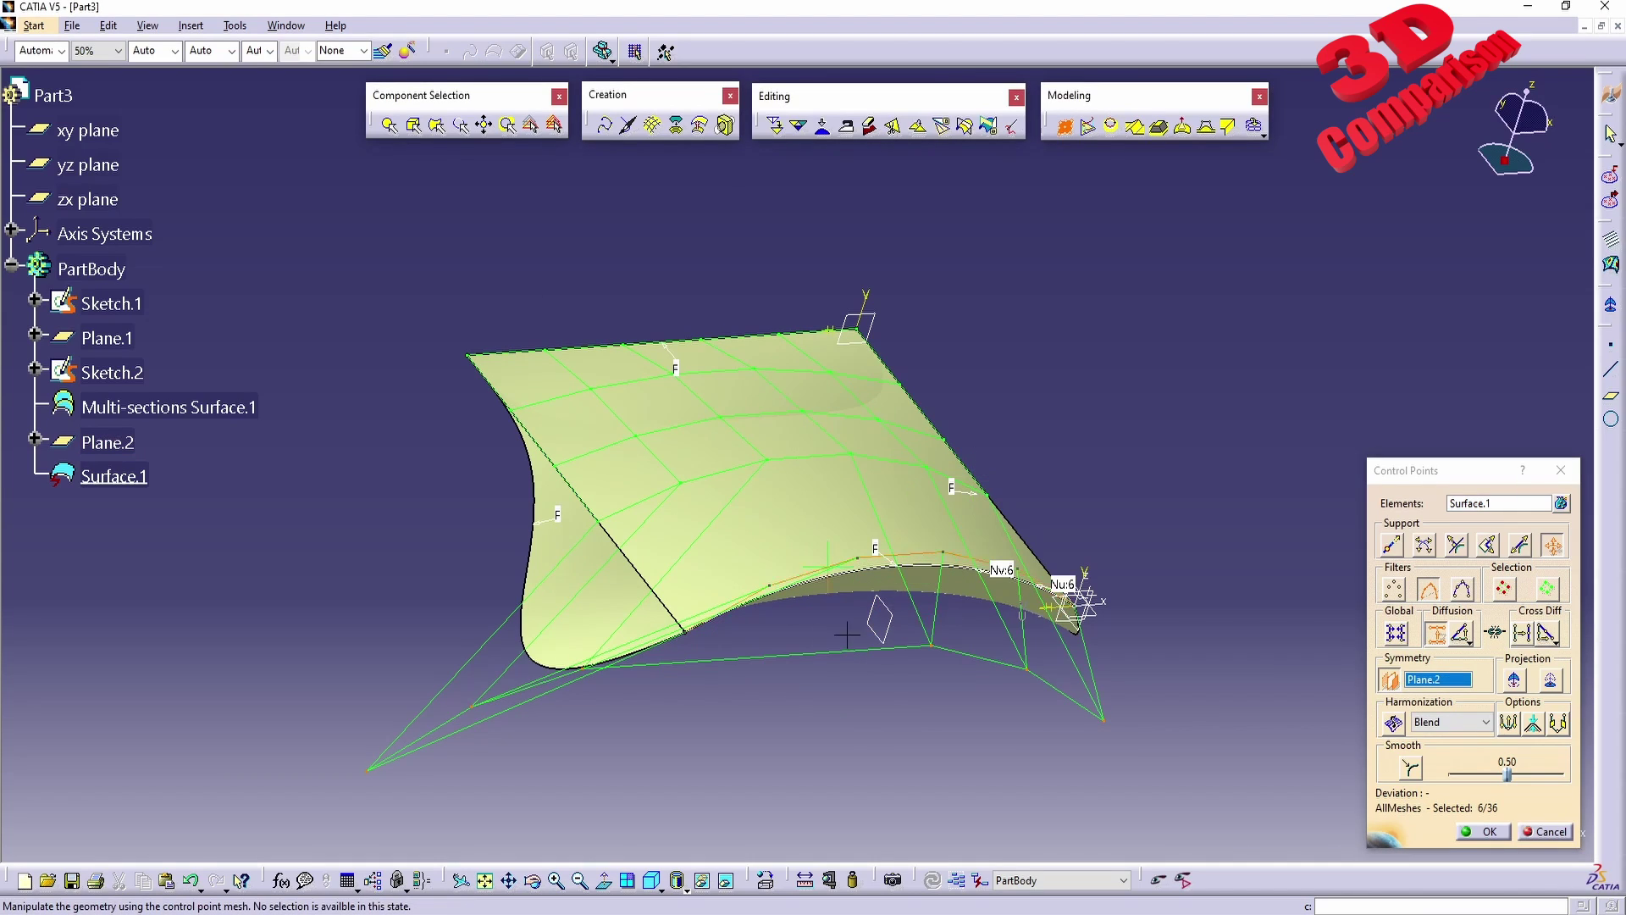
- Restrict the manipulators to control points only and select one inner point in the surface's mesh
{"action": "middle_click_drag", "start_coordinate": [886, 617], "coordinate": [1194, 733]}
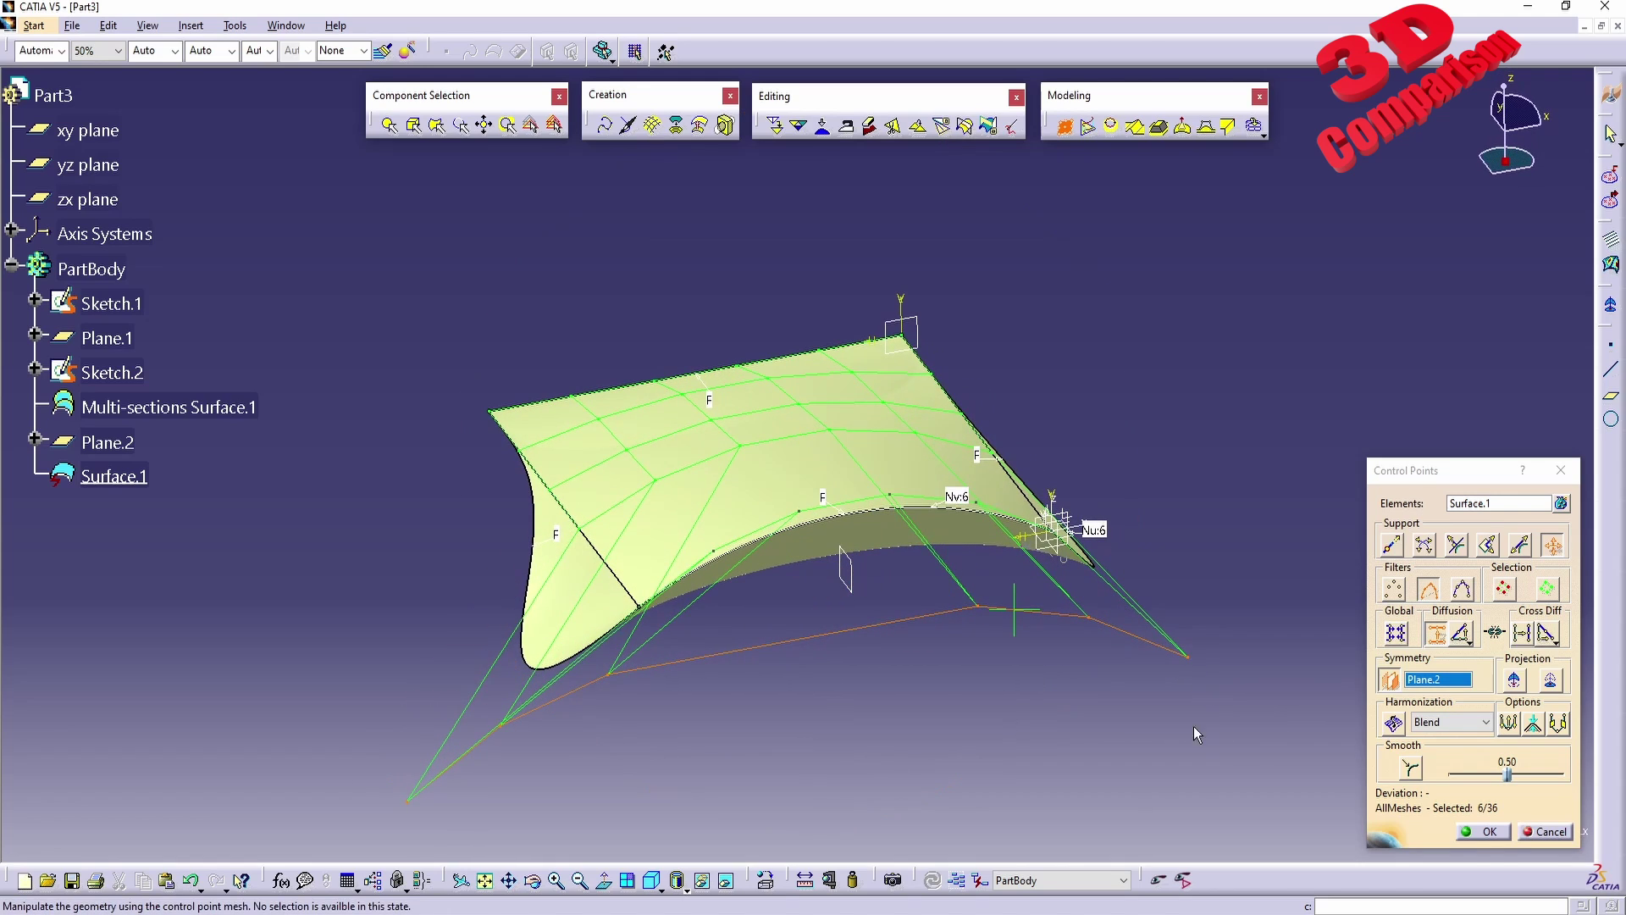
{"action": "left_click", "coordinate": [1390, 681]}
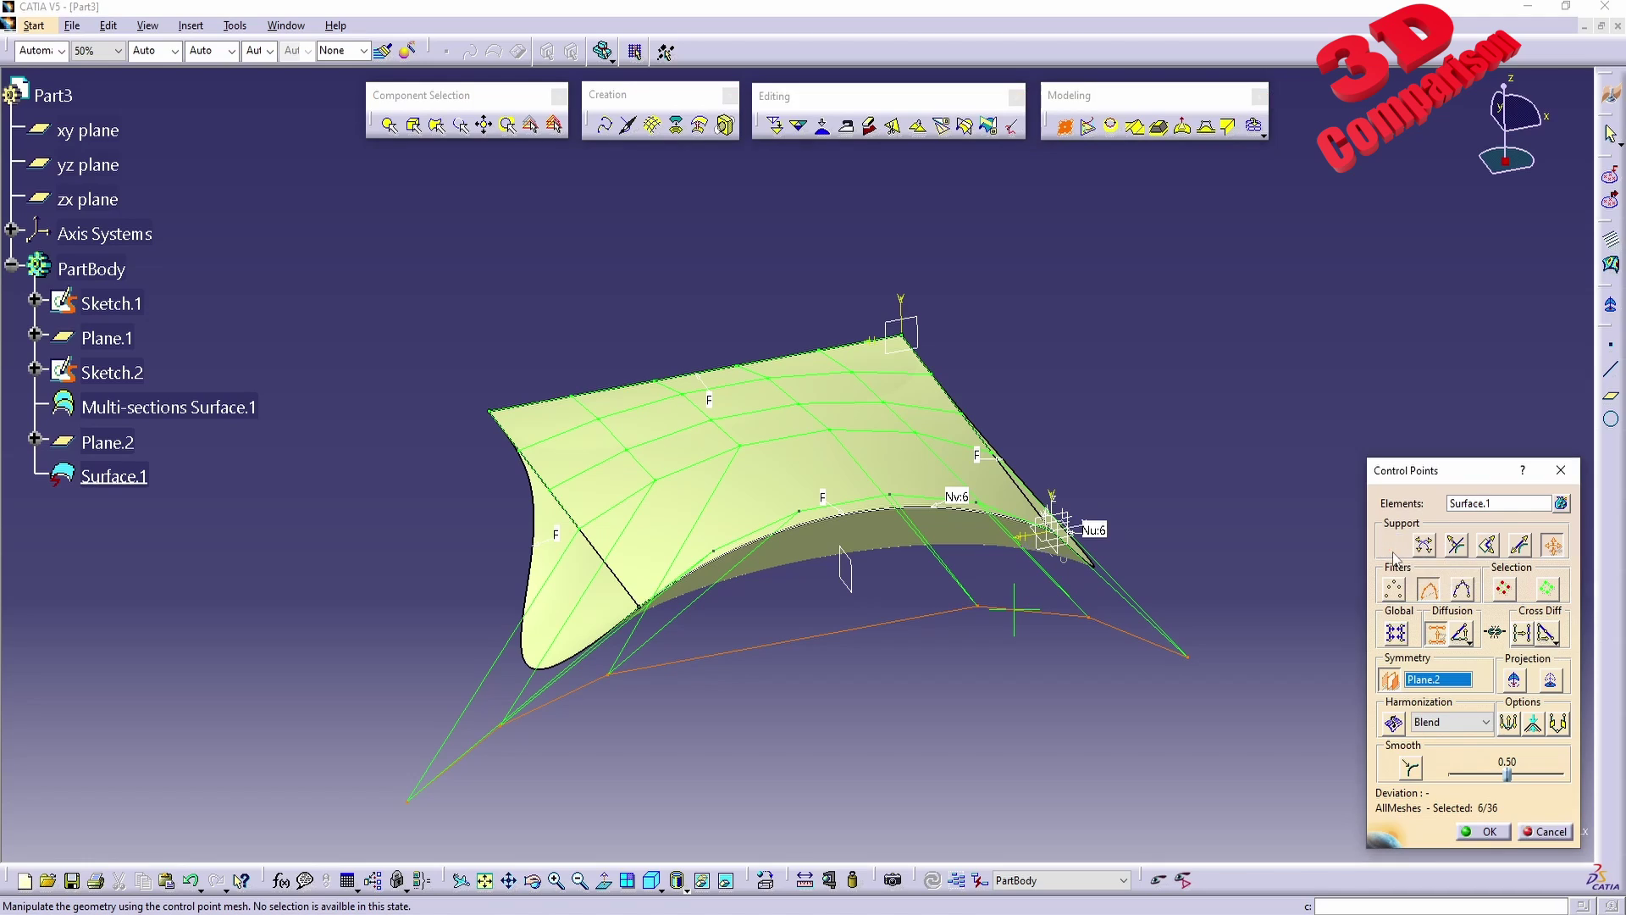
{"action": "left_click", "coordinate": [1394, 590]}
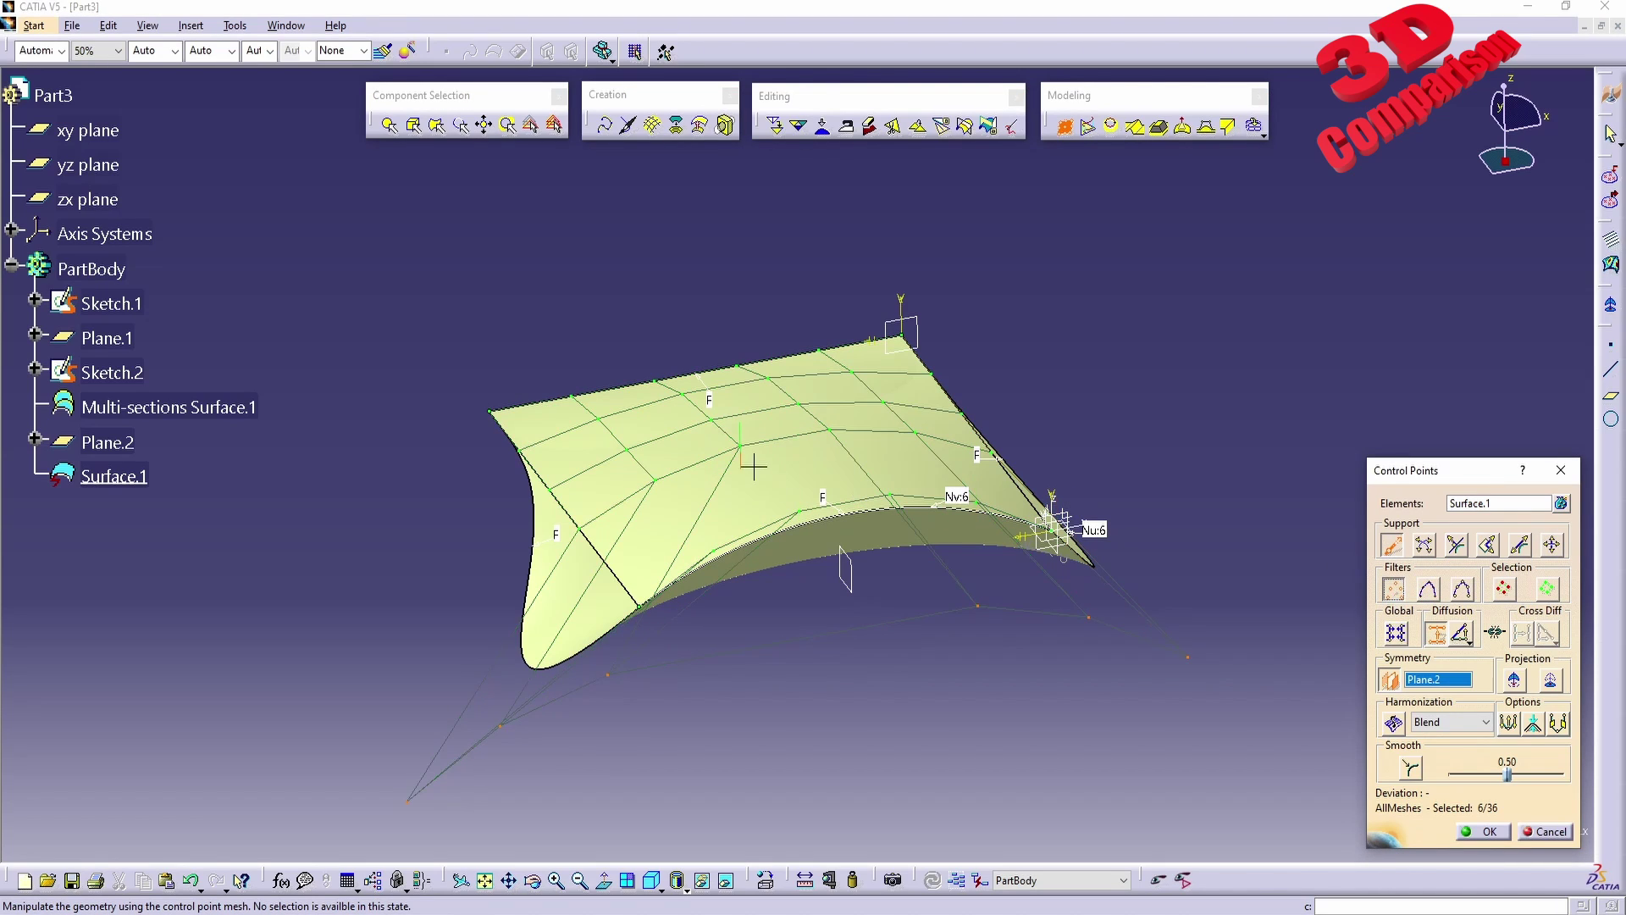
{"action": "left_click", "coordinate": [738, 448]}
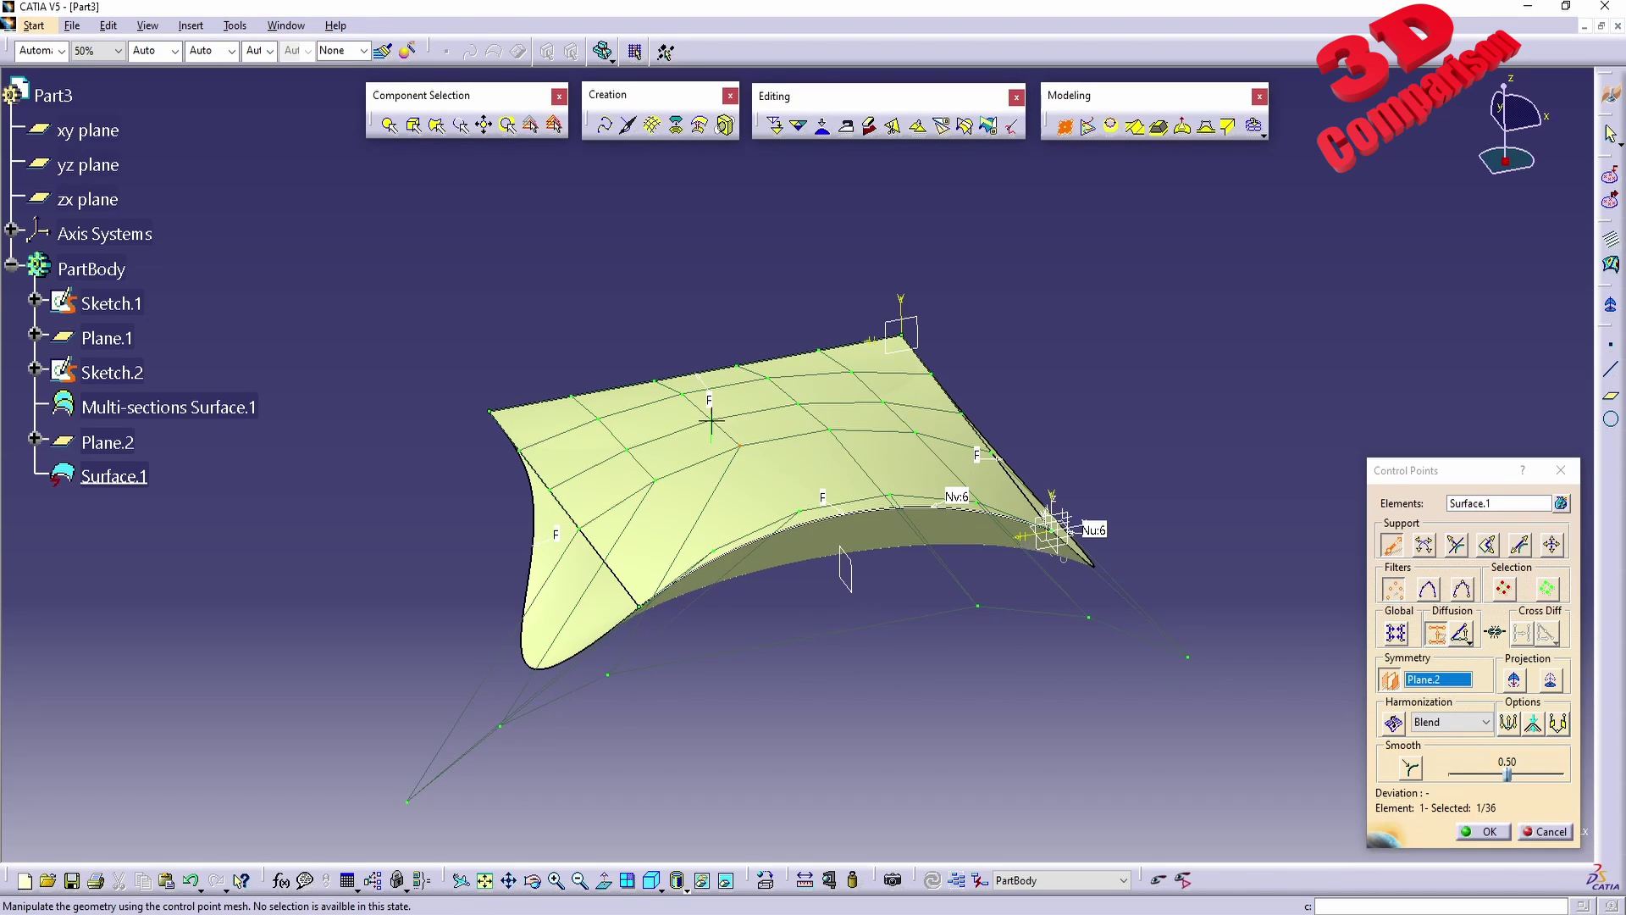
- Try to shift the selected inner control points along the surface using the local tangents support
{"action": "middle_click_drag", "start_coordinate": [746, 458], "coordinate": [868, 522]}
{"action": "left_click", "coordinate": [1517, 547]}
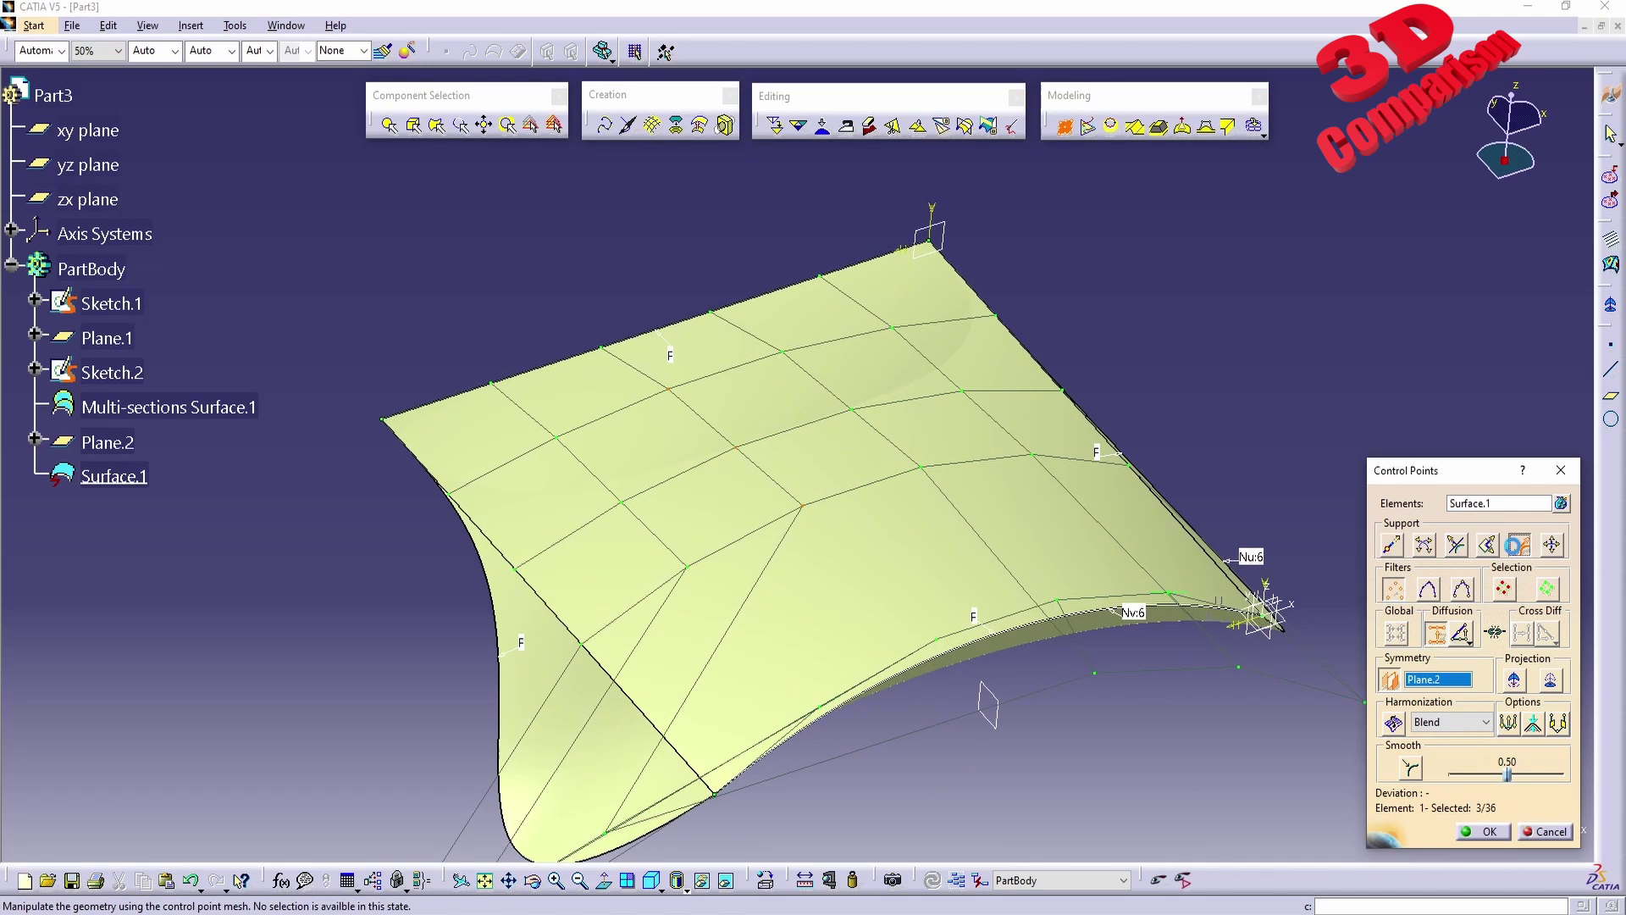
{"action": "left_click_drag", "start_coordinate": [806, 505], "coordinate": [844, 542]}
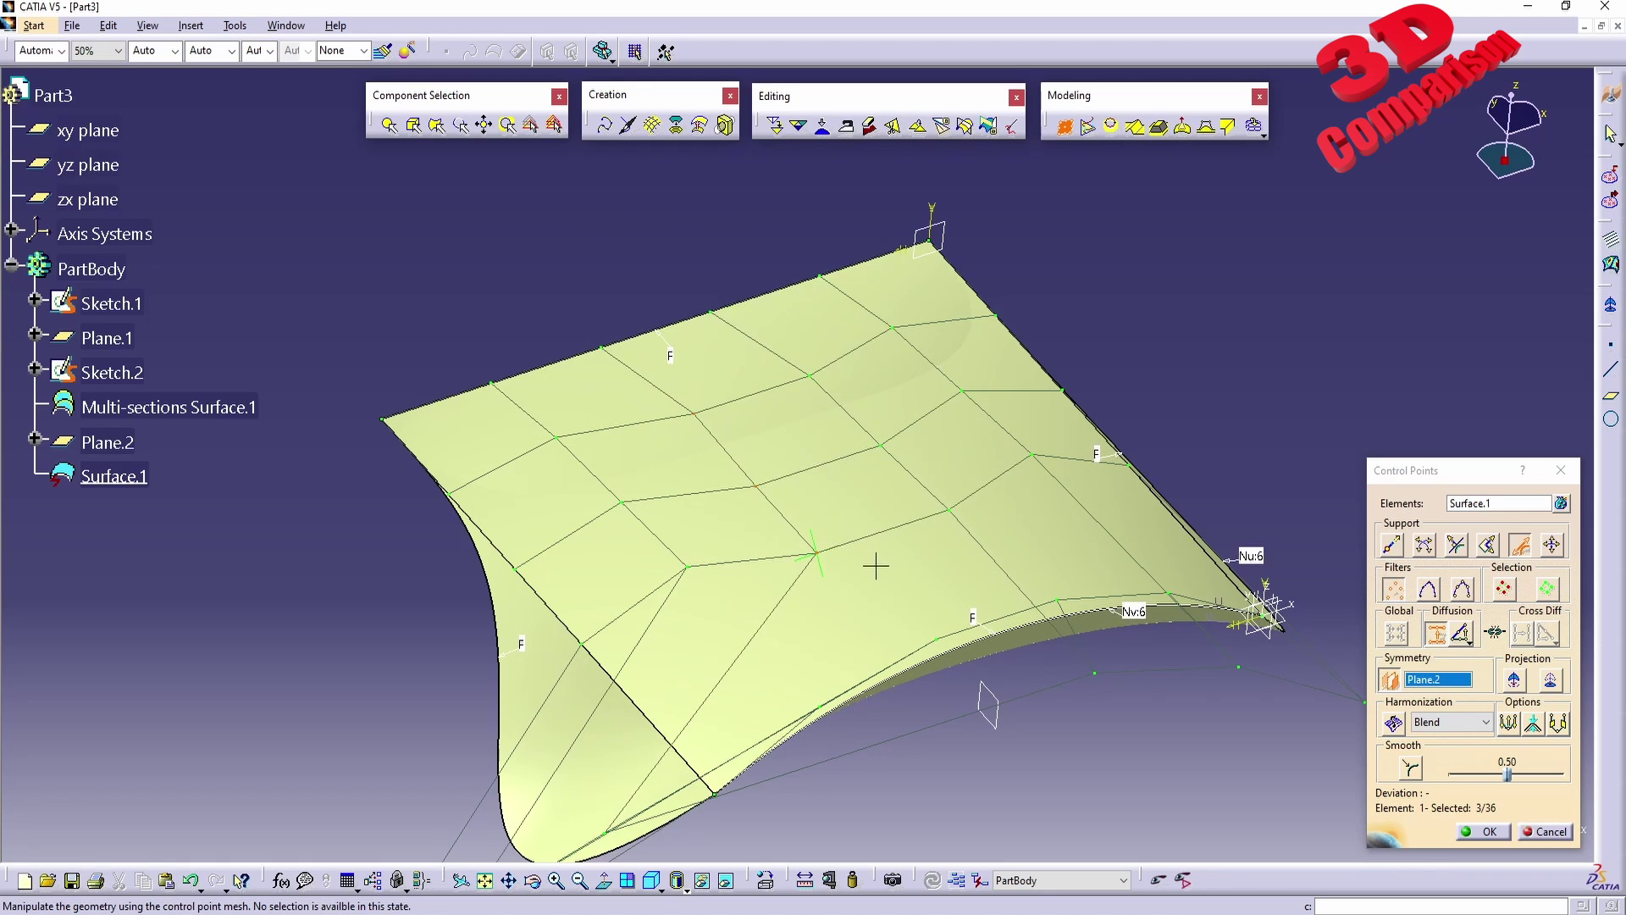
- Raise the selected inner control points well above the surface using the local normals support, lower them slightly, and accept the deformation
{"action": "left_click", "coordinate": [1456, 544]}
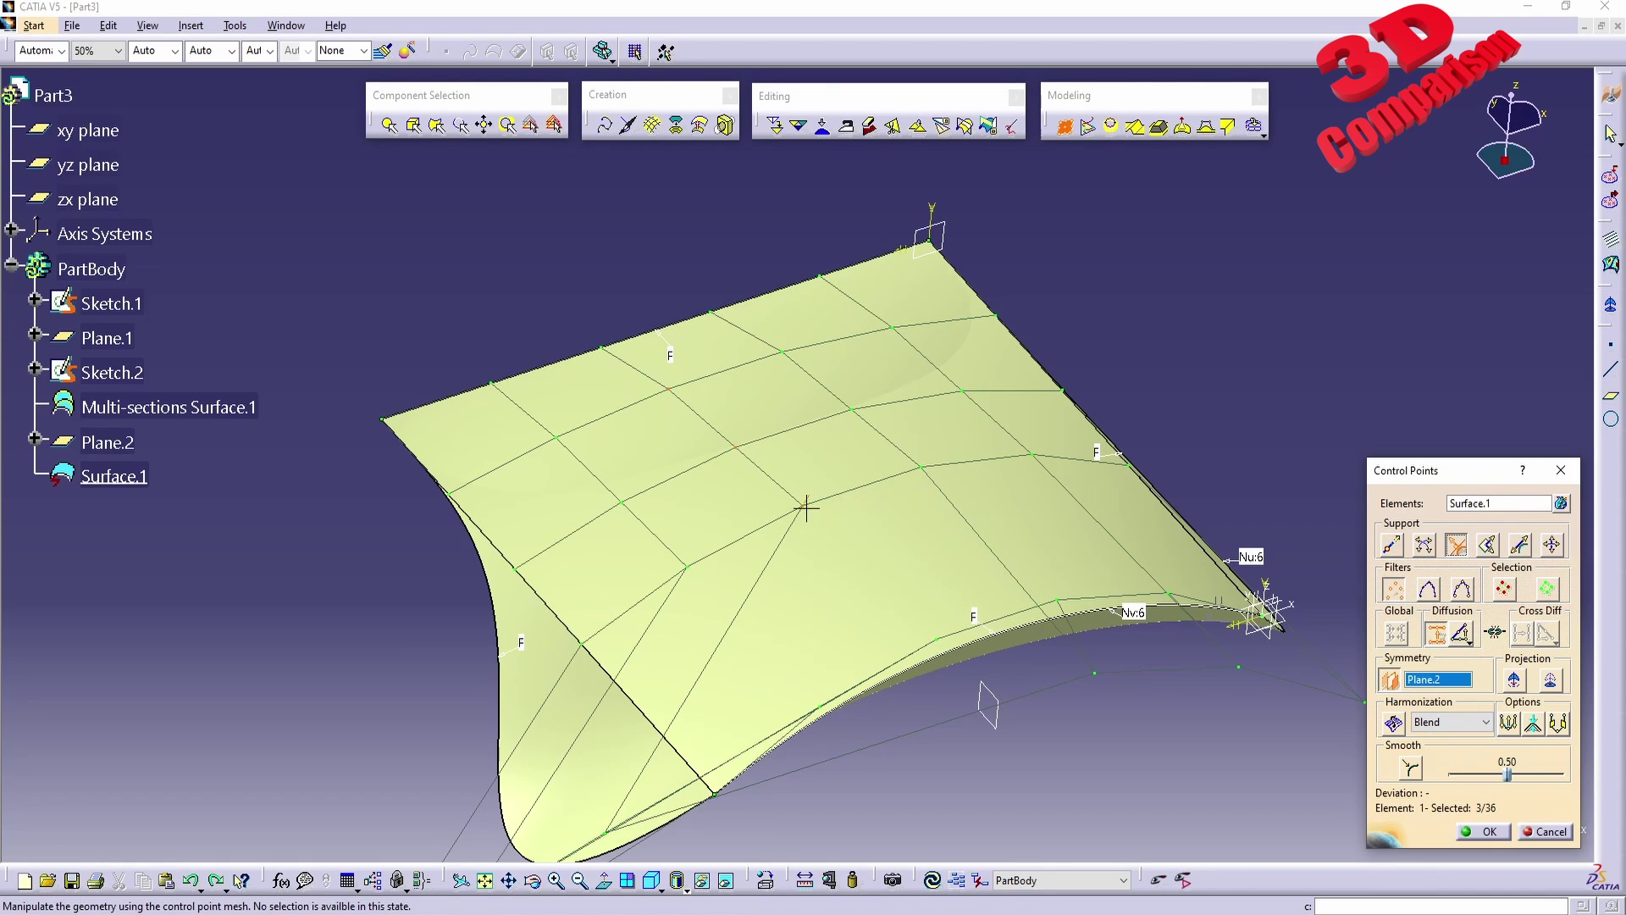
{"action": "left_click_drag", "start_coordinate": [806, 508], "coordinate": [832, 446]}
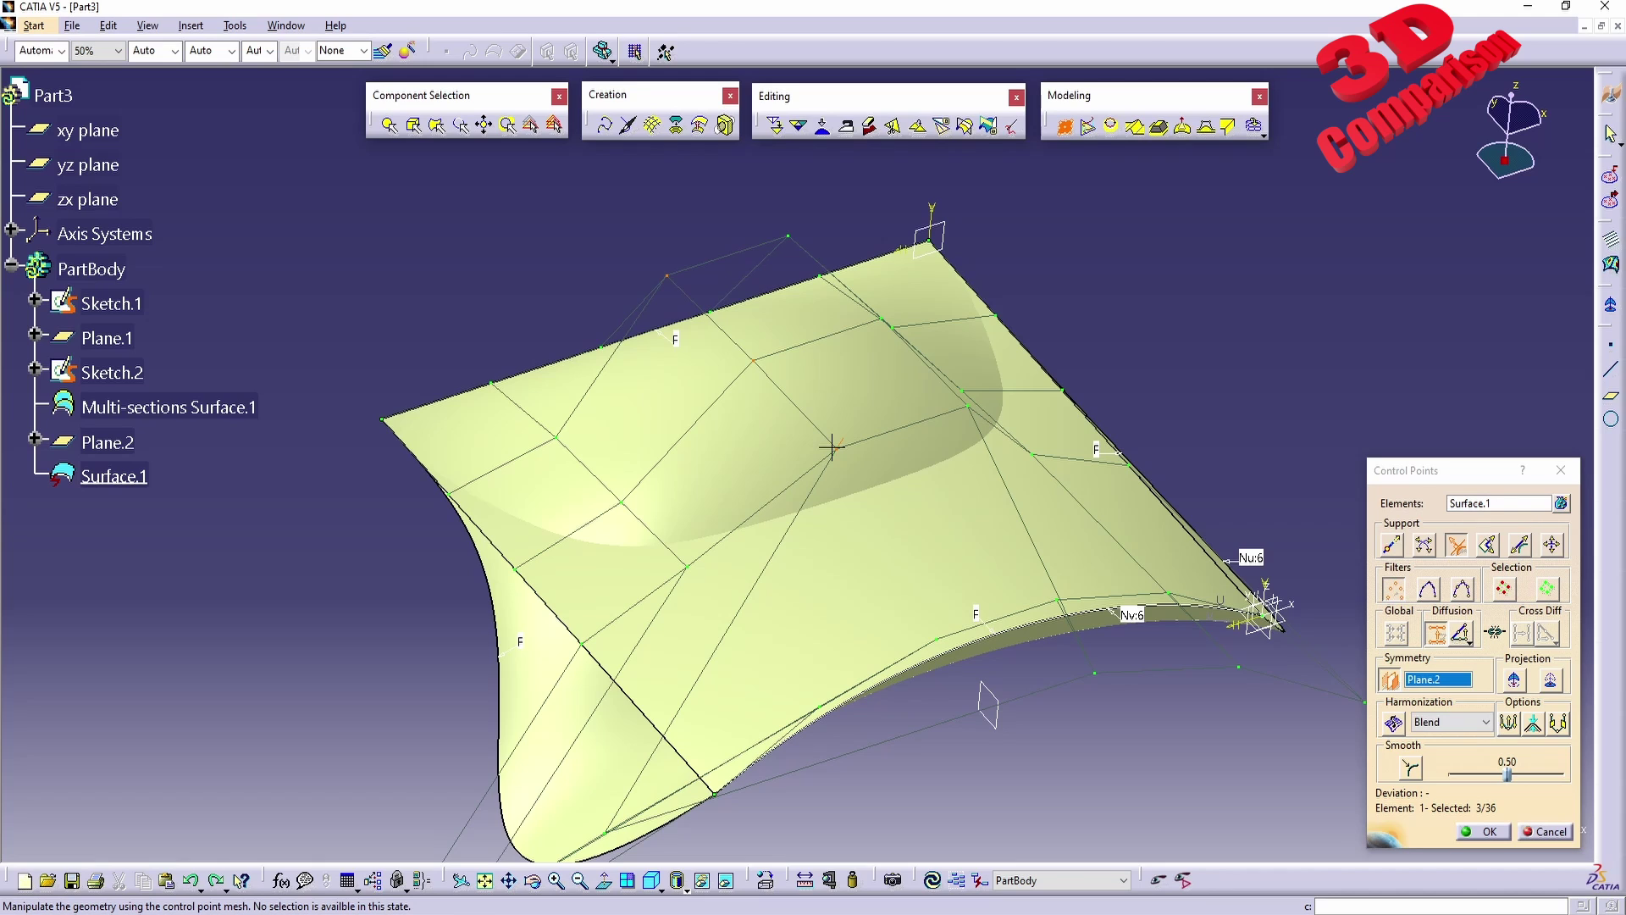
{"action": "mouse_move", "coordinate": [831, 446]}
{"action": "left_mouse_down"}
{"action": "mouse_move", "coordinate": [780, 545]}
{"action": "mouse_move", "coordinate": [823, 419]}
{"action": "mouse_move", "coordinate": [893, 497]}
{"action": "mouse_move", "coordinate": [744, 573]}
{"action": "mouse_move", "coordinate": [808, 441]}
{"action": "left_mouse_up"}
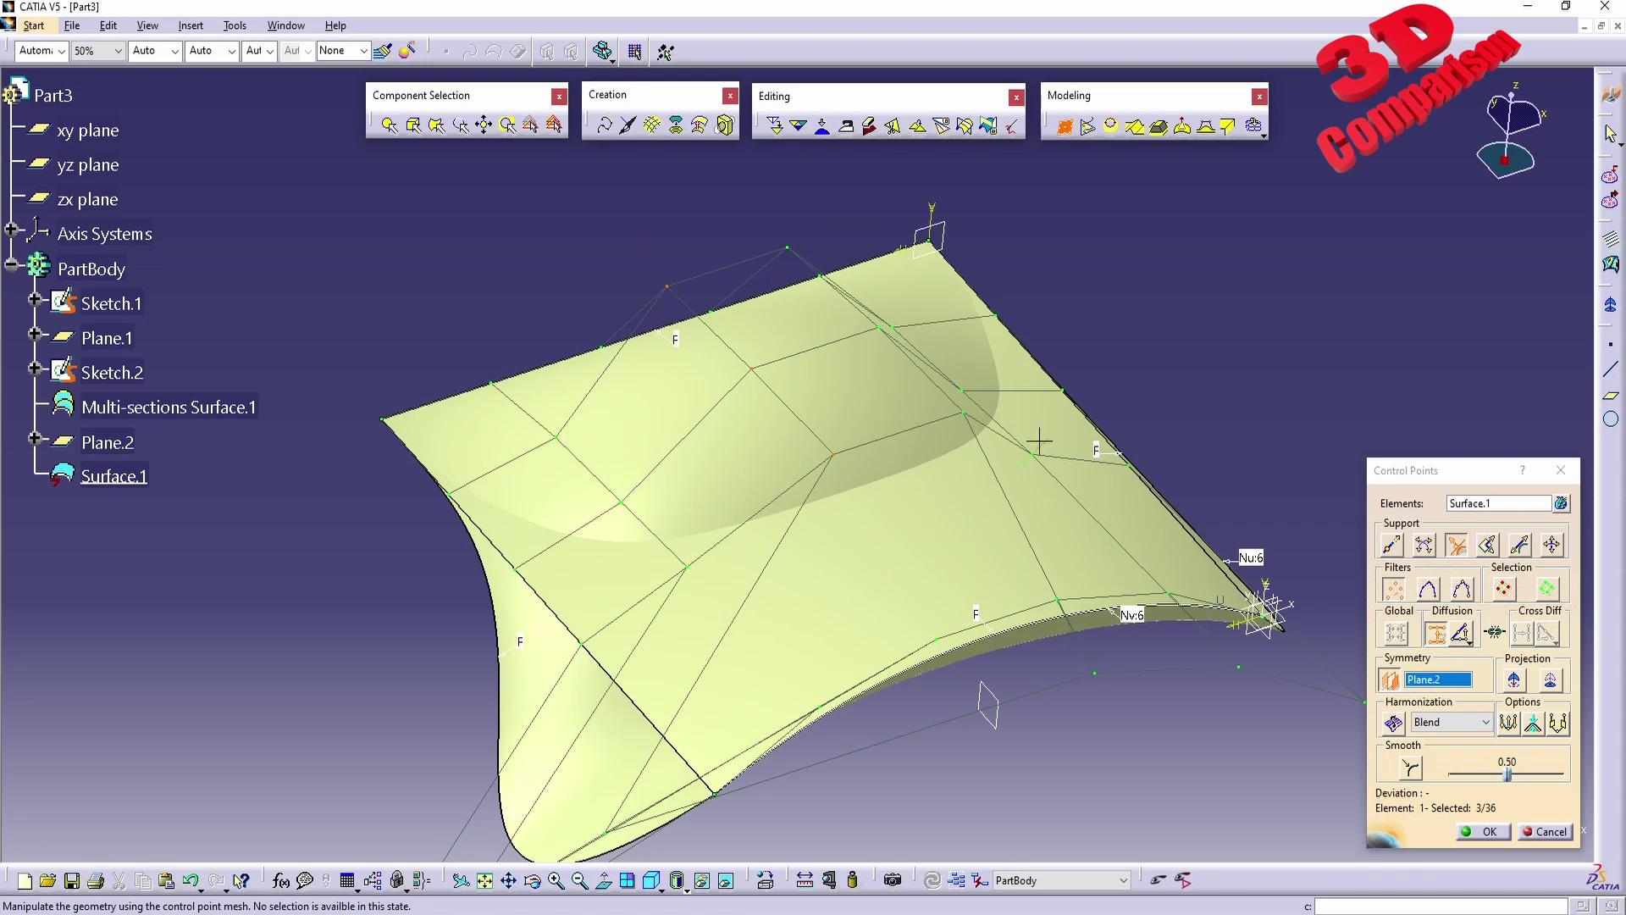
{"action": "left_click", "coordinate": [1487, 832]}
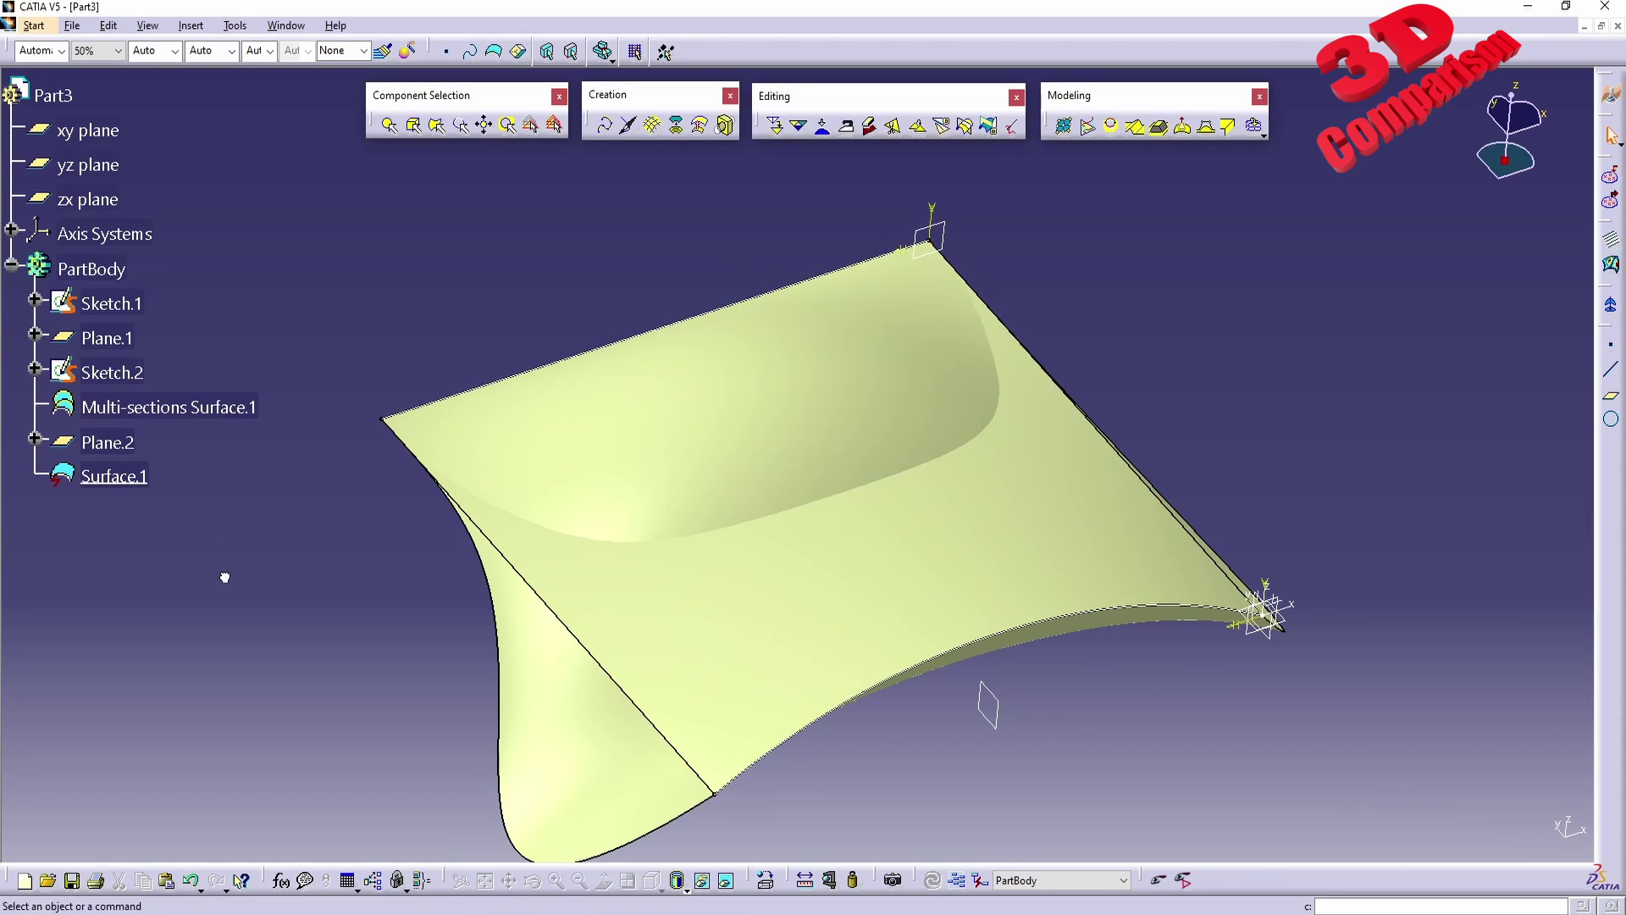
- Colour Multi-sections Surface.1 green and highlight Surface.1 to compare the original with the deformed surface
{"action": "left_click", "coordinate": [172, 411]}
{"action": "left_click", "coordinate": [61, 51]}
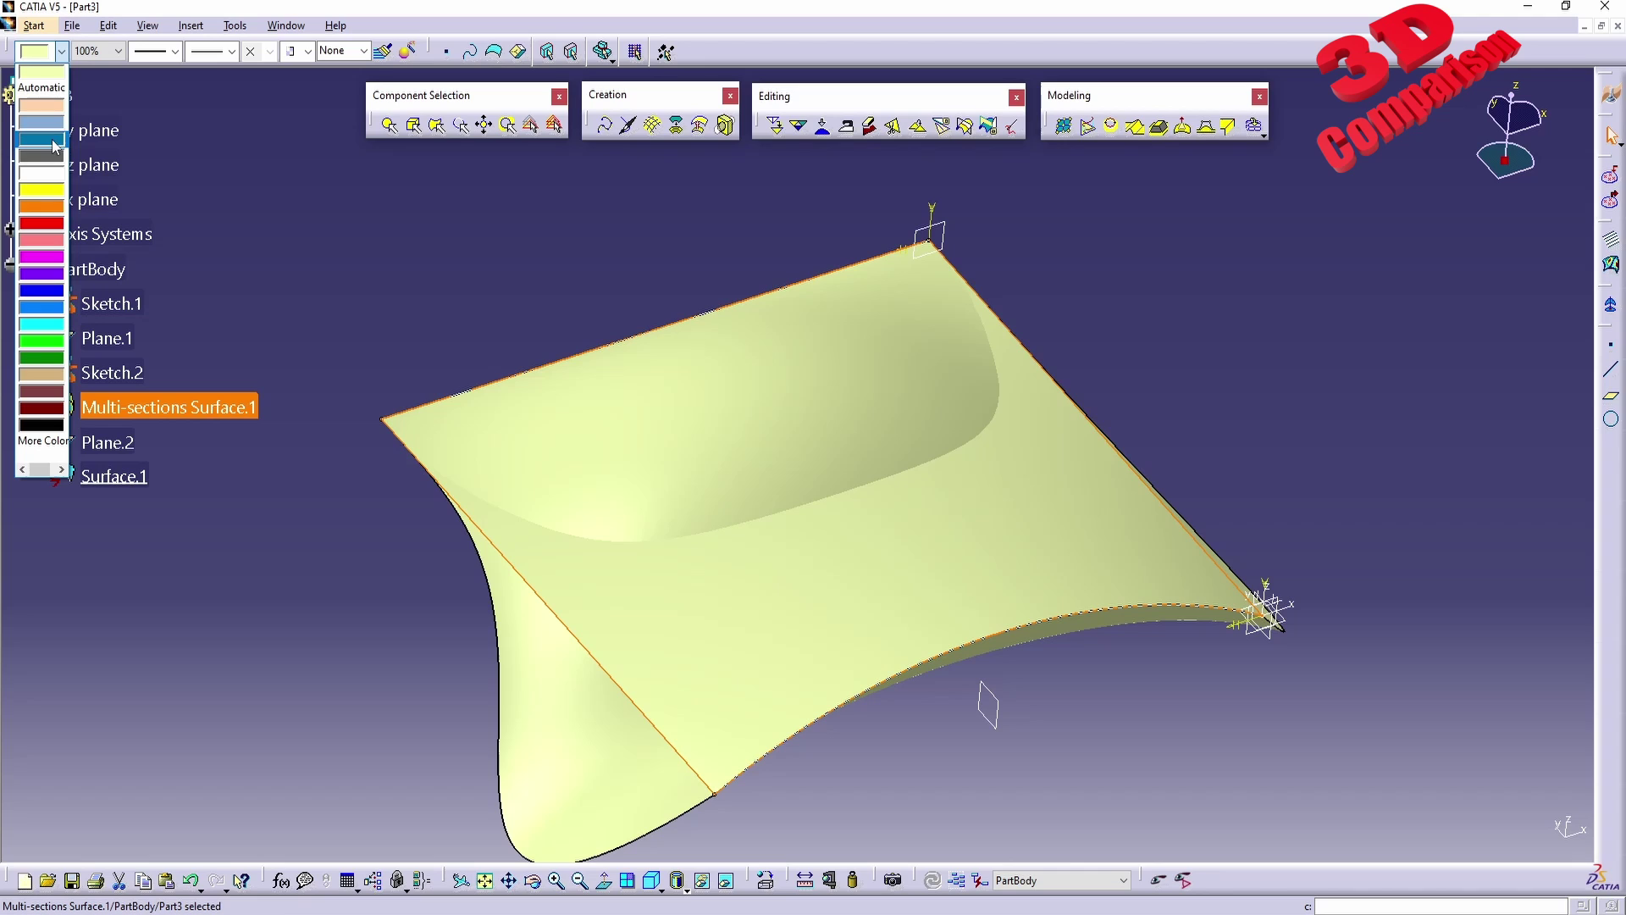
{"action": "left_click", "coordinate": [41, 340]}
{"action": "left_click", "coordinate": [482, 653]}
{"action": "middle_click_drag", "start_coordinate": [483, 653], "coordinate": [624, 563]}
{"action": "left_click", "coordinate": [68, 479]}
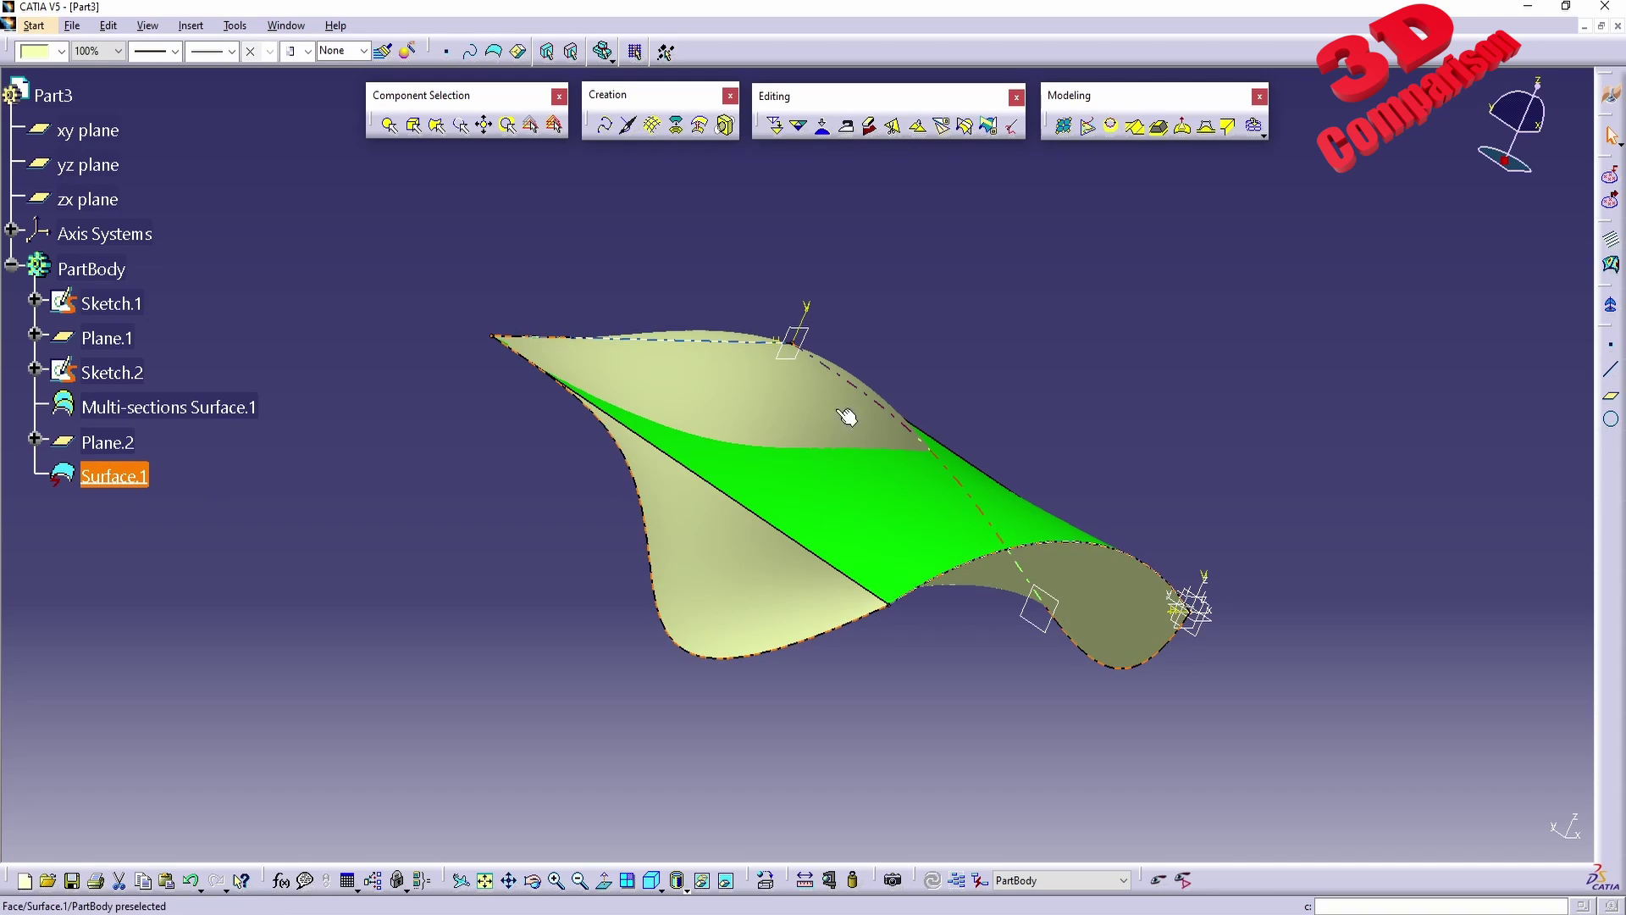
{"action": "middle_click_drag", "start_coordinate": [871, 450], "coordinate": [763, 520]}
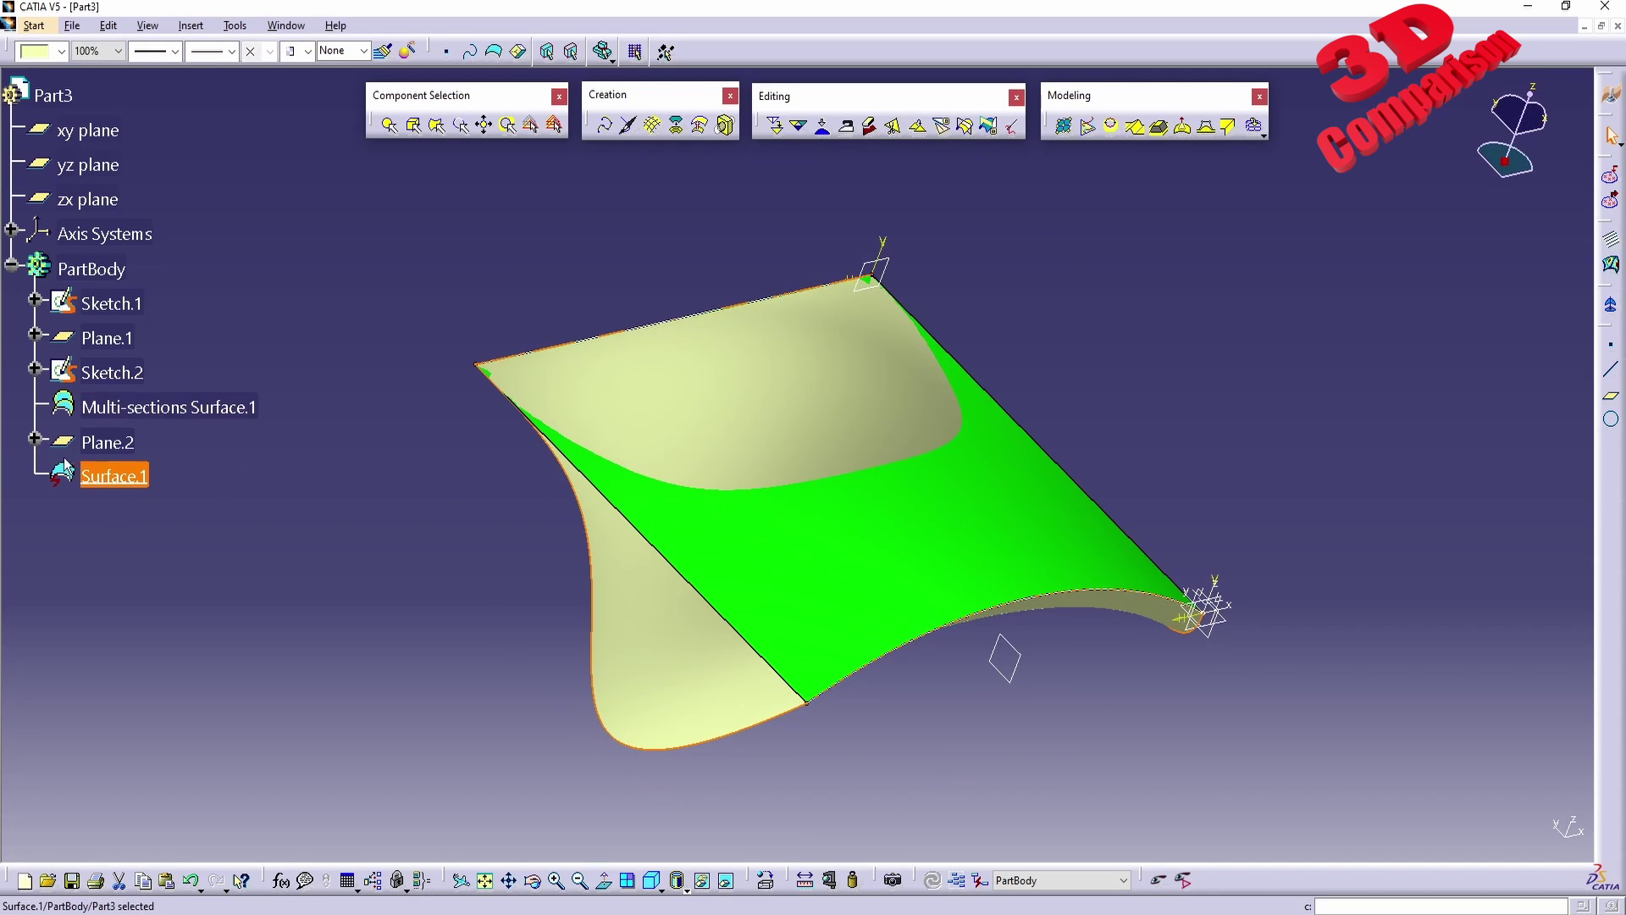
- Reopen Surface.1 for Control Points deformation and select a crosswise mesh line, with manipulation limited to mesh lines
{"action": "double_click", "coordinate": [123, 479]}
{"action": "left_click", "coordinate": [127, 481]}
{"action": "left_click", "coordinate": [1064, 134]}
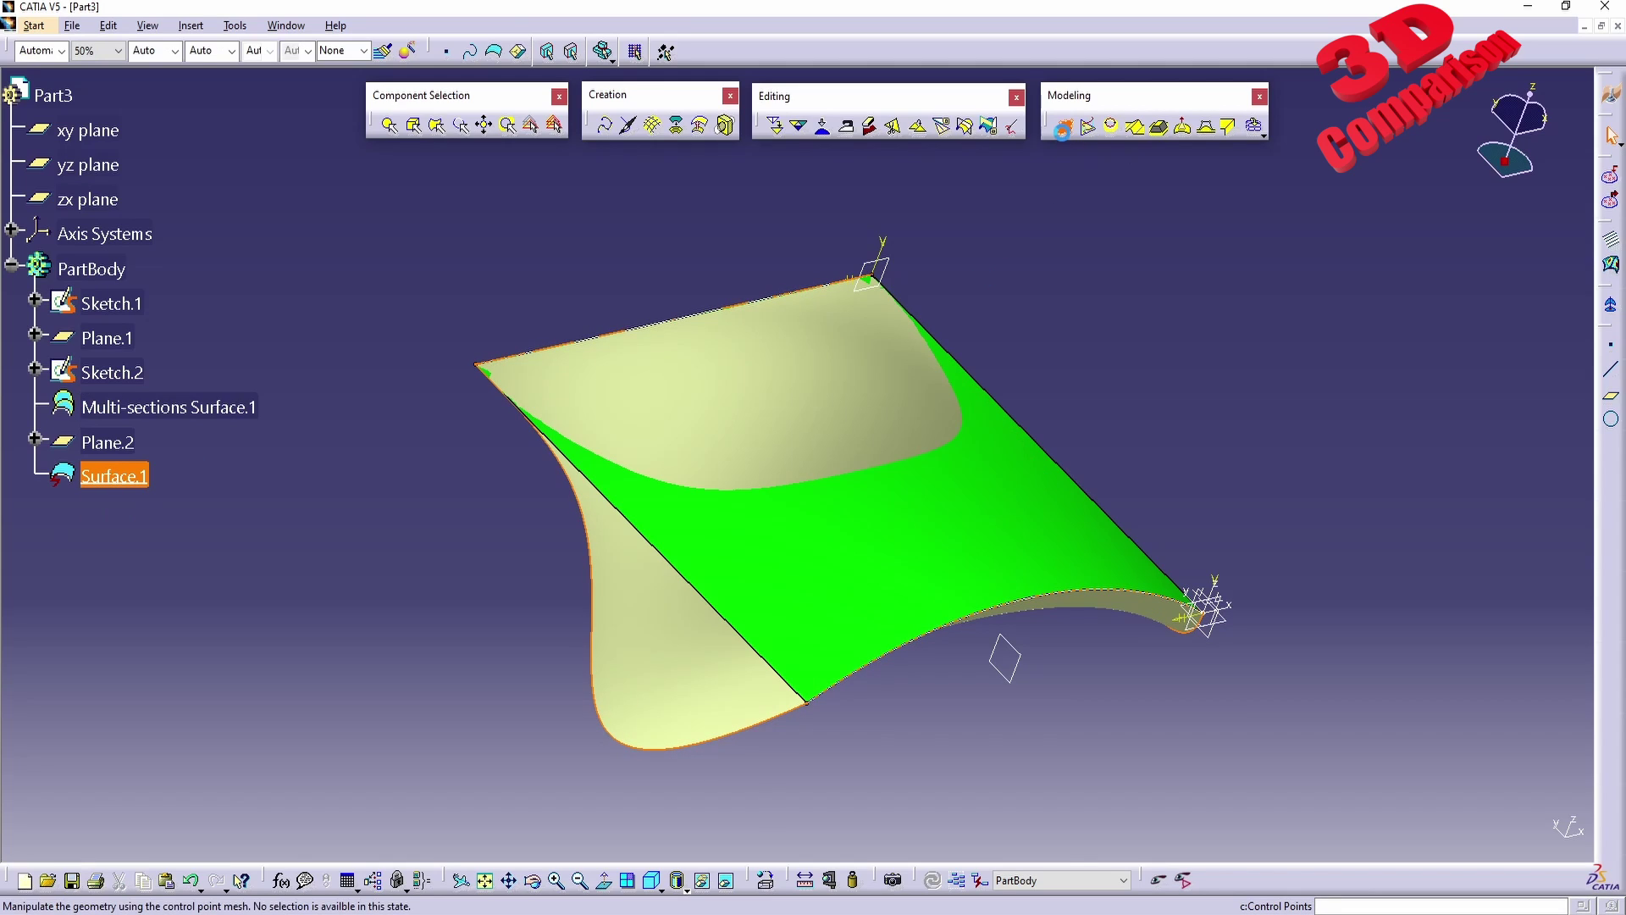
{"action": "middle_click_drag", "start_coordinate": [896, 539], "coordinate": [699, 410]}
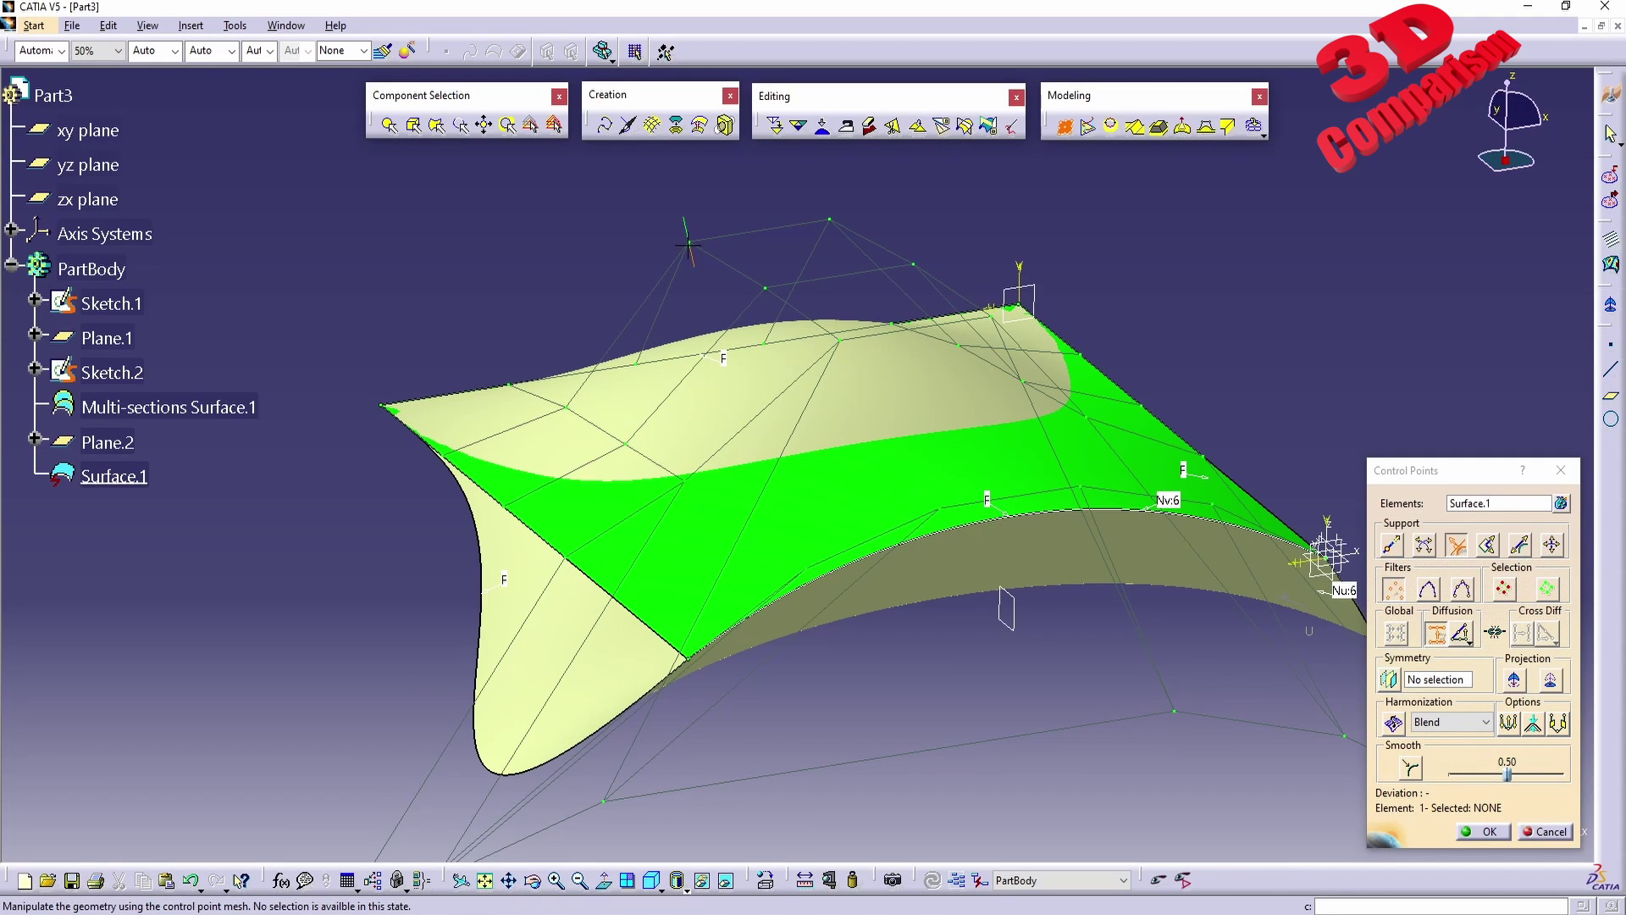
{"action": "left_click", "coordinate": [1428, 589]}
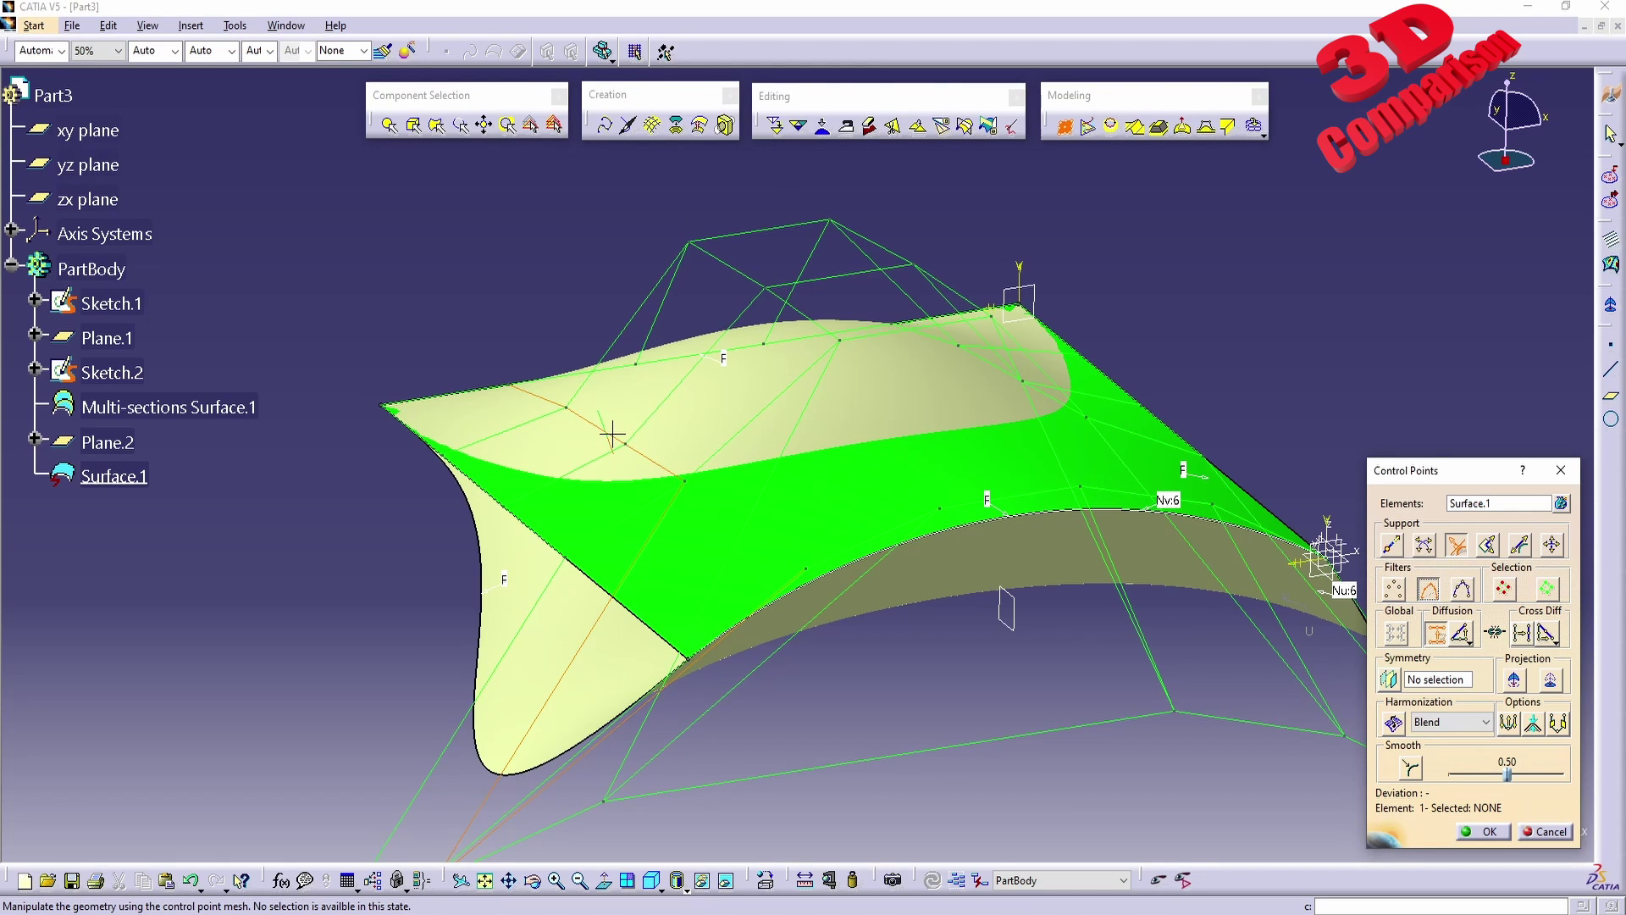
{"action": "left_click_drag", "start_coordinate": [612, 434], "coordinate": [686, 369]}
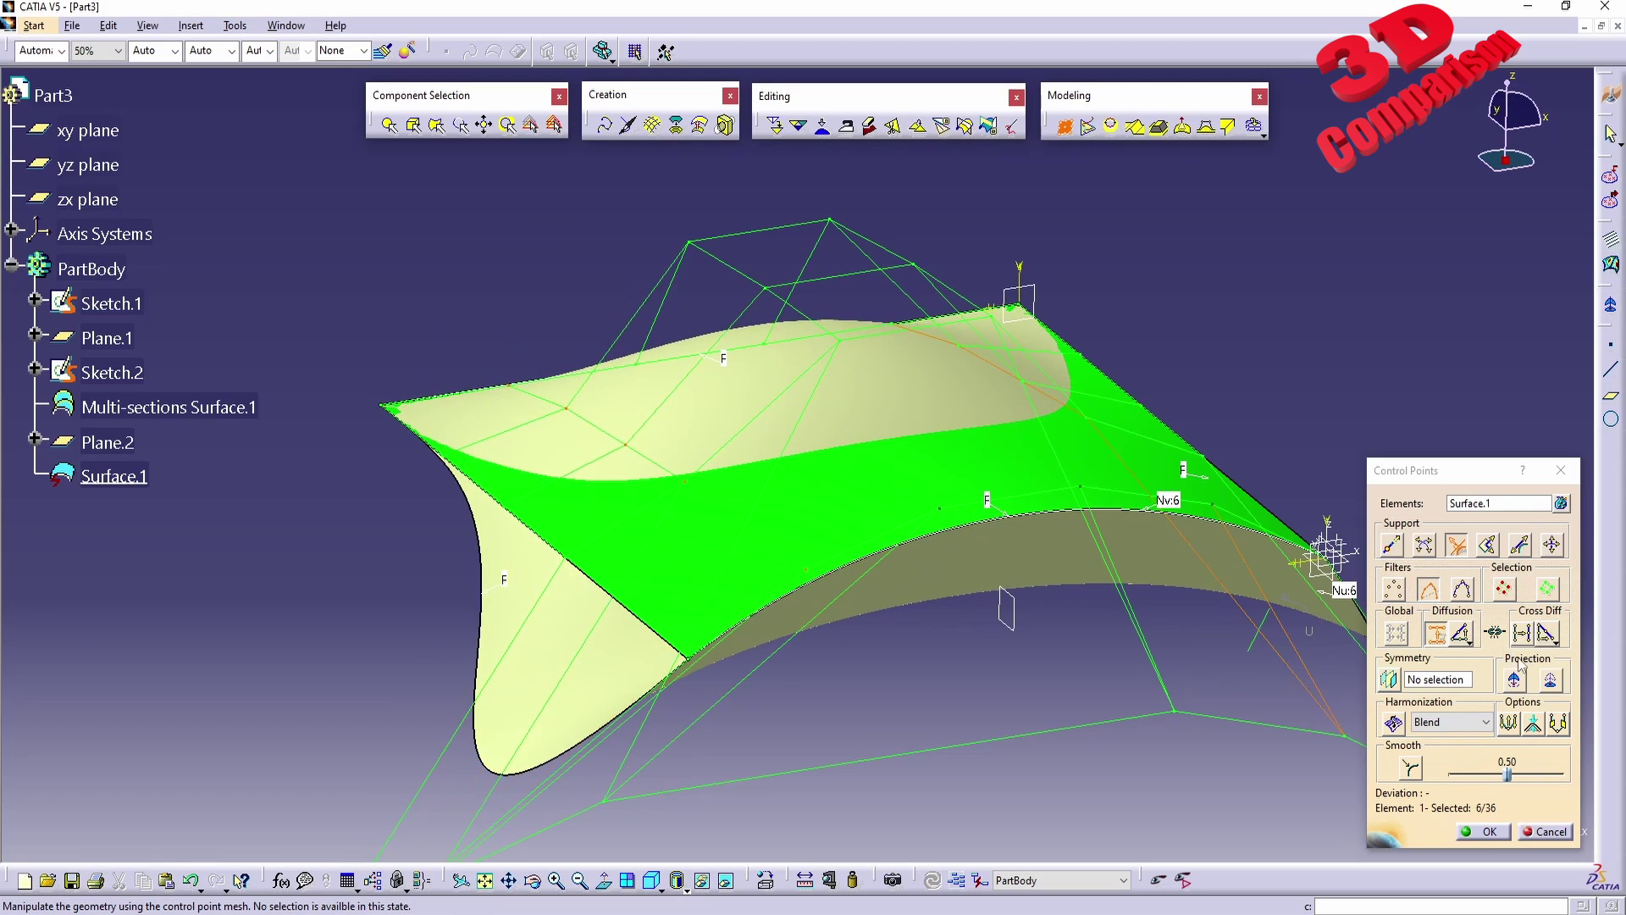
- Enable symmetry about Plane.2 and pull a crosswise mesh line far down below the green surface
{"action": "left_click", "coordinate": [1393, 679]}
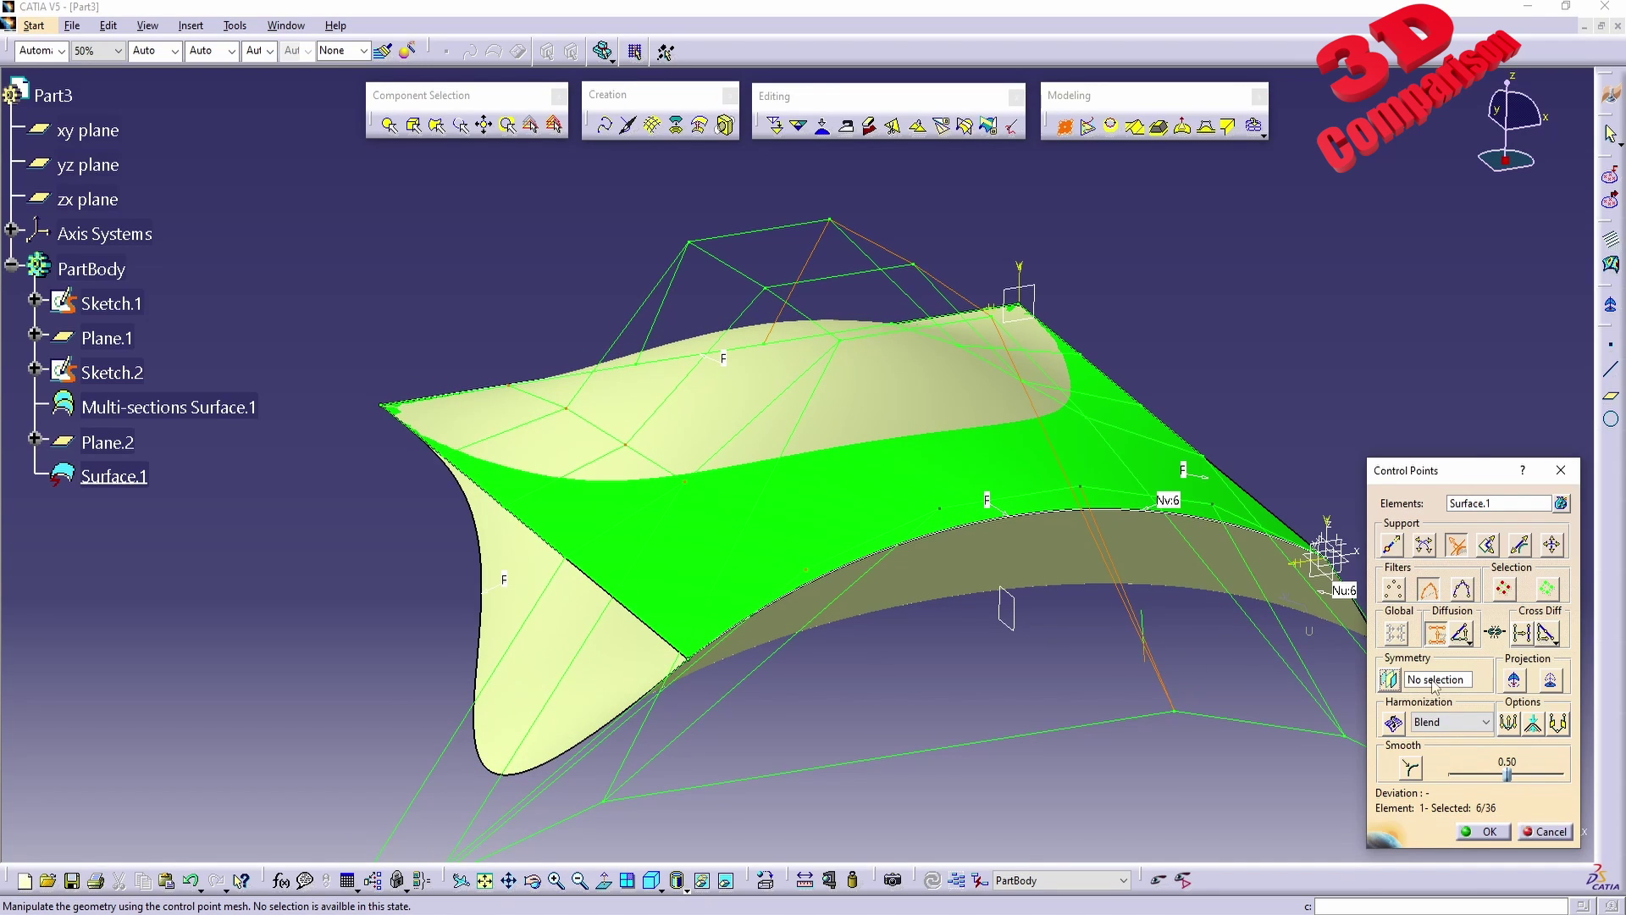
{"action": "left_click", "coordinate": [1007, 608]}
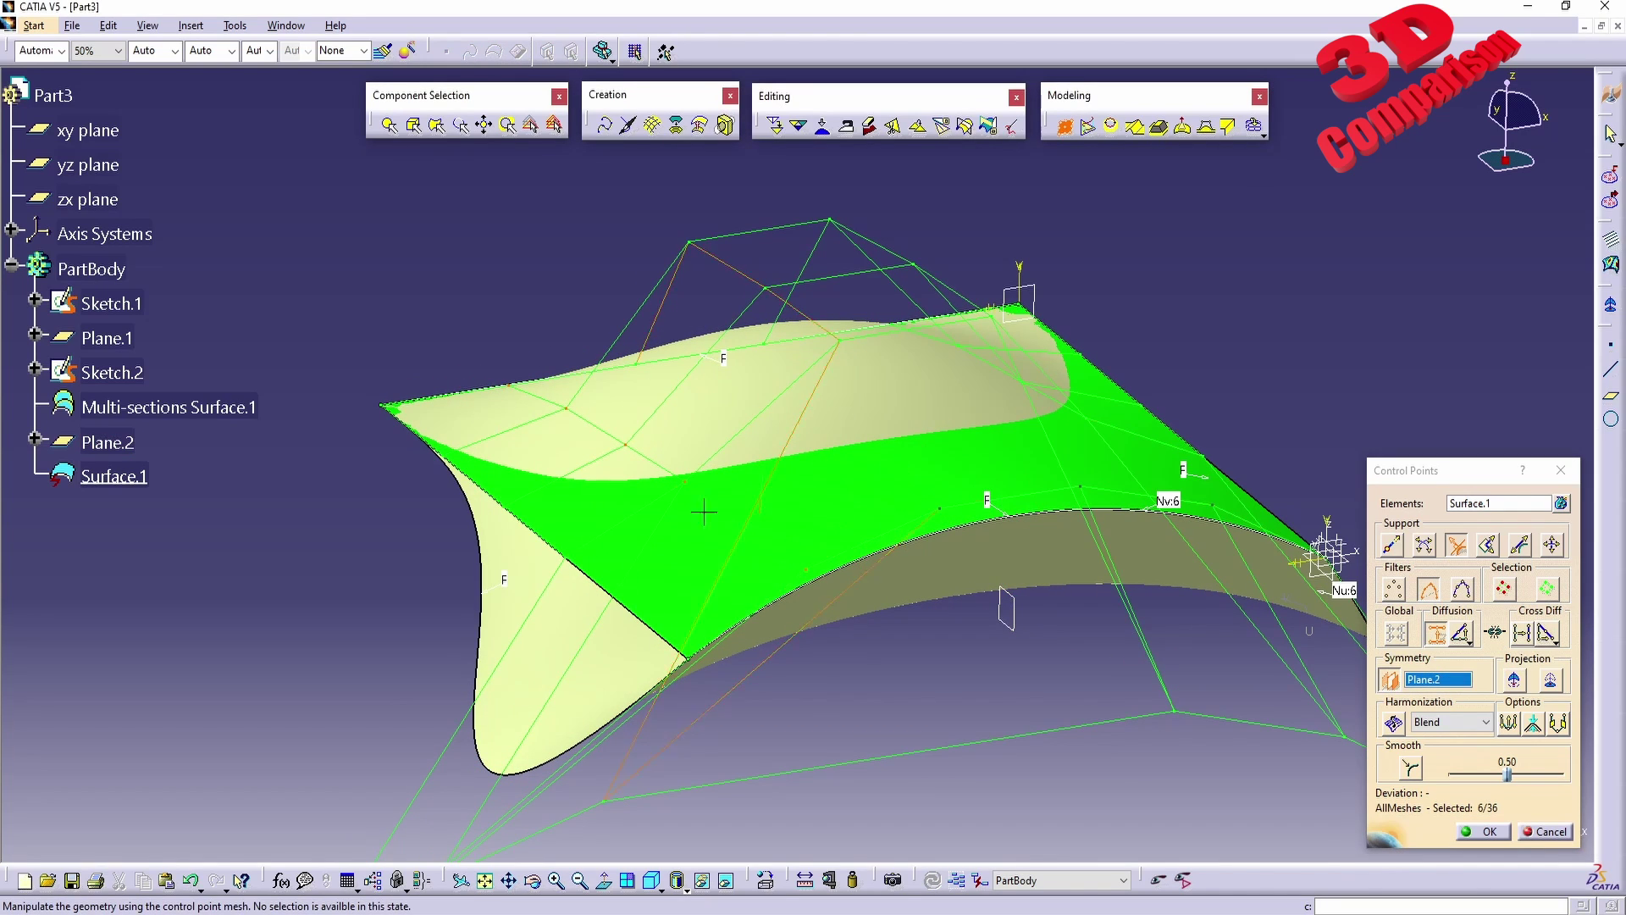
{"action": "left_click_drag", "start_coordinate": [583, 415], "coordinate": [690, 669]}
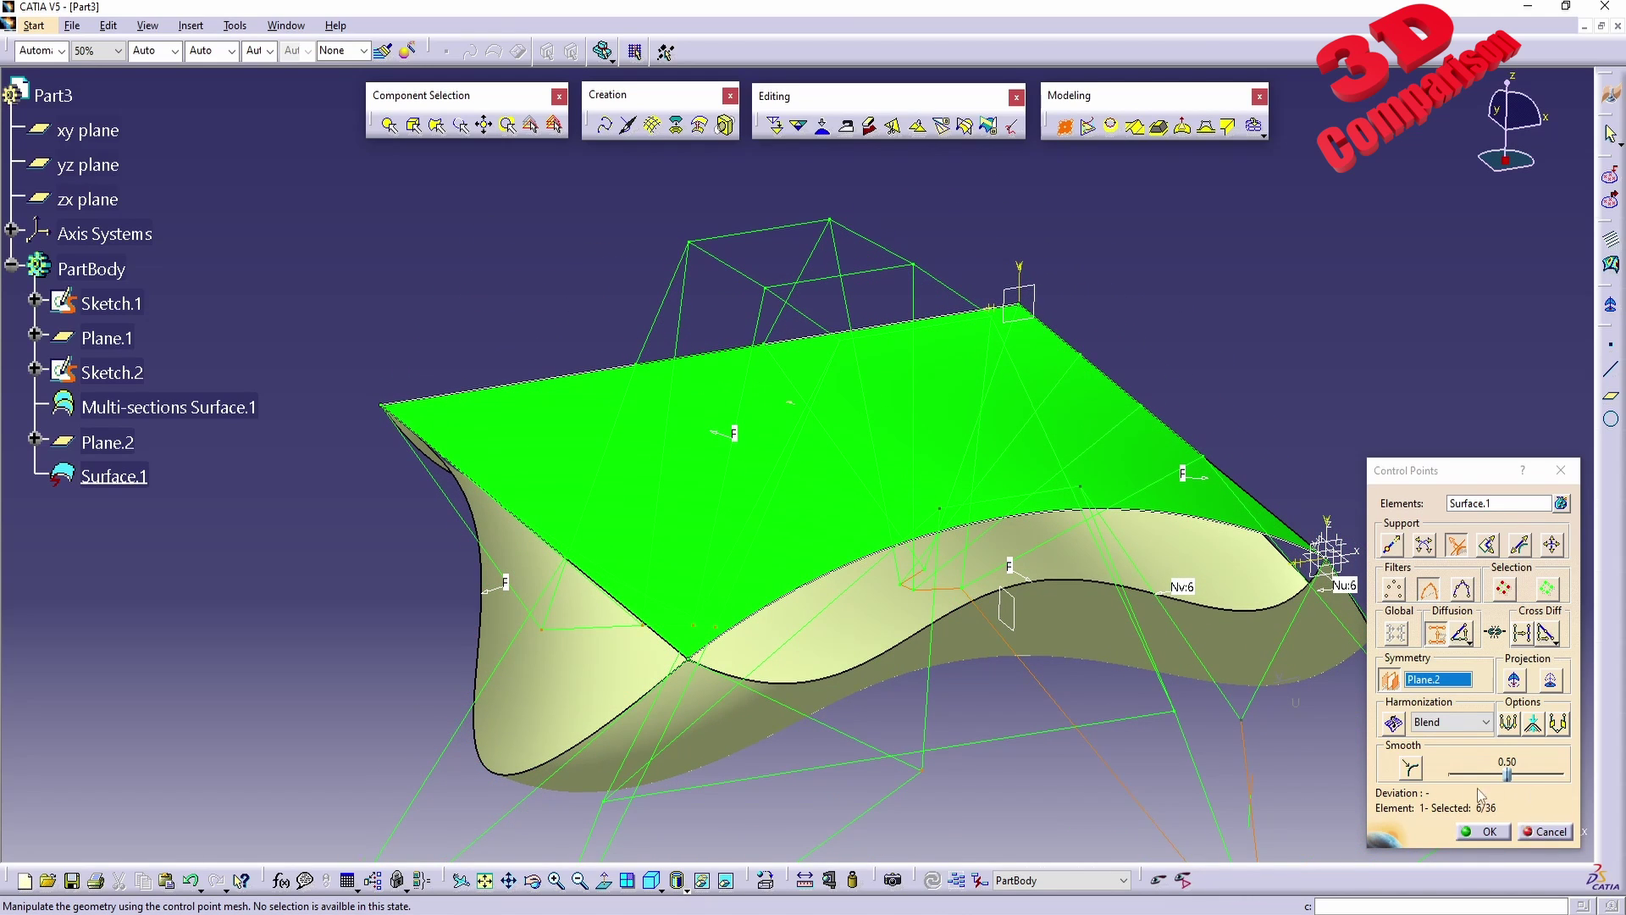
- Smooth the selected mesh line, trying smoothing factors of 0.00 and 1.00, and accept the deformed surface
{"action": "left_click", "coordinate": [1411, 768]}
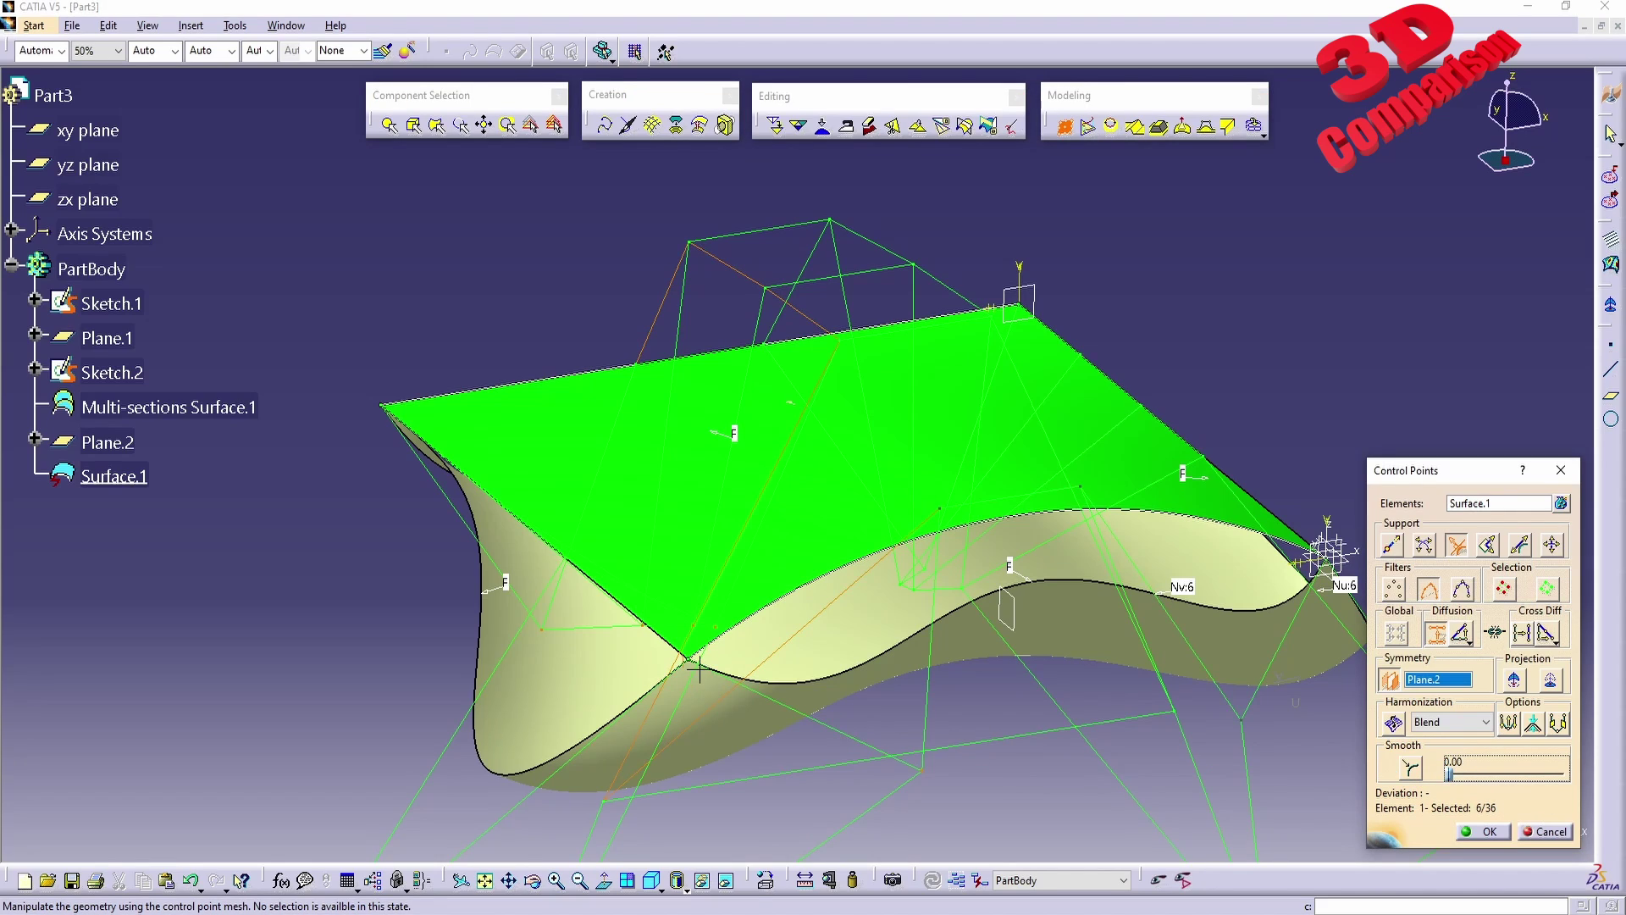
{"action": "middle_click_drag", "start_coordinate": [931, 592], "coordinate": [954, 652]}
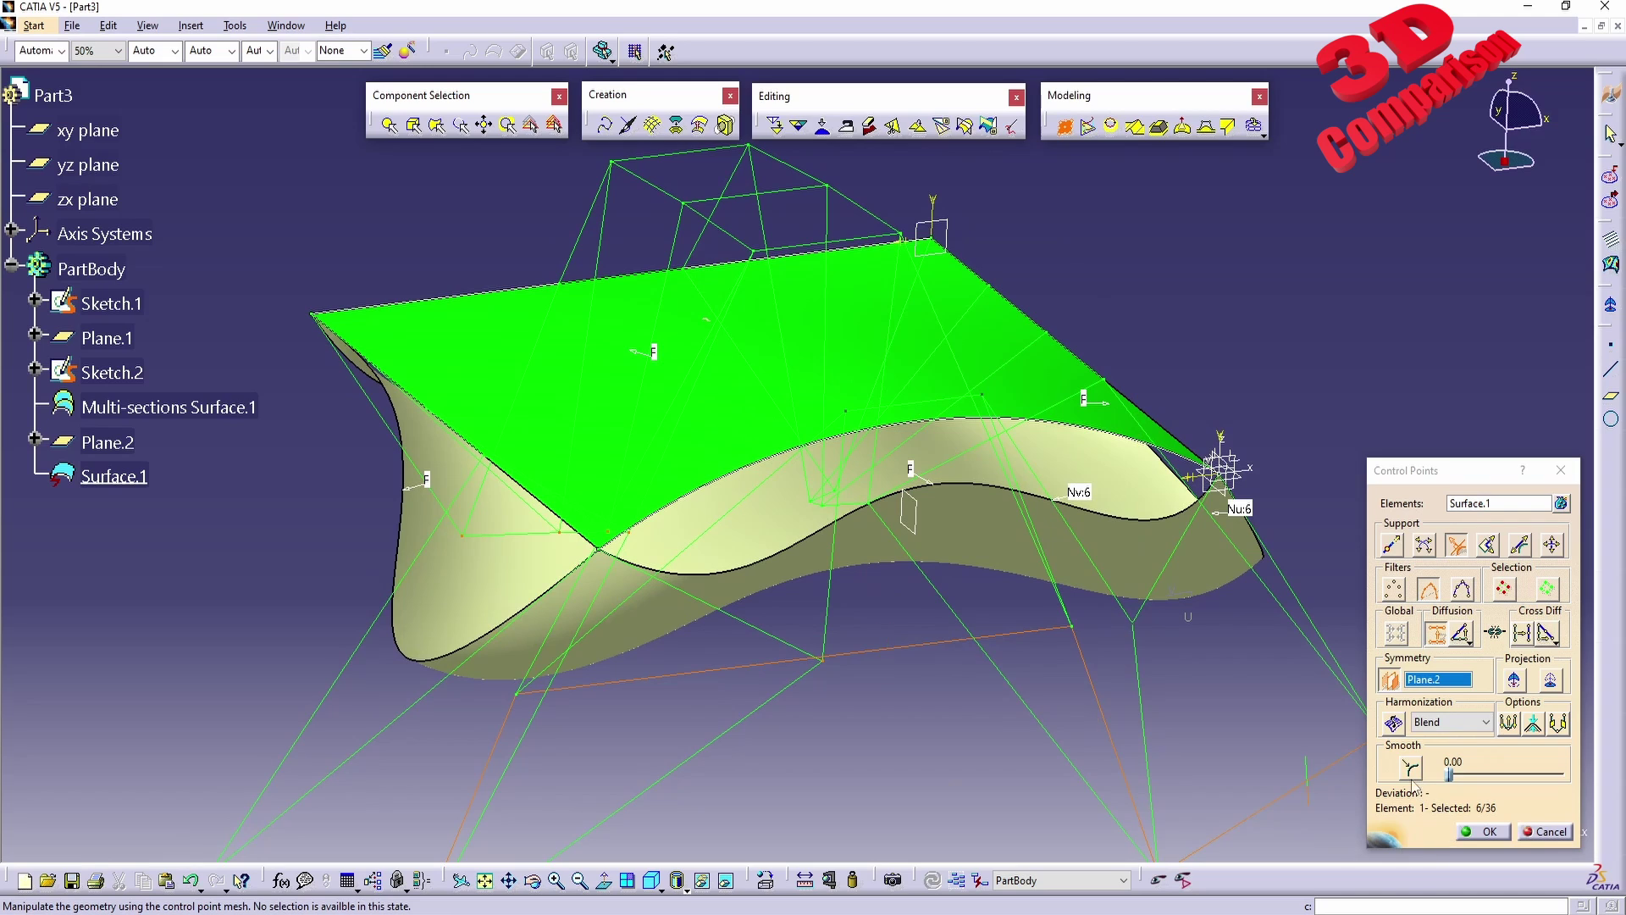
{"action": "left_click_drag", "start_coordinate": [1449, 775], "coordinate": [1565, 775]}
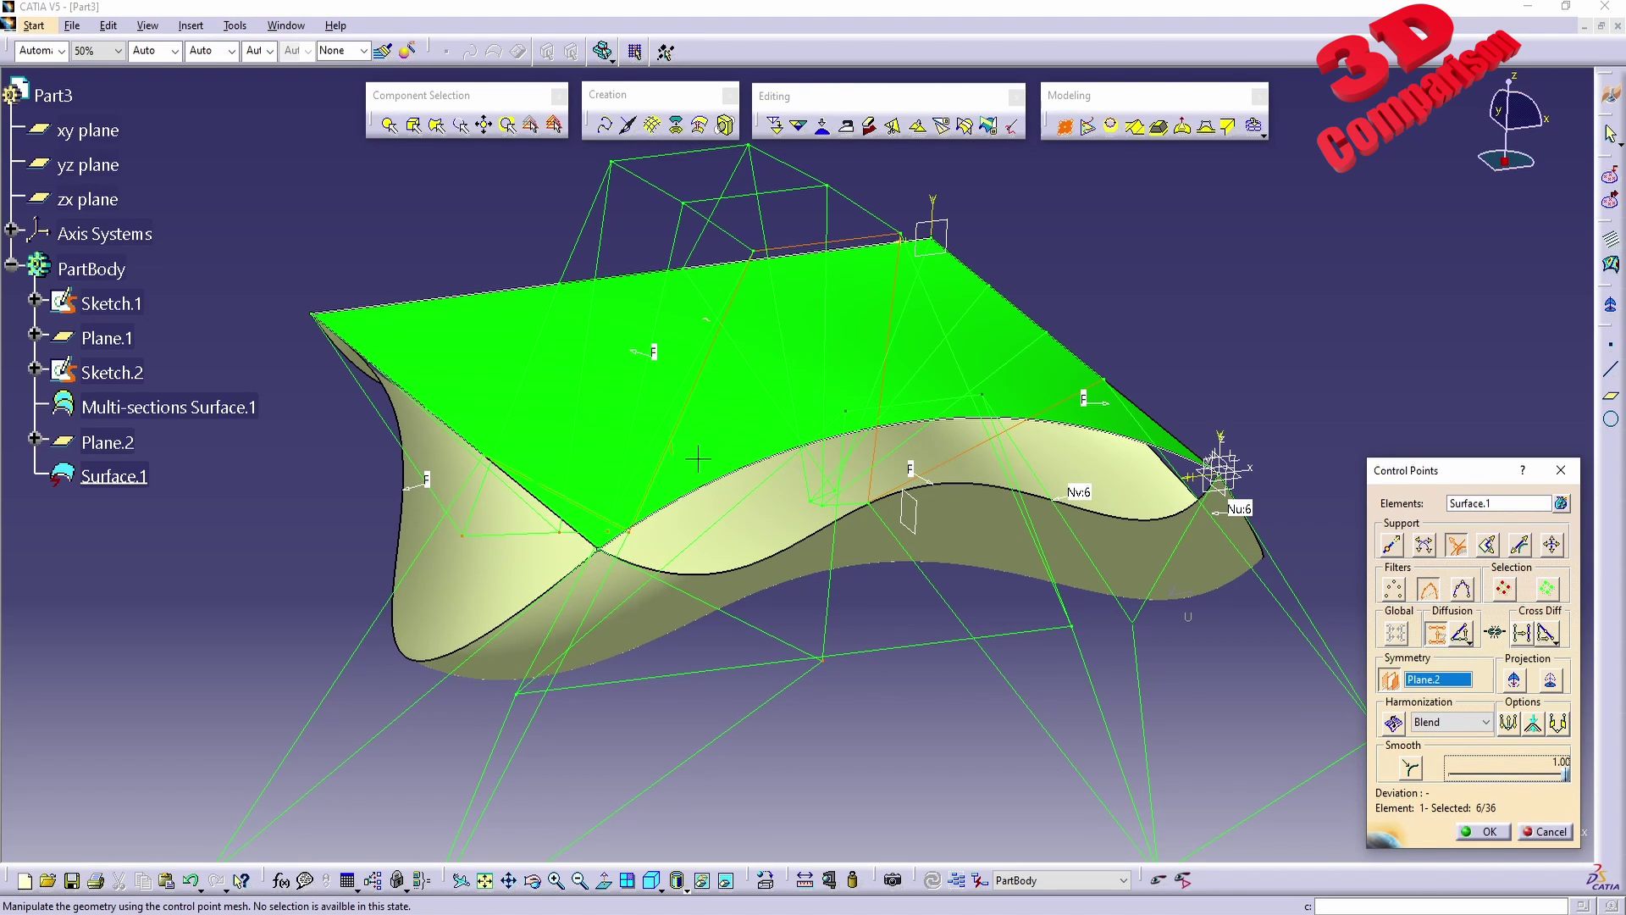
{"action": "middle_click_drag", "start_coordinate": [698, 458], "coordinate": [724, 523]}
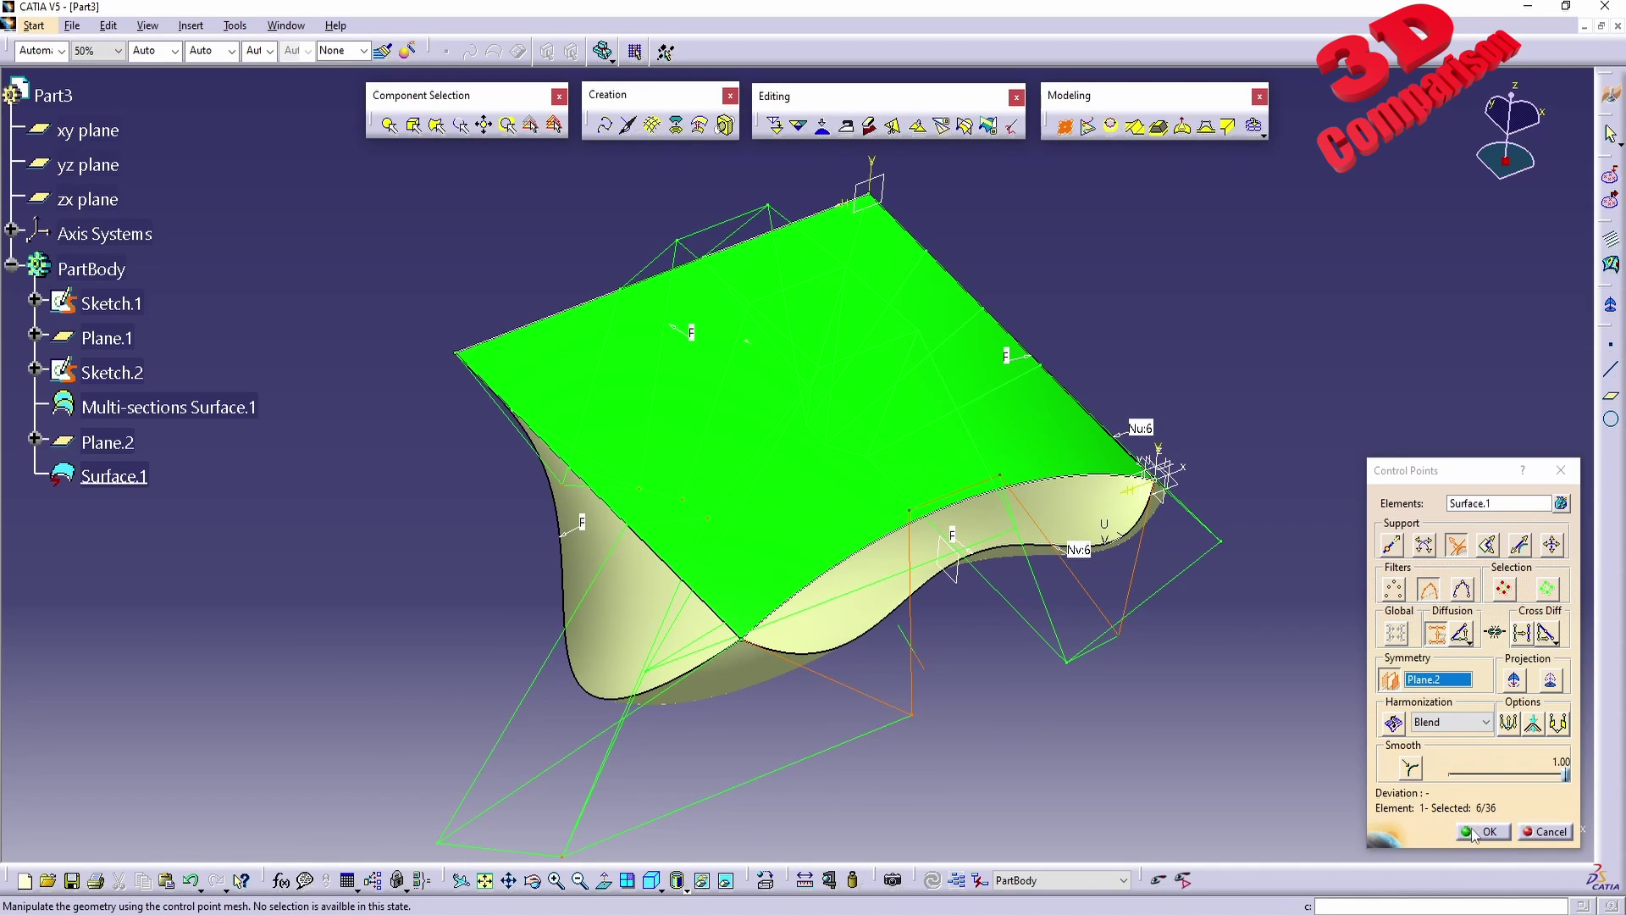
{"action": "left_click_drag", "start_coordinate": [1457, 473], "coordinate": [1413, 442]}
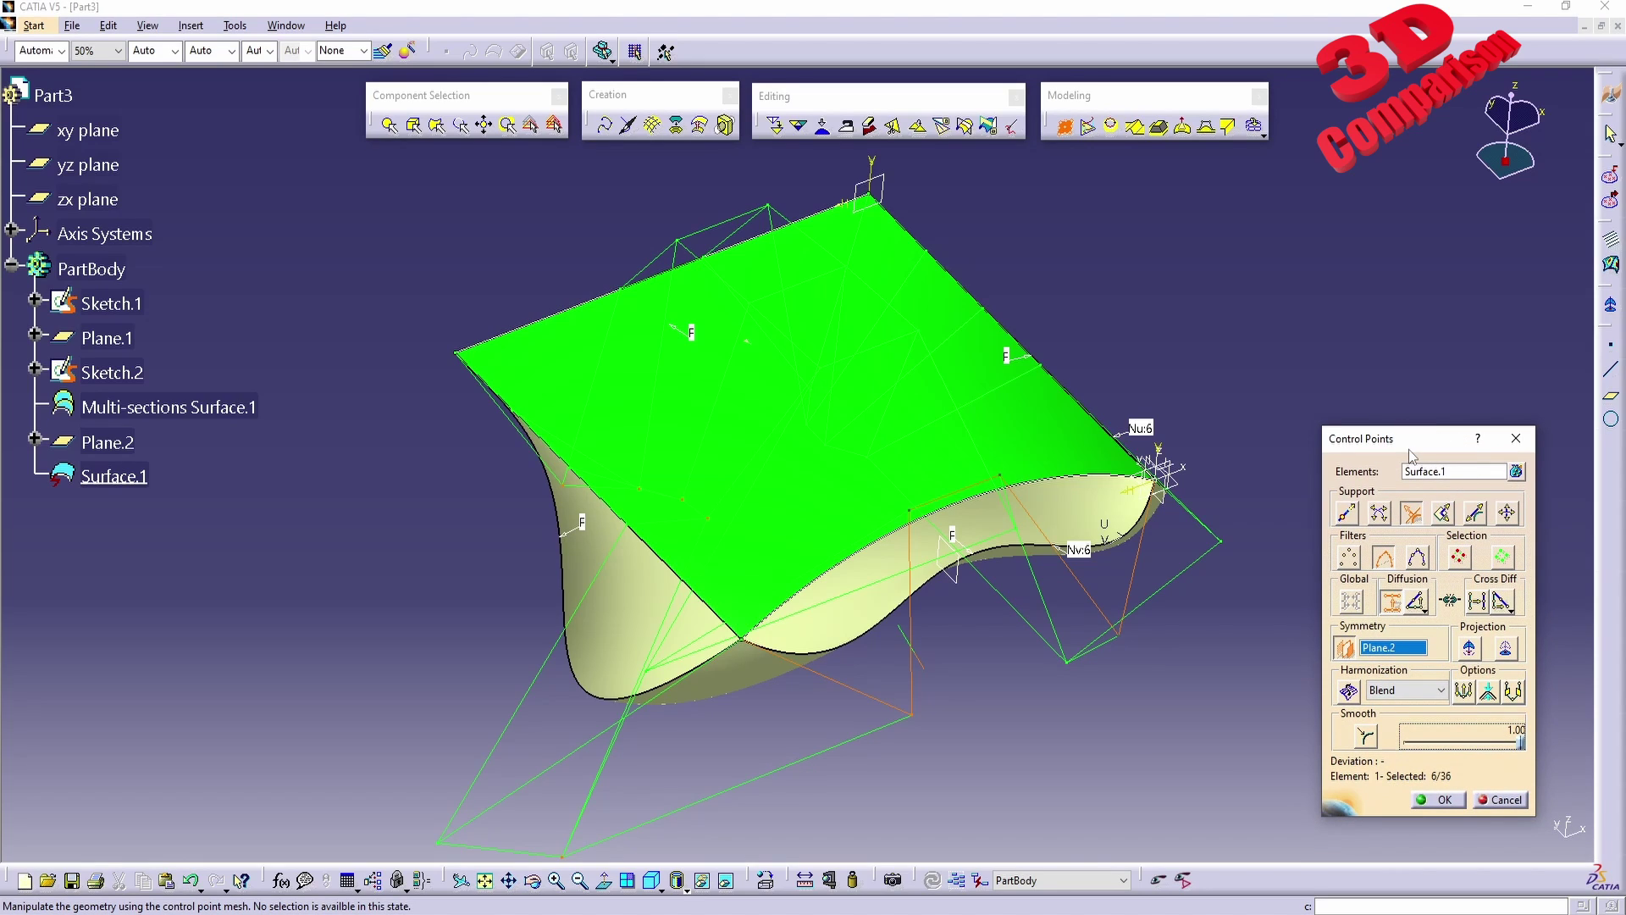
{"action": "left_click", "coordinate": [1445, 800]}
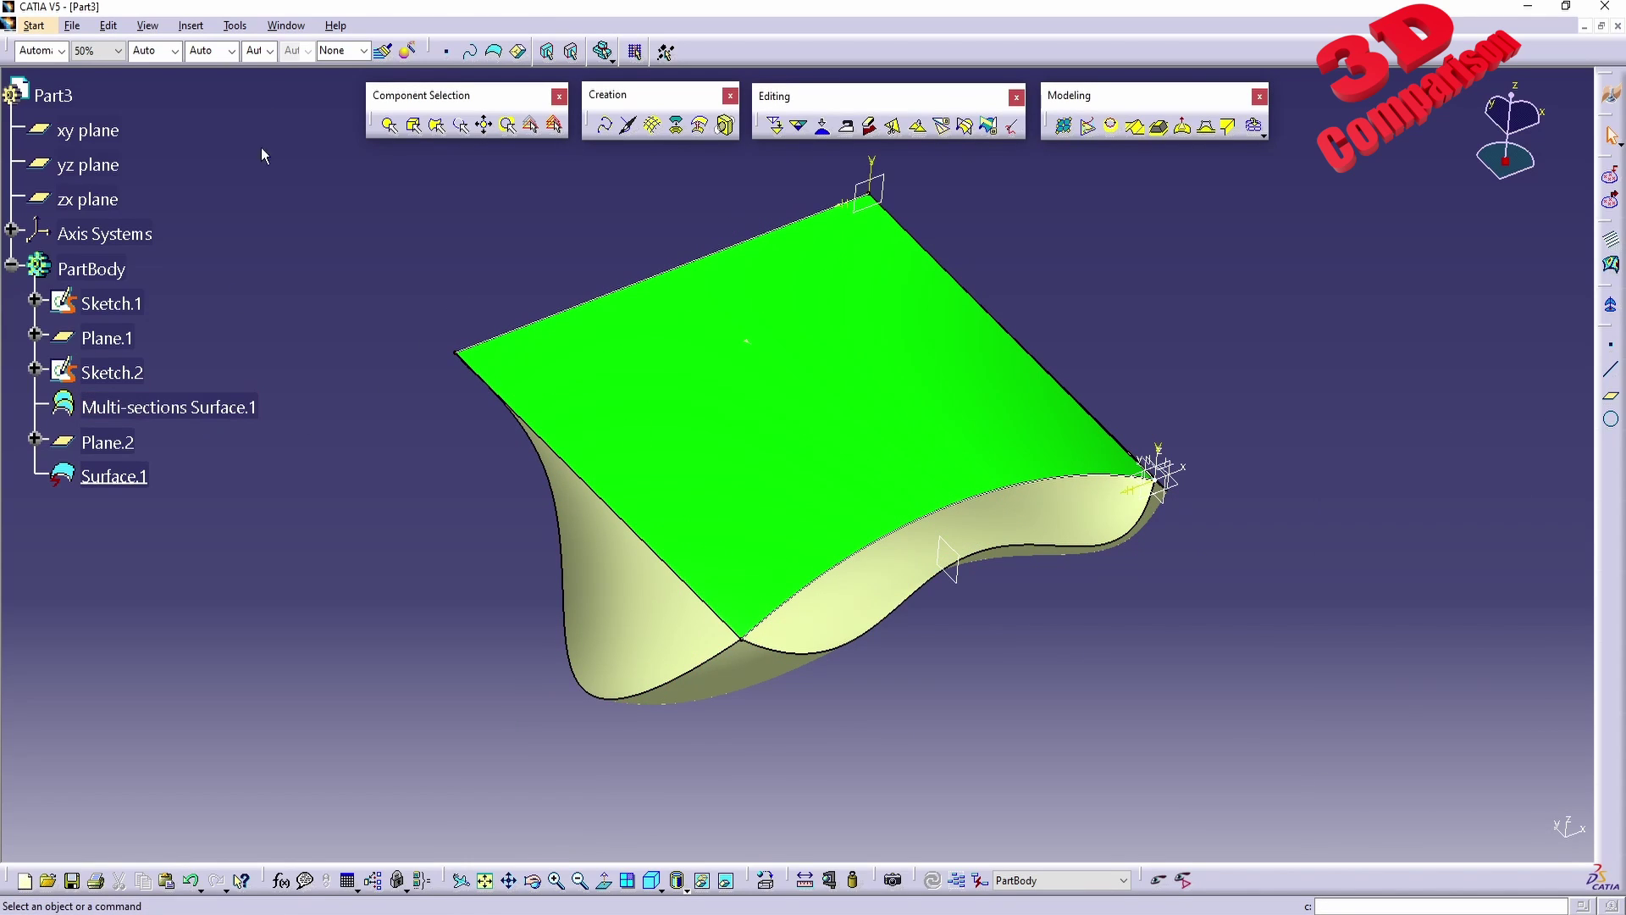
- Switch to FreeStyle_Part_38 (1).CATPart, examine the control point mesh of the yellow Surface.1, and leave without deforming it
{"action": "left_click", "coordinate": [286, 26]}
{"action": "left_click", "coordinate": [409, 175]}
{"action": "middle_click_drag", "start_coordinate": [829, 480], "coordinate": [728, 475]}
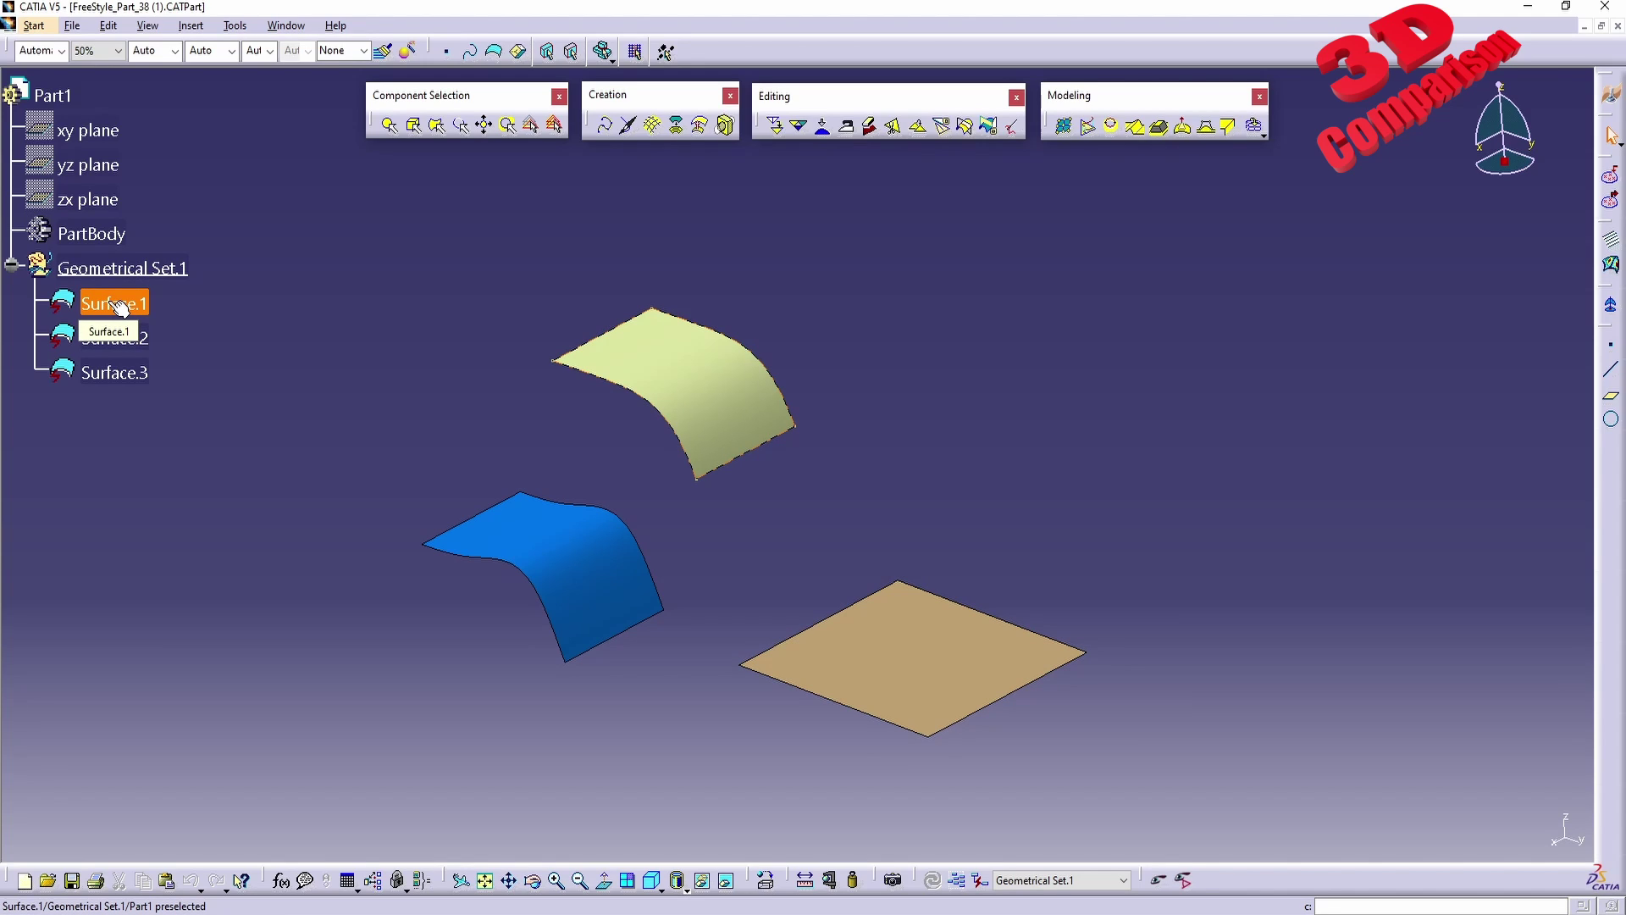
{"action": "left_click", "coordinate": [1065, 127]}
{"action": "left_click", "coordinate": [692, 388]}
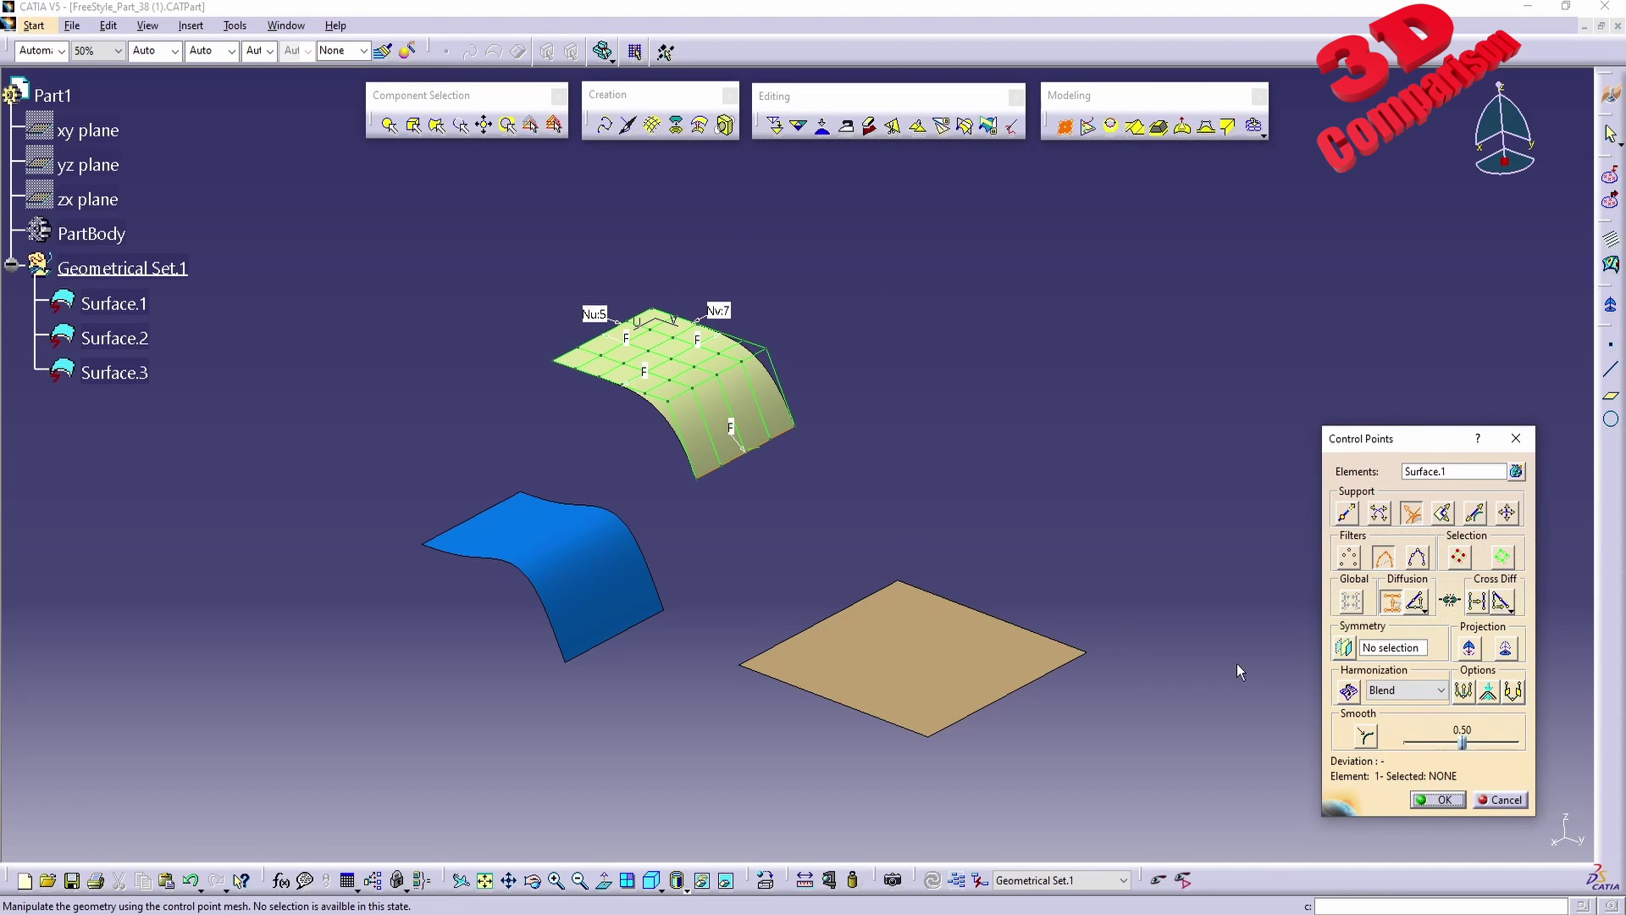
{"action": "left_click", "coordinate": [1500, 799]}
- Switch to the Part1 document and copy Multi-sections Surface.1
{"action": "left_click", "coordinate": [285, 26]}
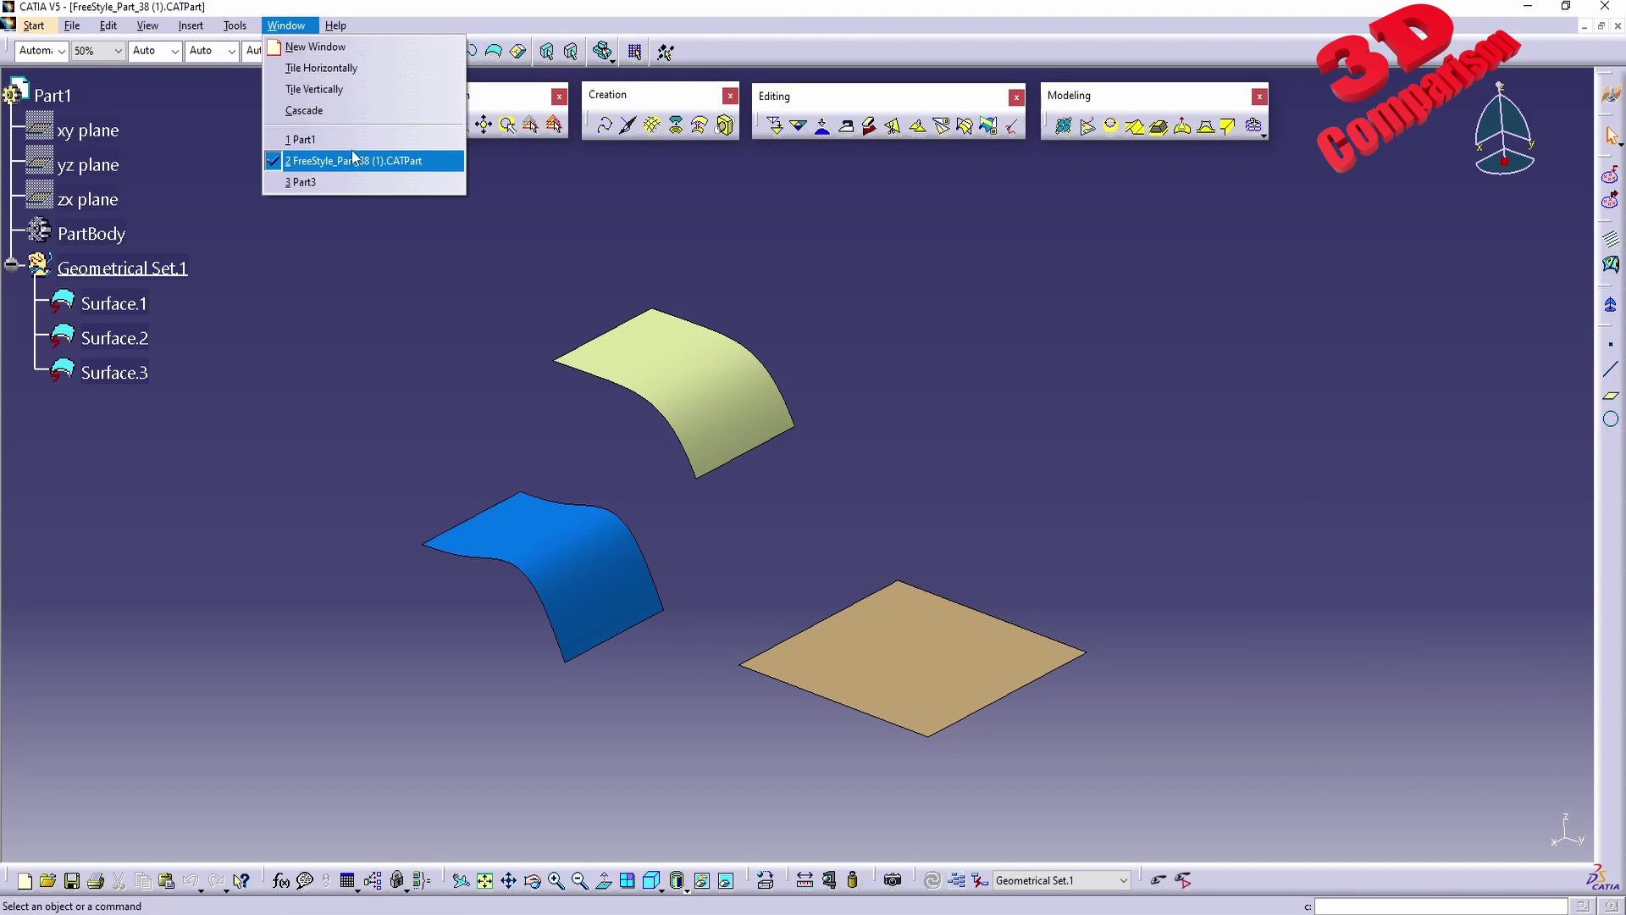
{"action": "left_click", "coordinate": [305, 141]}
{"action": "left_click", "coordinate": [176, 330]}
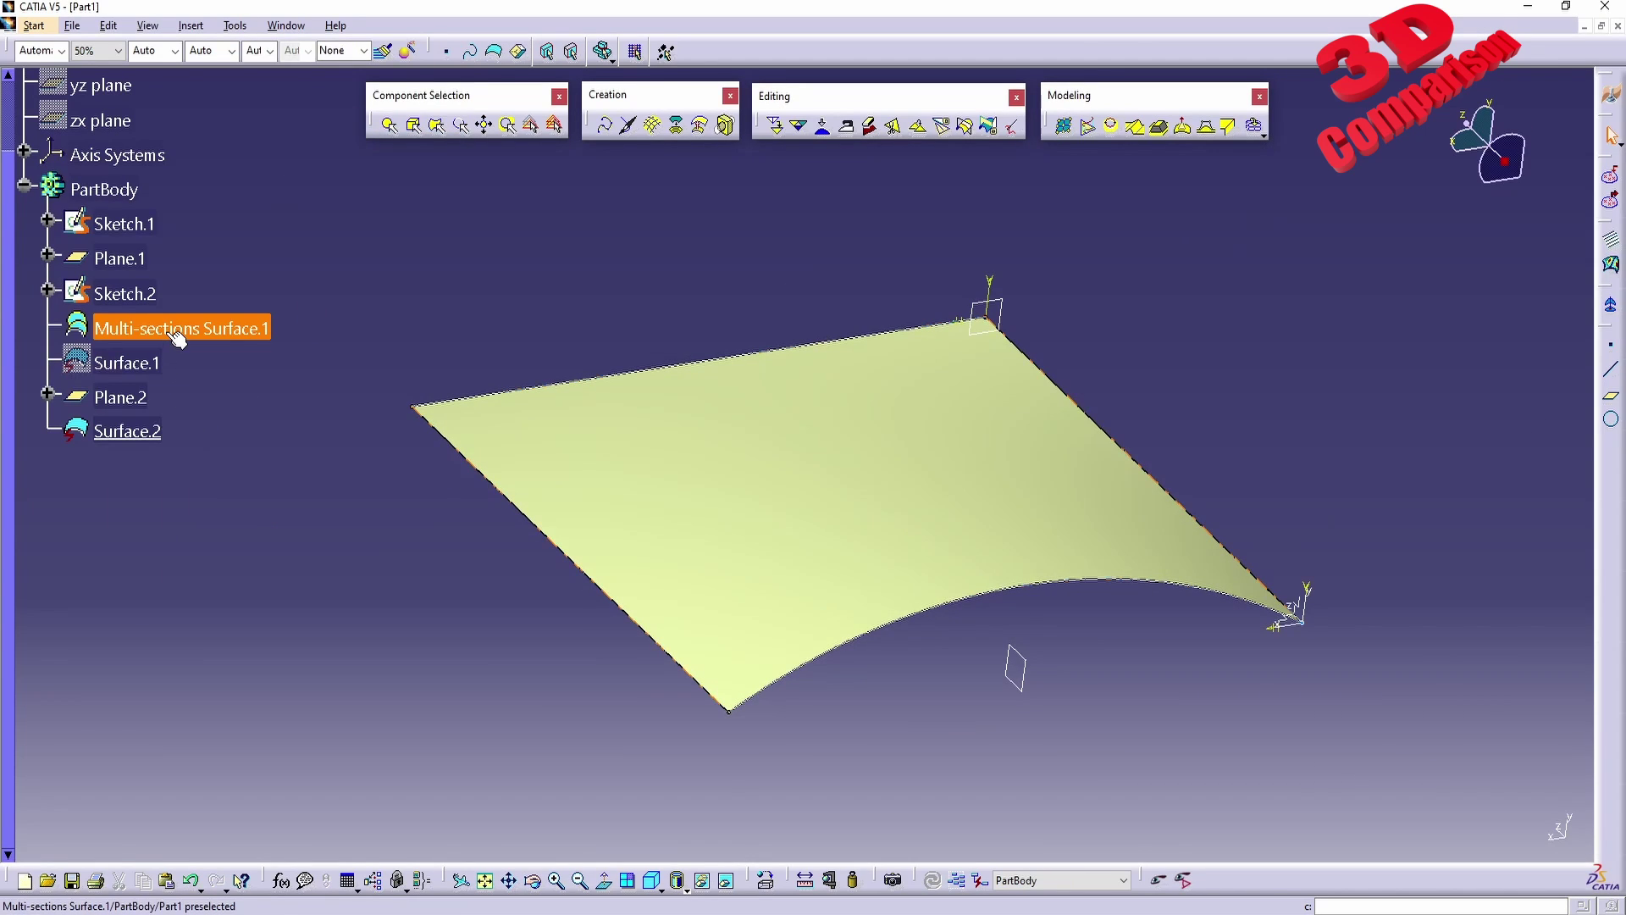
{"action": "right_click", "coordinate": [171, 338]}
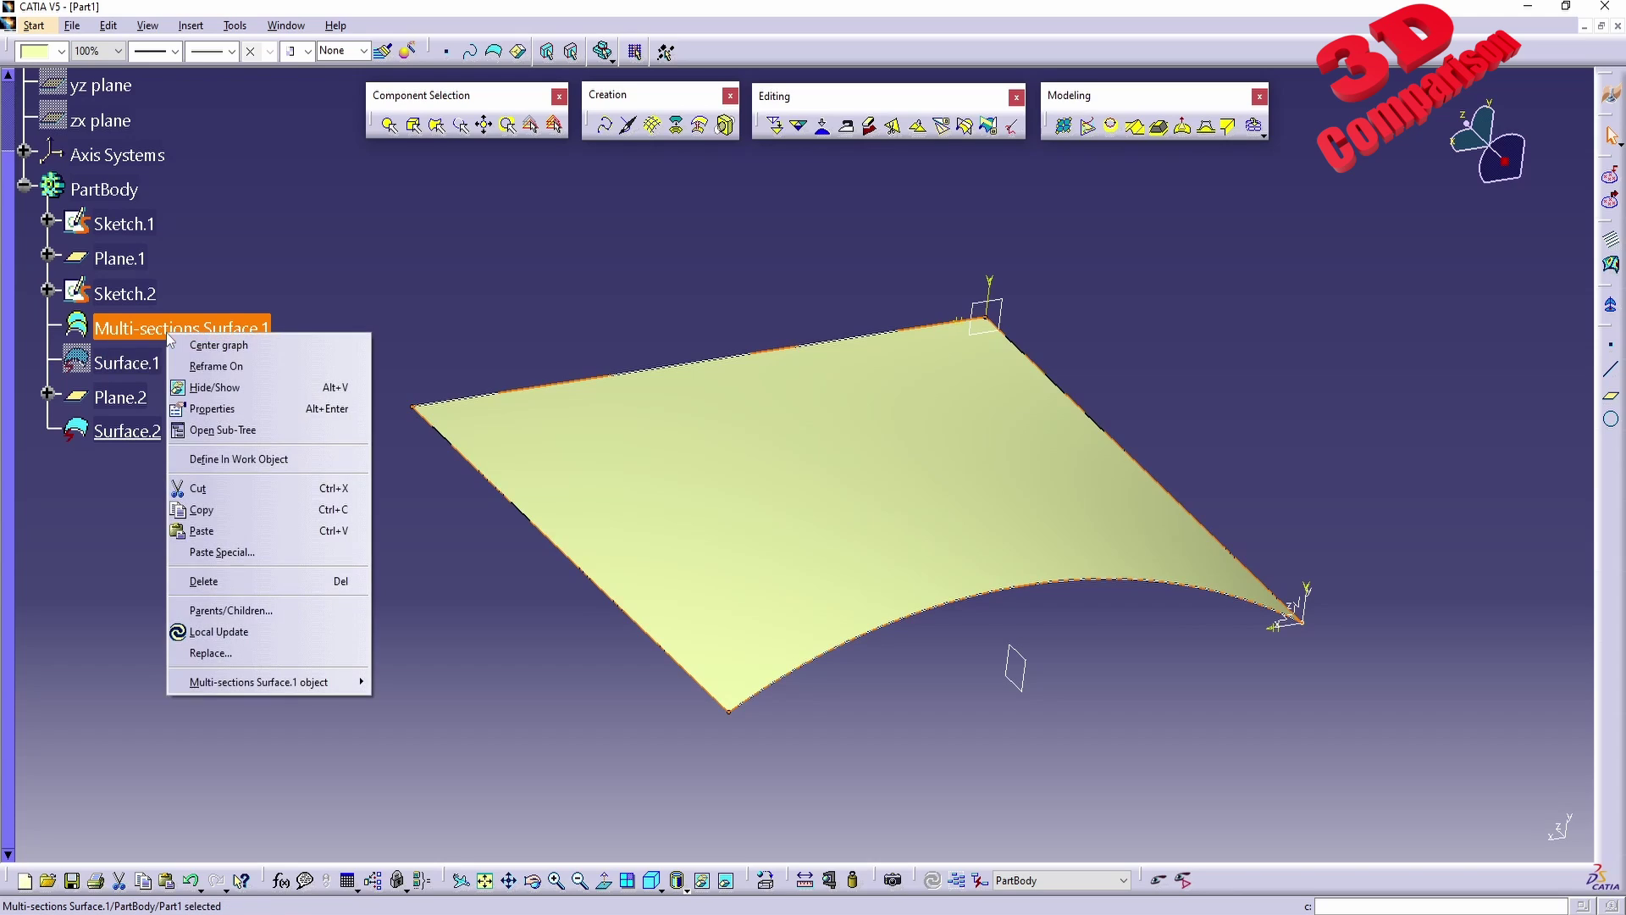
{"action": "left_click", "coordinate": [267, 511]}
- Paste the copied surface into PartBody using the As Result option
{"action": "left_click", "coordinate": [105, 190]}
{"action": "right_click", "coordinate": [117, 190]}
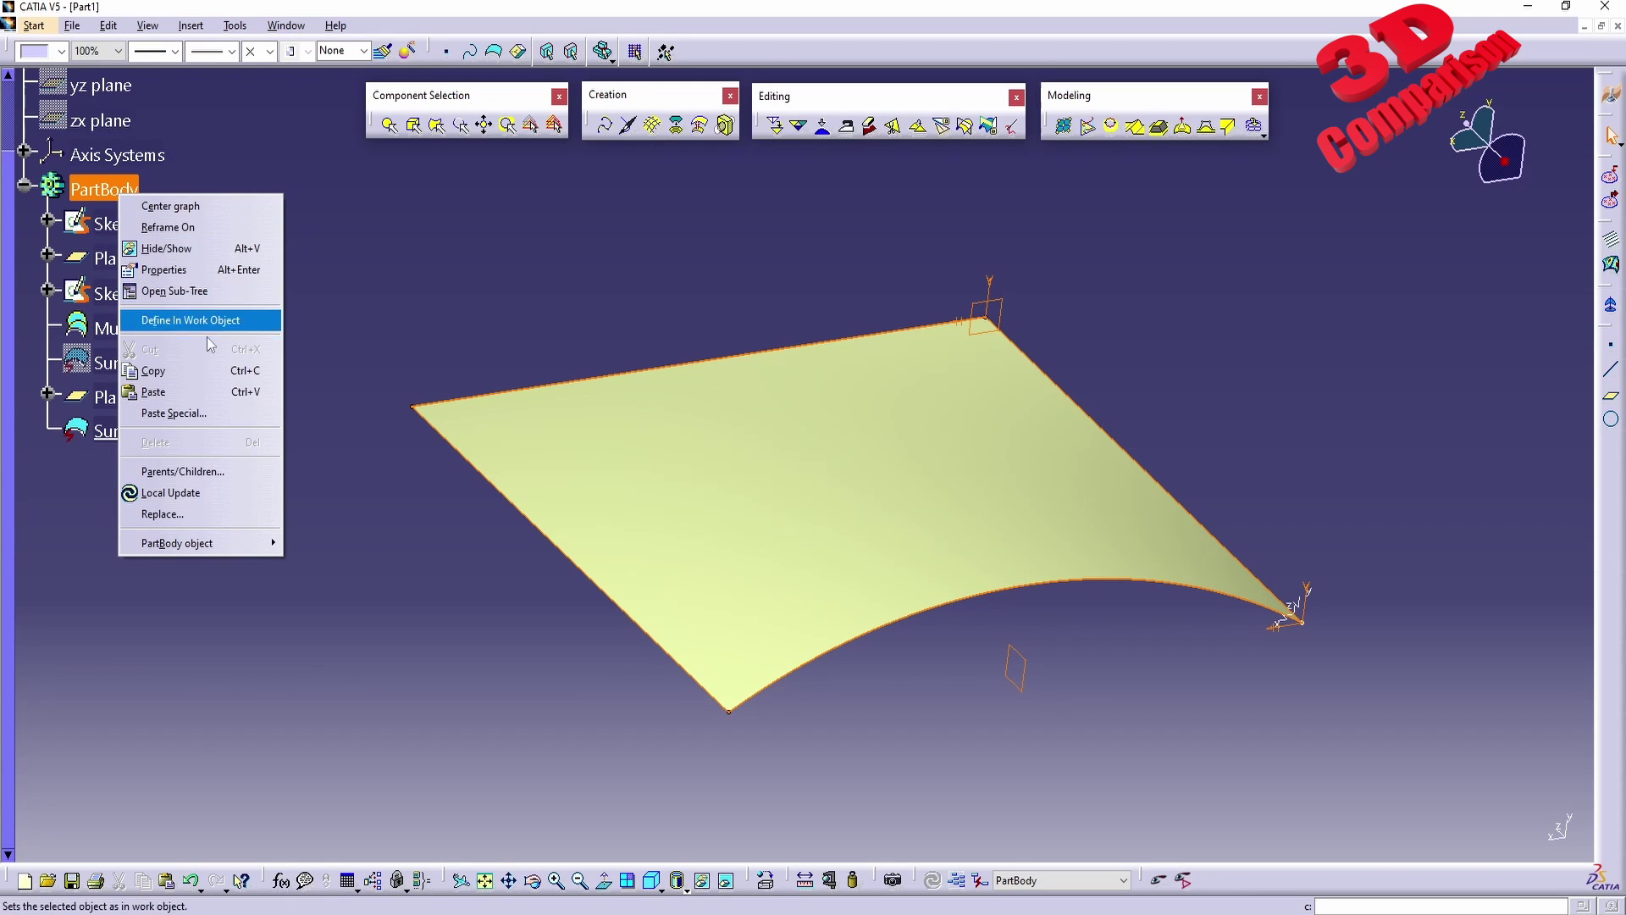
{"action": "left_click", "coordinate": [197, 413]}
{"action": "left_click", "coordinate": [1094, 548]}
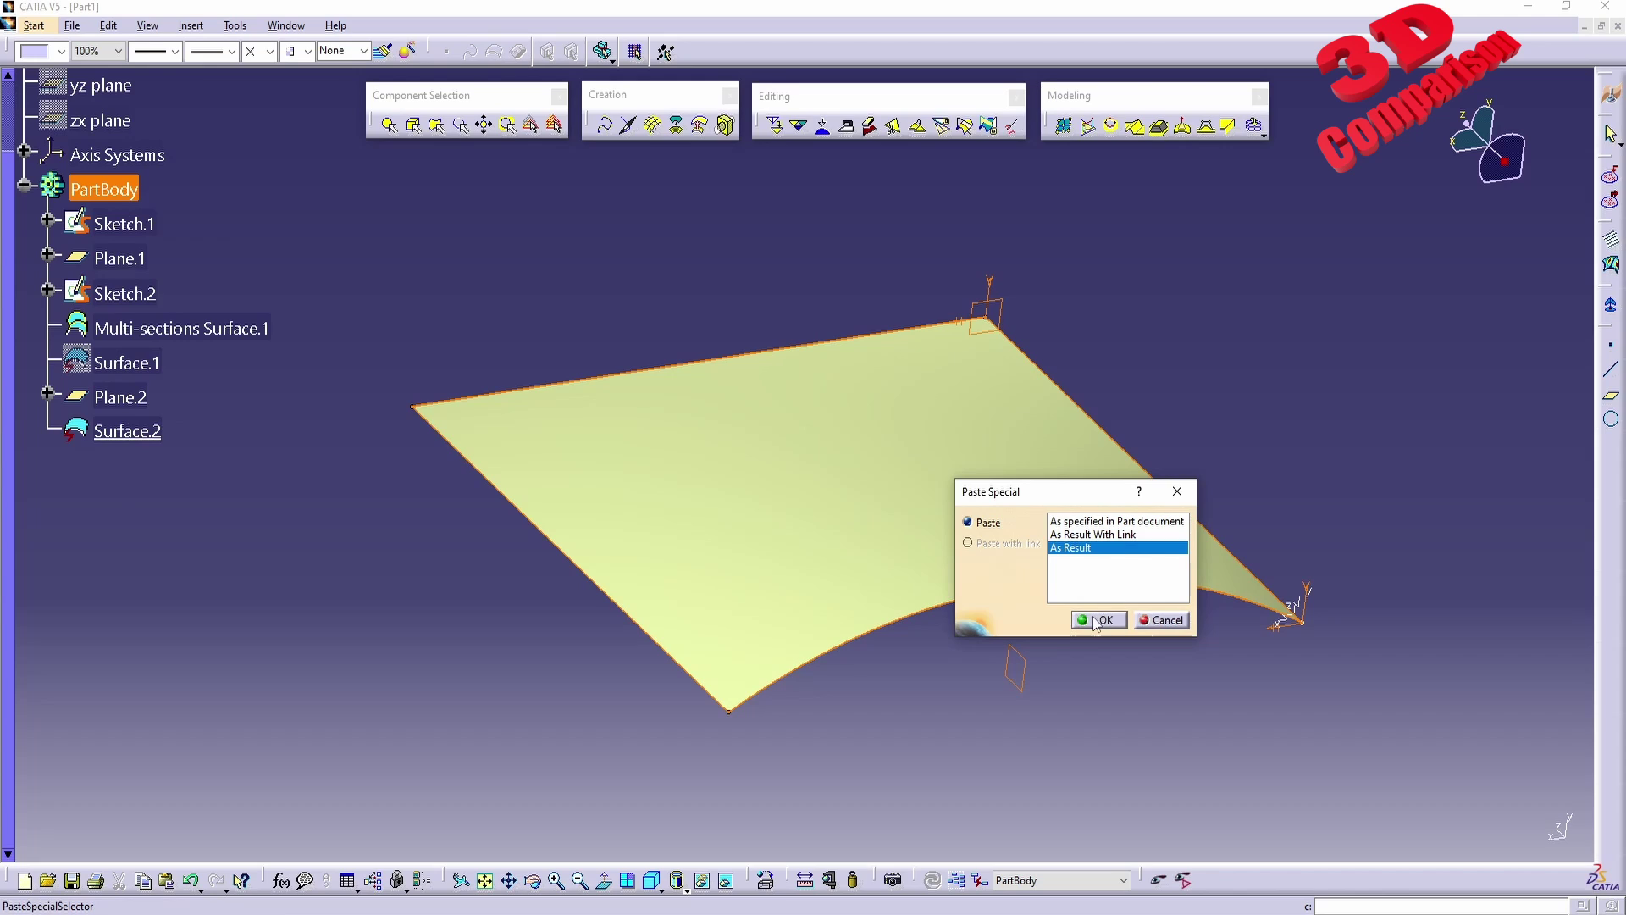
{"action": "left_click", "coordinate": [1099, 619]}
- Try Control Points on the pasted Surface.3, accepting a NURBS copy to show its mesh, and cancel without deforming it
{"action": "left_click", "coordinate": [152, 474]}
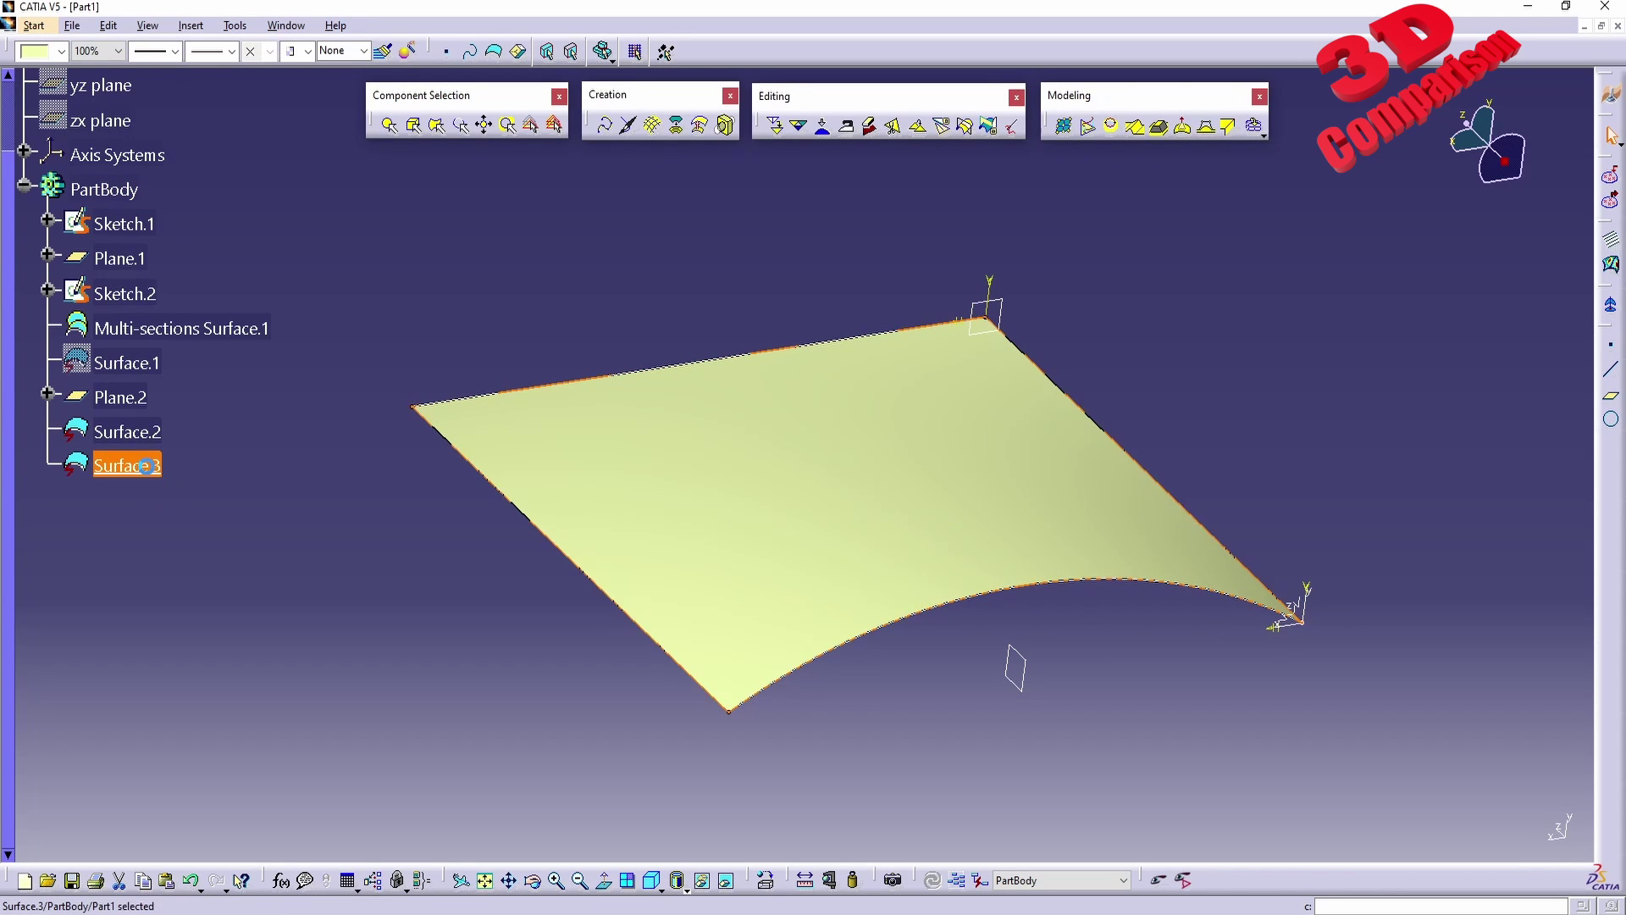
{"action": "left_click", "coordinate": [1064, 126]}
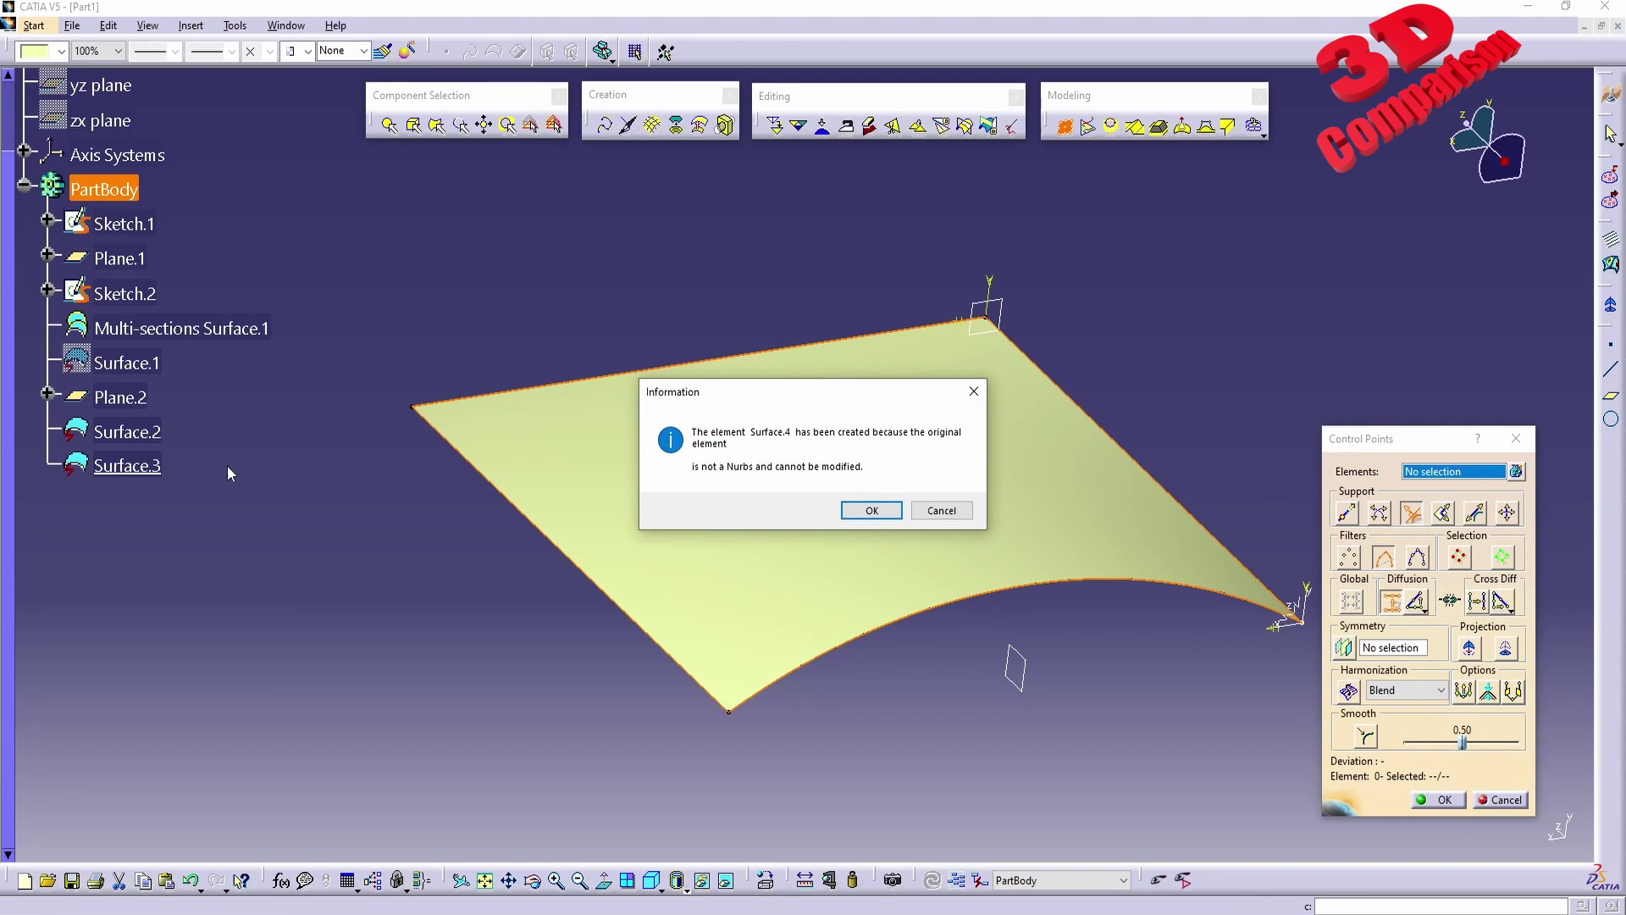
{"action": "left_click", "coordinate": [870, 510]}
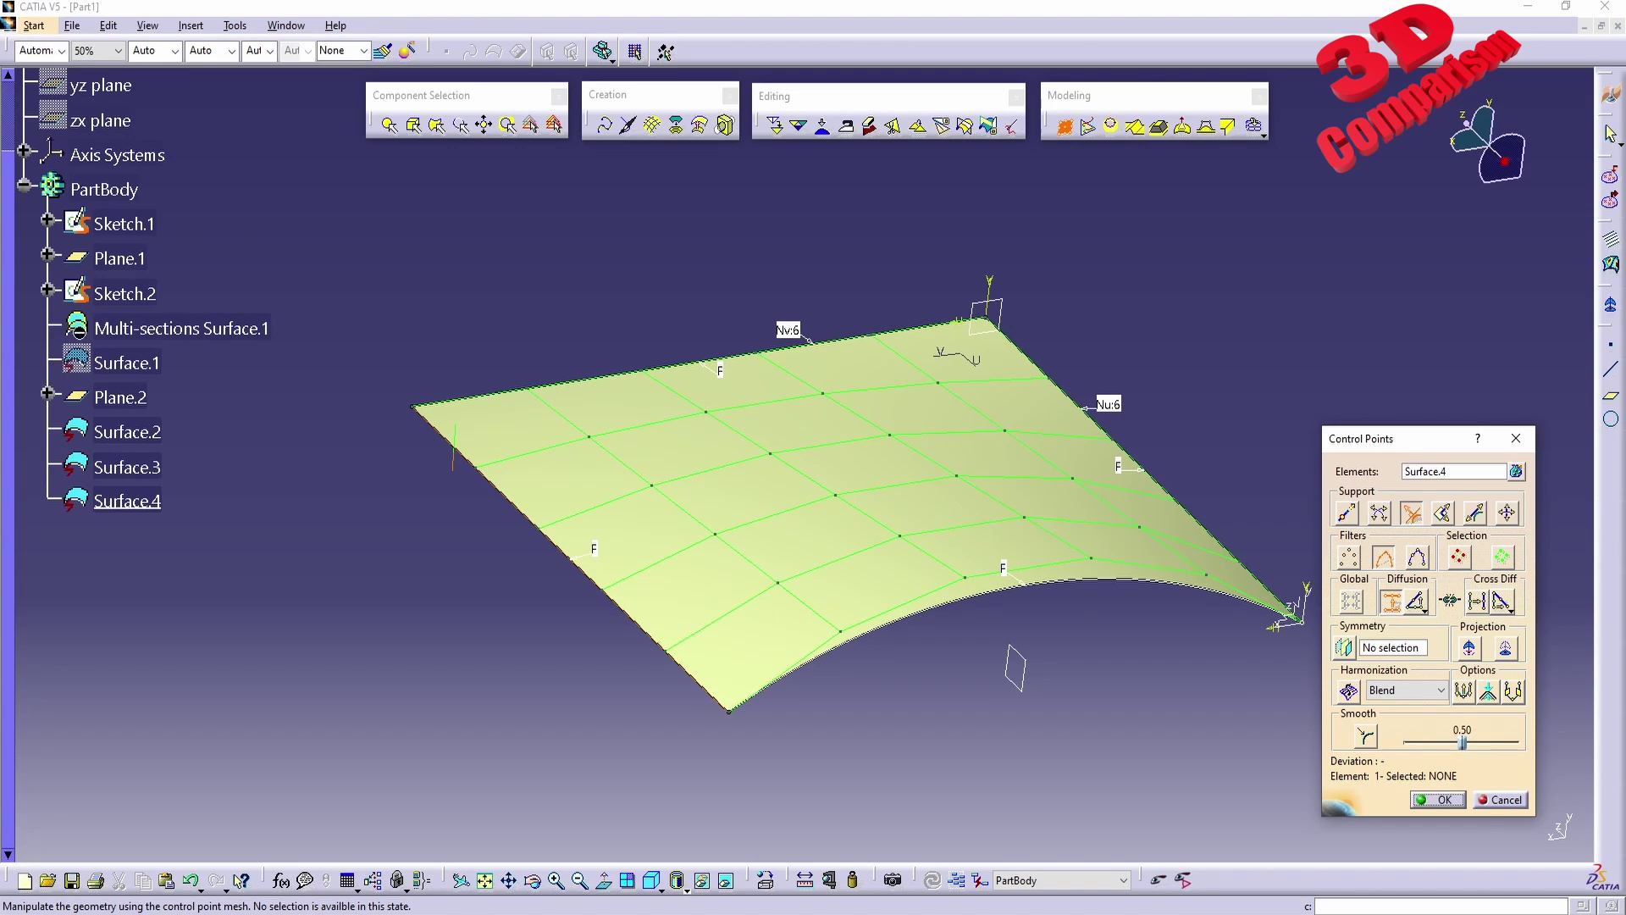
{"action": "left_click", "coordinate": [1500, 800]}
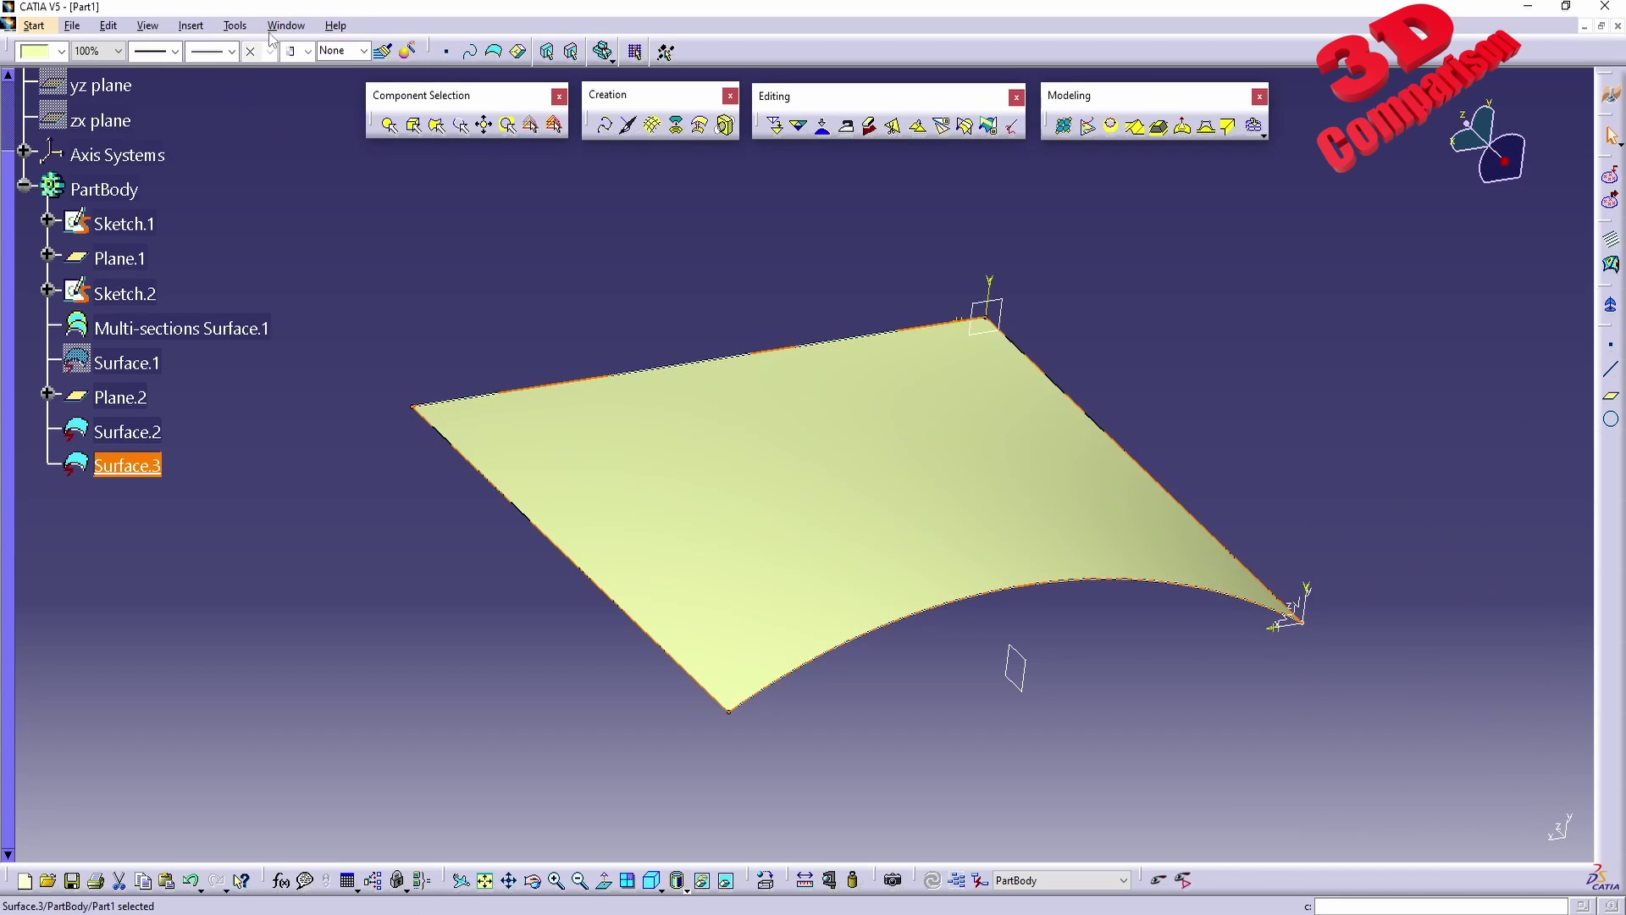
- Switch to FreeStyle_Part_38 (1).CATPart and start Control Points on the flat tan Surface.3
{"action": "left_click", "coordinate": [282, 27]}
{"action": "left_click", "coordinate": [382, 161]}
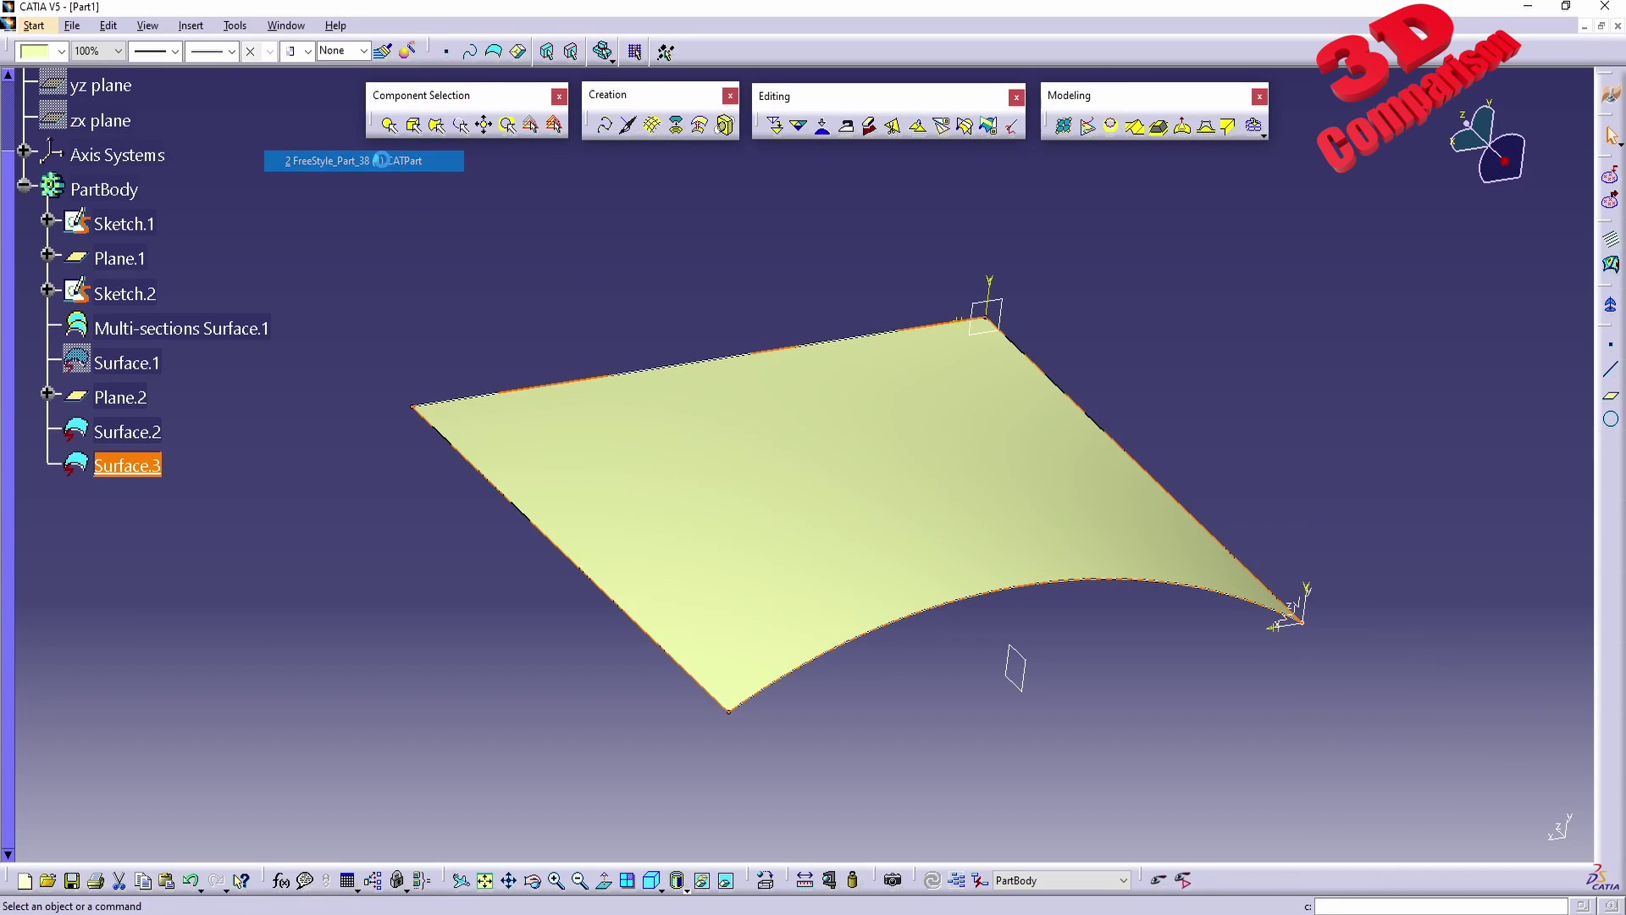
{"action": "middle_click_drag", "start_coordinate": [854, 526], "coordinate": [847, 423]}
{"action": "left_click", "coordinate": [1064, 127]}
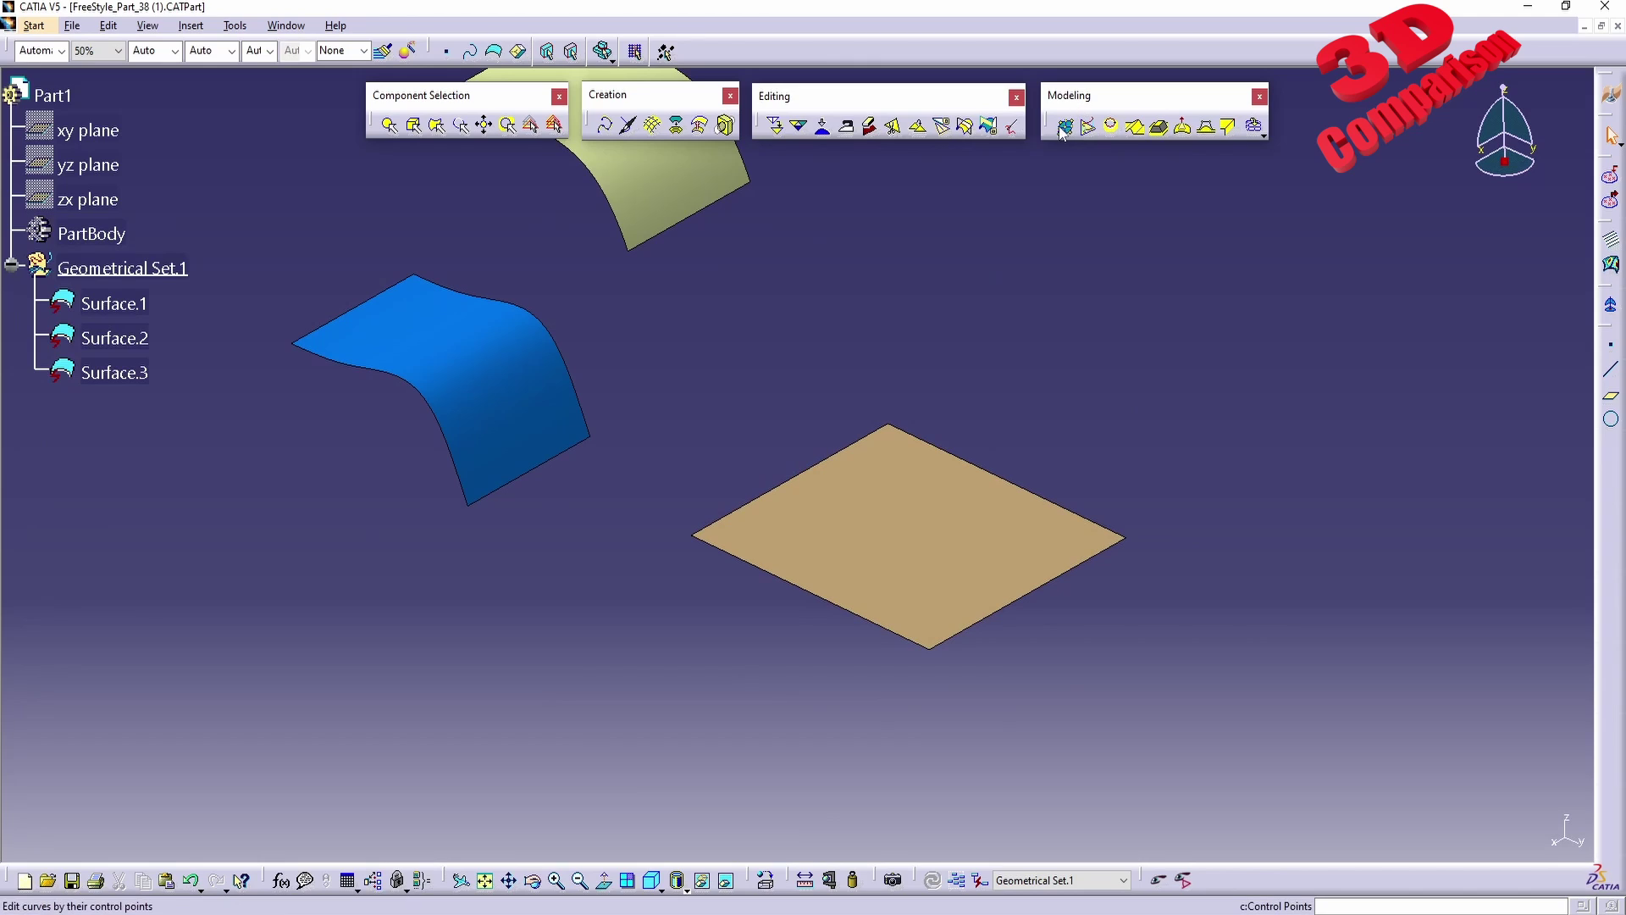
{"action": "left_click", "coordinate": [862, 537]}
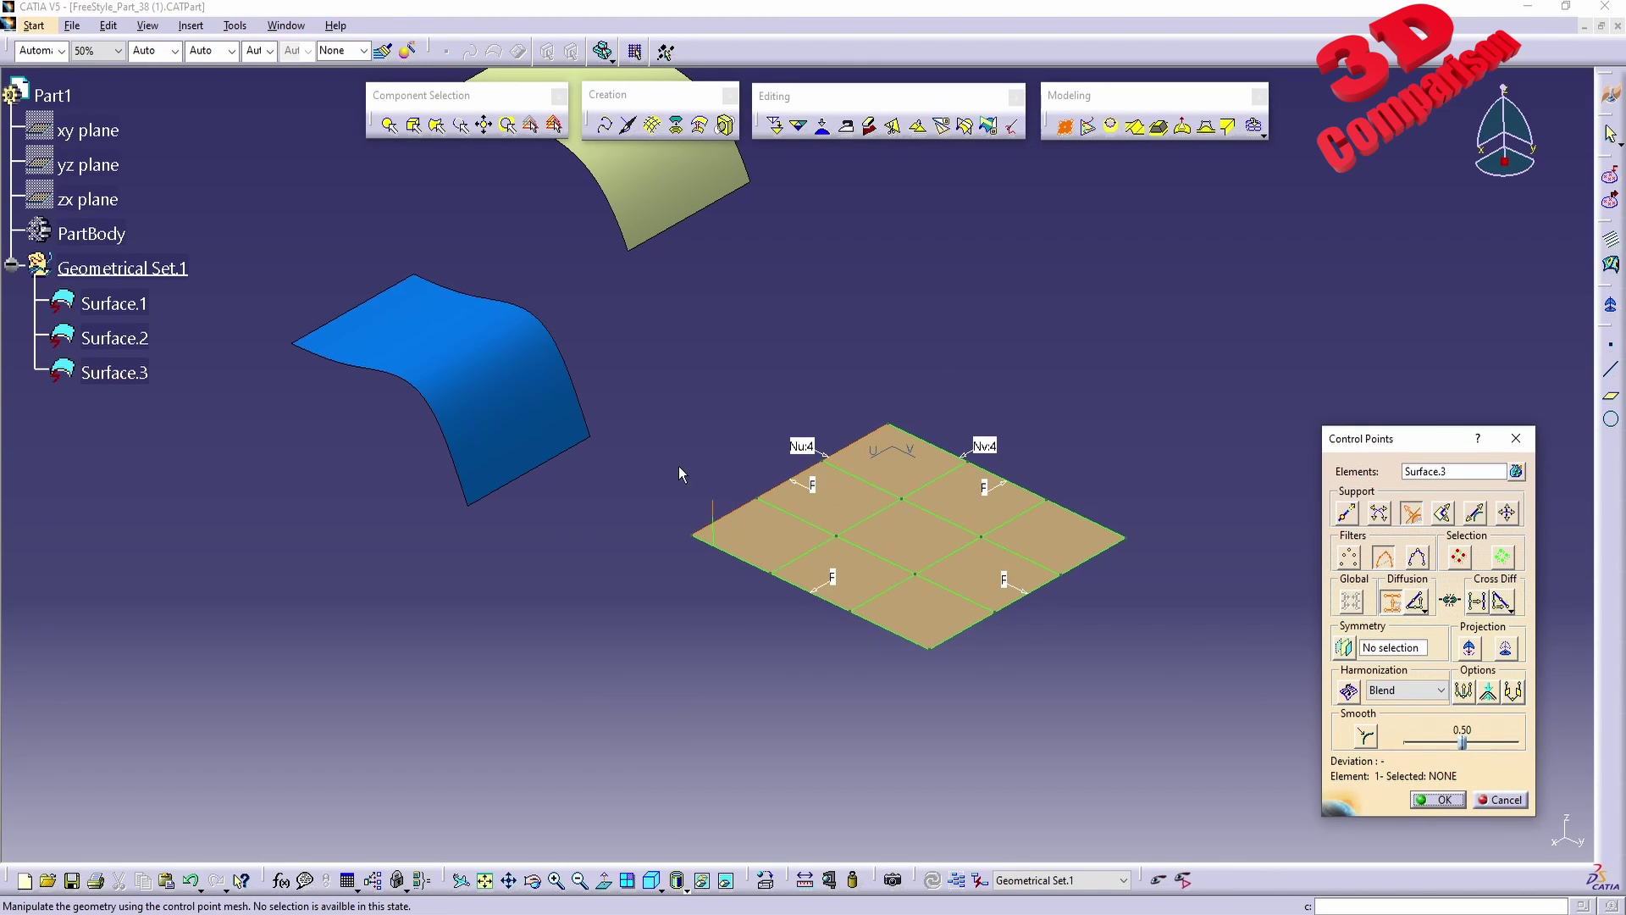
{"action": "middle_click_drag", "start_coordinate": [678, 466], "coordinate": [813, 575]}
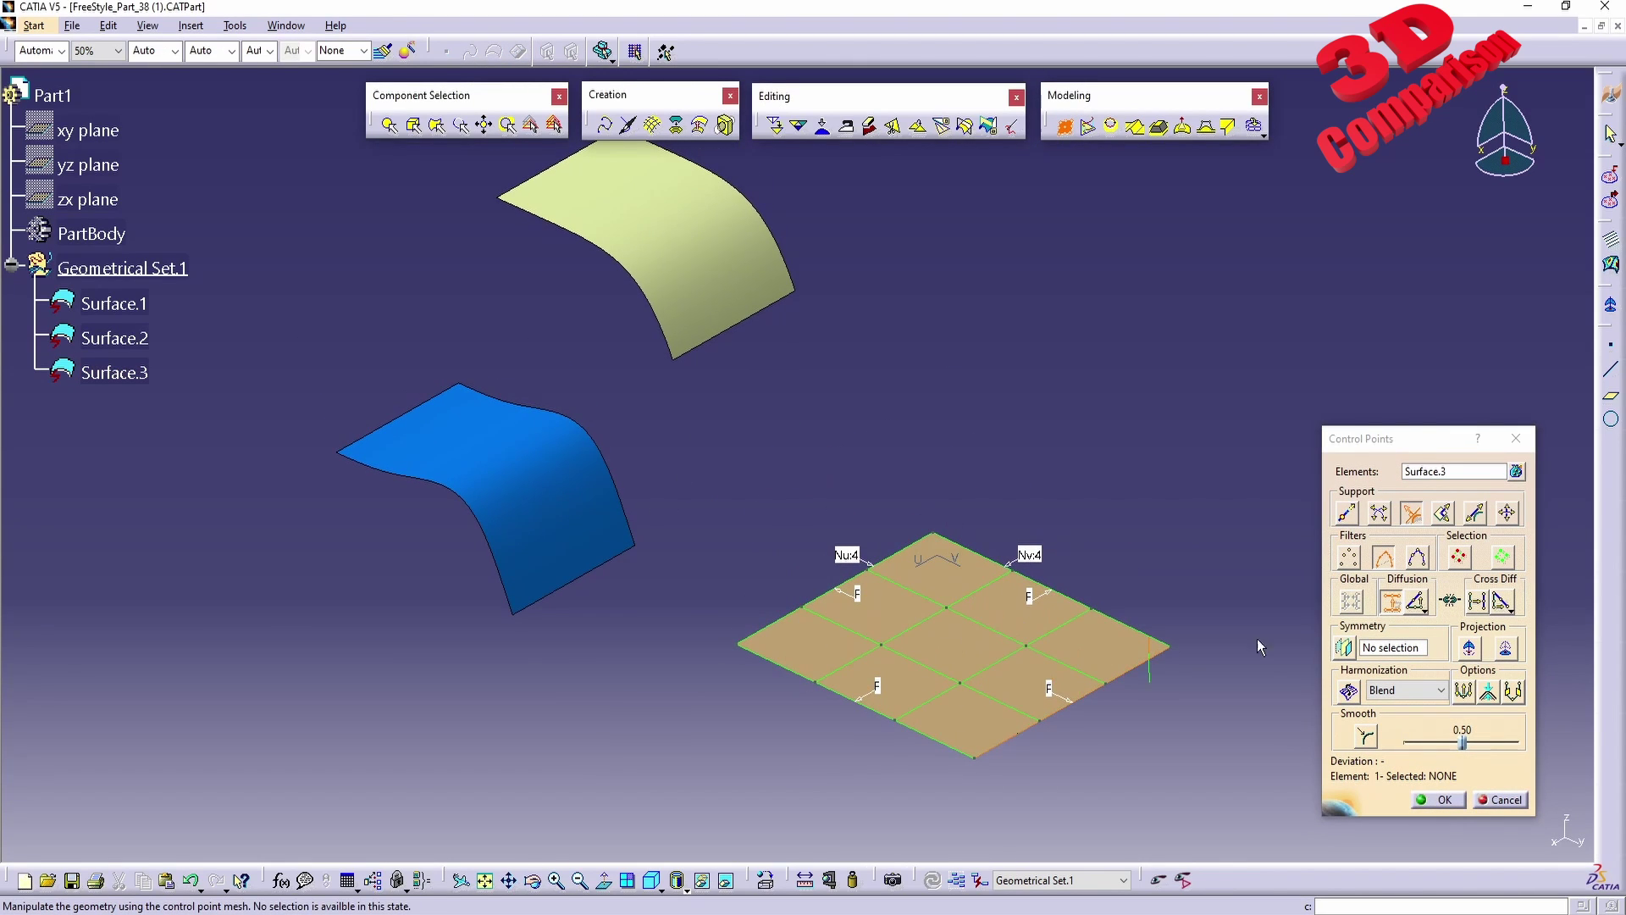
- Set the support to Normal to compass, pull an inner mesh line of the tan surface downward, and accept the deformation
{"action": "left_click", "coordinate": [1347, 691]}
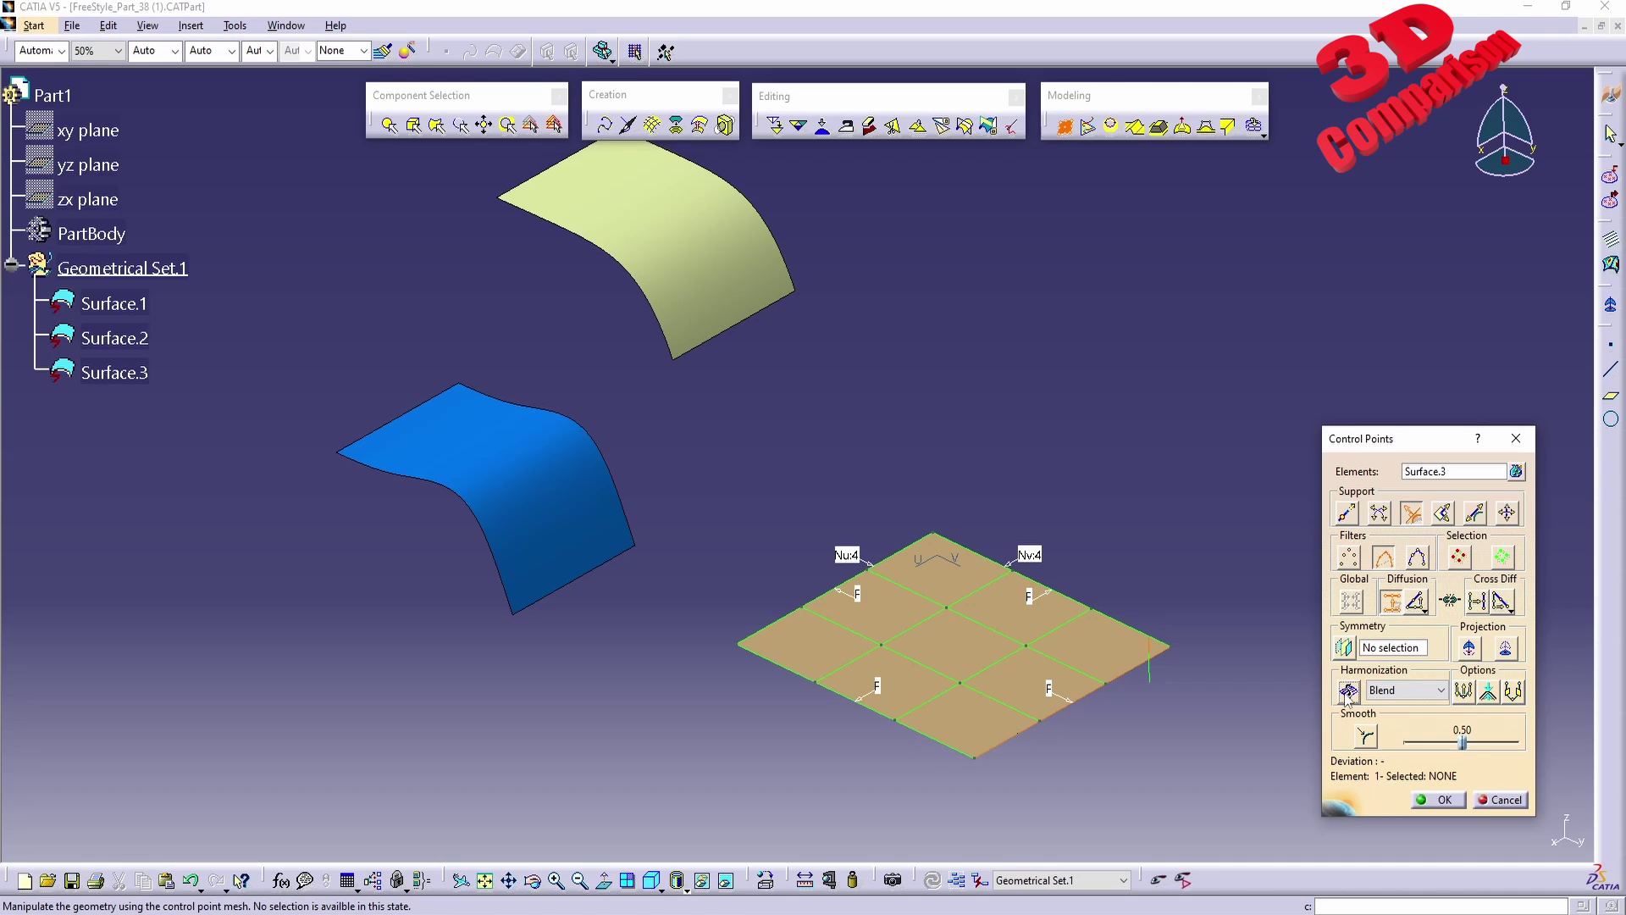
{"action": "left_click", "coordinate": [1347, 513]}
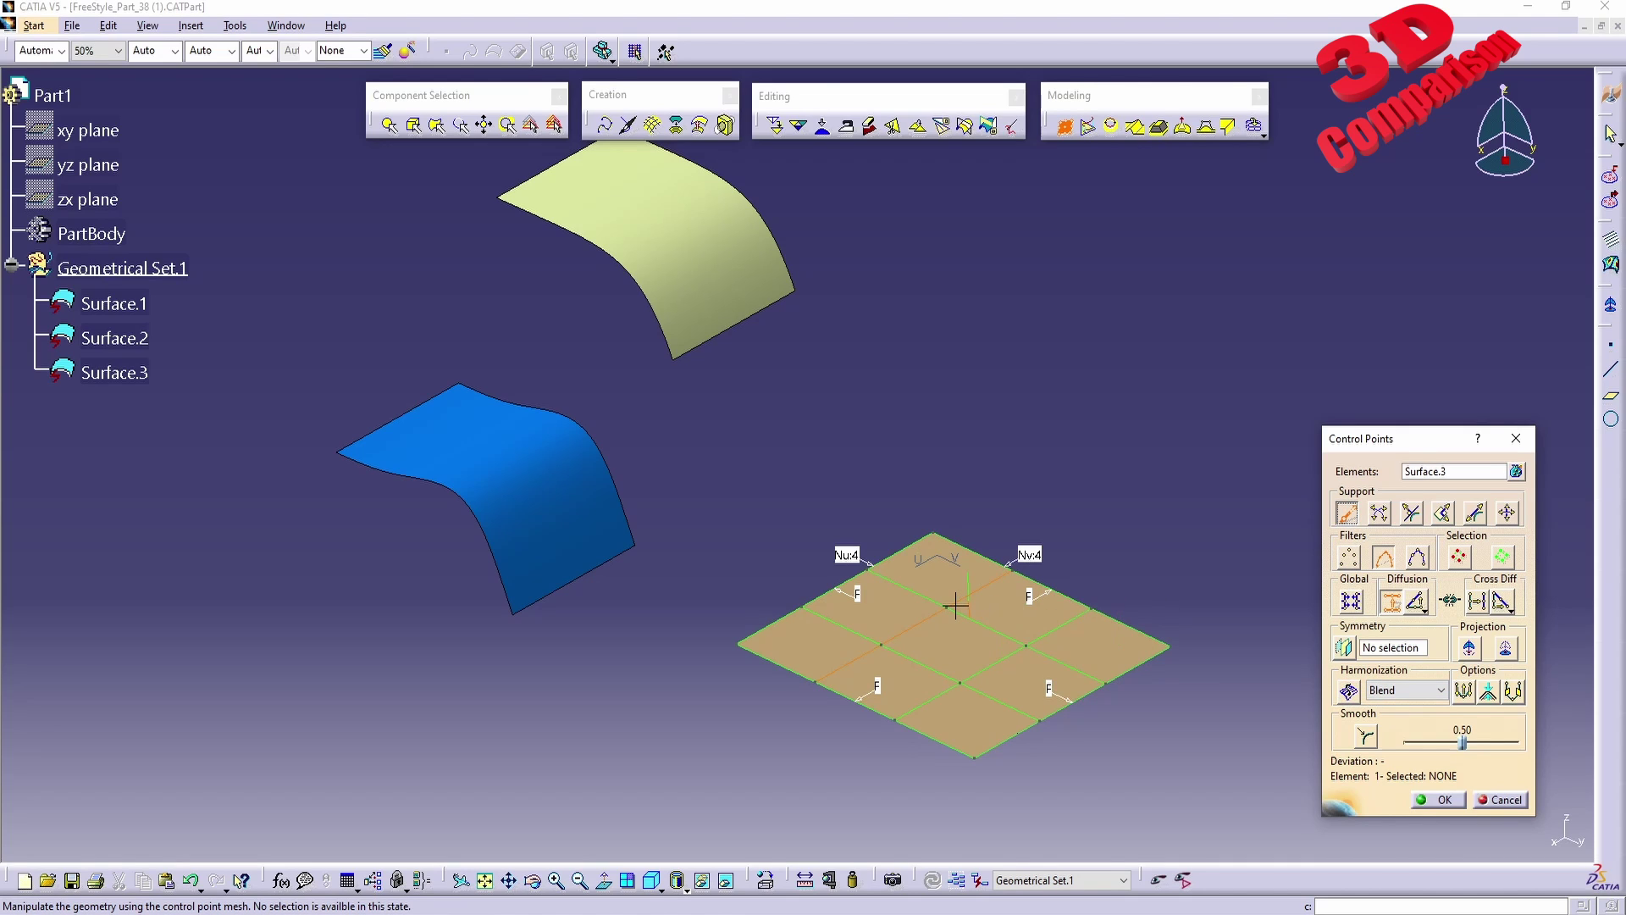
{"action": "left_click_drag", "start_coordinate": [954, 608], "coordinate": [886, 598]}
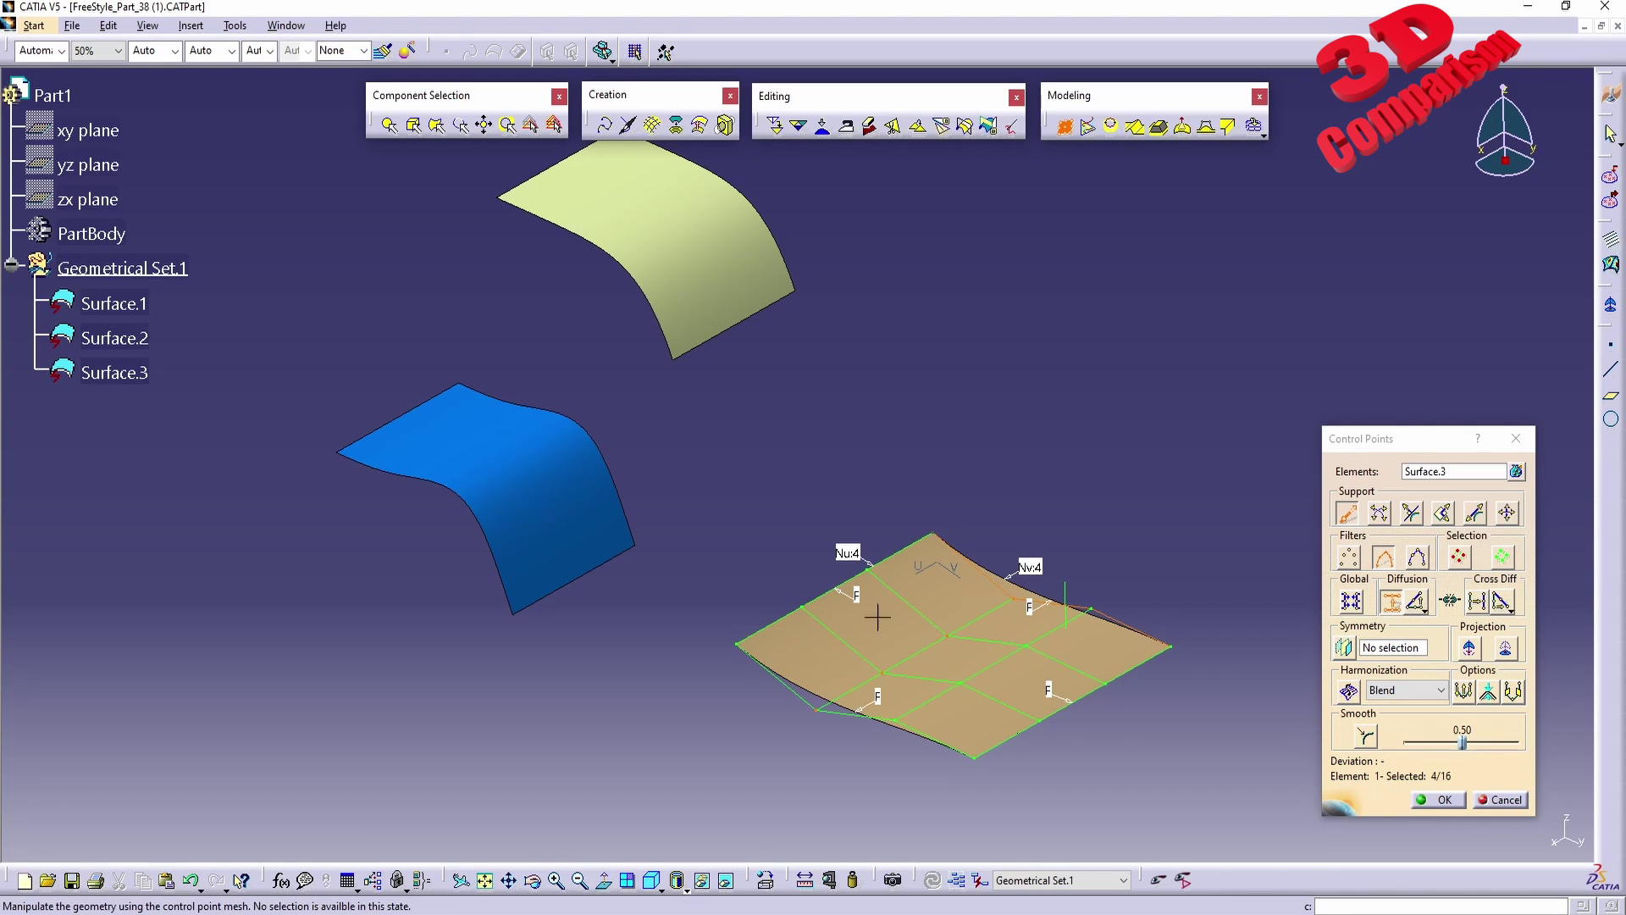
{"action": "left_click", "coordinate": [1439, 799]}
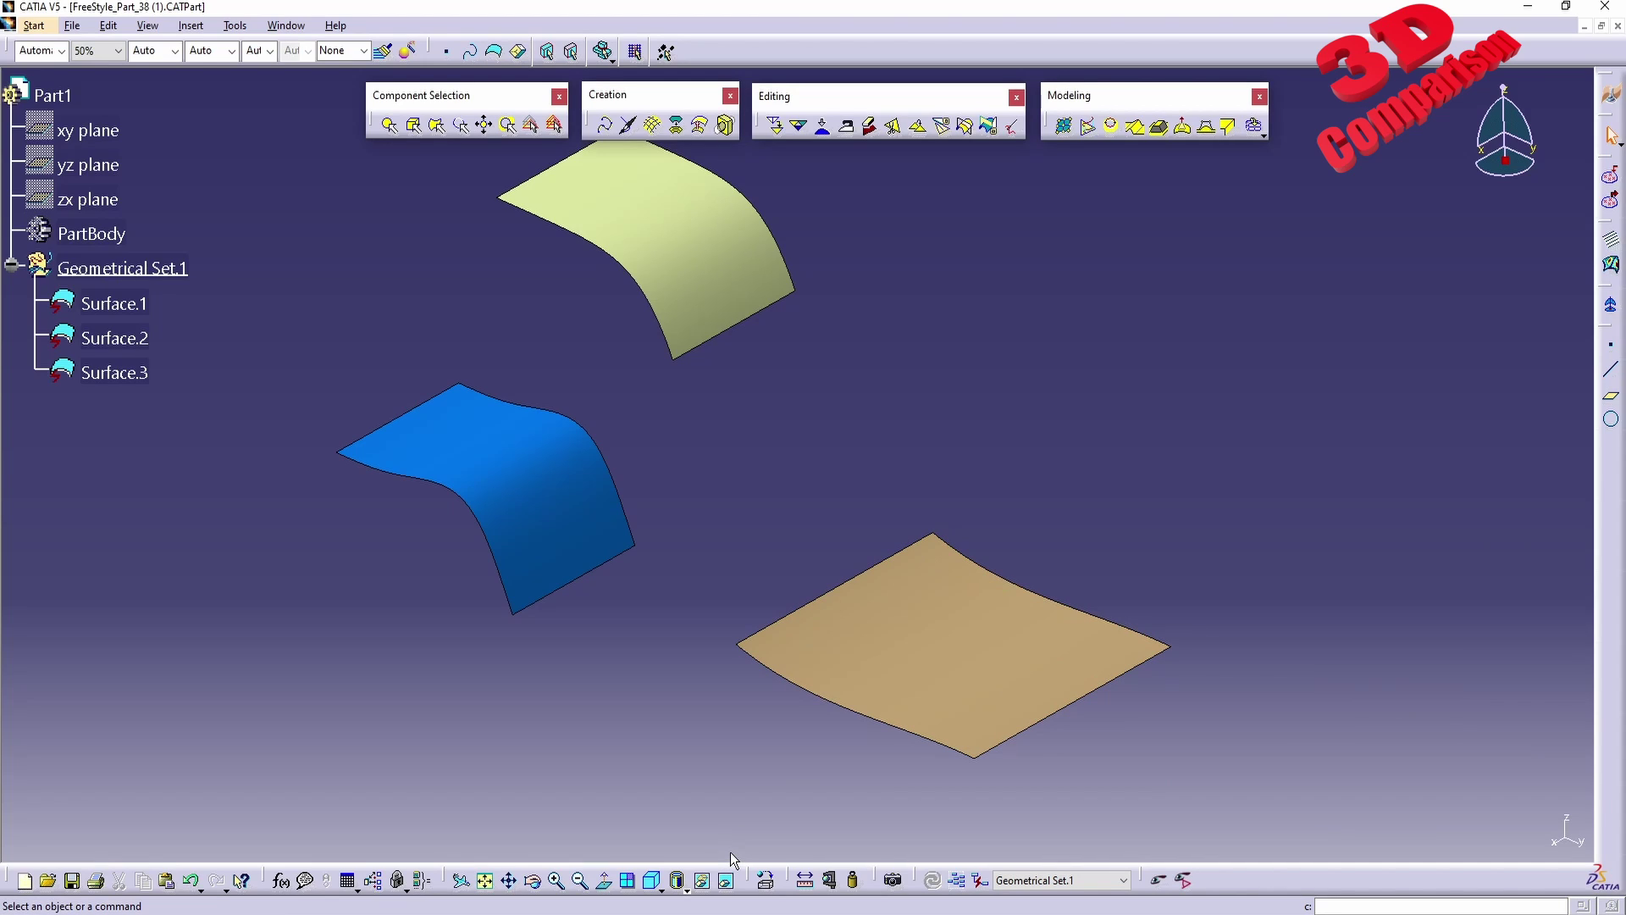
{"action": "left_click_drag", "start_coordinate": [730, 851], "coordinate": [11, 524]}
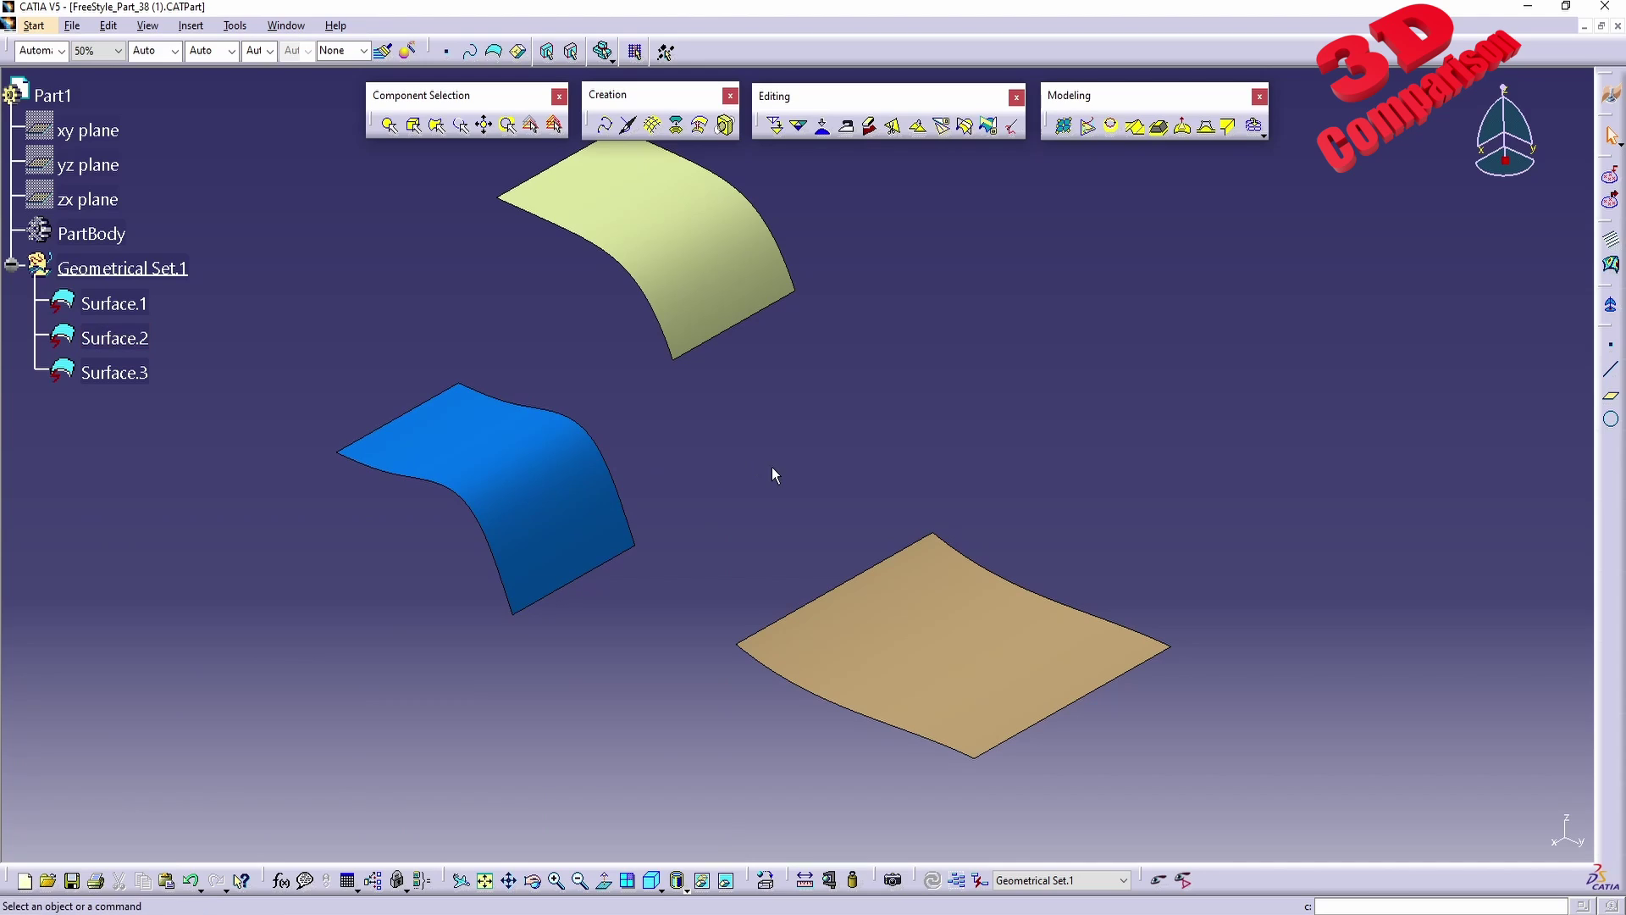